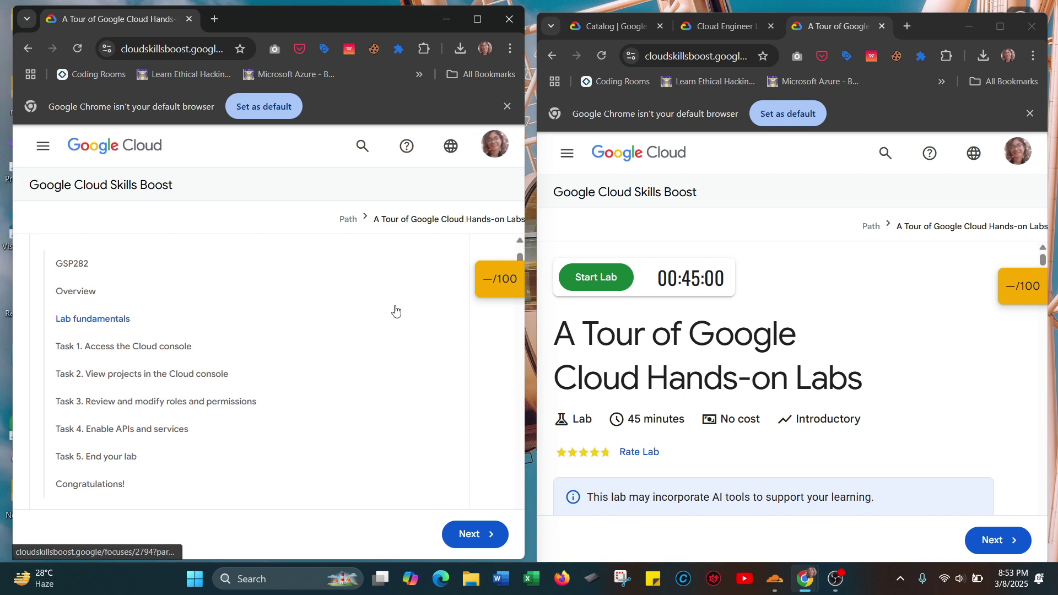
Review the task outline and the Overview section of the A Tour of Google Cloud Hands-on Labs instructions.
{"action": "scroll", "coordinate": [292, 316], "scroll_direction": "up", "scroll_amount": 2}
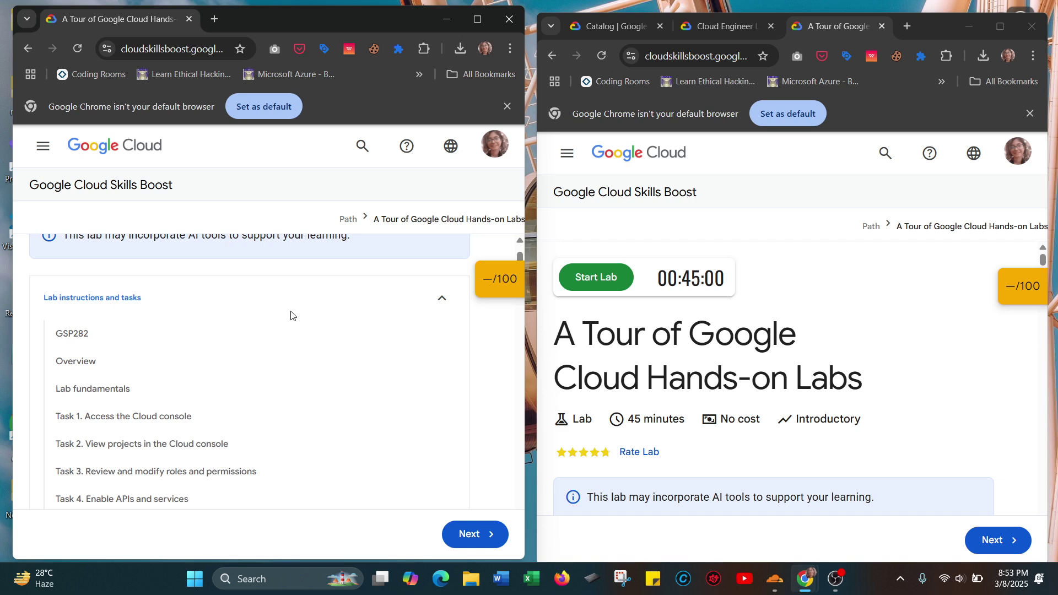
{"action": "scroll", "coordinate": [291, 311], "scroll_direction": "up", "scroll_amount": 1}
{"action": "scroll", "coordinate": [290, 311], "scroll_direction": "down", "scroll_amount": 1}
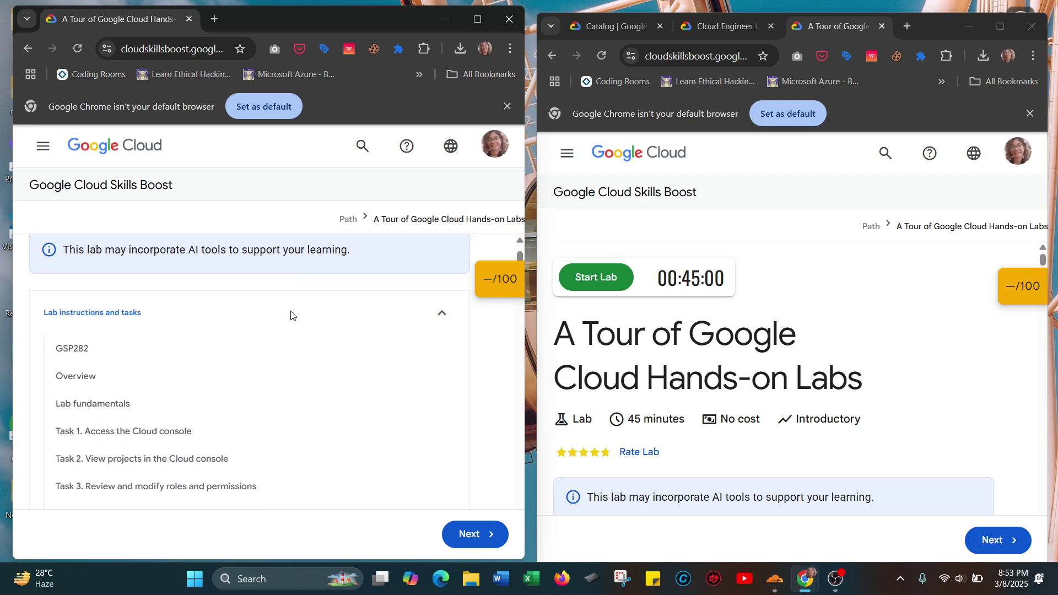
{"action": "scroll", "coordinate": [291, 315], "scroll_direction": "down", "scroll_amount": 2}
{"action": "scroll", "coordinate": [291, 315], "scroll_direction": "down", "scroll_amount": 4}
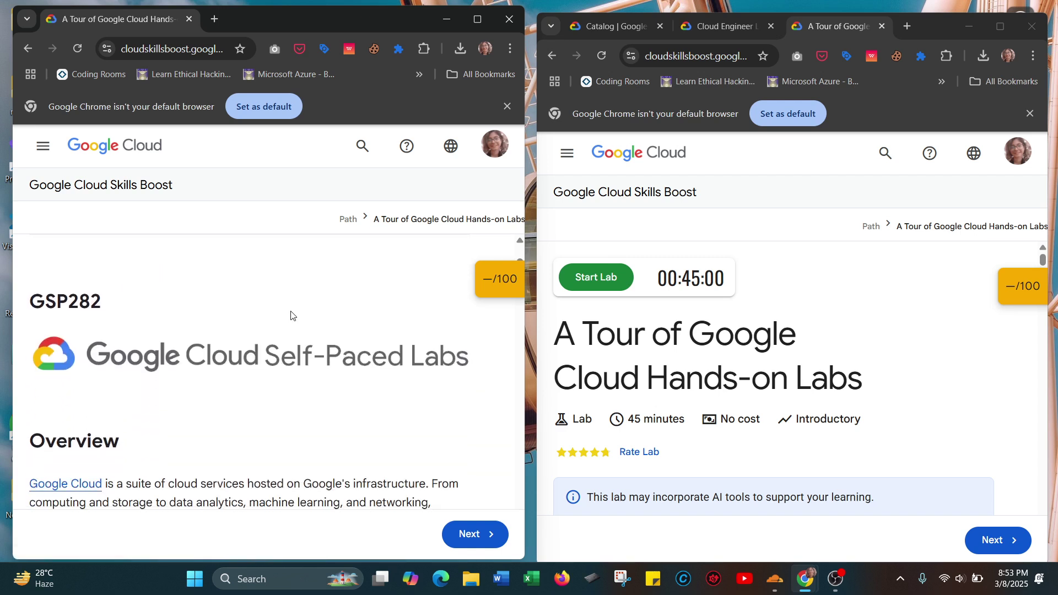
{"action": "scroll", "coordinate": [291, 314], "scroll_direction": "down", "scroll_amount": 1}
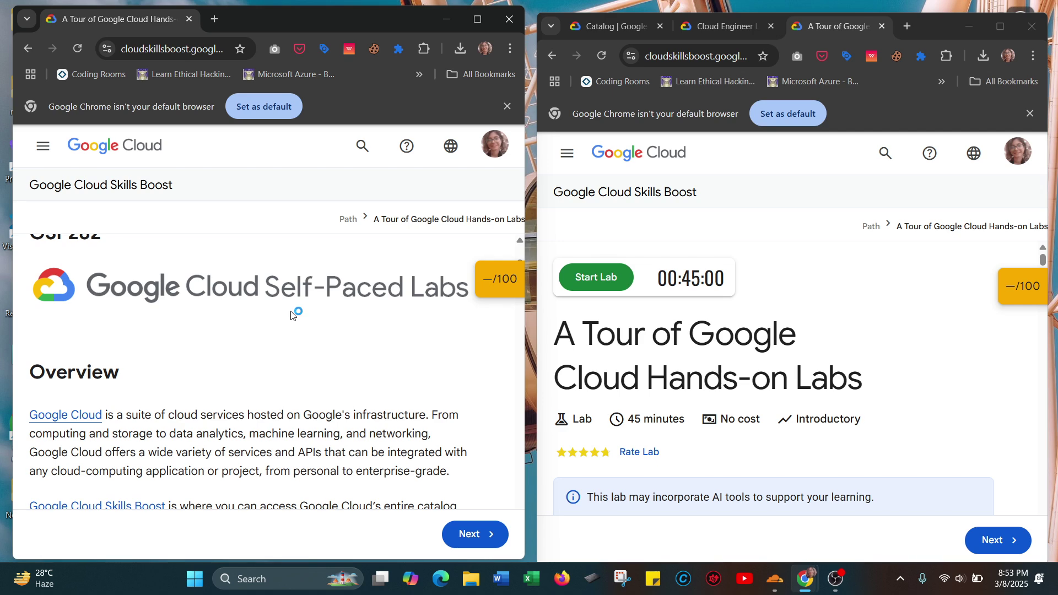
{"action": "scroll", "coordinate": [292, 313], "scroll_direction": "down", "scroll_amount": 3}
{"action": "scroll", "coordinate": [291, 312], "scroll_direction": "up", "scroll_amount": 1}
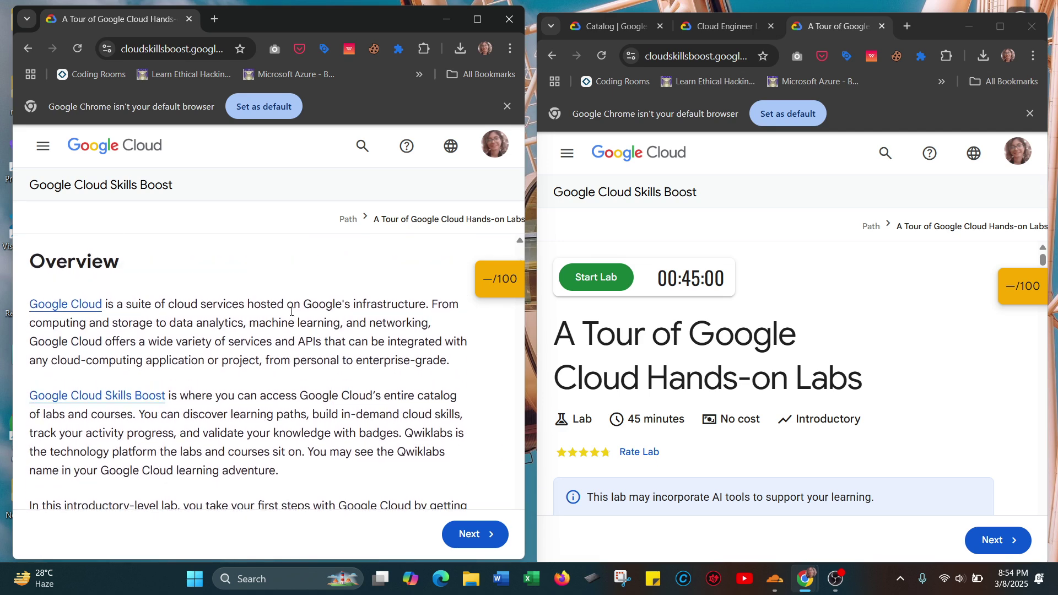
{"action": "scroll", "coordinate": [174, 336], "scroll_direction": "down", "scroll_amount": 3}
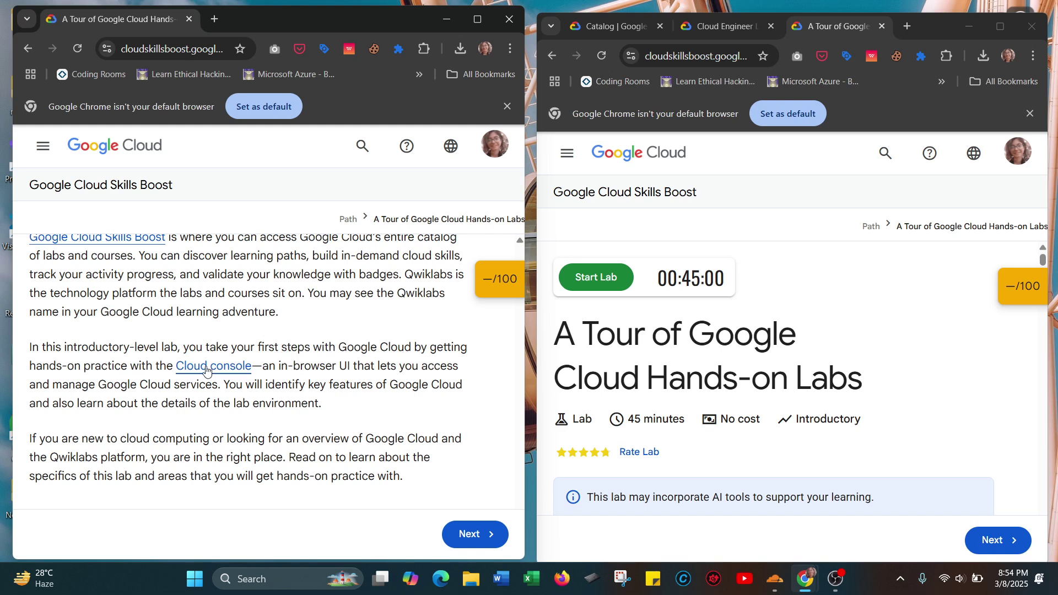
{"action": "scroll", "coordinate": [287, 363], "scroll_direction": "down", "scroll_amount": 1}
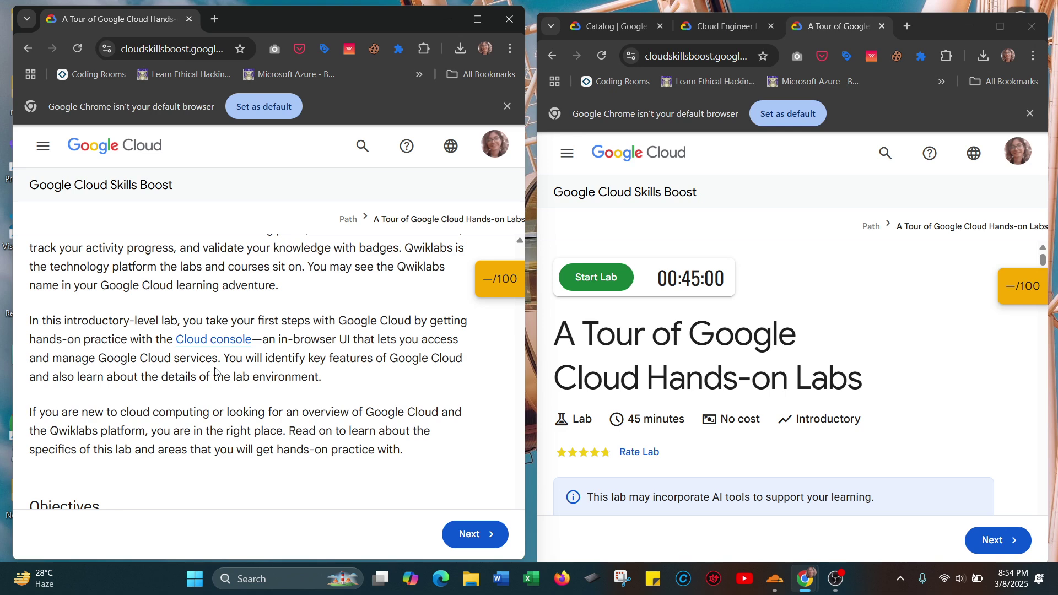
Read the lab's Objectives and Prerequisites sections, including the advice on personal accounts and Incognito windows.
{"action": "scroll", "coordinate": [215, 371], "scroll_direction": "down", "scroll_amount": 6}
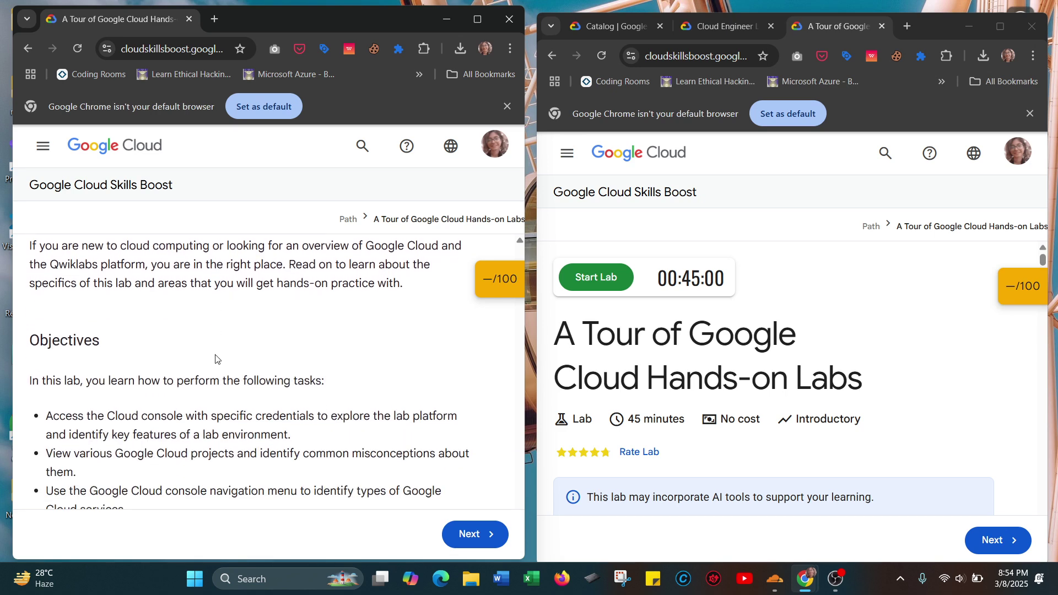
{"action": "scroll", "coordinate": [163, 374], "scroll_direction": "down", "scroll_amount": 3}
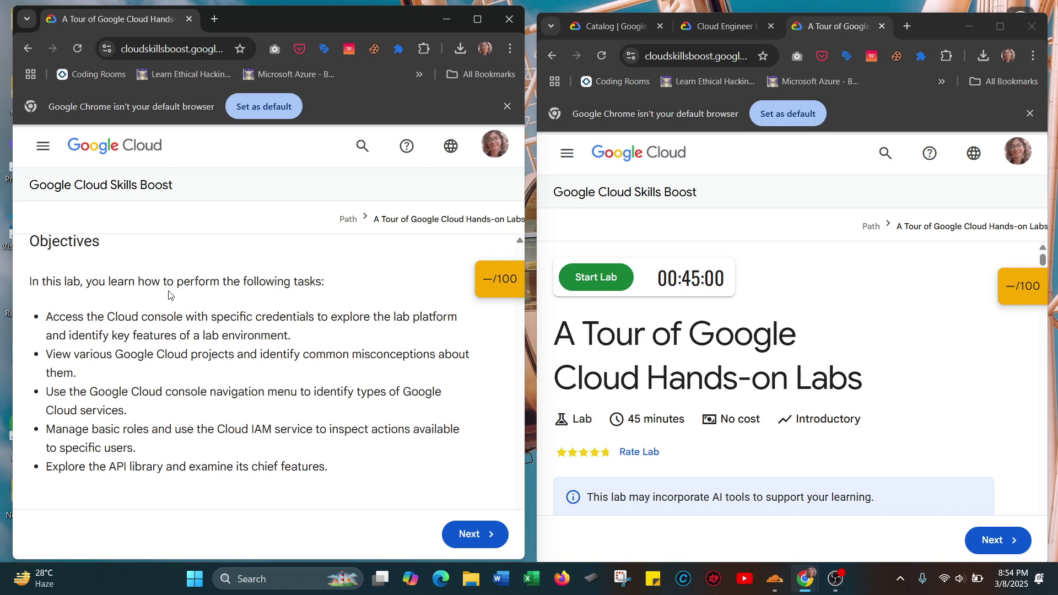
{"action": "scroll", "coordinate": [168, 295], "scroll_direction": "down", "scroll_amount": 1}
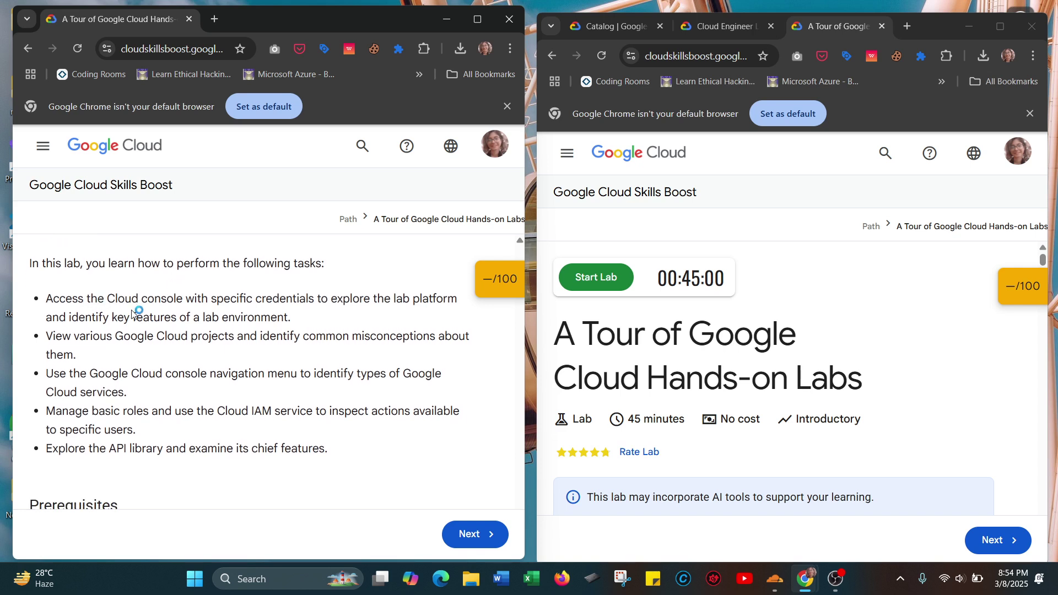
{"action": "scroll", "coordinate": [188, 312], "scroll_direction": "down", "scroll_amount": 1}
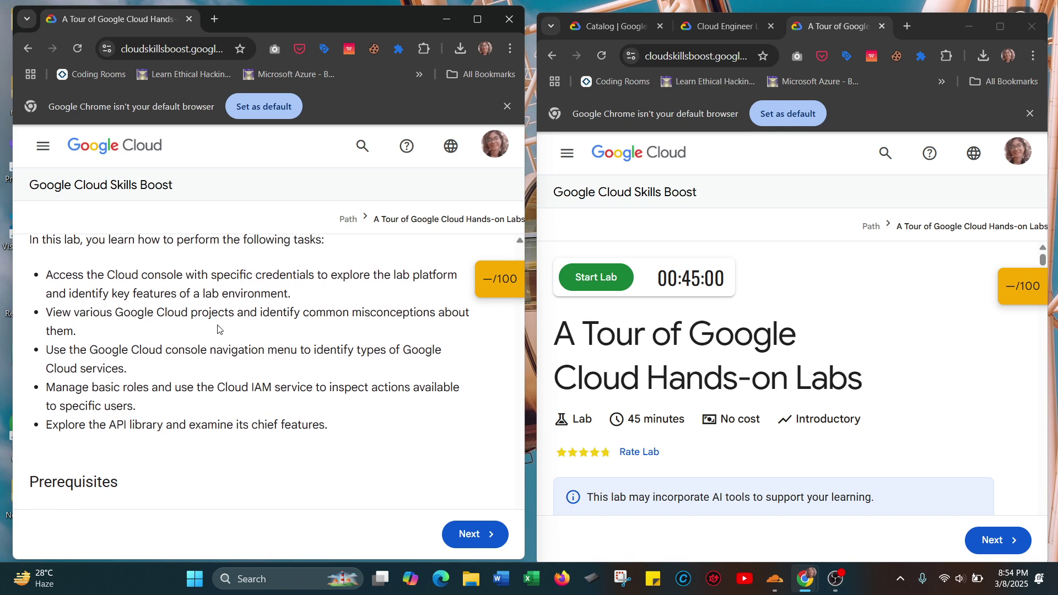
{"action": "scroll", "coordinate": [217, 328], "scroll_direction": "down", "scroll_amount": 1}
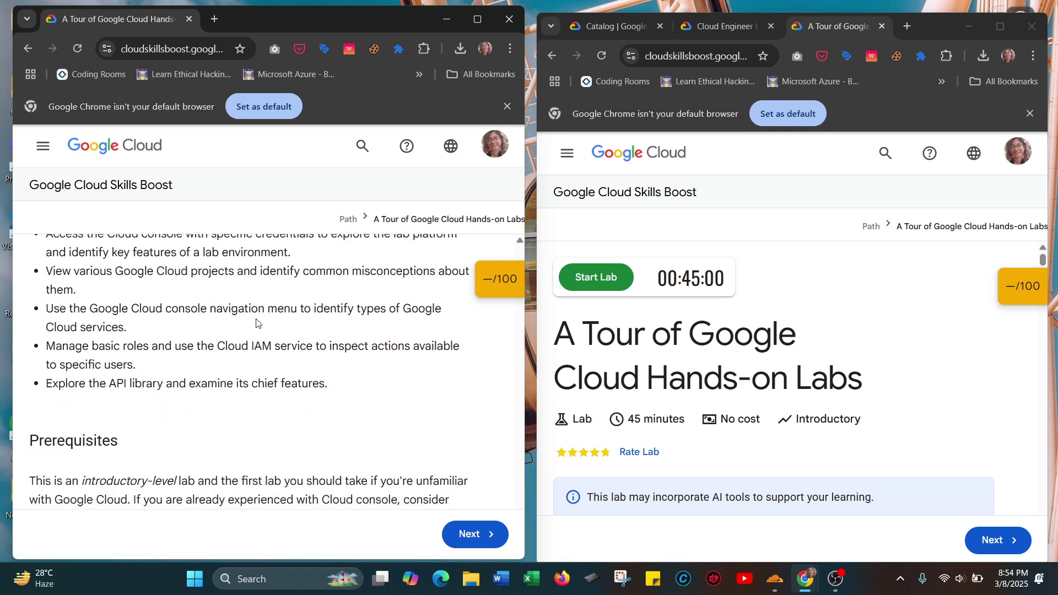
{"action": "scroll", "coordinate": [286, 325], "scroll_direction": "down", "scroll_amount": 1}
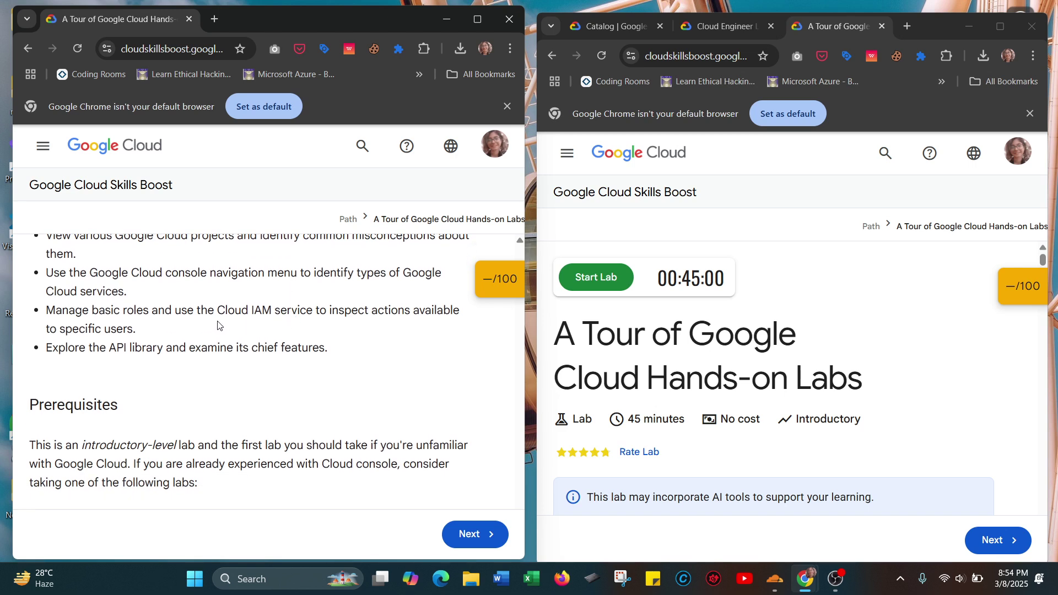
{"action": "scroll", "coordinate": [220, 325], "scroll_direction": "down", "scroll_amount": 1}
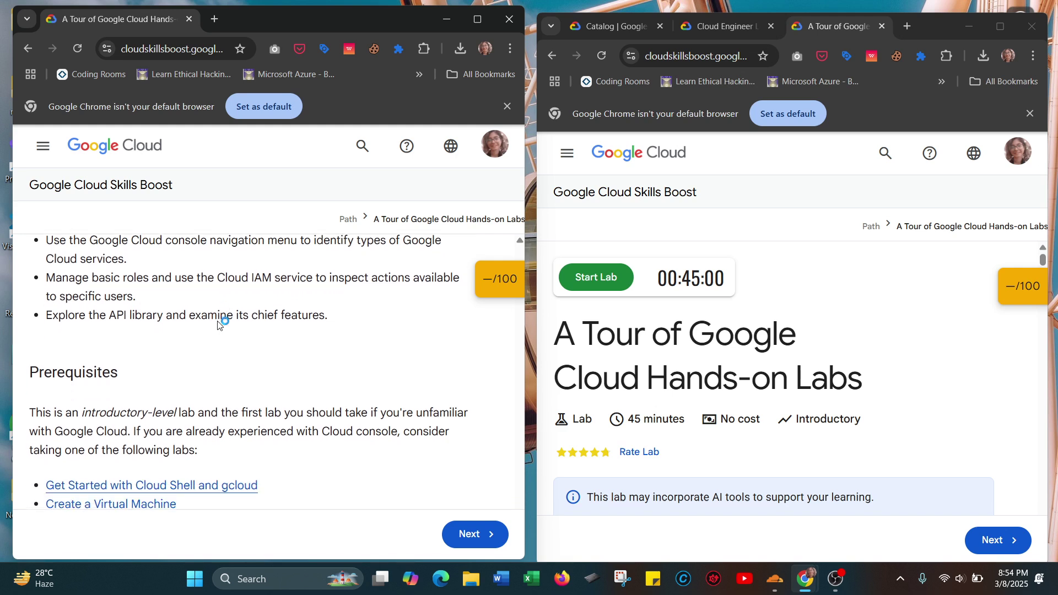
{"action": "scroll", "coordinate": [218, 321], "scroll_direction": "down", "scroll_amount": 3}
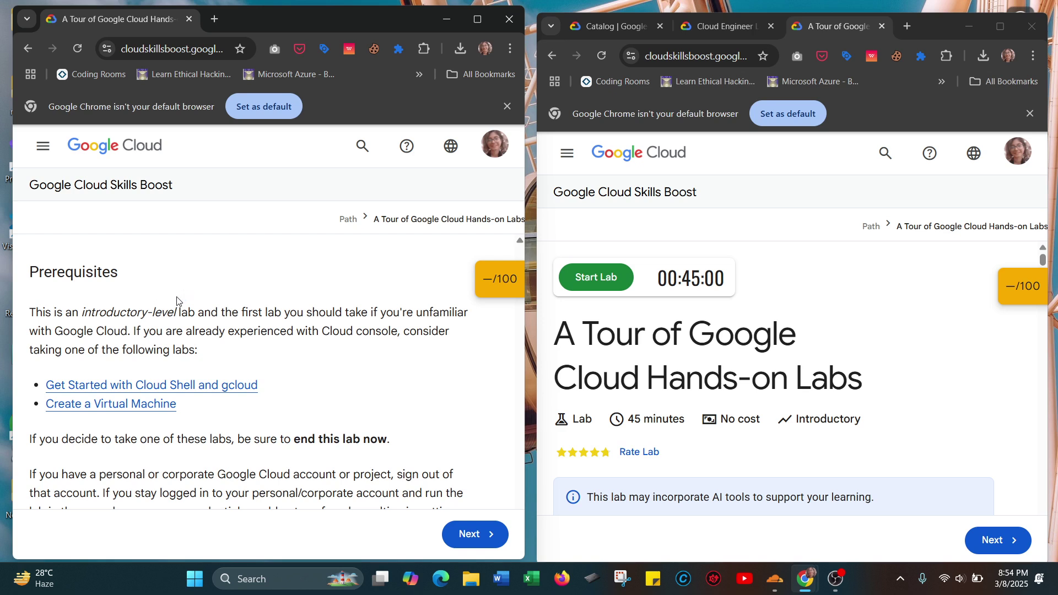
{"action": "scroll", "coordinate": [214, 301], "scroll_direction": "down", "scroll_amount": 1}
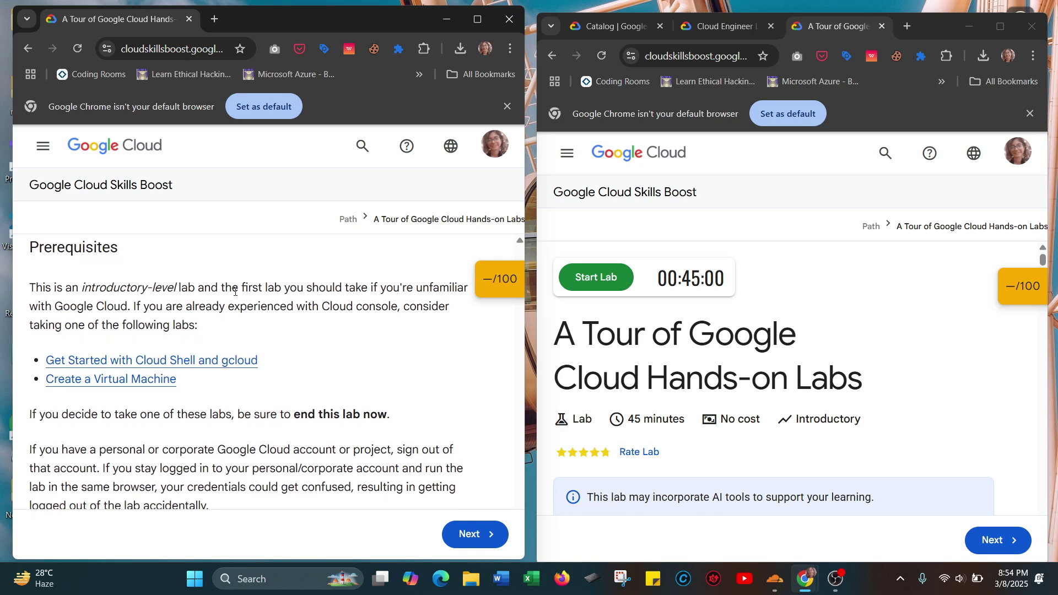
{"action": "scroll", "coordinate": [272, 287], "scroll_direction": "up", "scroll_amount": 1}
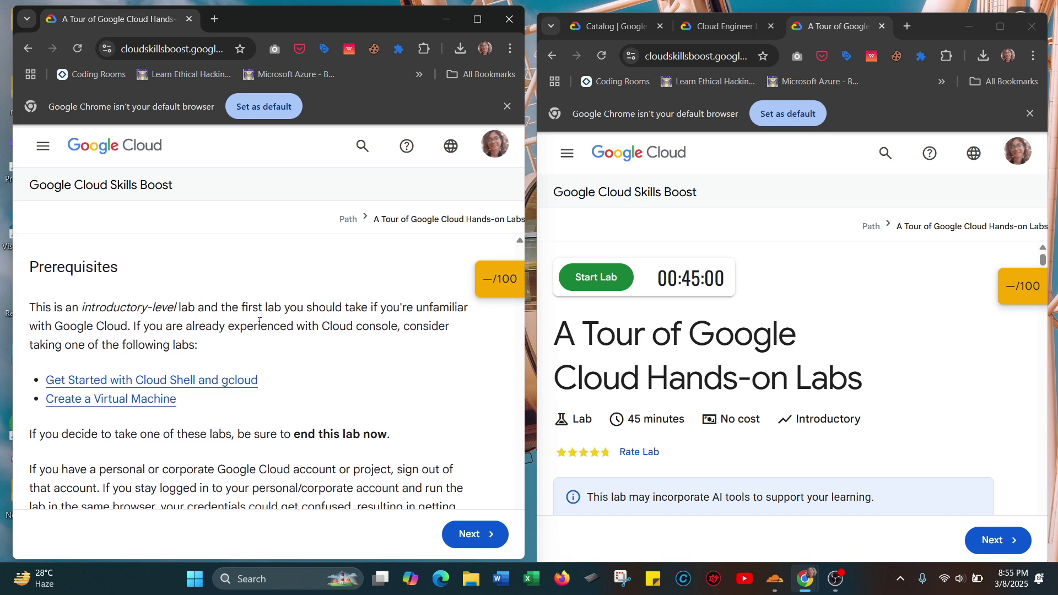
{"action": "scroll", "coordinate": [260, 322], "scroll_direction": "down", "scroll_amount": 2}
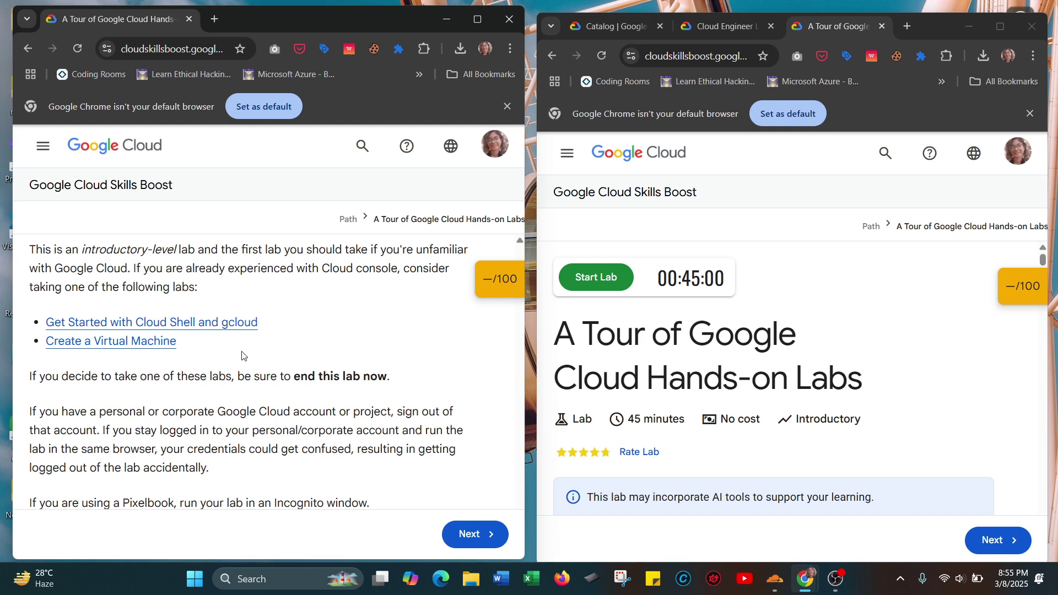
{"action": "scroll", "coordinate": [243, 352], "scroll_direction": "down", "scroll_amount": 1}
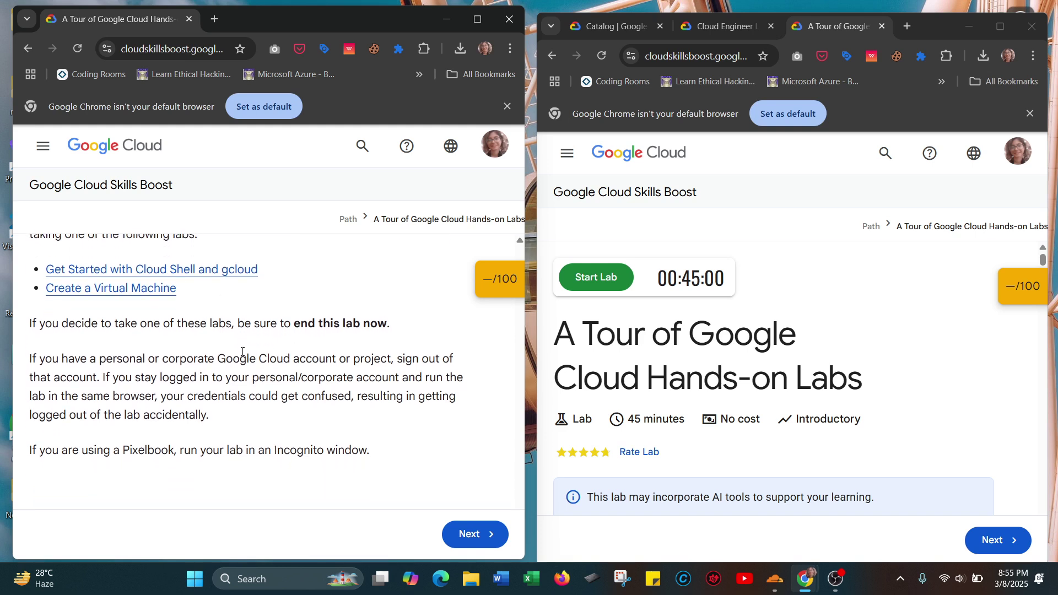
{"action": "scroll", "coordinate": [256, 346], "scroll_direction": "down", "scroll_amount": 2}
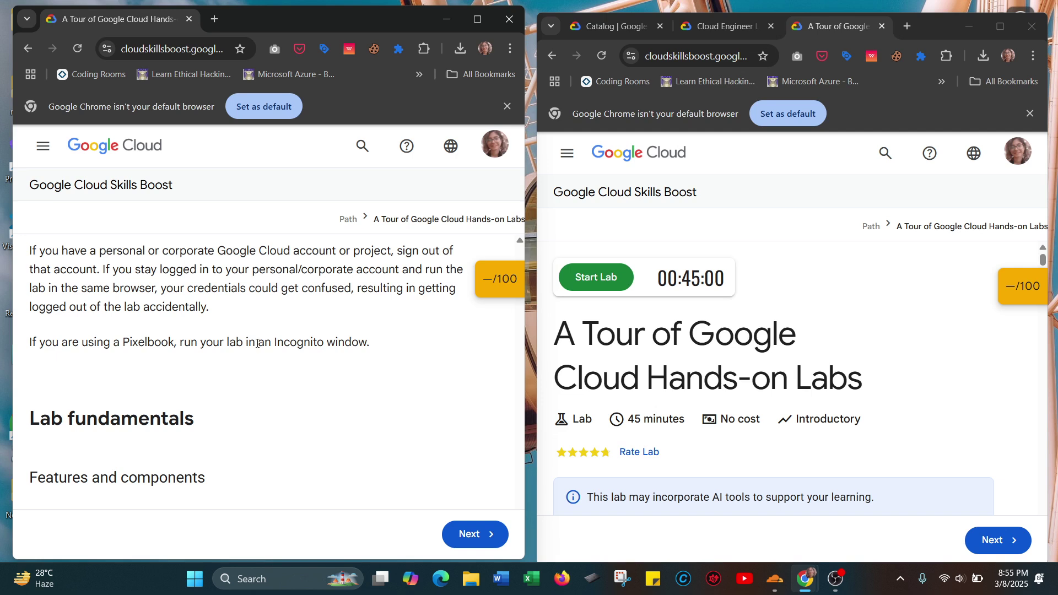
Read the Lab fundamentals section on features and components, covering the Start Lab button, Credit, Time and Score definitions.
{"action": "scroll", "coordinate": [257, 344], "scroll_direction": "down", "scroll_amount": 3}
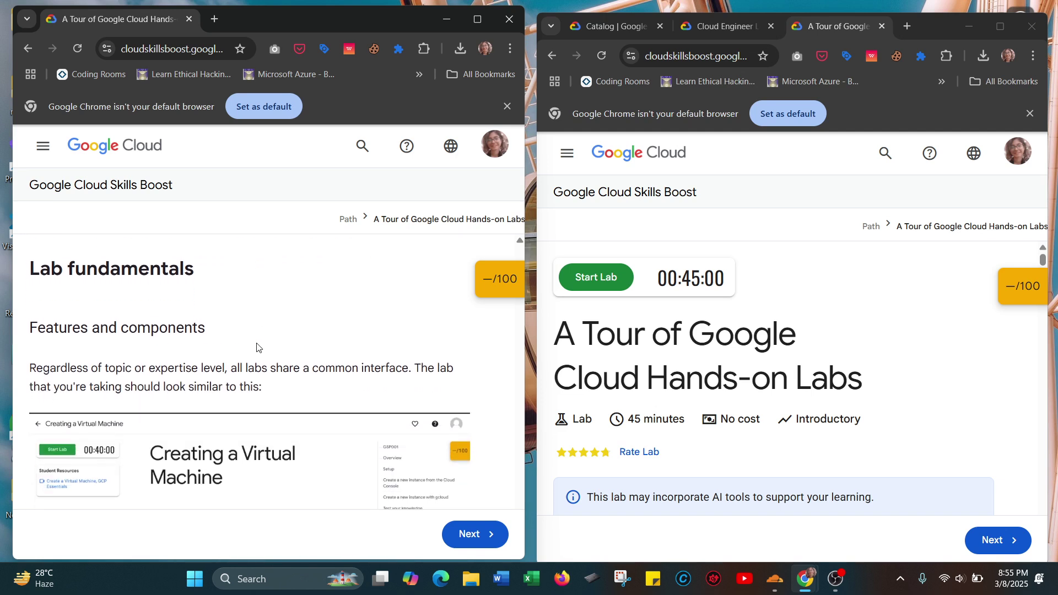
{"action": "scroll", "coordinate": [257, 344], "scroll_direction": "down", "scroll_amount": 1}
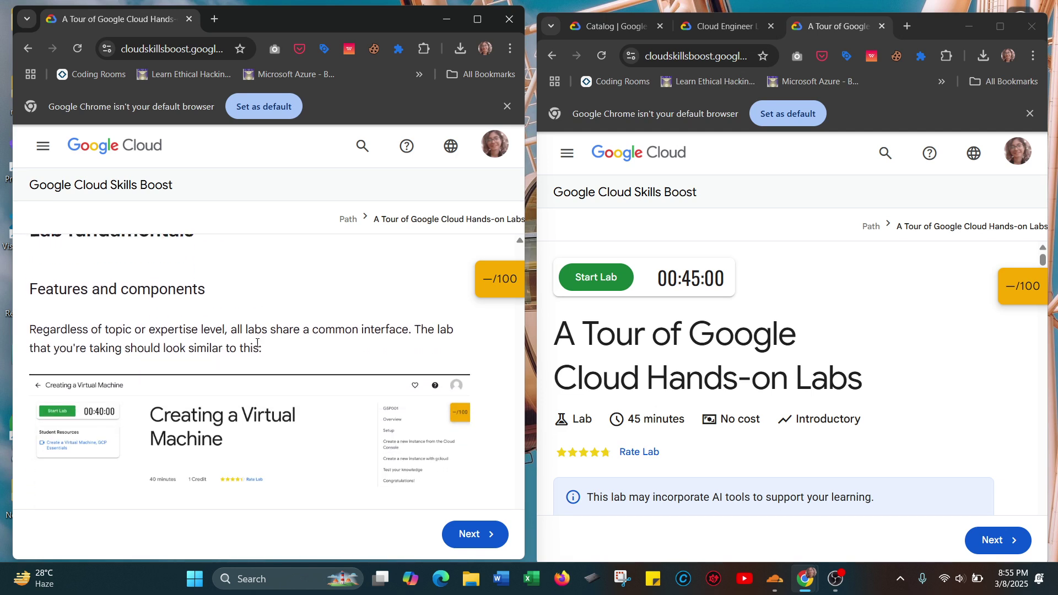
{"action": "scroll", "coordinate": [183, 355], "scroll_direction": "down", "scroll_amount": 1}
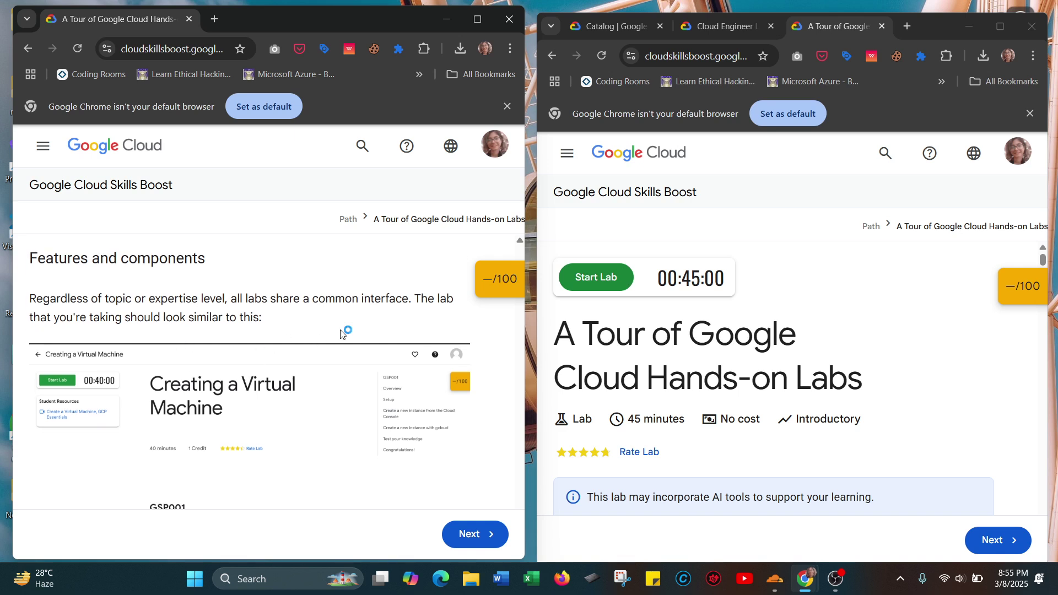
{"action": "scroll", "coordinate": [341, 332], "scroll_direction": "down", "scroll_amount": 2}
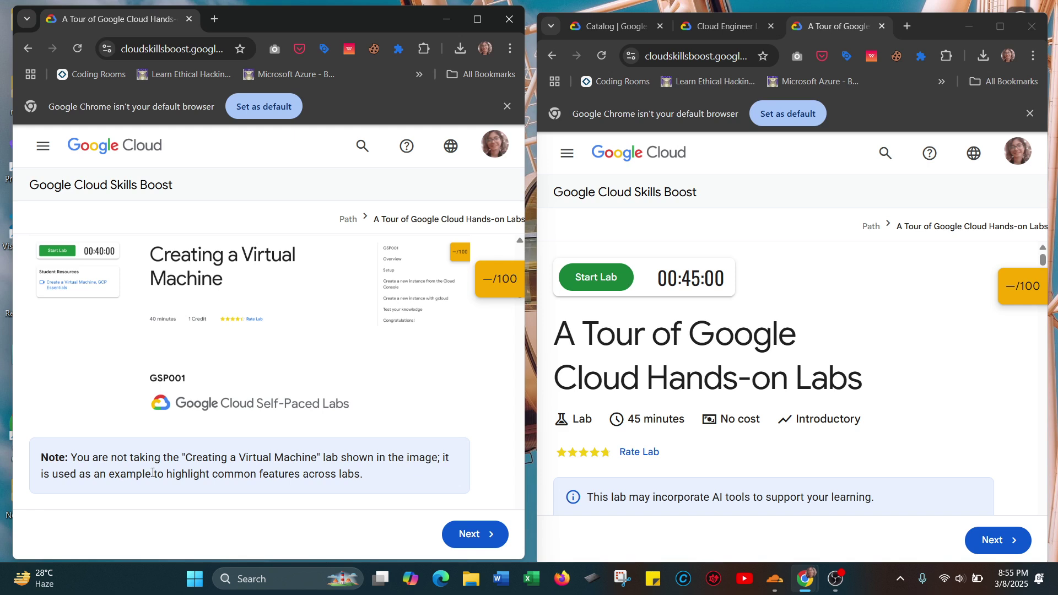
{"action": "scroll", "coordinate": [151, 472], "scroll_direction": "down", "scroll_amount": 3}
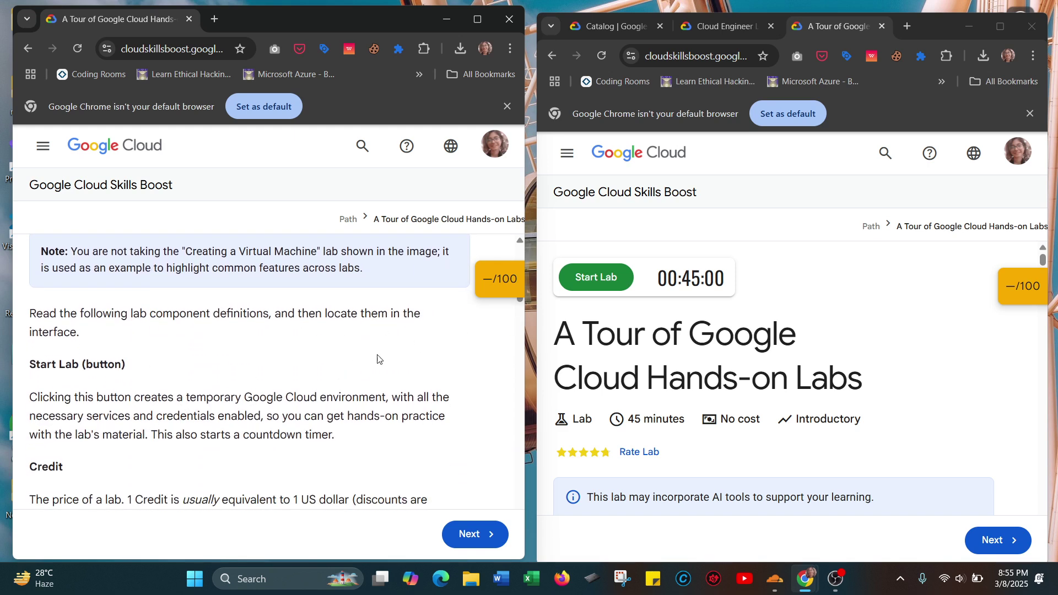
{"action": "left_click", "coordinate": [593, 275]}
{"action": "scroll", "coordinate": [216, 379], "scroll_direction": "down", "scroll_amount": 1}
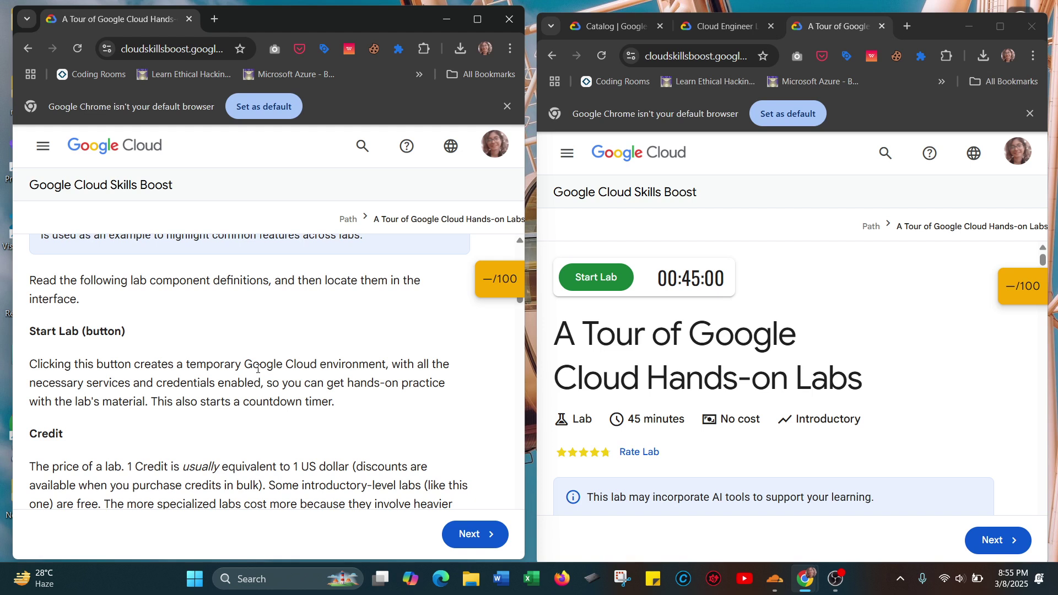
{"action": "scroll", "coordinate": [246, 400], "scroll_direction": "down", "scroll_amount": 2}
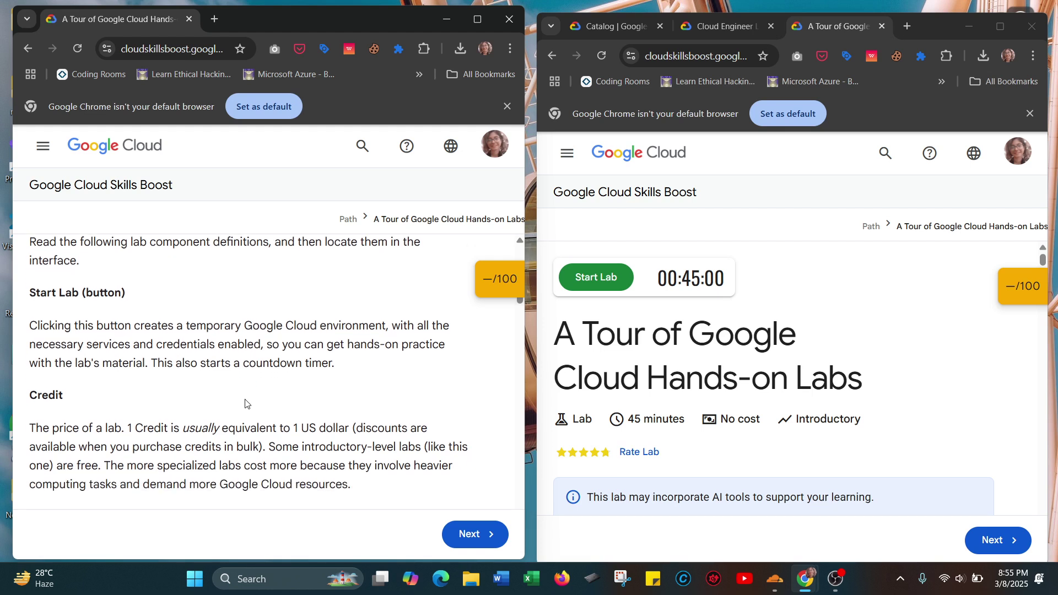
{"action": "scroll", "coordinate": [245, 404], "scroll_direction": "down", "scroll_amount": 2}
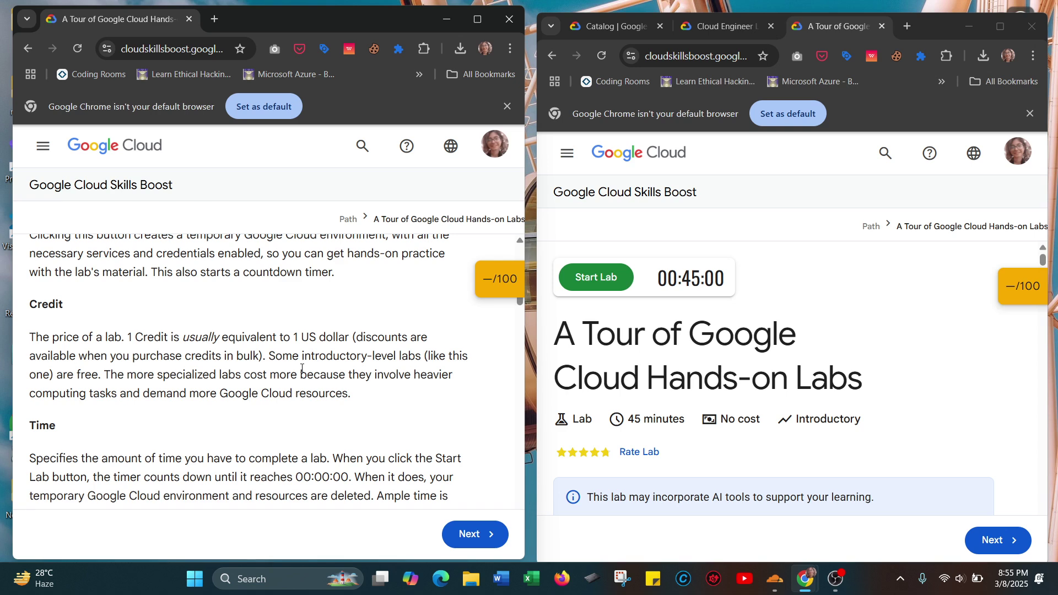
{"action": "scroll", "coordinate": [301, 368], "scroll_direction": "down", "scroll_amount": 1}
{"action": "scroll", "coordinate": [301, 372], "scroll_direction": "down", "scroll_amount": 1}
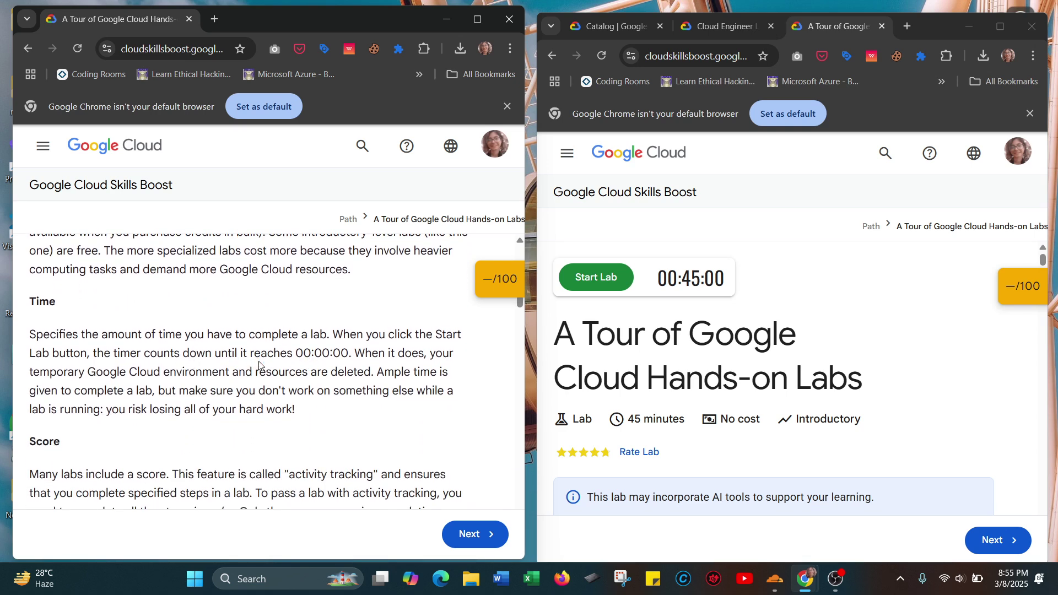
{"action": "scroll", "coordinate": [258, 365], "scroll_direction": "down", "scroll_amount": 2}
{"action": "scroll", "coordinate": [259, 363], "scroll_direction": "down", "scroll_amount": 3}
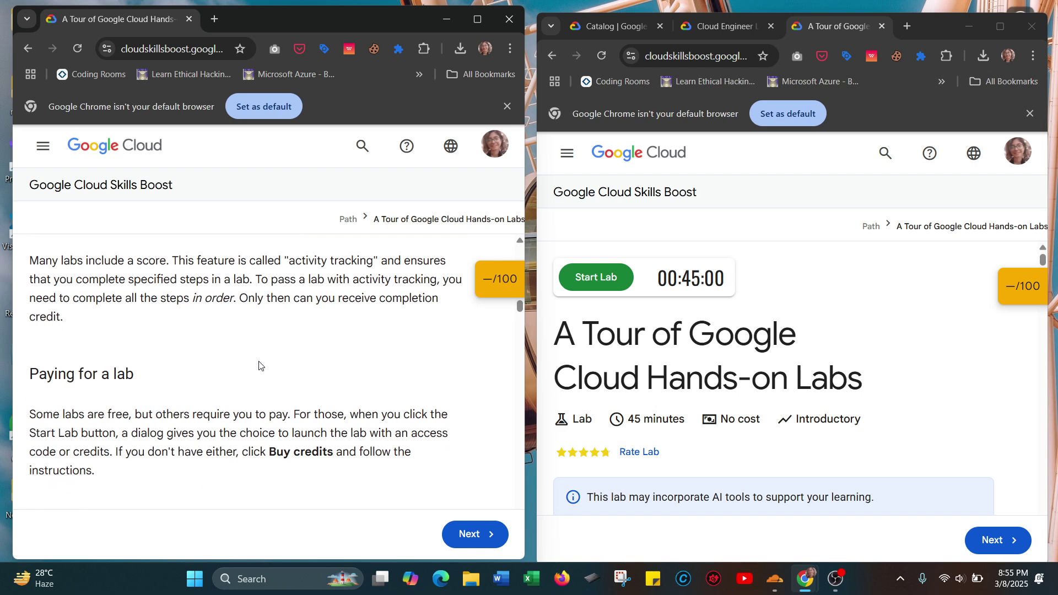
Read the sections on paying for a lab and following instructions, and skim the quiz questions through to Task 1.
{"action": "scroll", "coordinate": [260, 362], "scroll_direction": "down", "scroll_amount": 1}
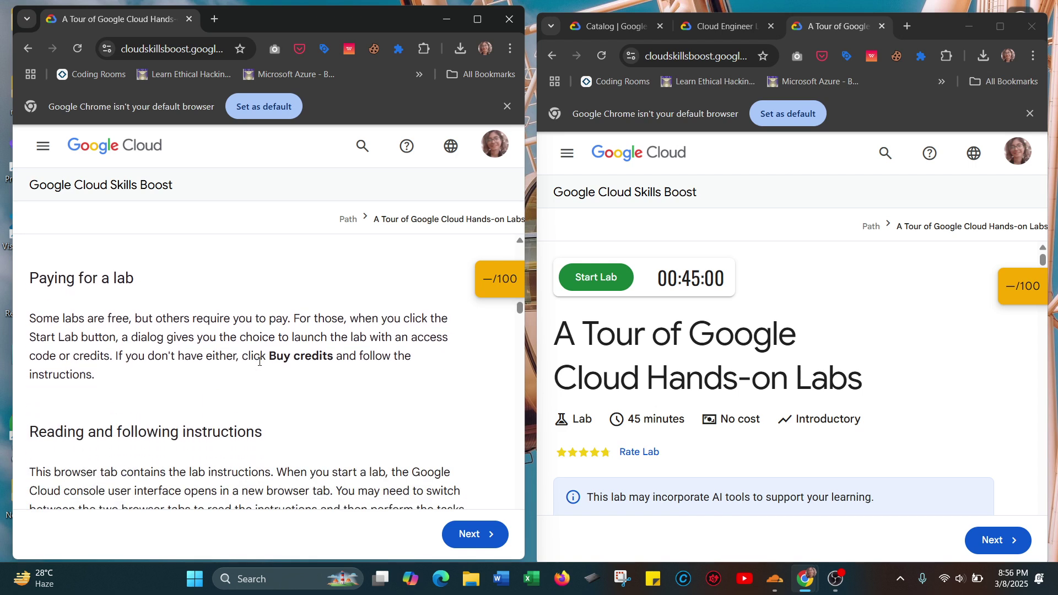
{"action": "scroll", "coordinate": [313, 363], "scroll_direction": "down", "scroll_amount": 3}
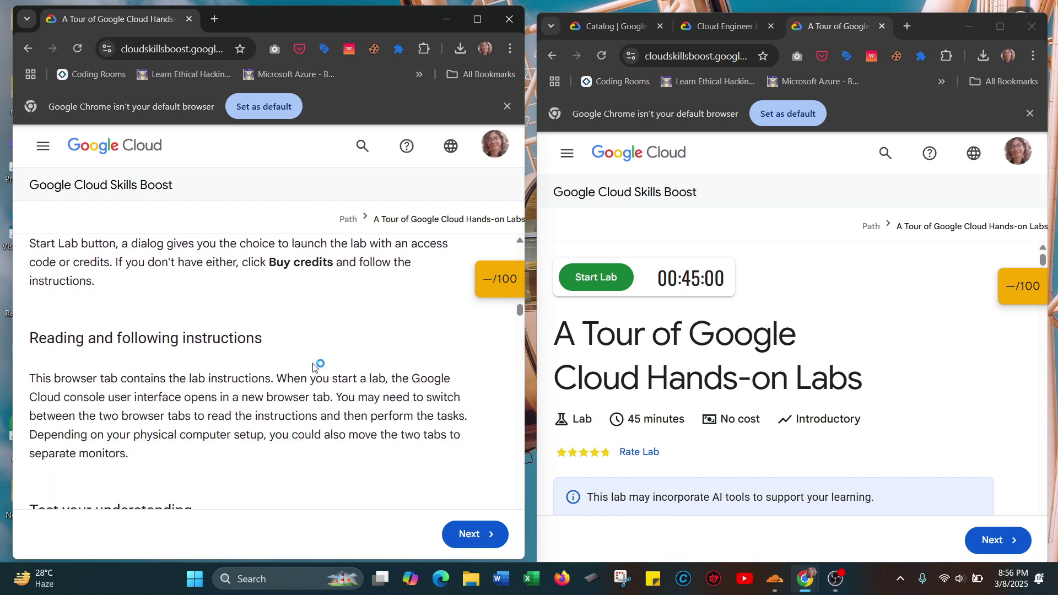
{"action": "scroll", "coordinate": [312, 367], "scroll_direction": "down", "scroll_amount": 3}
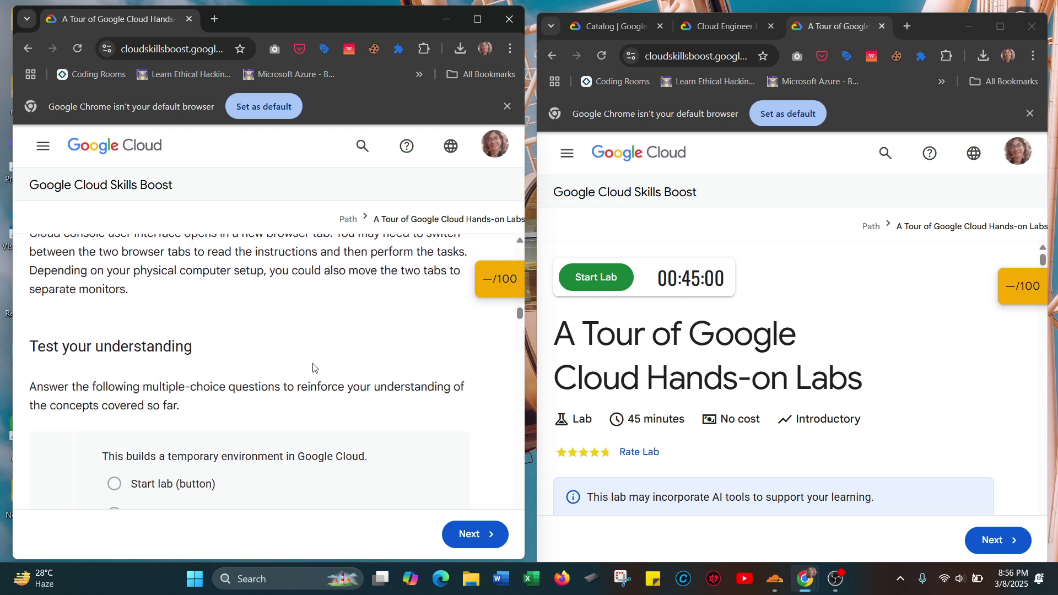
{"action": "scroll", "coordinate": [313, 368], "scroll_direction": "down", "scroll_amount": 8}
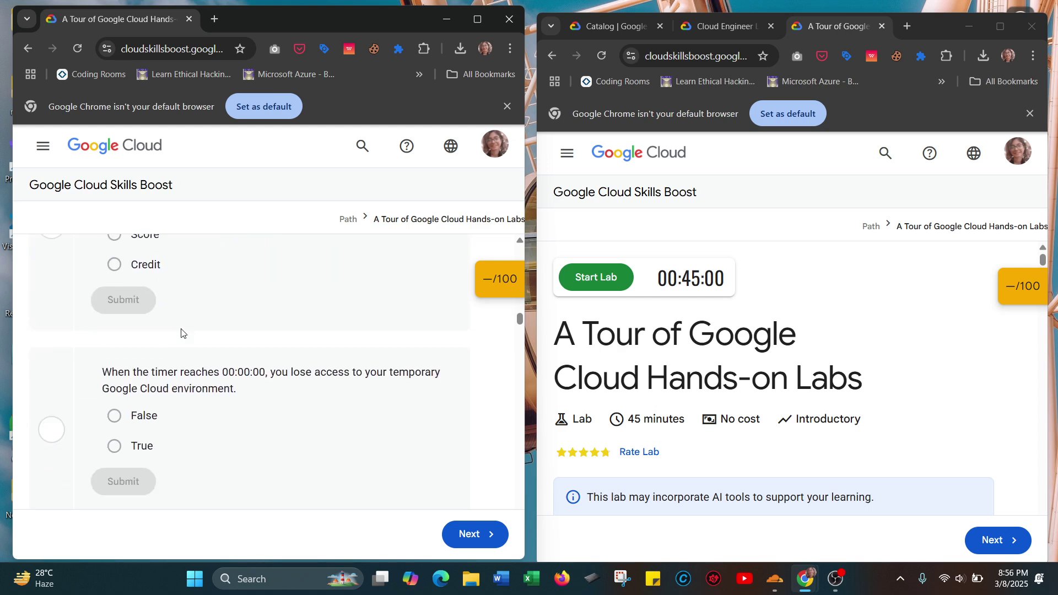
{"action": "scroll", "coordinate": [181, 328], "scroll_direction": "down", "scroll_amount": 7}
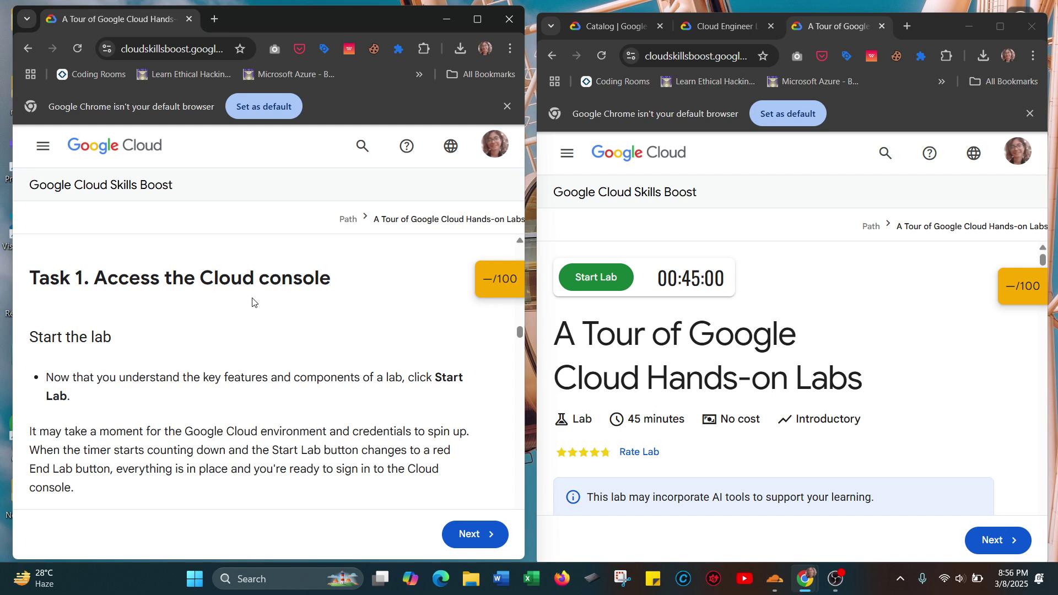
Read Task 1's Start the lab section, including the note on when to use the End Lab button.
{"action": "scroll", "coordinate": [254, 300], "scroll_direction": "down", "scroll_amount": 1}
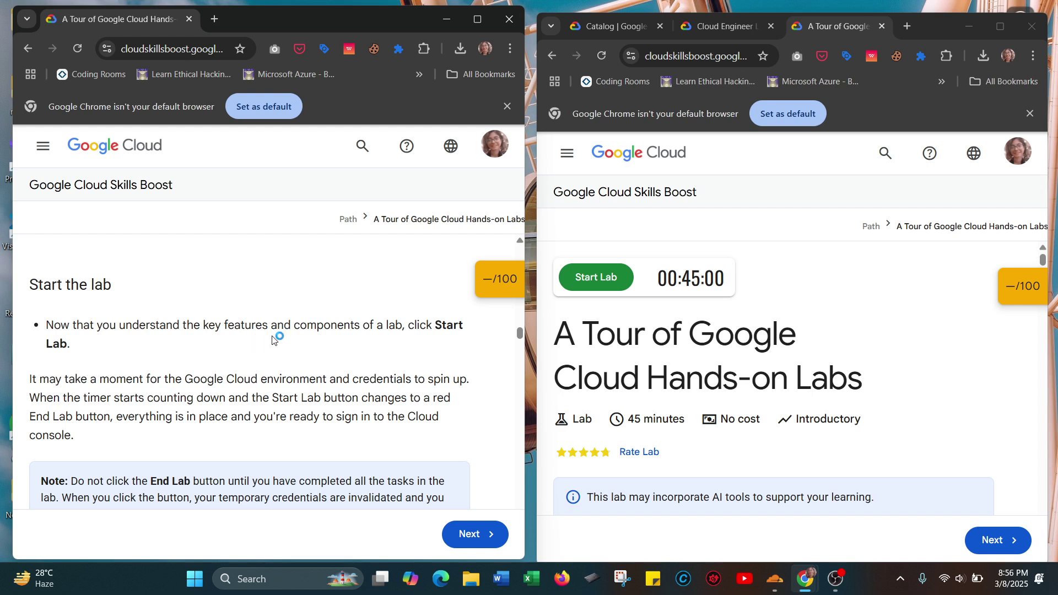
{"action": "scroll", "coordinate": [264, 339], "scroll_direction": "down", "scroll_amount": 1}
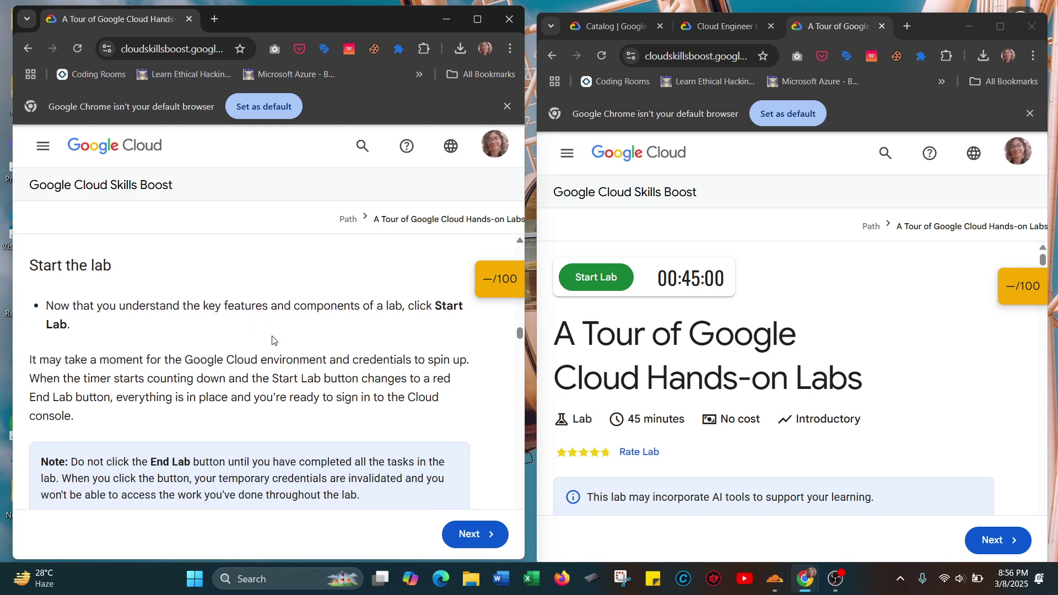
{"action": "scroll", "coordinate": [272, 339], "scroll_direction": "down", "scroll_amount": 1}
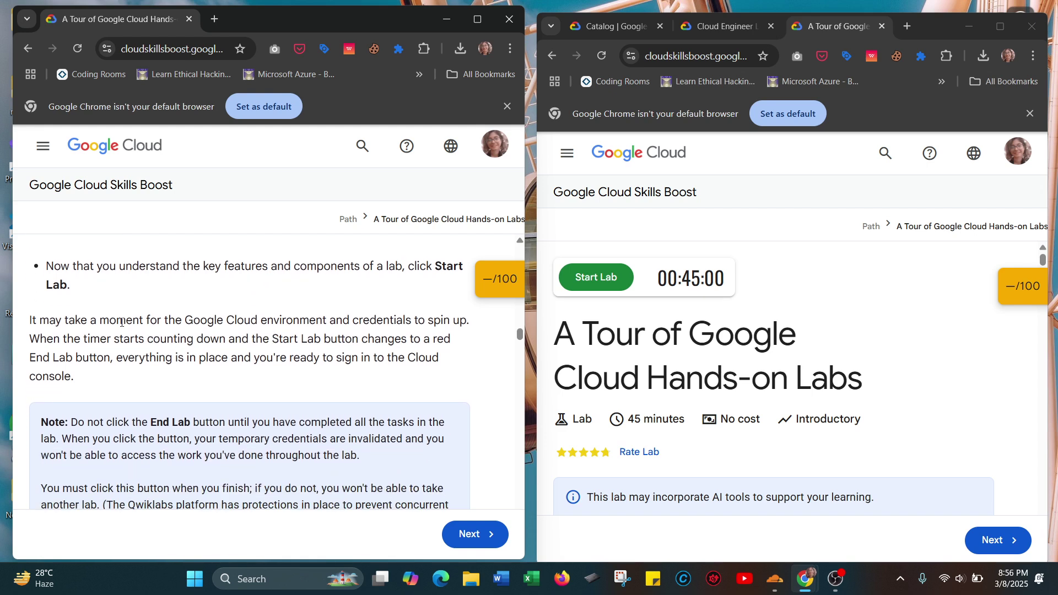
{"action": "scroll", "coordinate": [164, 333], "scroll_direction": "down", "scroll_amount": 1}
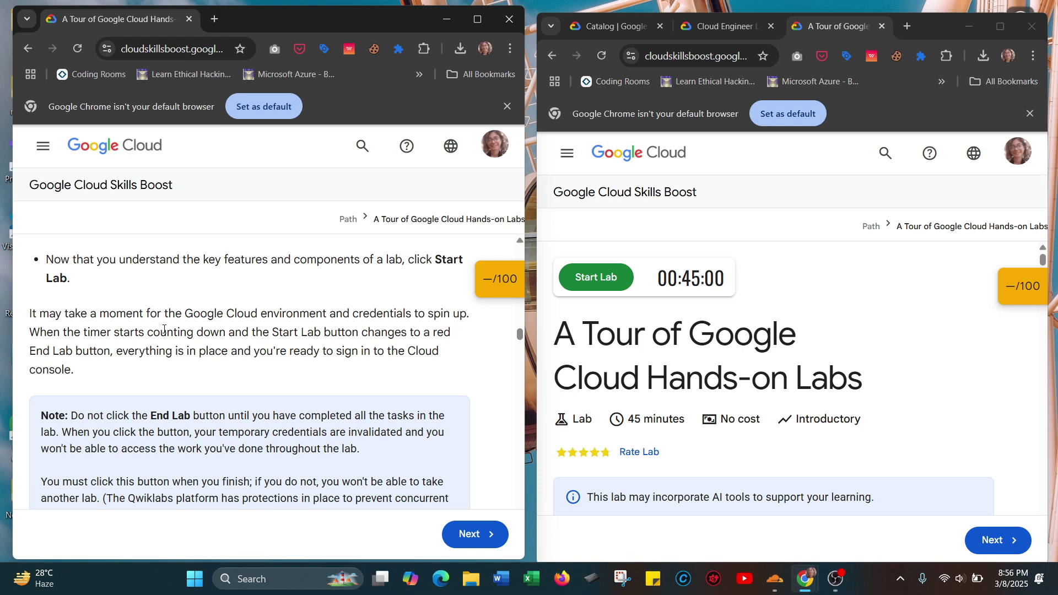
{"action": "scroll", "coordinate": [221, 331], "scroll_direction": "down", "scroll_amount": 1}
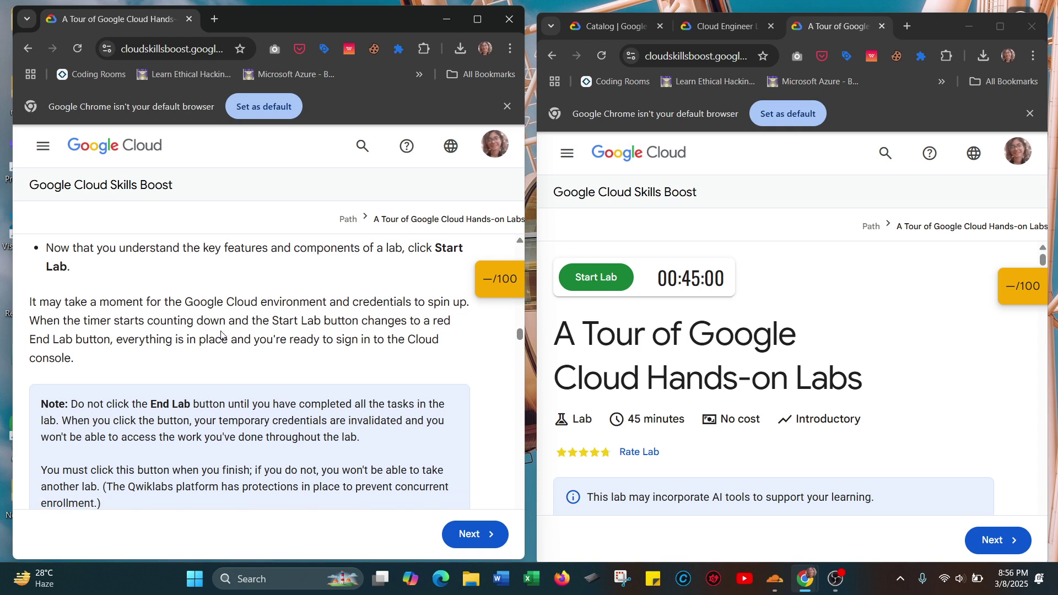
{"action": "scroll", "coordinate": [221, 334], "scroll_direction": "down", "scroll_amount": 1}
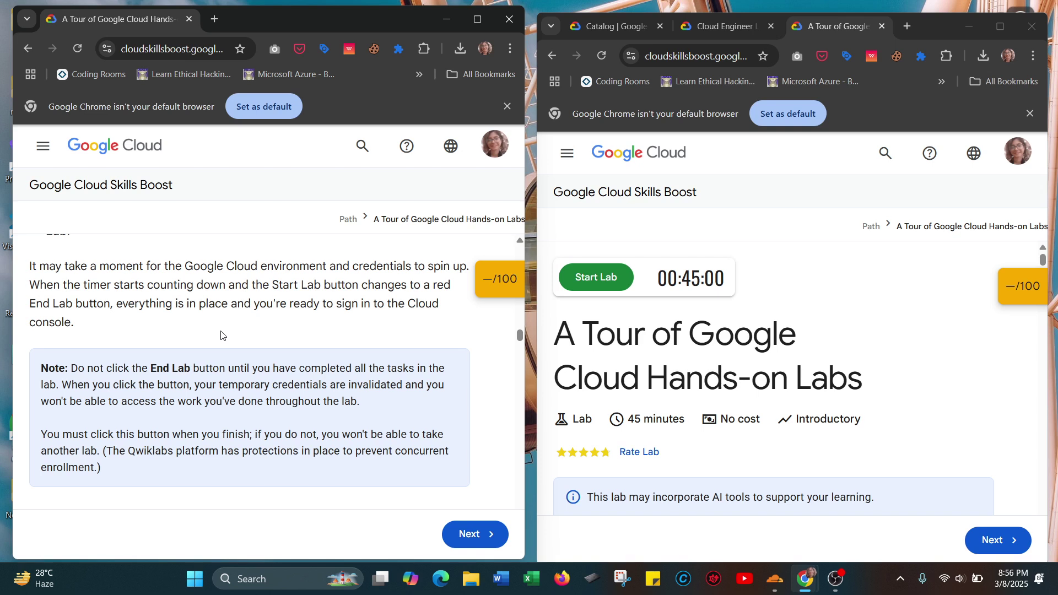
{"action": "scroll", "coordinate": [221, 334], "scroll_direction": "down", "scroll_amount": 1}
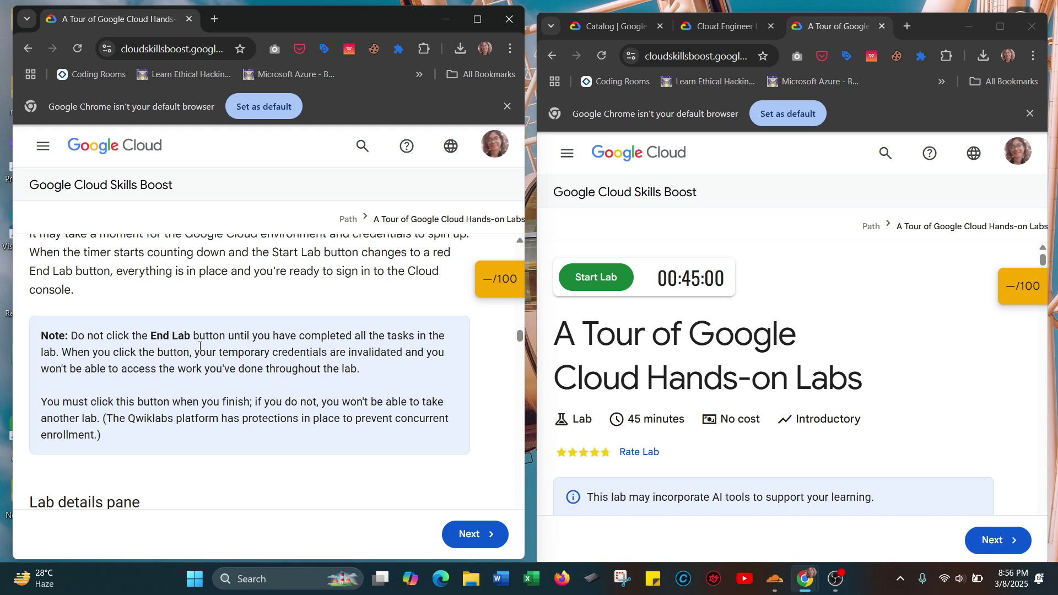
{"action": "scroll", "coordinate": [200, 346], "scroll_direction": "down", "scroll_amount": 3}
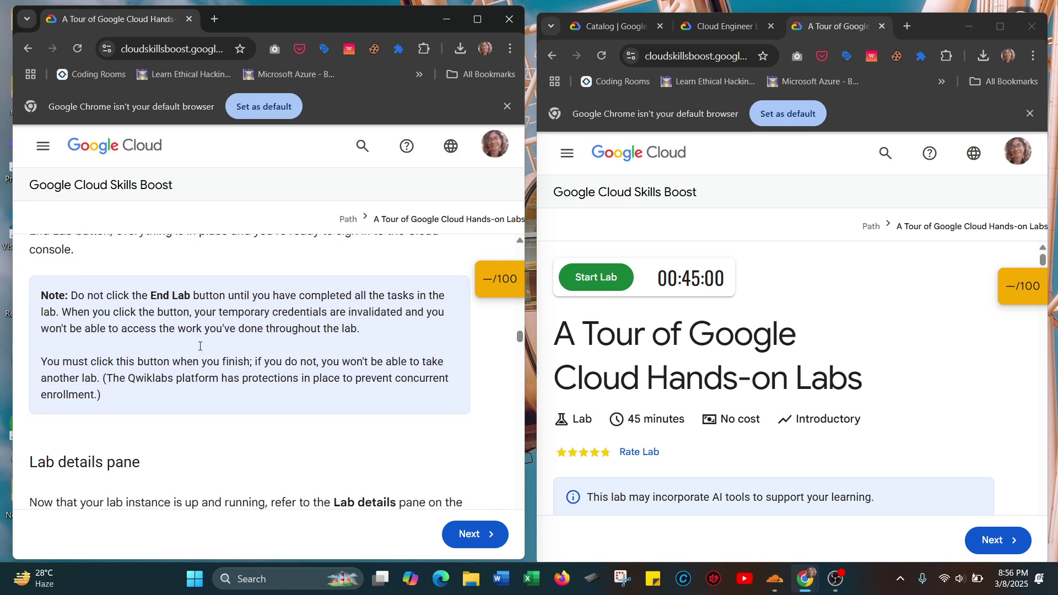
Read the Lab details pane section, including the sample credentials image and the note on temporary credentials.
{"action": "scroll", "coordinate": [200, 350], "scroll_direction": "down", "scroll_amount": 1}
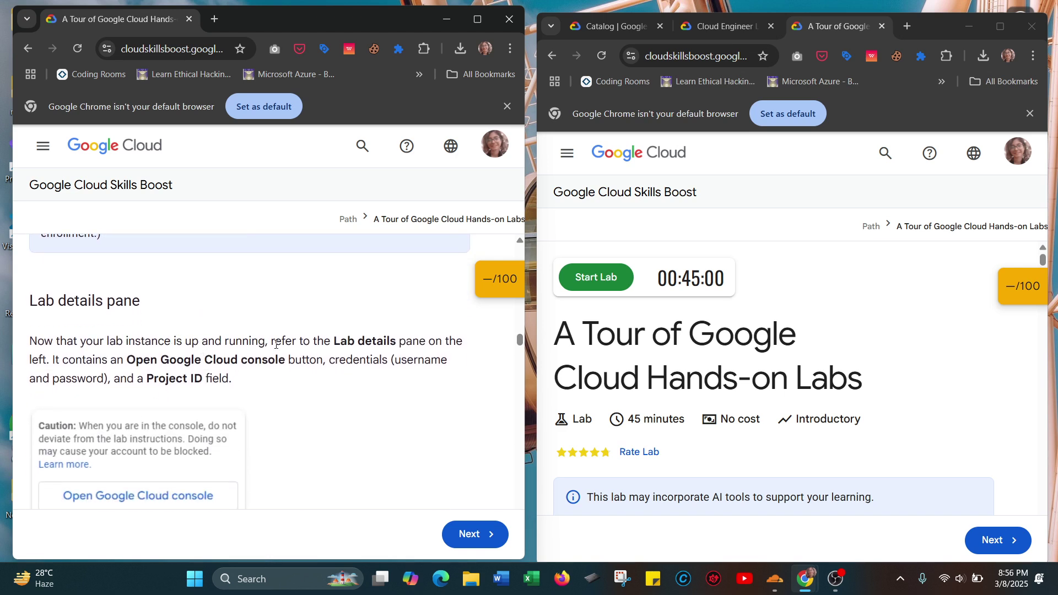
{"action": "scroll", "coordinate": [278, 347], "scroll_direction": "down", "scroll_amount": 1}
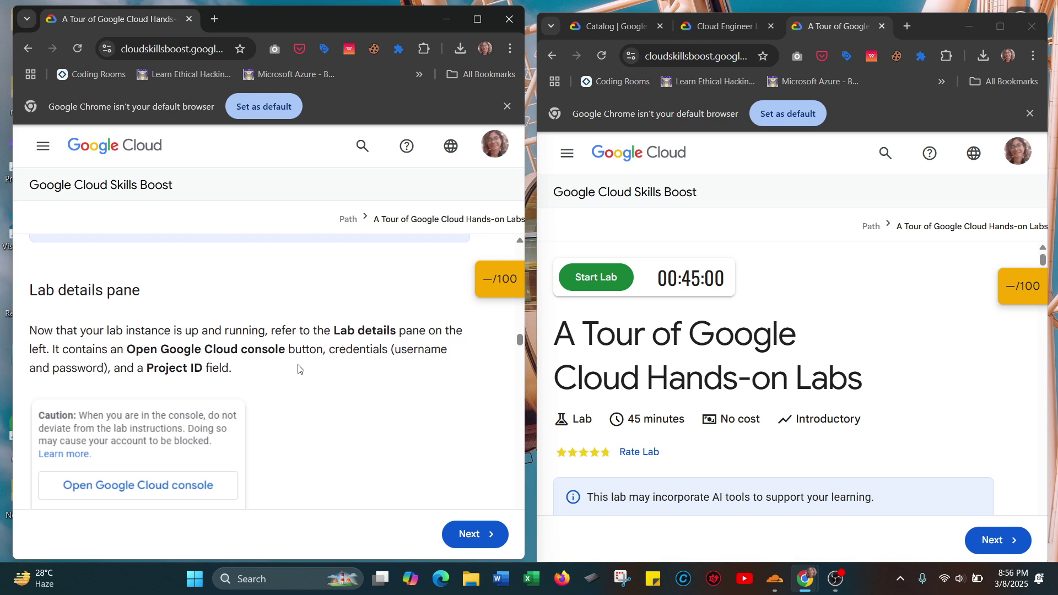
{"action": "scroll", "coordinate": [298, 369], "scroll_direction": "down", "scroll_amount": 1}
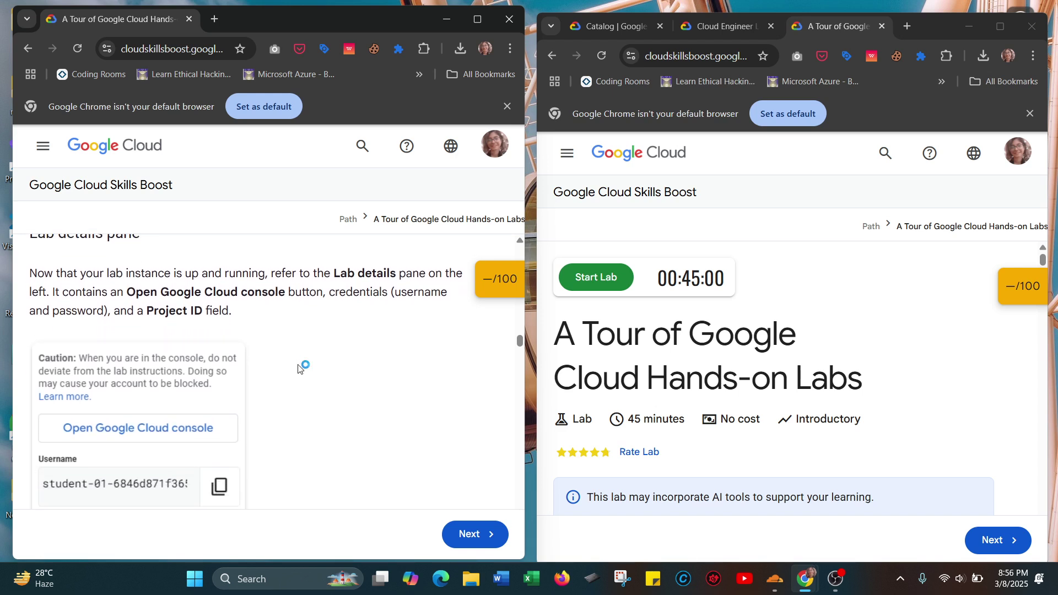
{"action": "scroll", "coordinate": [281, 428], "scroll_direction": "down", "scroll_amount": 2}
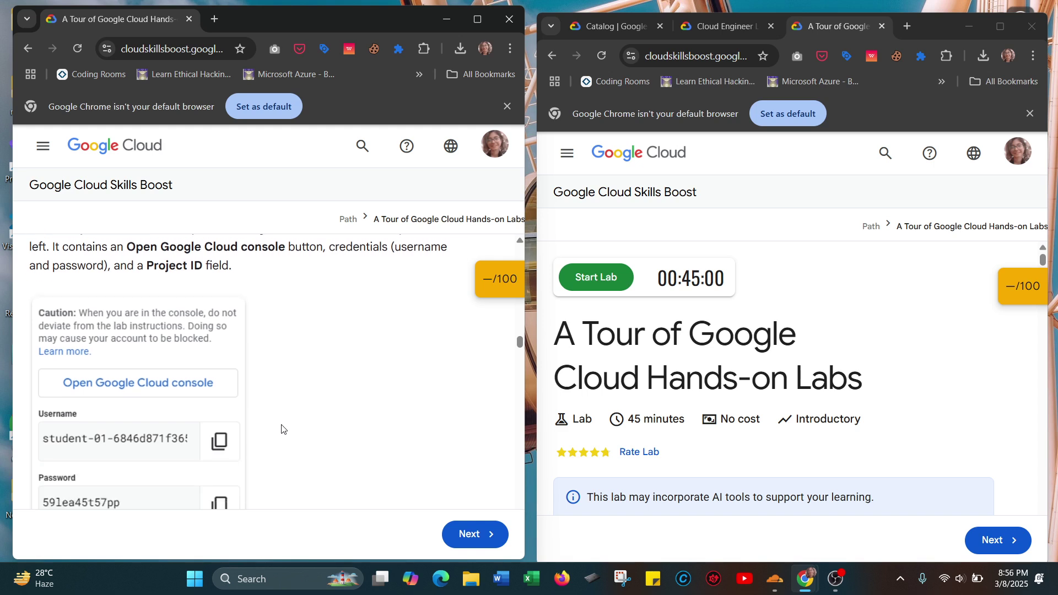
{"action": "scroll", "coordinate": [281, 429], "scroll_direction": "down", "scroll_amount": 2}
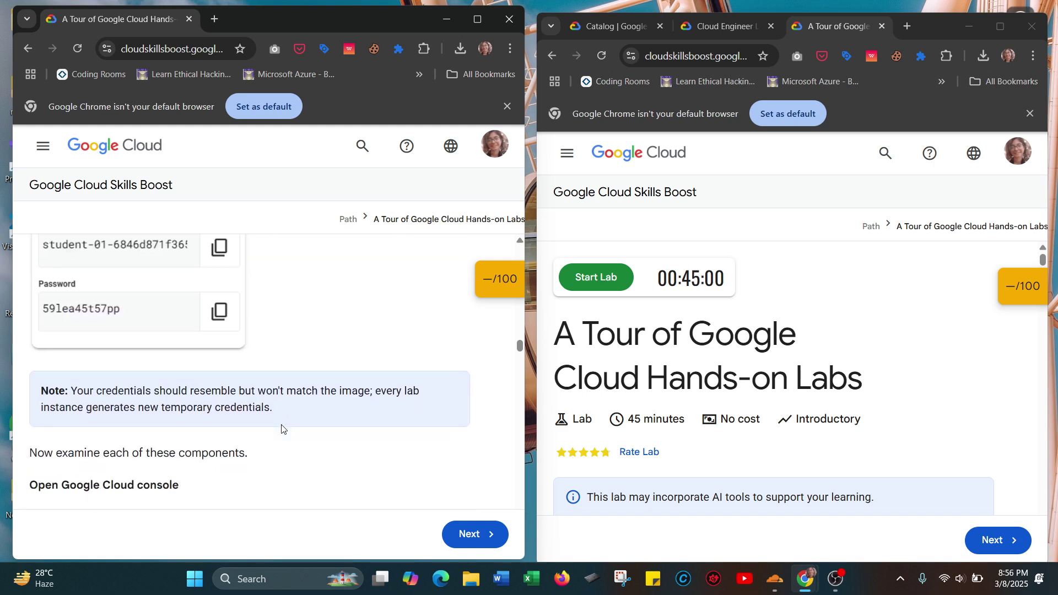
{"action": "scroll", "coordinate": [282, 421], "scroll_direction": "down", "scroll_amount": 1}
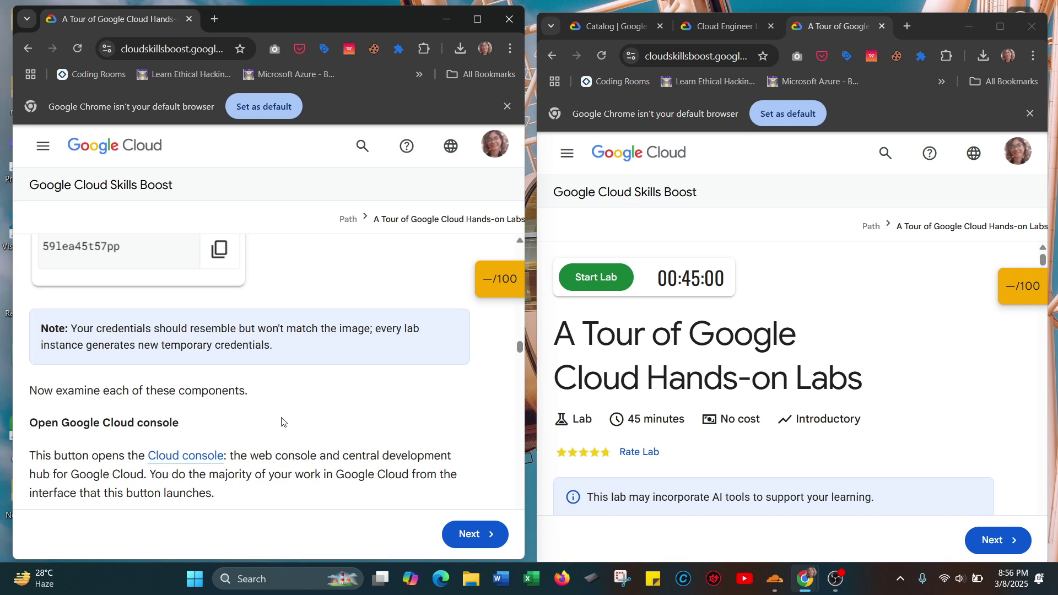
Read the explanations of the Open Google Cloud console button, the Username and Password credentials, and the Project ID.
{"action": "scroll", "coordinate": [281, 421], "scroll_direction": "down", "scroll_amount": 1}
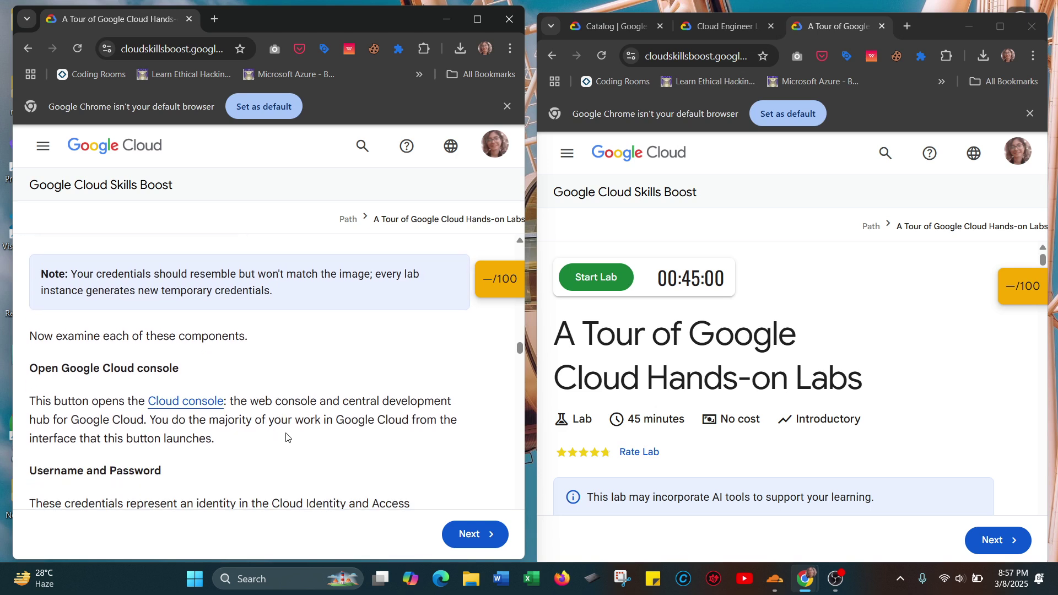
{"action": "scroll", "coordinate": [286, 436], "scroll_direction": "down", "scroll_amount": 2}
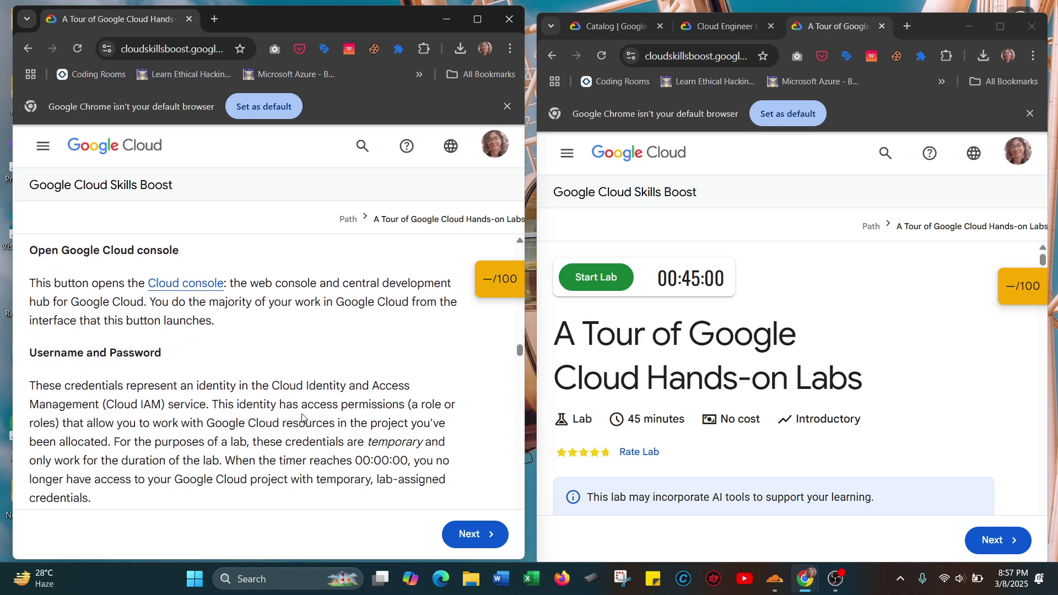
{"action": "scroll", "coordinate": [292, 418], "scroll_direction": "down", "scroll_amount": 1}
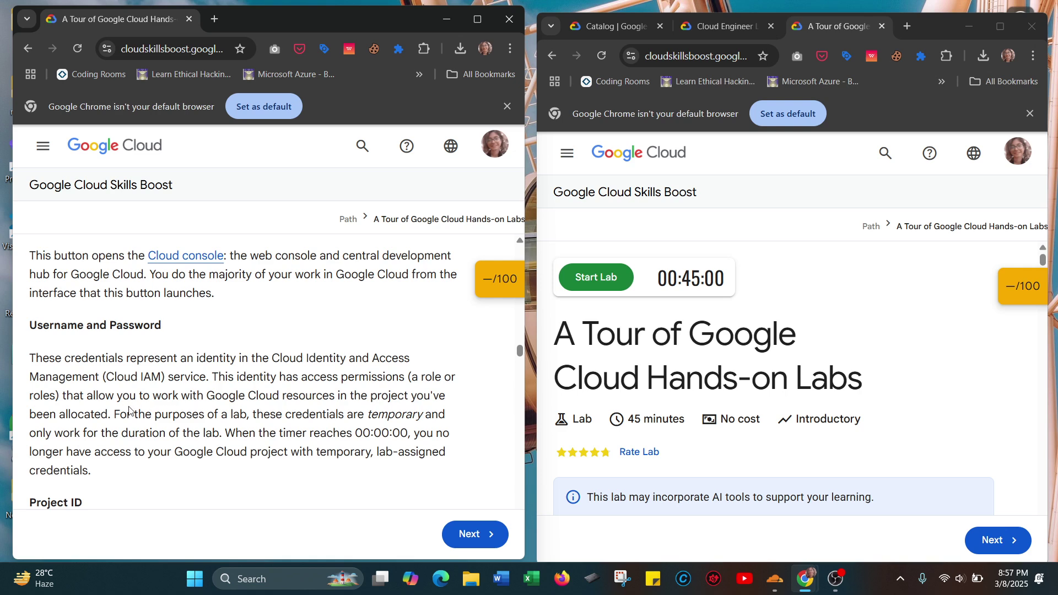
{"action": "scroll", "coordinate": [276, 403], "scroll_direction": "down", "scroll_amount": 1}
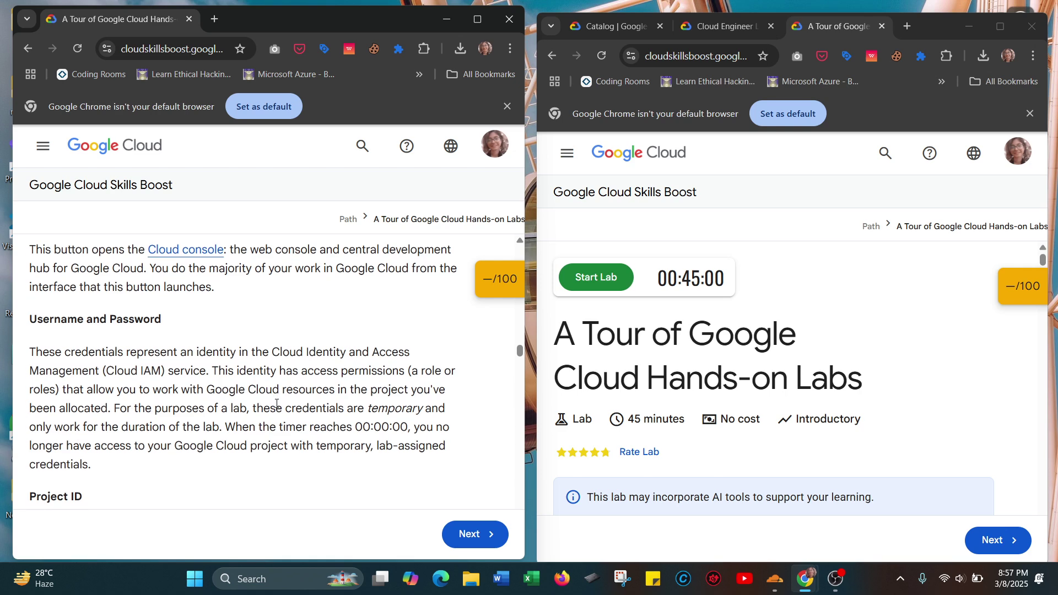
{"action": "scroll", "coordinate": [242, 407], "scroll_direction": "down", "scroll_amount": 5}
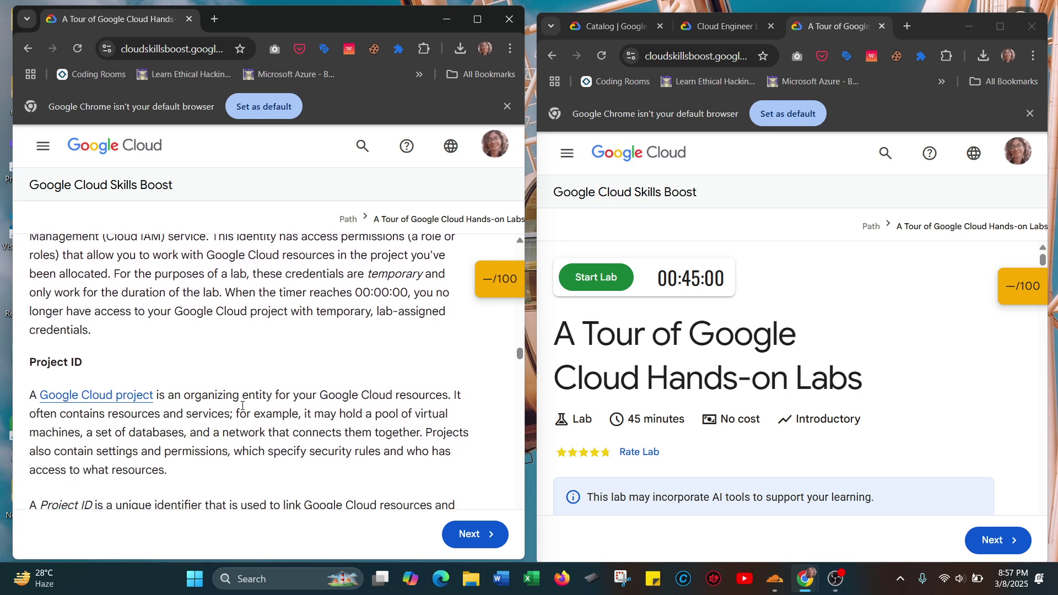
{"action": "scroll", "coordinate": [242, 405], "scroll_direction": "down", "scroll_amount": 1}
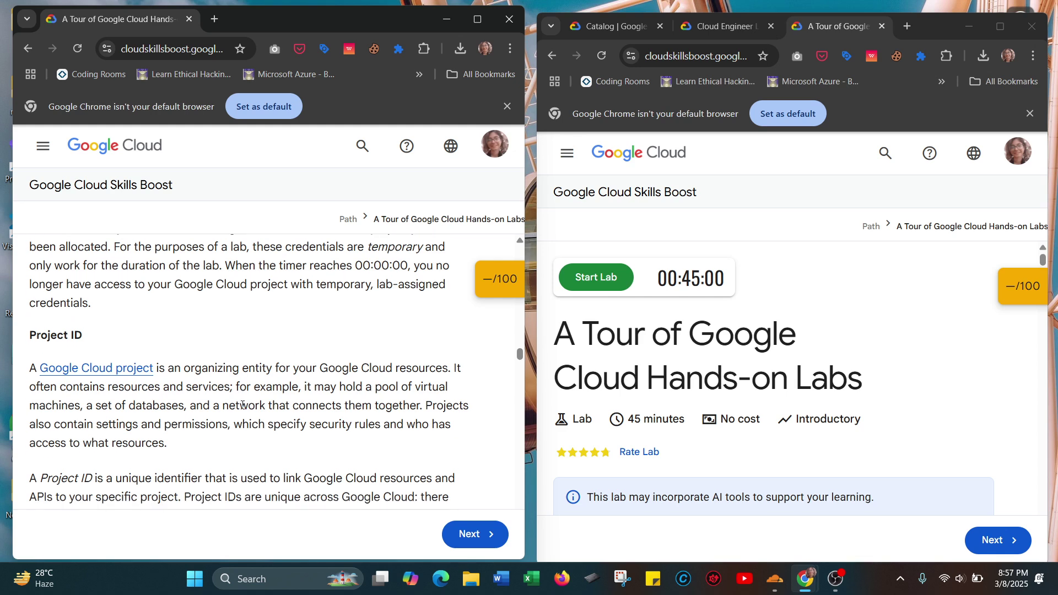
{"action": "scroll", "coordinate": [242, 406], "scroll_direction": "down", "scroll_amount": 1}
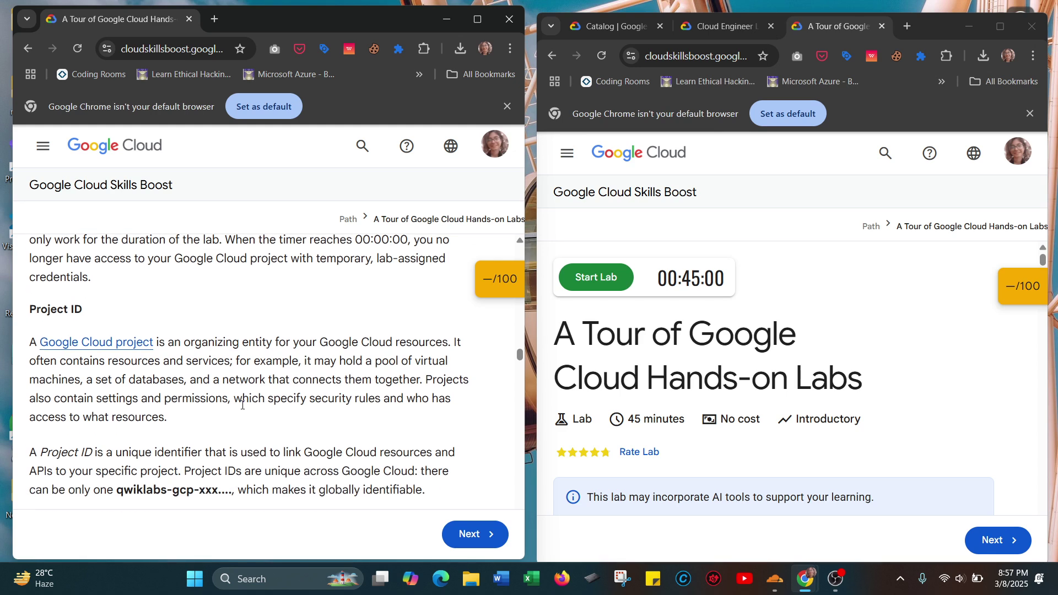
{"action": "scroll", "coordinate": [242, 405], "scroll_direction": "down", "scroll_amount": 2}
{"action": "scroll", "coordinate": [242, 406], "scroll_direction": "down", "scroll_amount": 1}
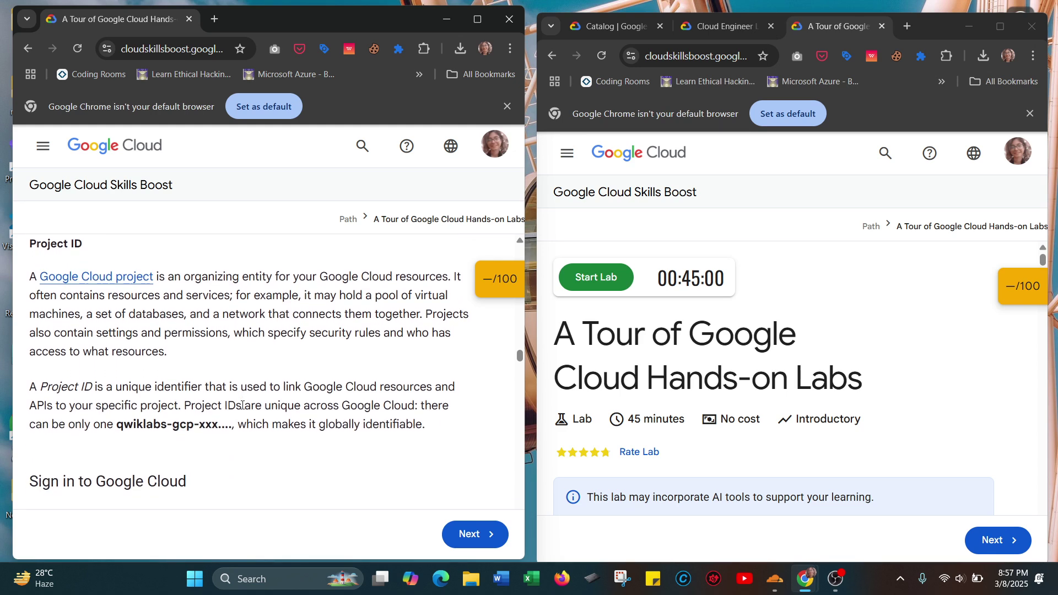
Read the start of the Sign in to Google Cloud section through the Choose an account note, and view the task list in the second lab window.
{"action": "scroll", "coordinate": [242, 409], "scroll_direction": "down", "scroll_amount": 2}
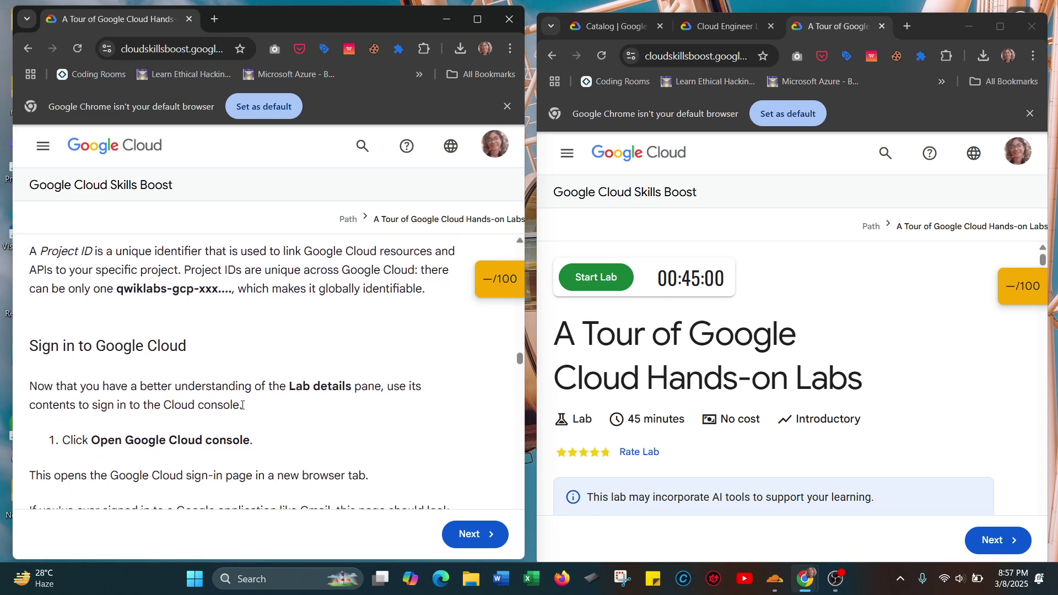
{"action": "scroll", "coordinate": [242, 405], "scroll_direction": "down", "scroll_amount": 1}
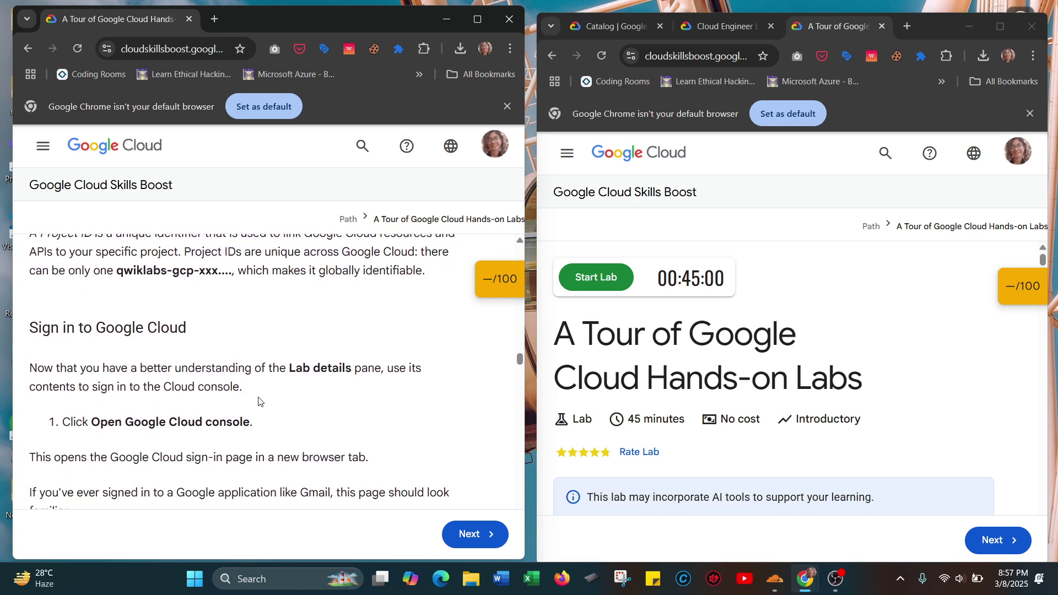
{"action": "scroll", "coordinate": [692, 363], "scroll_direction": "down", "scroll_amount": 8}
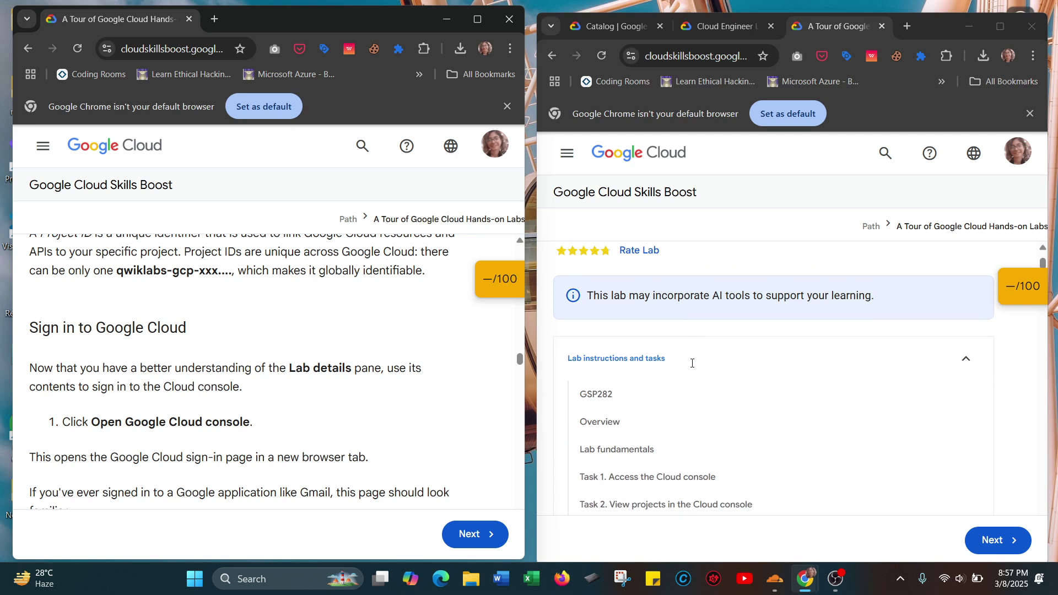
{"action": "scroll", "coordinate": [672, 320], "scroll_direction": "up", "scroll_amount": 3}
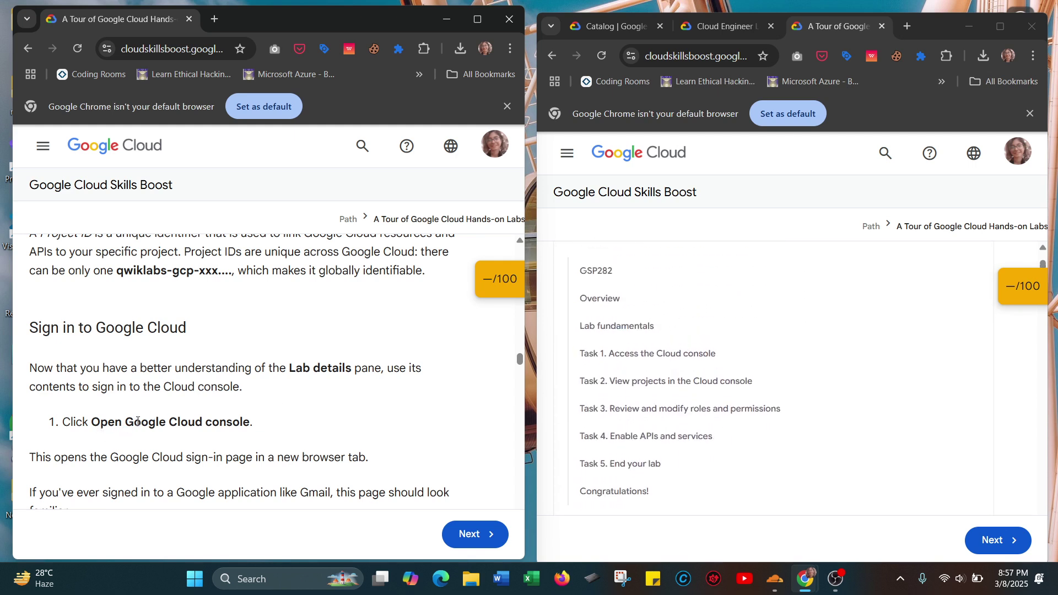
{"action": "scroll", "coordinate": [138, 421], "scroll_direction": "down", "scroll_amount": 1}
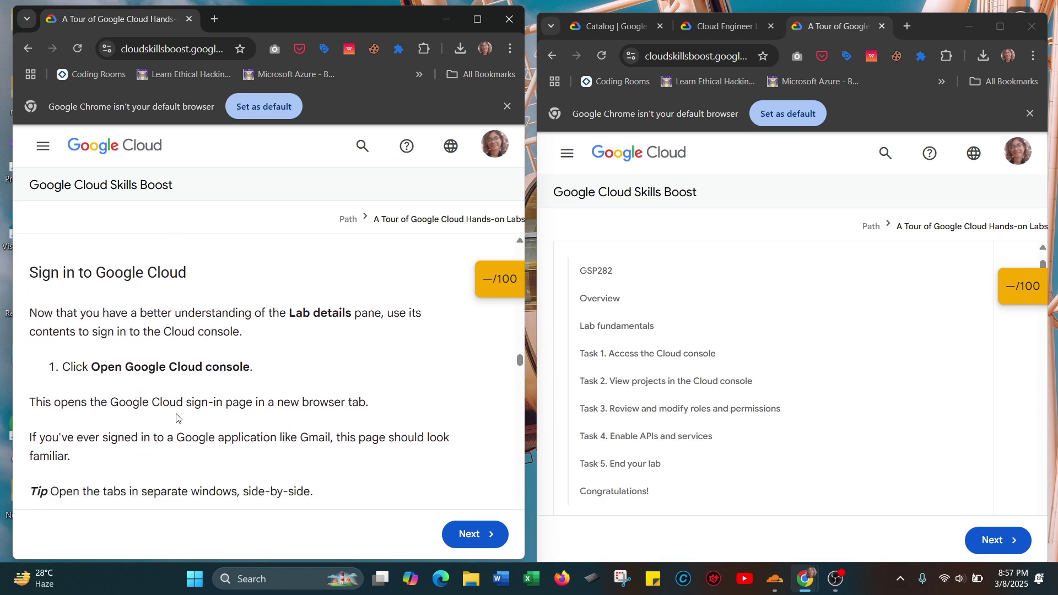
{"action": "scroll", "coordinate": [176, 418], "scroll_direction": "down", "scroll_amount": 2}
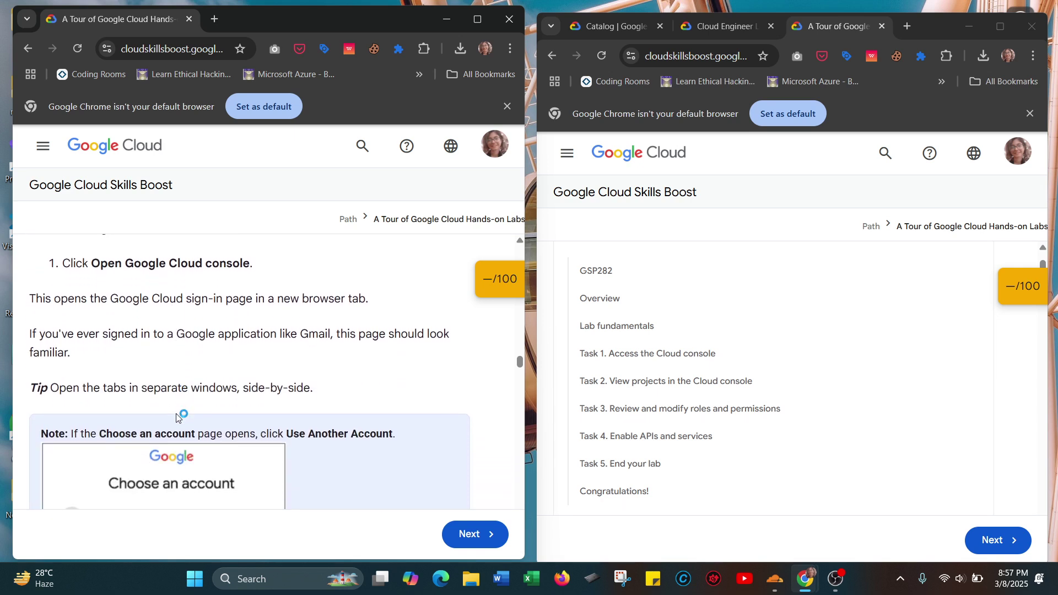
{"action": "scroll", "coordinate": [176, 417], "scroll_direction": "down", "scroll_amount": 2}
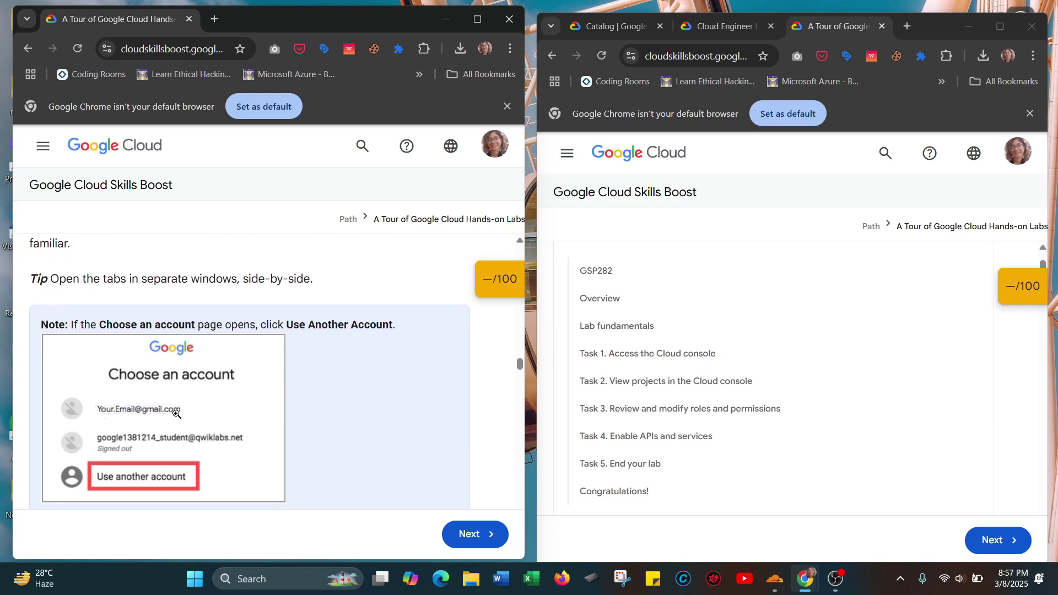
Read sign-in steps 2 to 5 on the student username, password, privacy acknowledgement and Terms of Service, up to Test your understanding.
{"action": "scroll", "coordinate": [176, 414], "scroll_direction": "down", "scroll_amount": 2}
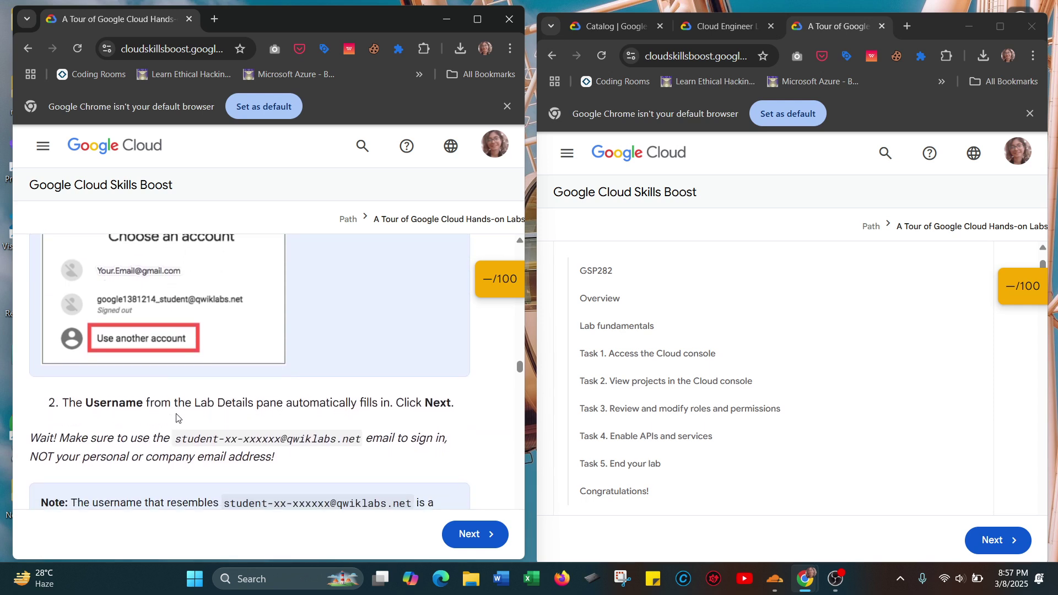
{"action": "scroll", "coordinate": [176, 417], "scroll_direction": "down", "scroll_amount": 1}
{"action": "scroll", "coordinate": [225, 400], "scroll_direction": "down", "scroll_amount": 1}
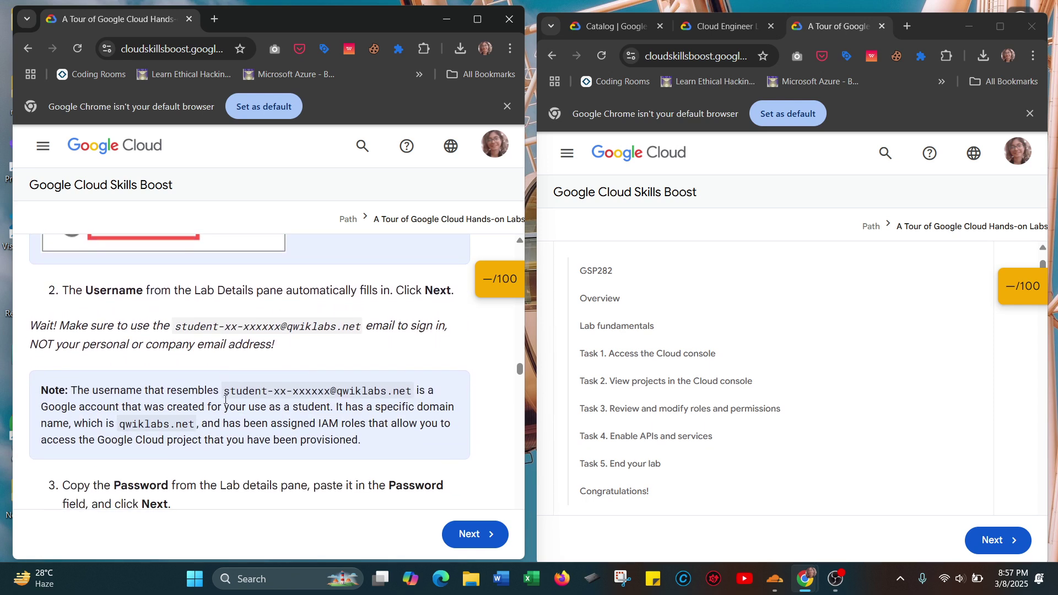
{"action": "scroll", "coordinate": [225, 399], "scroll_direction": "down", "scroll_amount": 1}
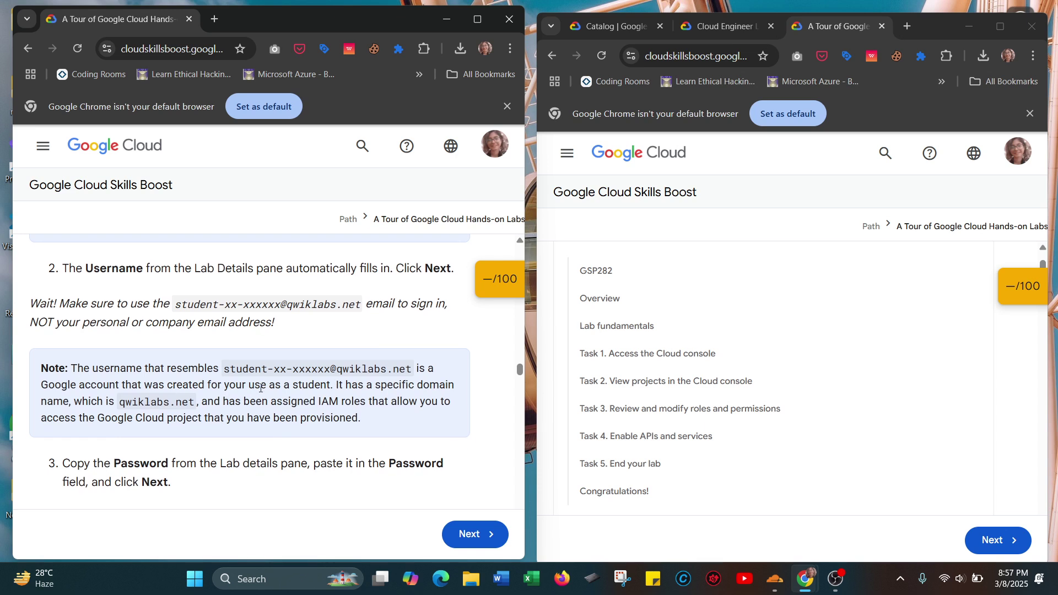
{"action": "scroll", "coordinate": [260, 388], "scroll_direction": "down", "scroll_amount": 1}
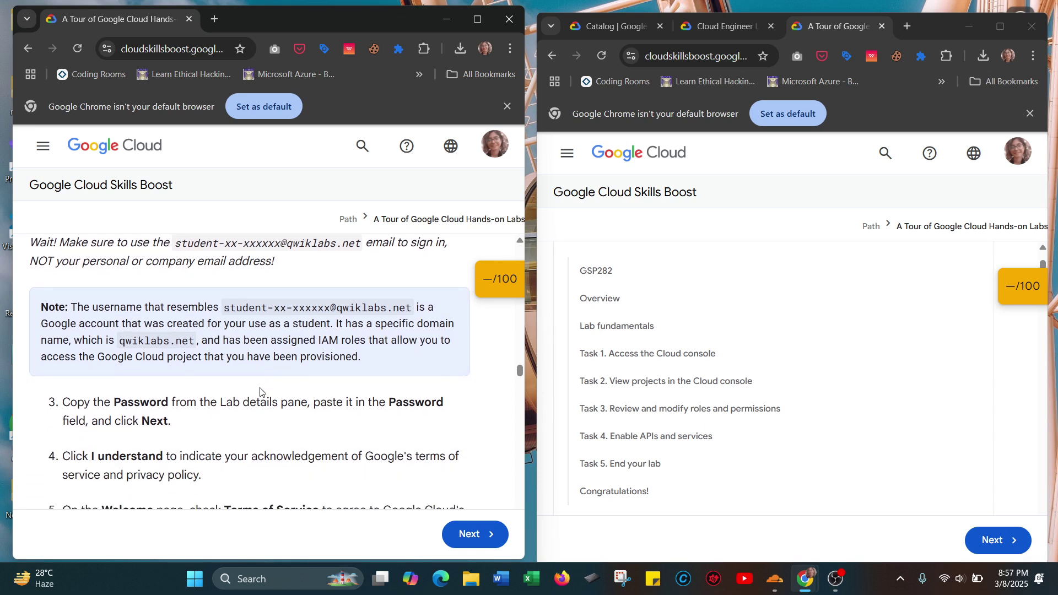
{"action": "scroll", "coordinate": [260, 390], "scroll_direction": "down", "scroll_amount": 1}
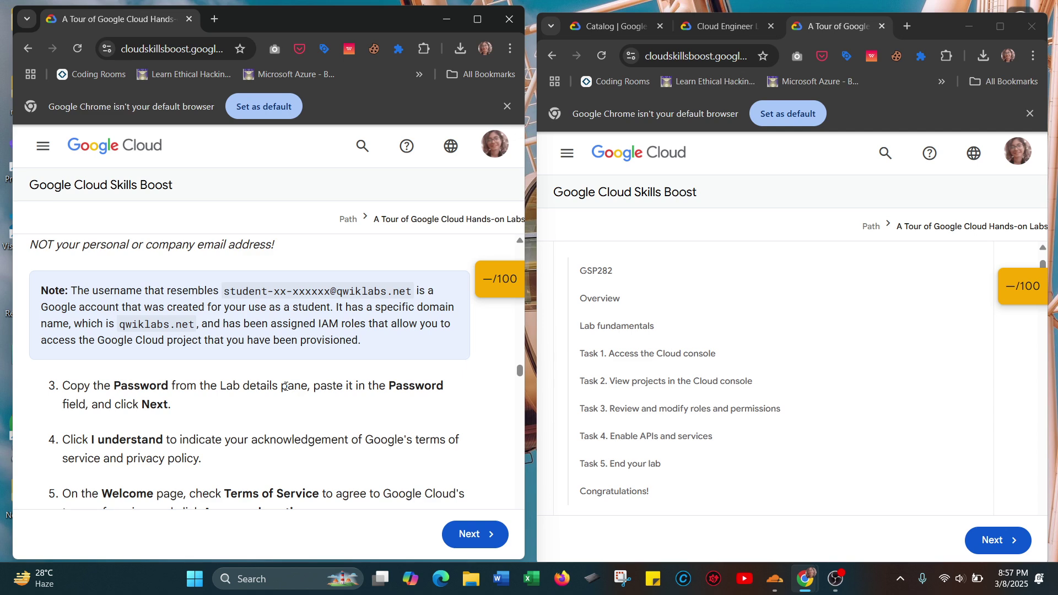
{"action": "scroll", "coordinate": [295, 343], "scroll_direction": "down", "scroll_amount": 2}
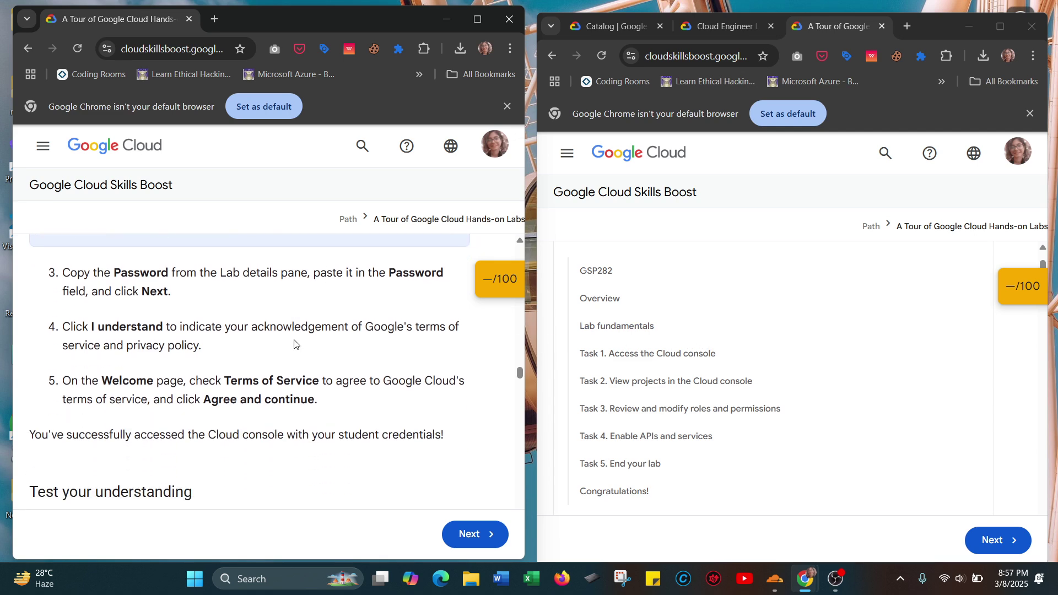
Look over the end of Task 1 and the start of Task 2, and reread the Start the lab instructions.
{"action": "scroll", "coordinate": [295, 343], "scroll_direction": "down", "scroll_amount": 3}
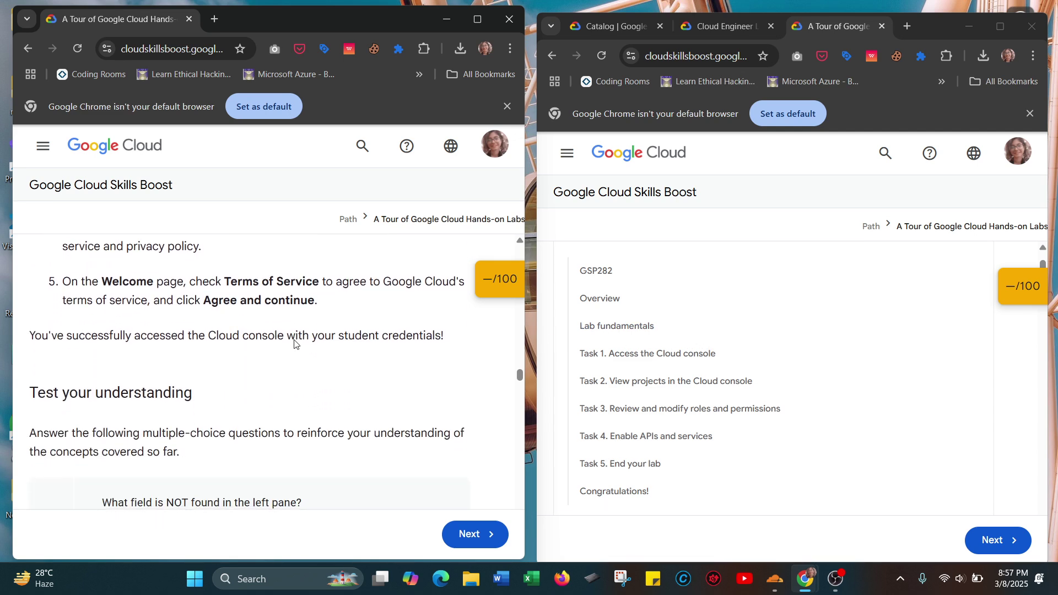
{"action": "scroll", "coordinate": [296, 344], "scroll_direction": "down", "scroll_amount": 8}
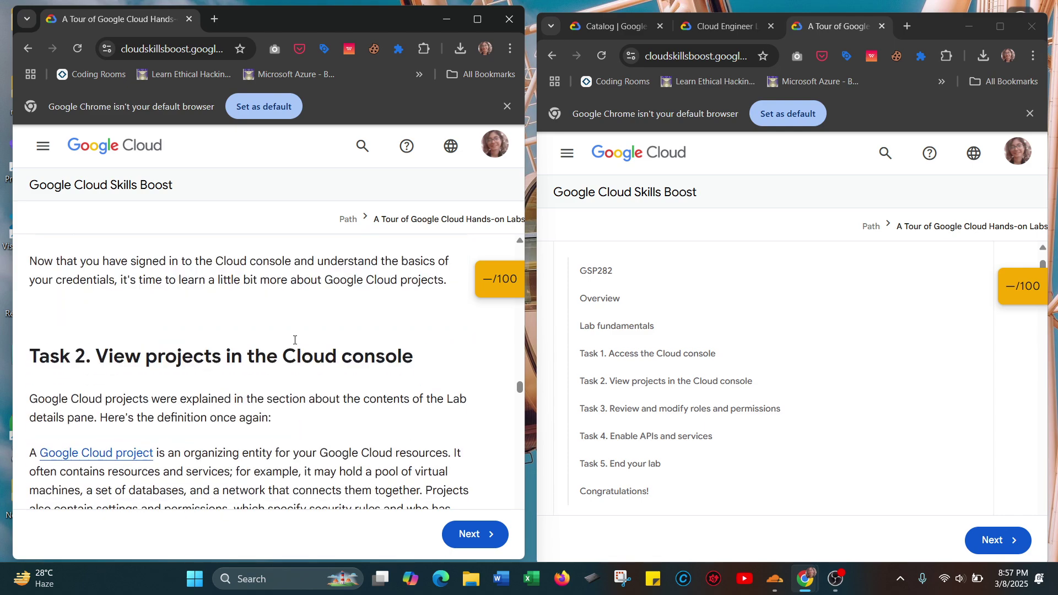
{"action": "scroll", "coordinate": [296, 345], "scroll_direction": "up", "scroll_amount": 14}
{"action": "scroll", "coordinate": [296, 345], "scroll_direction": "up", "scroll_amount": 8}
{"action": "scroll", "coordinate": [296, 344], "scroll_direction": "down", "scroll_amount": 5}
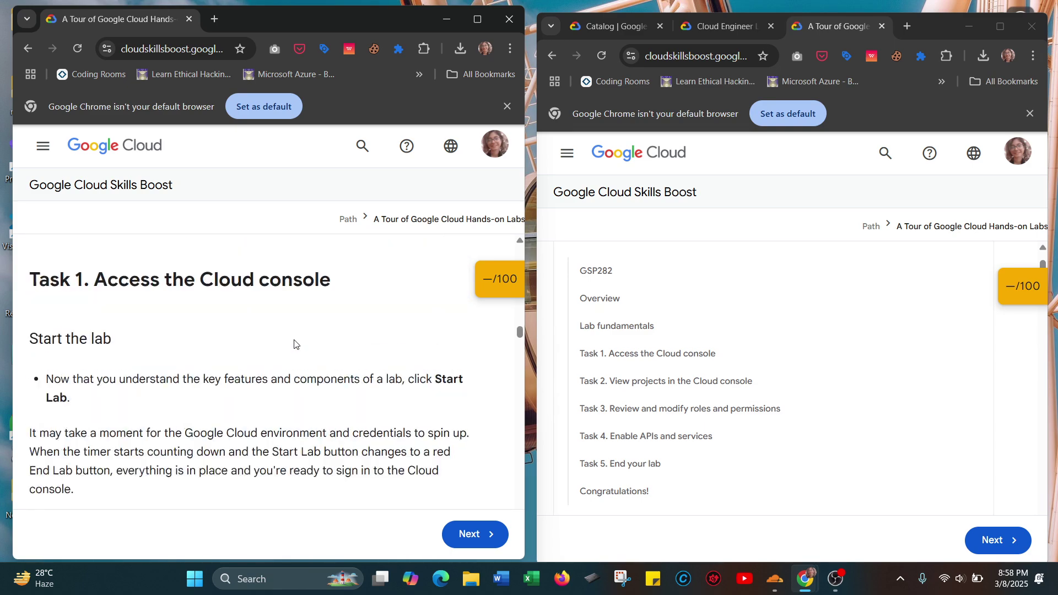
{"action": "scroll", "coordinate": [297, 344], "scroll_direction": "up", "scroll_amount": 2}
{"action": "scroll", "coordinate": [296, 344], "scroll_direction": "down", "scroll_amount": 2}
{"action": "scroll", "coordinate": [295, 343], "scroll_direction": "down", "scroll_amount": 2}
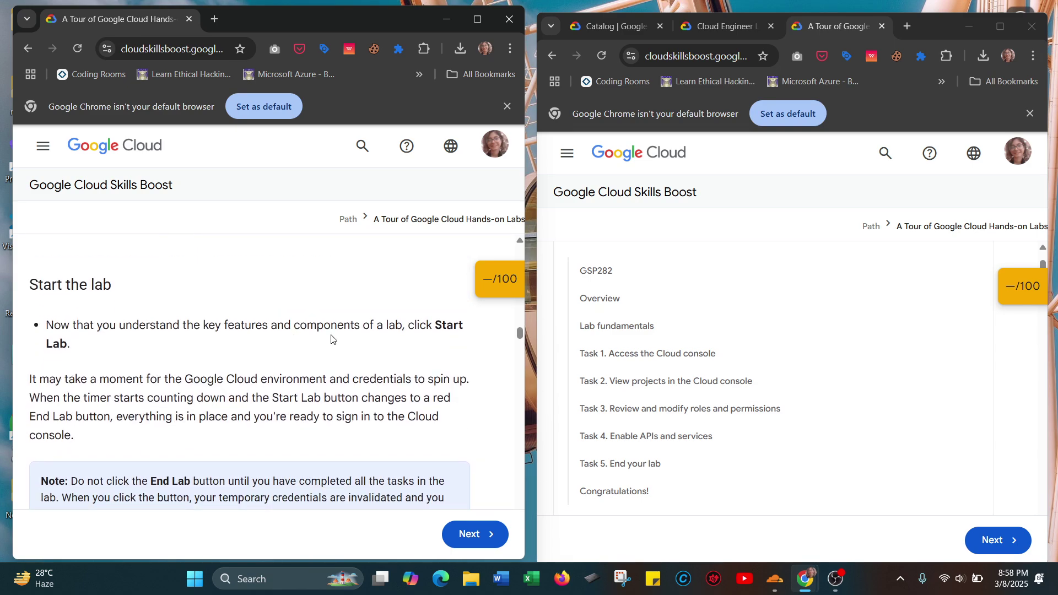
{"action": "scroll", "coordinate": [412, 332], "scroll_direction": "down", "scroll_amount": 1}
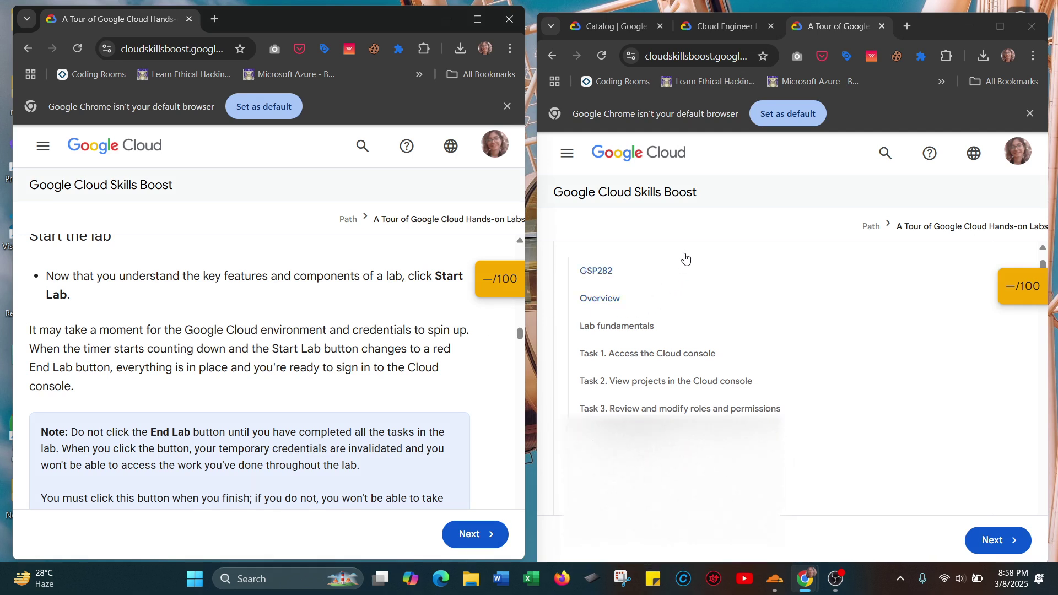
Start the lab in the second lab window and view its details pane with the console link and credentials.
{"action": "left_click", "coordinate": [610, 392]}
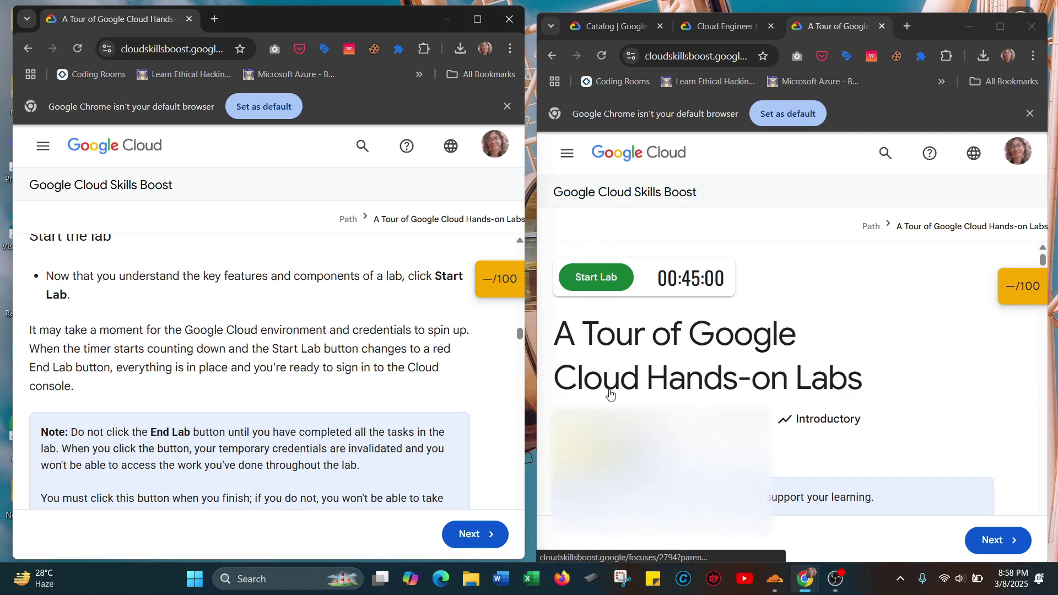
{"action": "left_click", "coordinate": [584, 278]}
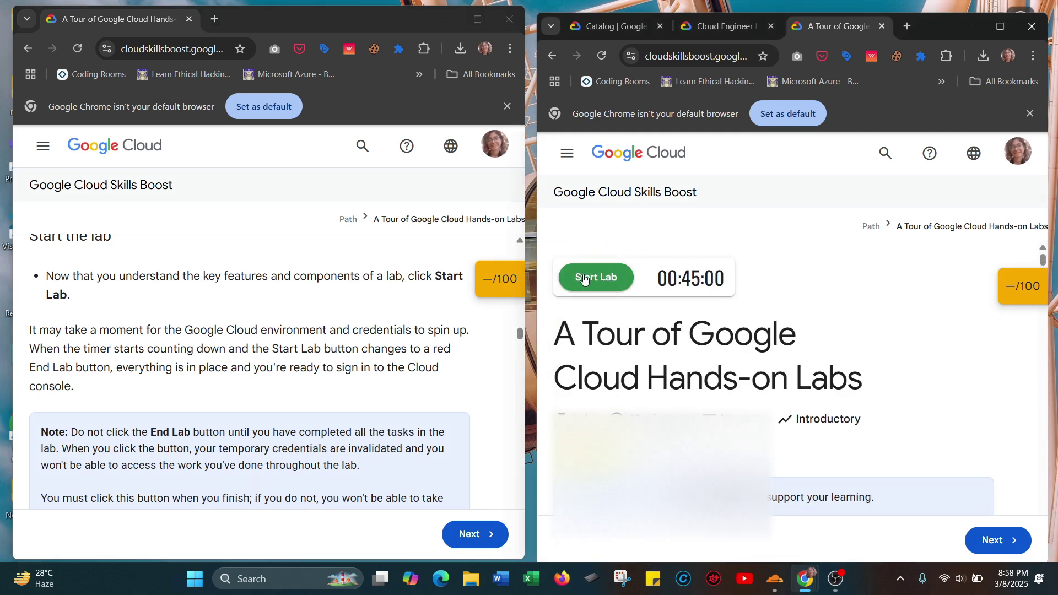
{"action": "left_click", "coordinate": [583, 277]}
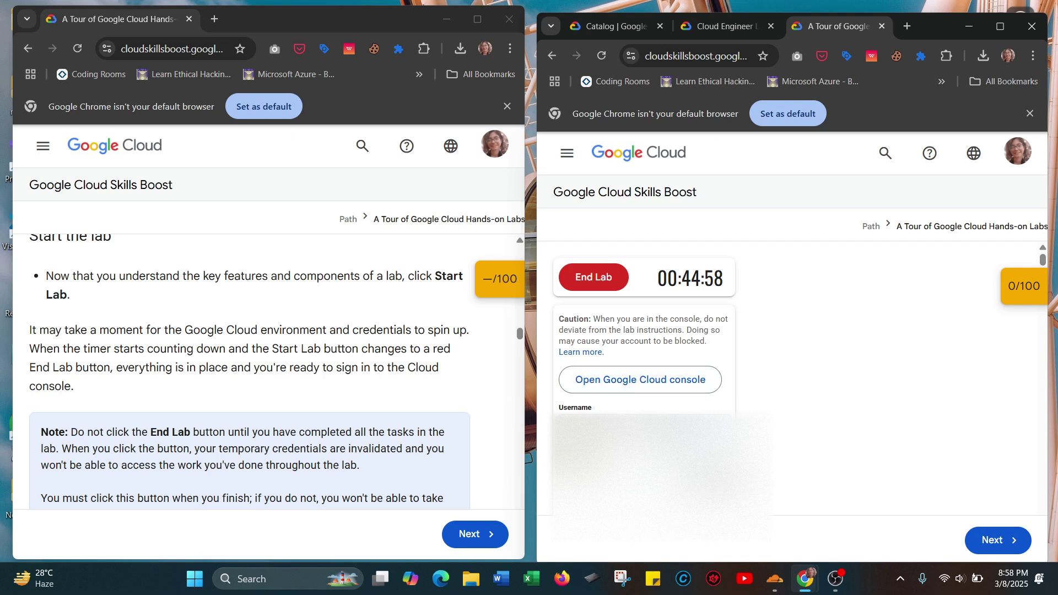
{"action": "scroll", "coordinate": [788, 378], "scroll_direction": "down", "scroll_amount": 1}
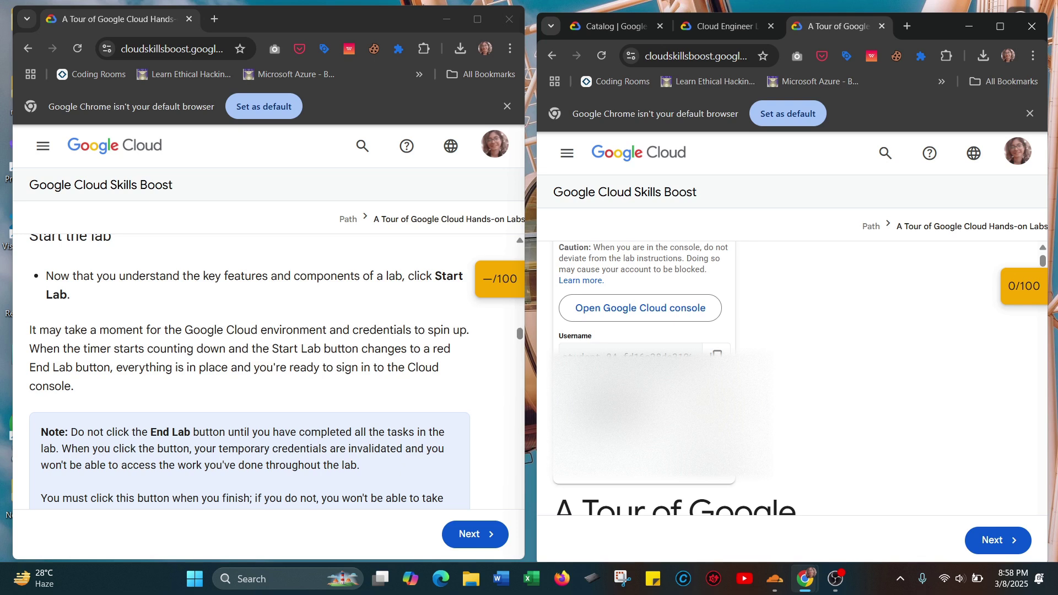
{"action": "scroll", "coordinate": [783, 437], "scroll_direction": "up", "scroll_amount": 1}
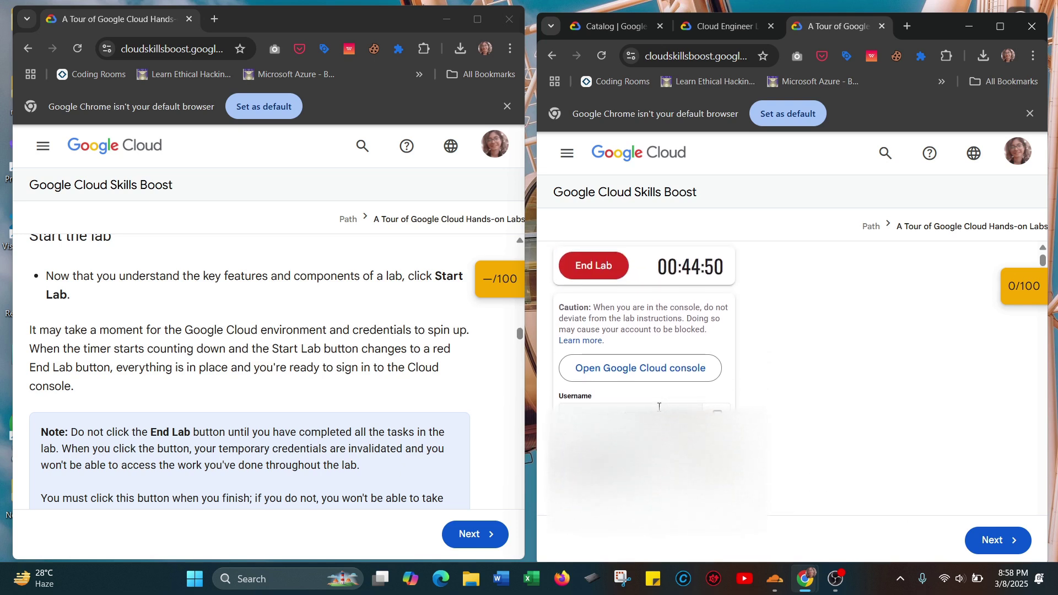
{"action": "scroll", "coordinate": [789, 445], "scroll_direction": "down", "scroll_amount": 1}
{"action": "mouse_move", "coordinate": [836, 578]}
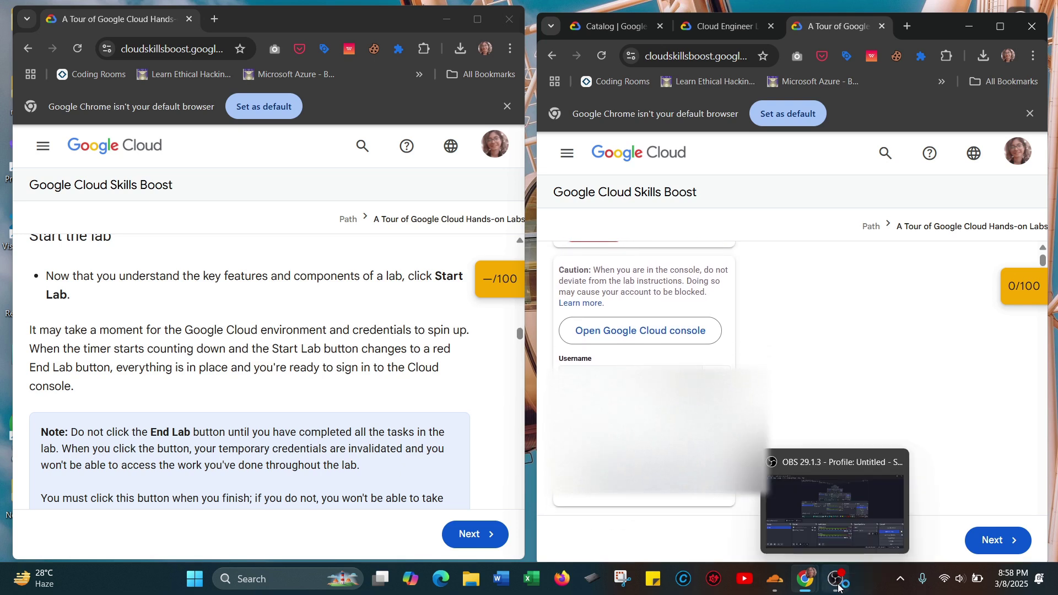
{"action": "left_click", "coordinate": [827, 513]}
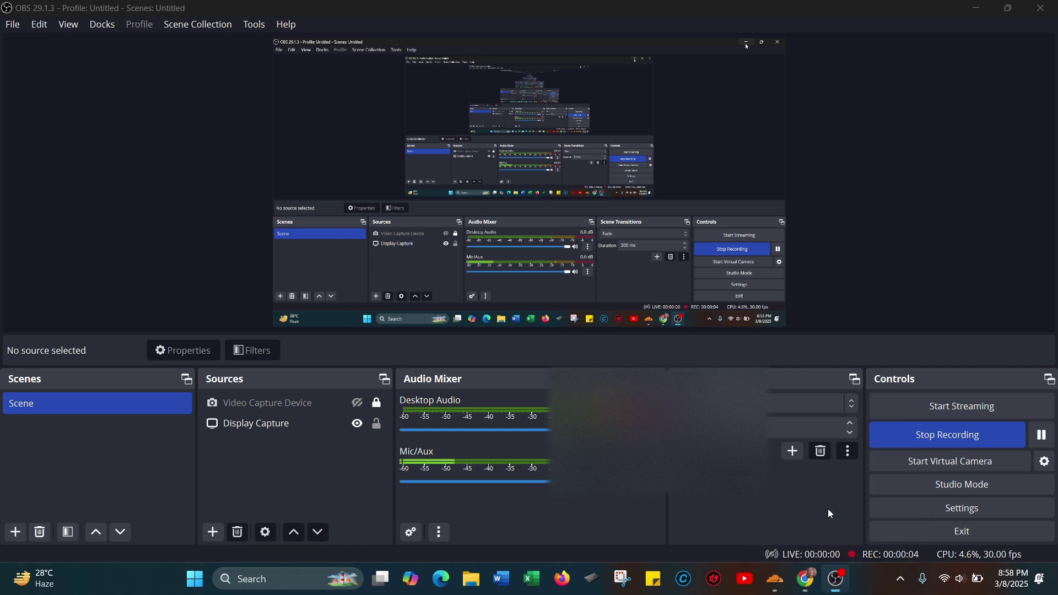
{"action": "left_click", "coordinate": [1041, 436]}
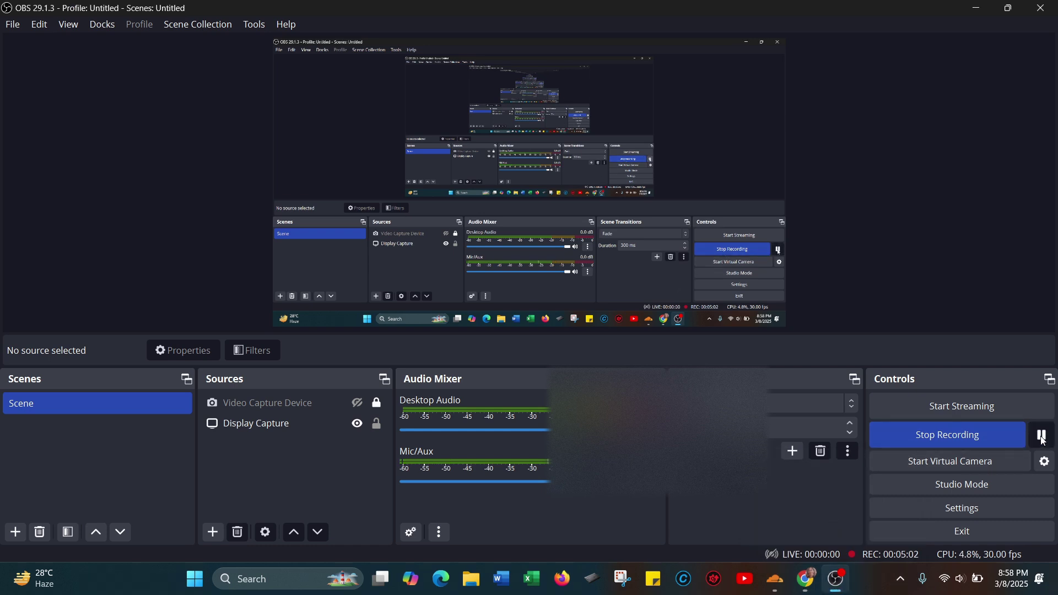
{"action": "left_click", "coordinate": [1044, 440]}
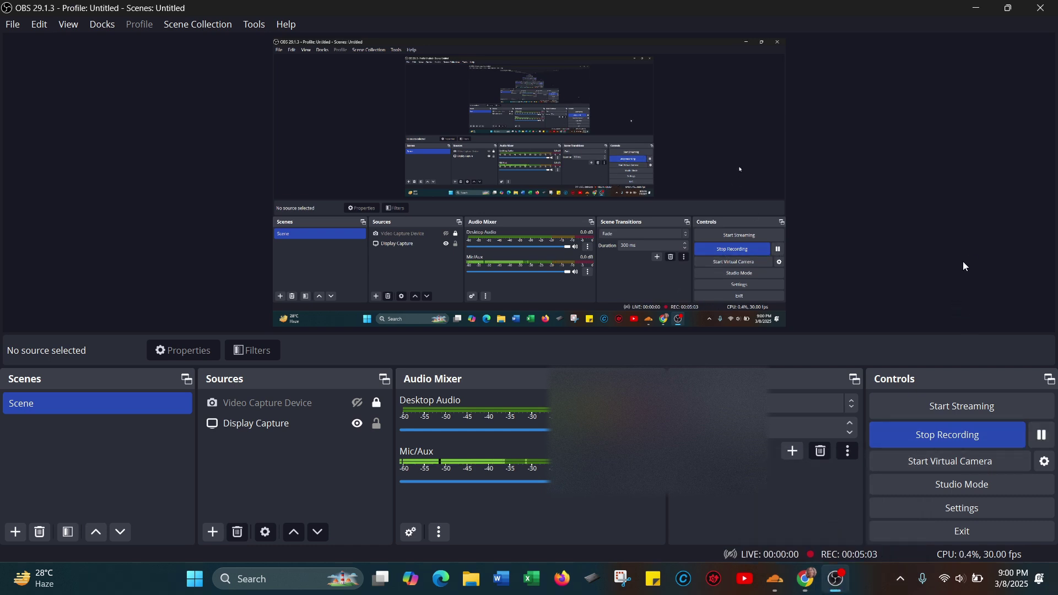
{"action": "left_click", "coordinate": [975, 9]}
Look through the running lab's page from its header and overview through the lab fundamentals to the Test your understanding questions.
{"action": "scroll", "coordinate": [818, 308], "scroll_direction": "up", "scroll_amount": 2}
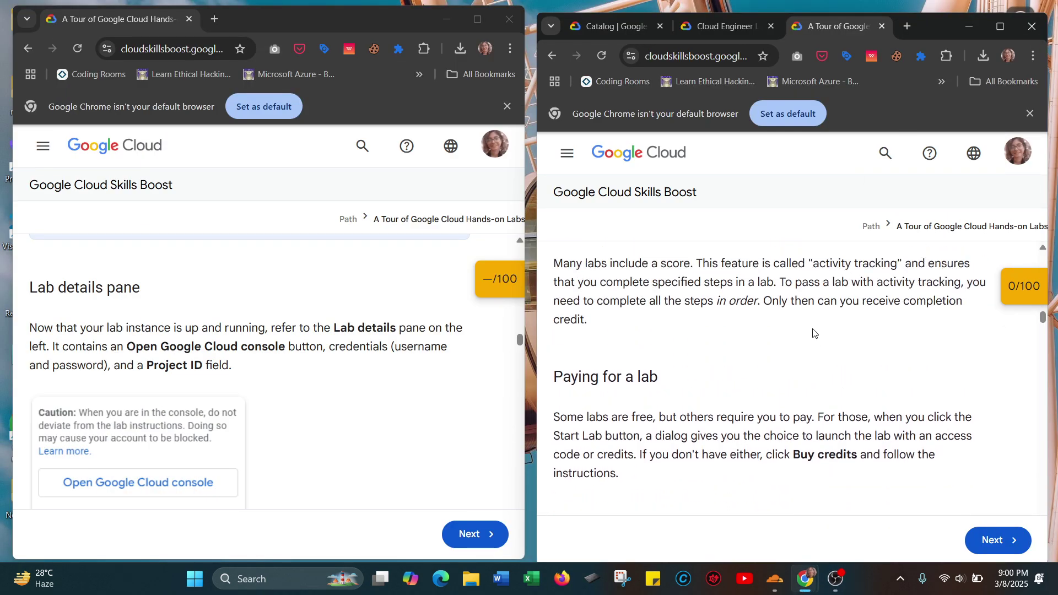
{"action": "scroll", "coordinate": [813, 333], "scroll_direction": "up", "scroll_amount": 12}
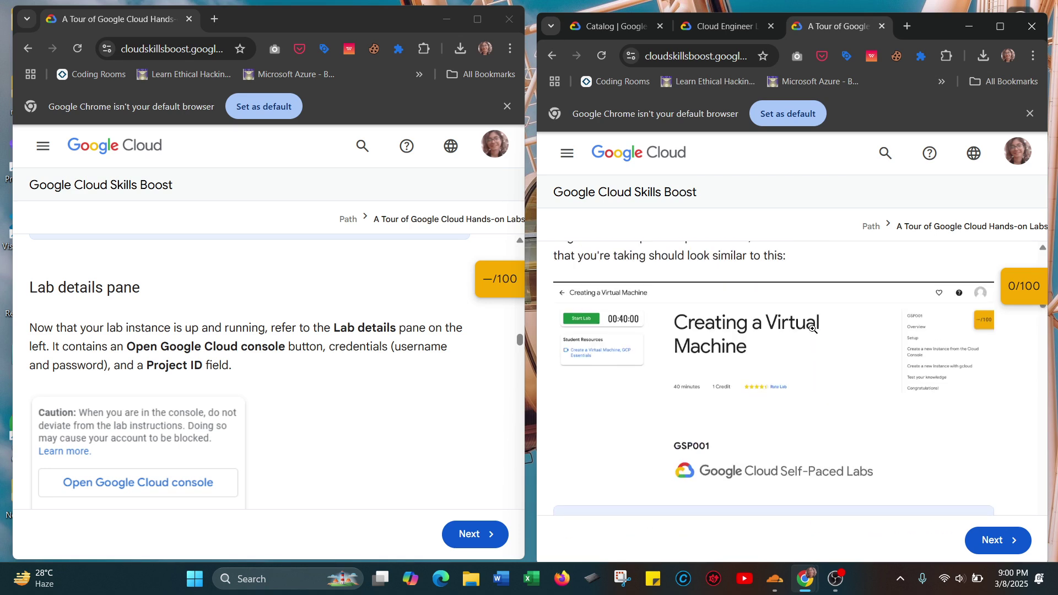
{"action": "scroll", "coordinate": [813, 333], "scroll_direction": "up", "scroll_amount": 12}
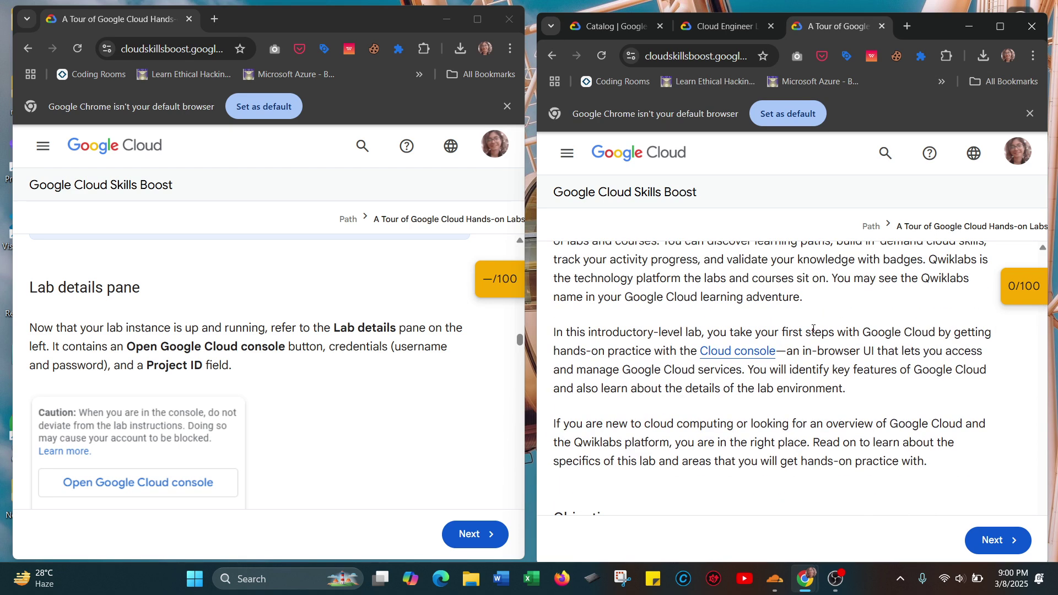
{"action": "scroll", "coordinate": [813, 333], "scroll_direction": "up", "scroll_amount": 10}
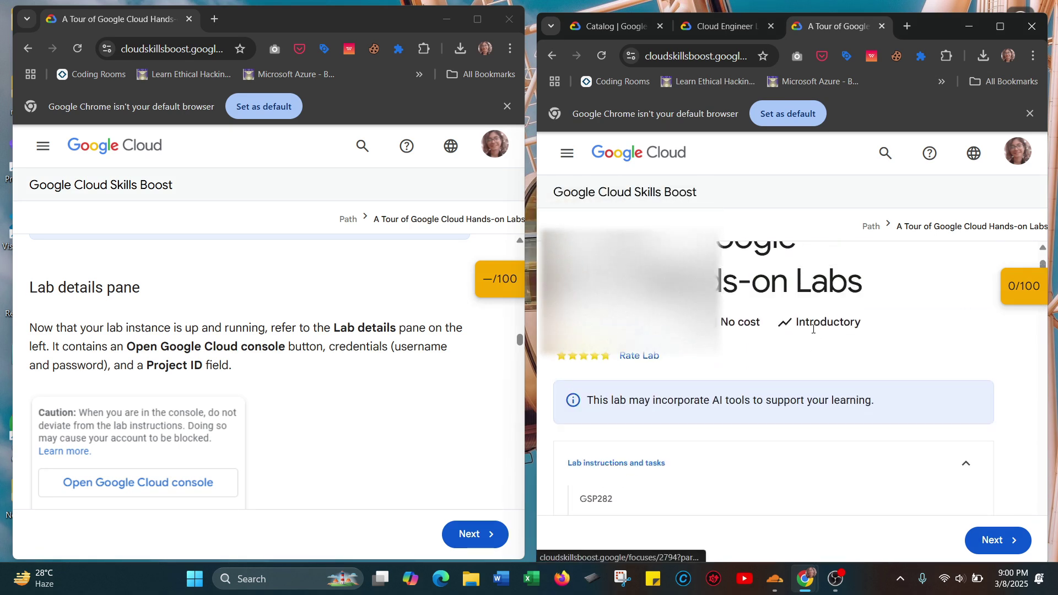
{"action": "scroll", "coordinate": [813, 328], "scroll_direction": "down", "scroll_amount": 10}
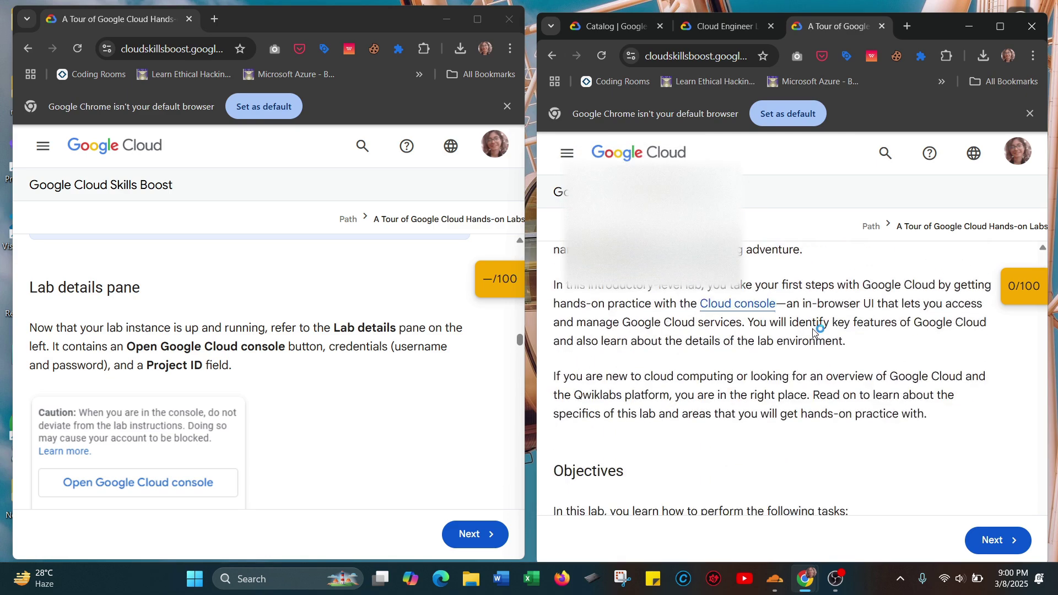
{"action": "scroll", "coordinate": [813, 329], "scroll_direction": "down", "scroll_amount": 15}
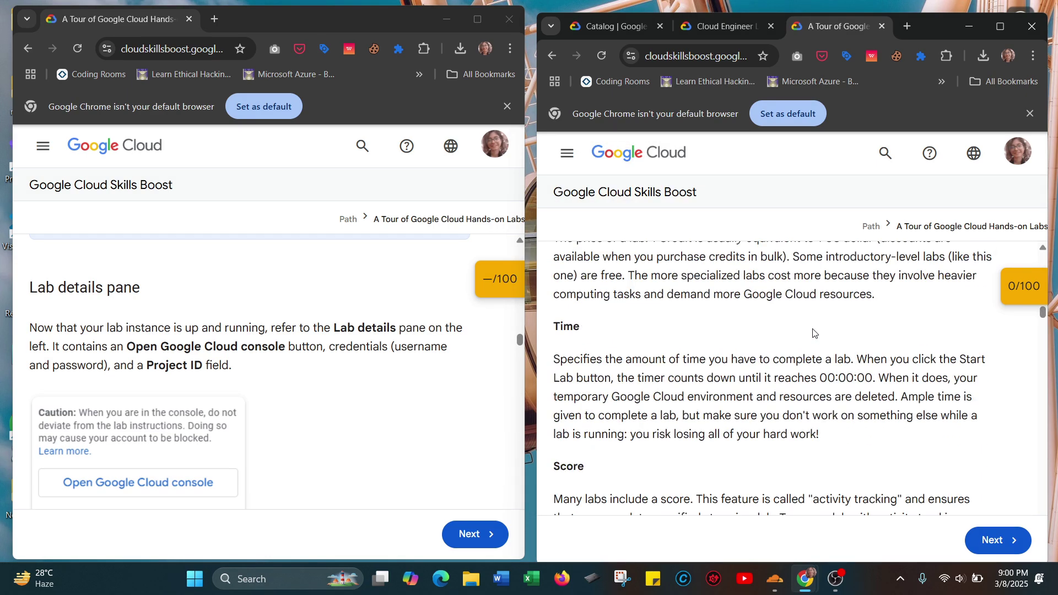
{"action": "scroll", "coordinate": [812, 333], "scroll_direction": "down", "scroll_amount": 4}
{"action": "scroll", "coordinate": [813, 333], "scroll_direction": "down", "scroll_amount": 3}
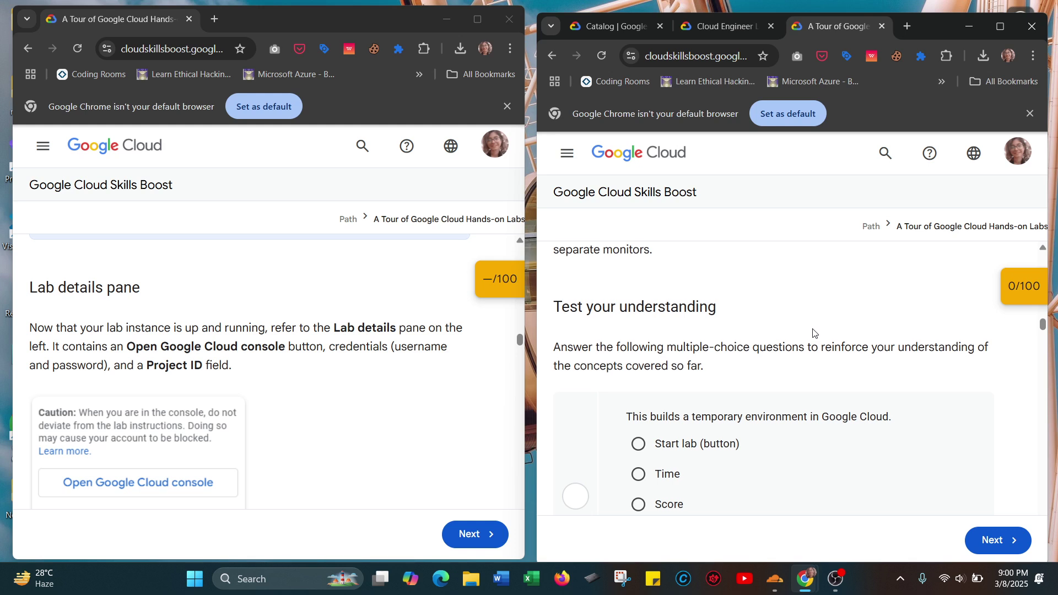
Answer the question on what builds a temporary environment in Google Cloud with "Start lab (button)" and submit it.
{"action": "scroll", "coordinate": [812, 333], "scroll_direction": "down", "scroll_amount": 1}
{"action": "scroll", "coordinate": [812, 329], "scroll_direction": "down", "scroll_amount": 1}
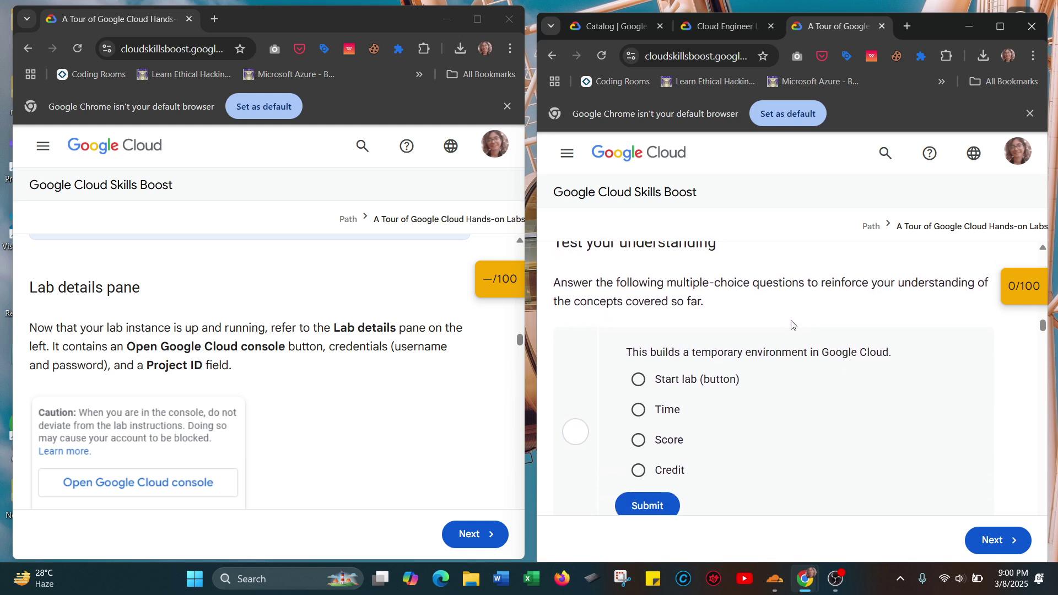
{"action": "scroll", "coordinate": [791, 325], "scroll_direction": "down", "scroll_amount": 1}
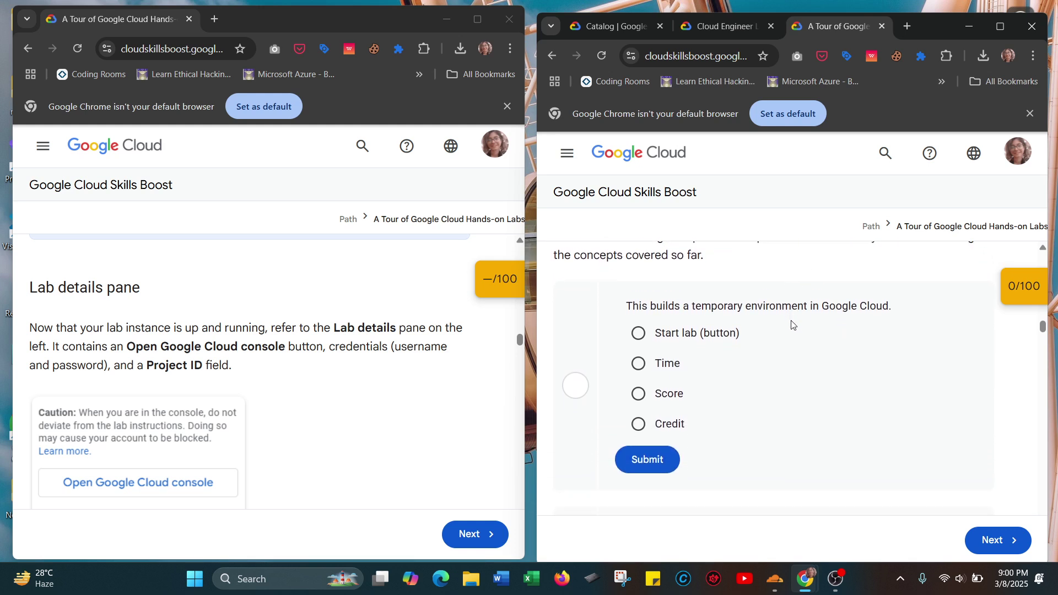
{"action": "left_click", "coordinate": [639, 333]}
{"action": "scroll", "coordinate": [755, 392], "scroll_direction": "down", "scroll_amount": 1}
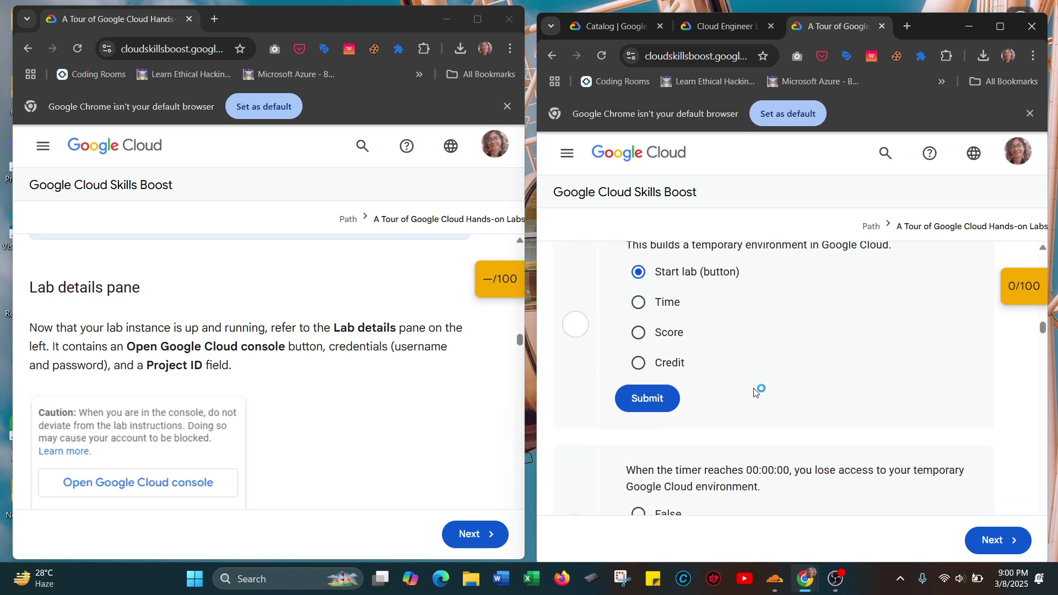
{"action": "left_click", "coordinate": [659, 396]}
Submit True for the questions on losing access when the timer reaches 00:00:00 and on tracking that scores lab activities.
{"action": "scroll", "coordinate": [762, 383], "scroll_direction": "down", "scroll_amount": 2}
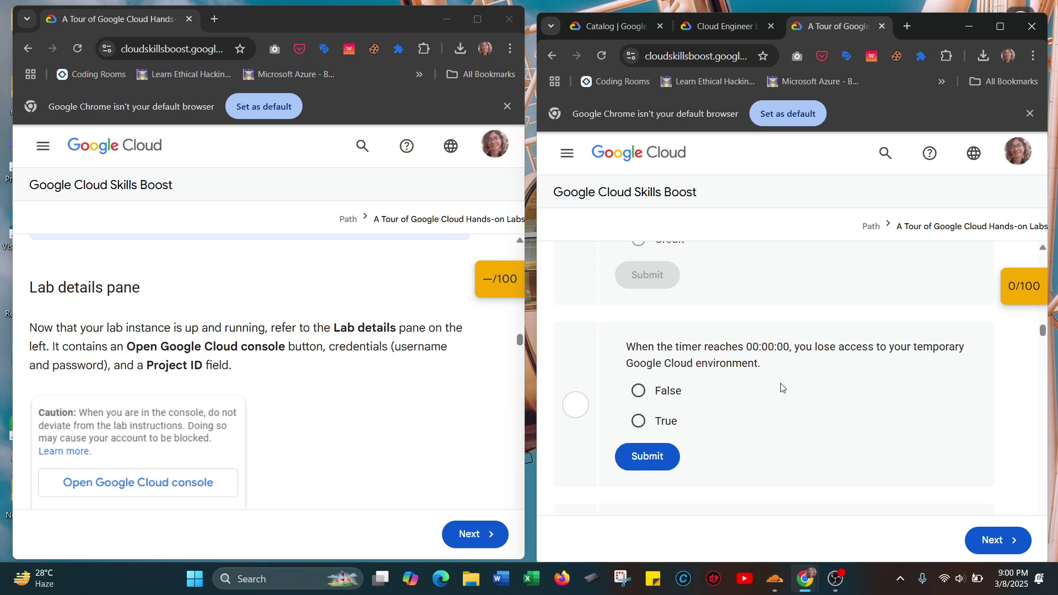
{"action": "left_click", "coordinate": [669, 420]}
{"action": "left_click", "coordinate": [646, 457]}
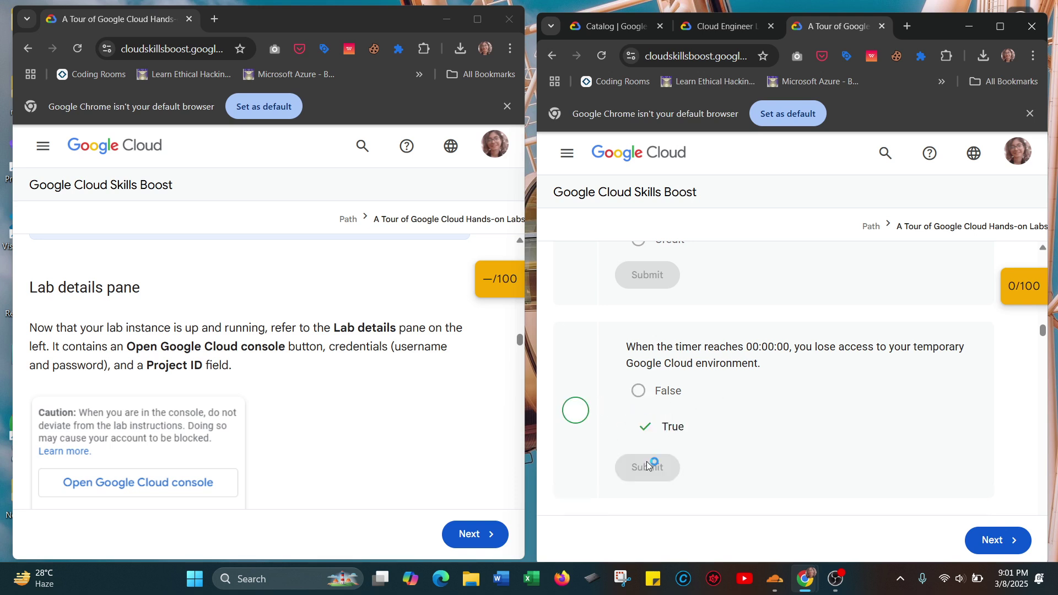
{"action": "scroll", "coordinate": [843, 415], "scroll_direction": "down", "scroll_amount": 3}
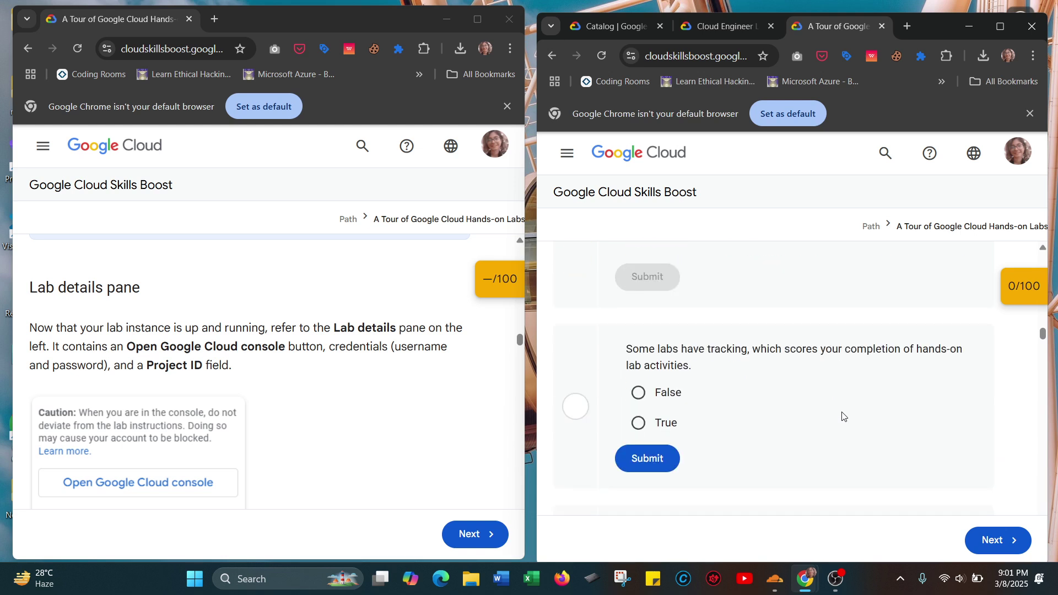
{"action": "left_click", "coordinate": [639, 422]}
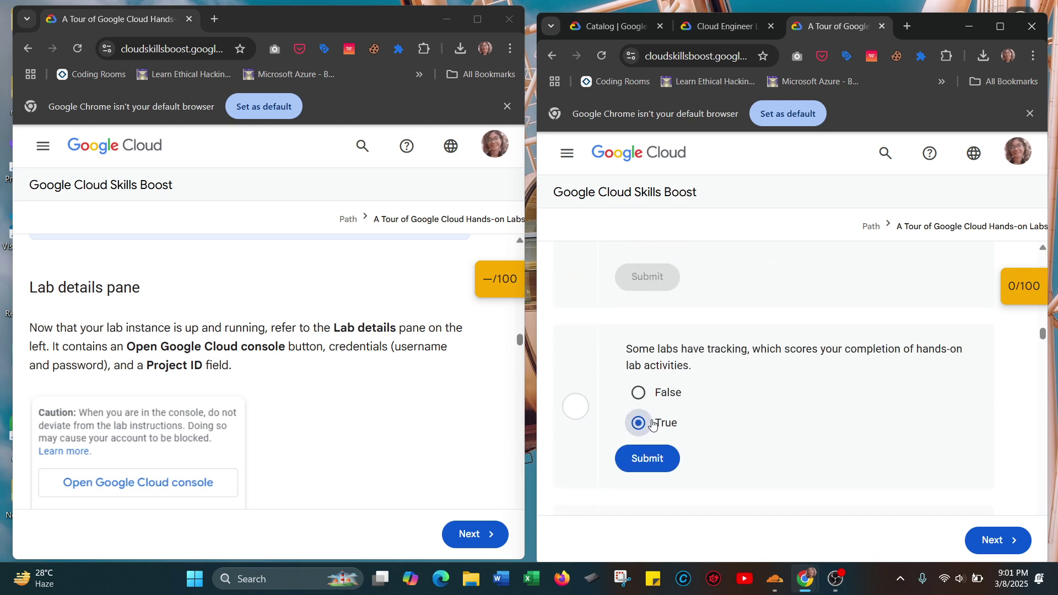
{"action": "left_click", "coordinate": [649, 456]}
Submit True for the question on completing required hands-on activities to receive completion credit.
{"action": "scroll", "coordinate": [766, 433], "scroll_direction": "down", "scroll_amount": 3}
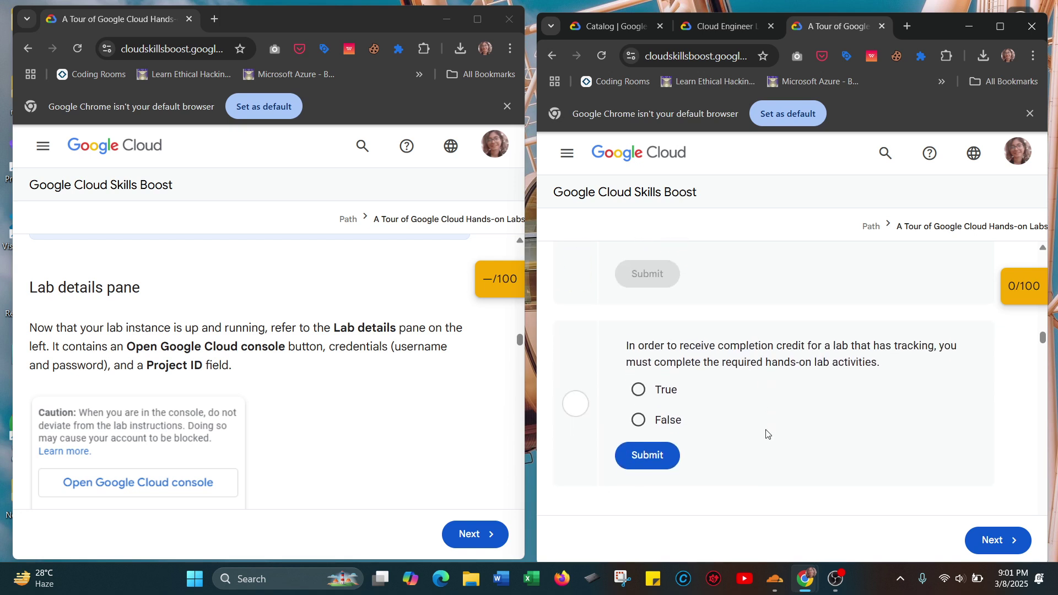
{"action": "scroll", "coordinate": [766, 434], "scroll_direction": "down", "scroll_amount": 1}
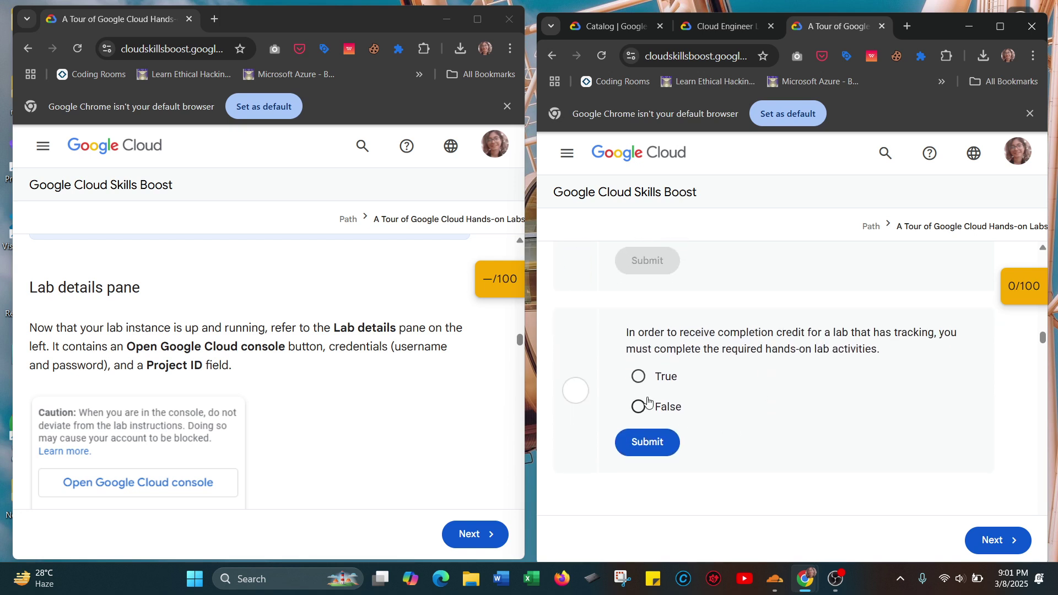
{"action": "left_click", "coordinate": [638, 376]}
{"action": "left_click", "coordinate": [643, 447]}
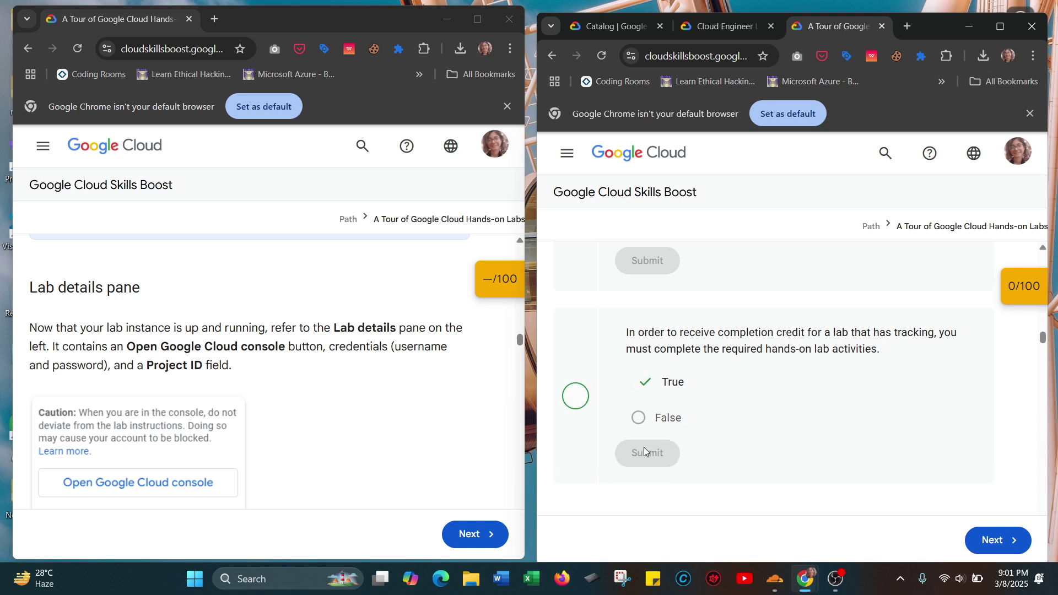
Read Task 1's Start the lab instructions, the End Lab note and the opening of the Lab details pane section.
{"action": "scroll", "coordinate": [643, 448], "scroll_direction": "down", "scroll_amount": 3}
{"action": "scroll", "coordinate": [645, 450], "scroll_direction": "down", "scroll_amount": 2}
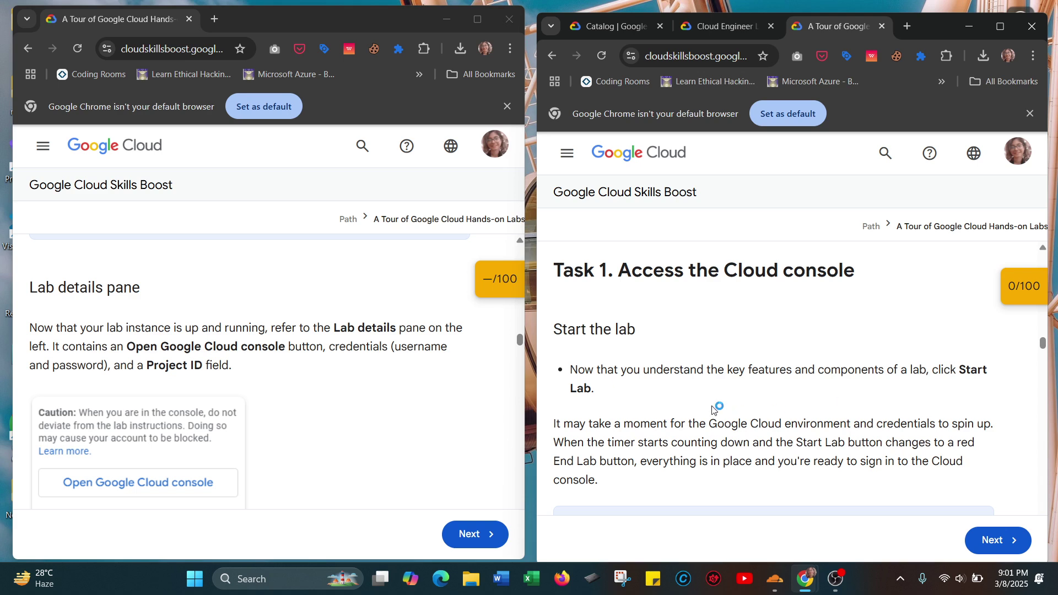
{"action": "scroll", "coordinate": [712, 410], "scroll_direction": "down", "scroll_amount": 2}
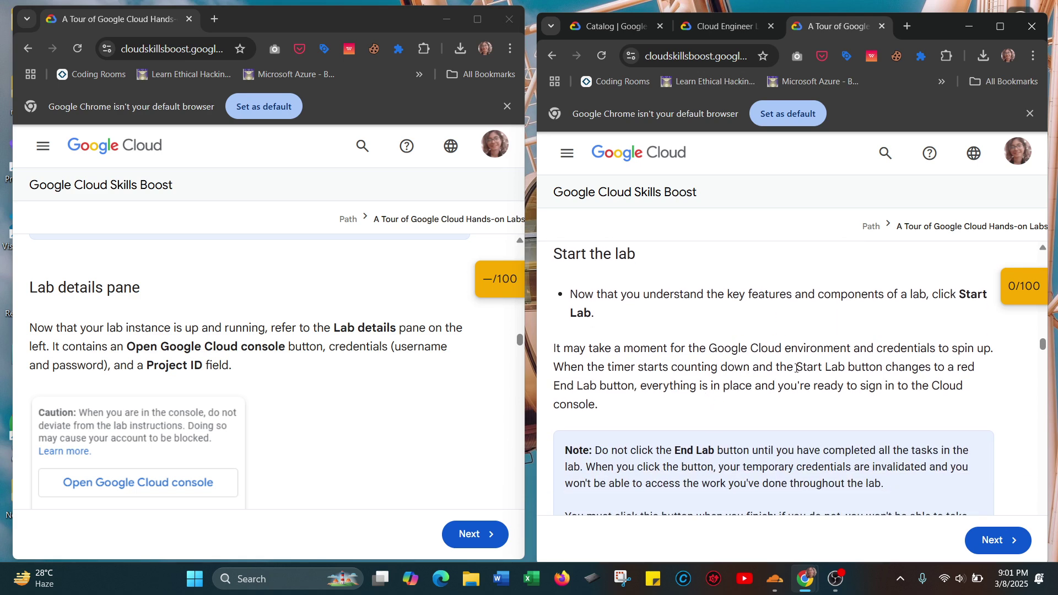
{"action": "scroll", "coordinate": [809, 368], "scroll_direction": "down", "scroll_amount": 3}
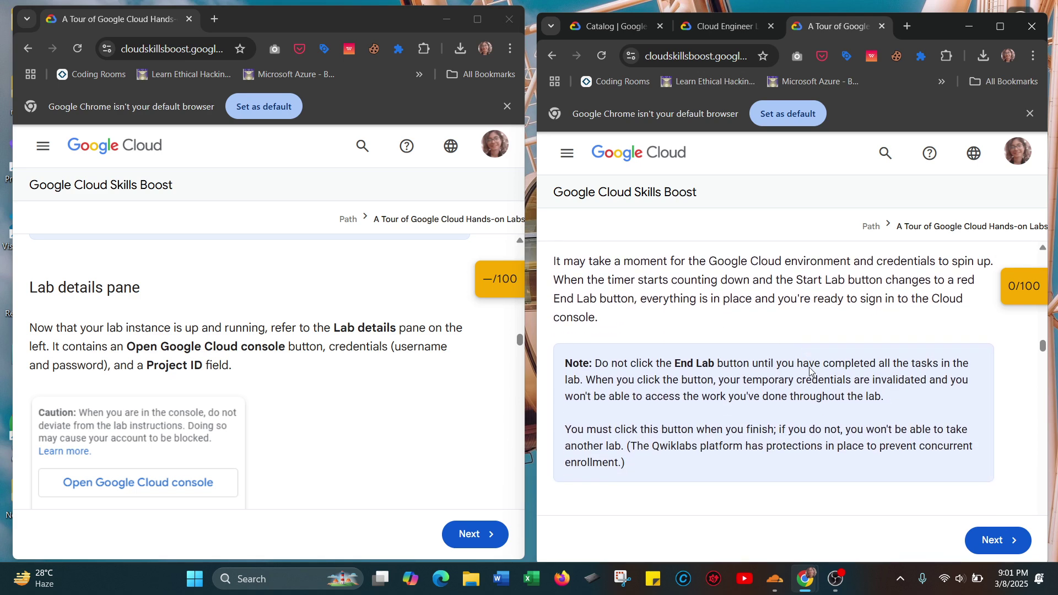
{"action": "scroll", "coordinate": [810, 368], "scroll_direction": "down", "scroll_amount": 3}
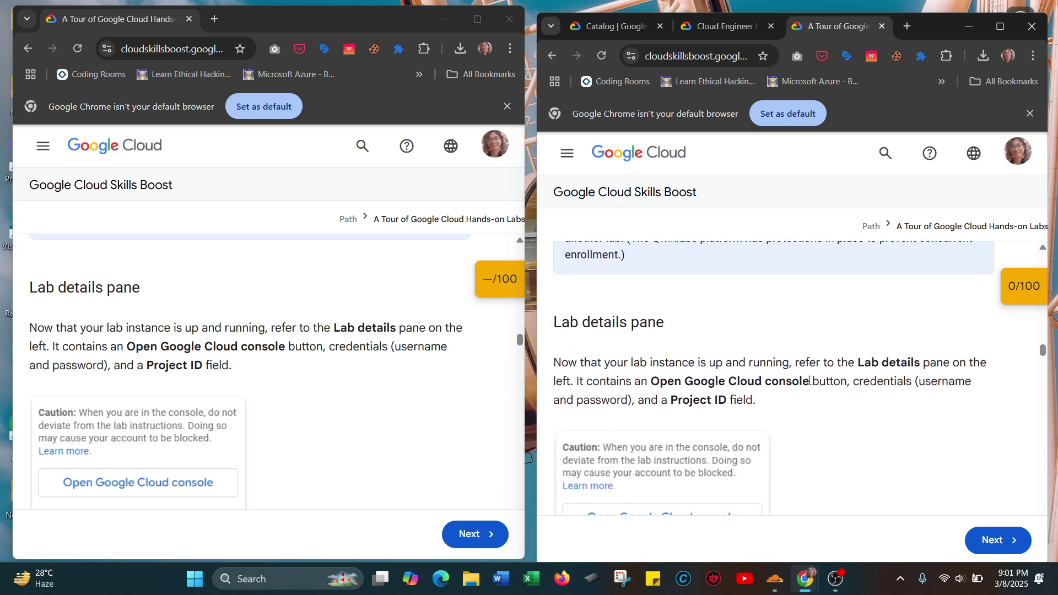
Read the Lab details pane section and the note that lab credentials differ from the image.
{"action": "scroll", "coordinate": [812, 378], "scroll_direction": "down", "scroll_amount": 1}
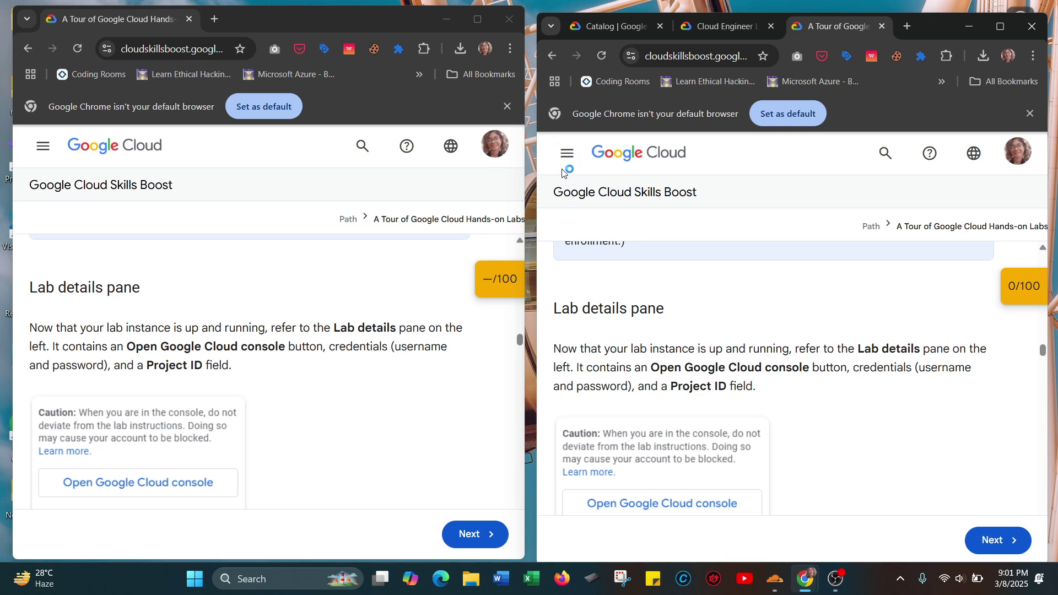
{"action": "left_click", "coordinate": [566, 153]}
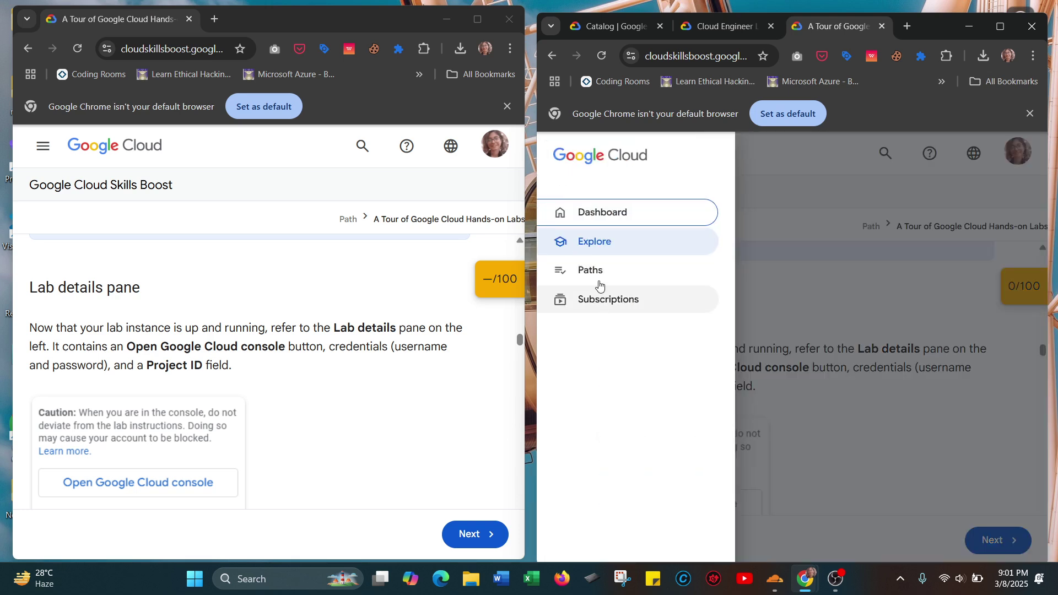
{"action": "left_click", "coordinate": [772, 284]}
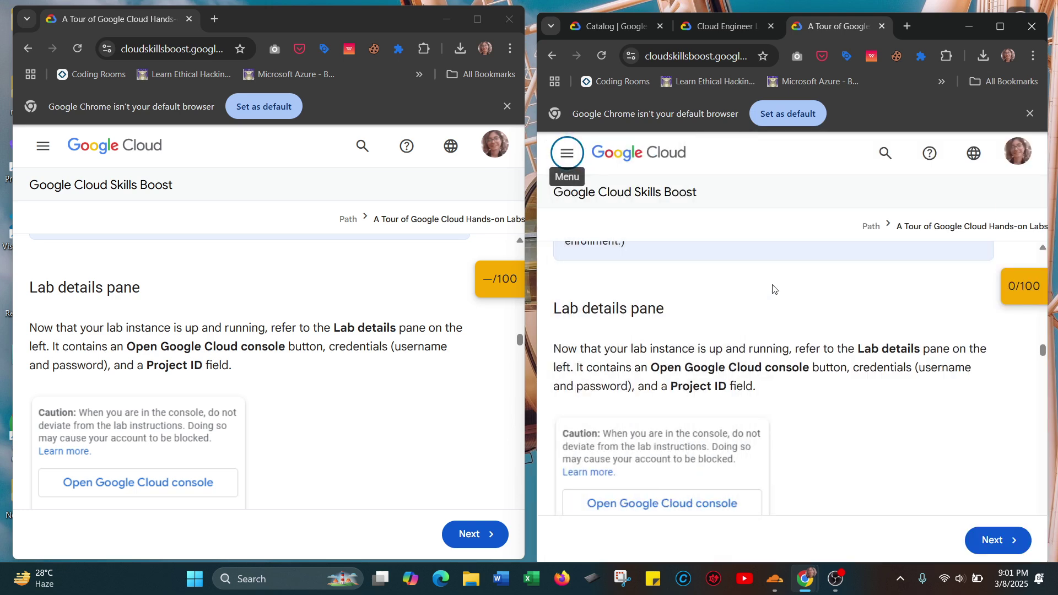
{"action": "scroll", "coordinate": [763, 319], "scroll_direction": "down", "scroll_amount": 1}
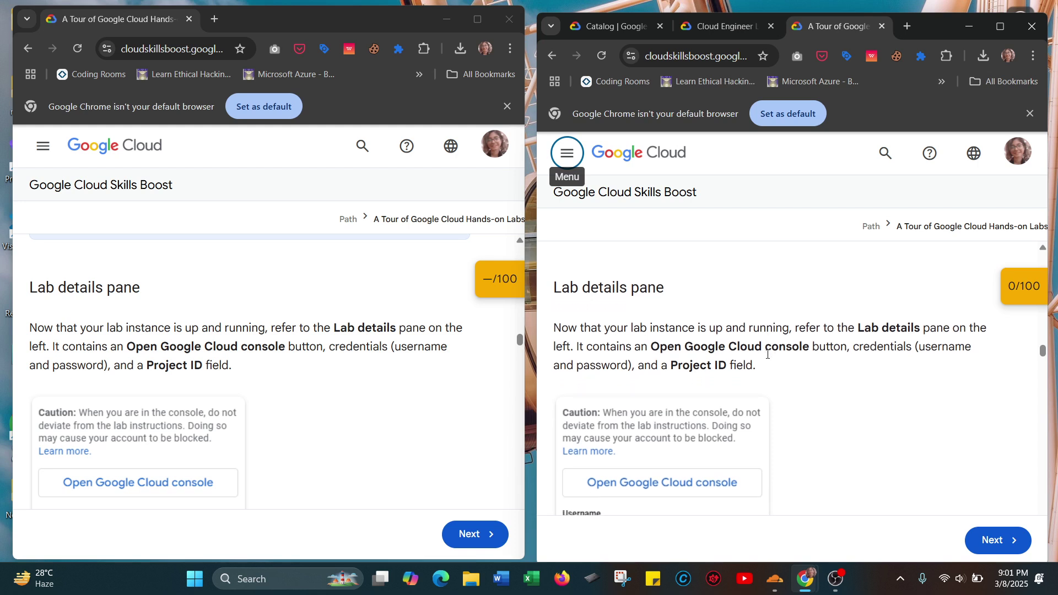
{"action": "scroll", "coordinate": [769, 358], "scroll_direction": "down", "scroll_amount": 4}
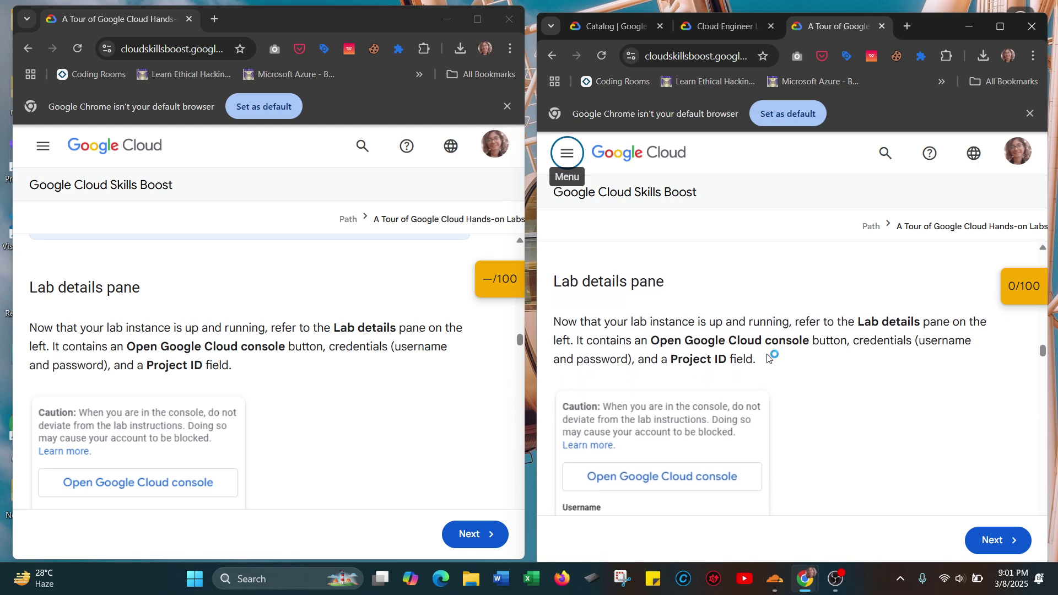
{"action": "scroll", "coordinate": [767, 358], "scroll_direction": "down", "scroll_amount": 1}
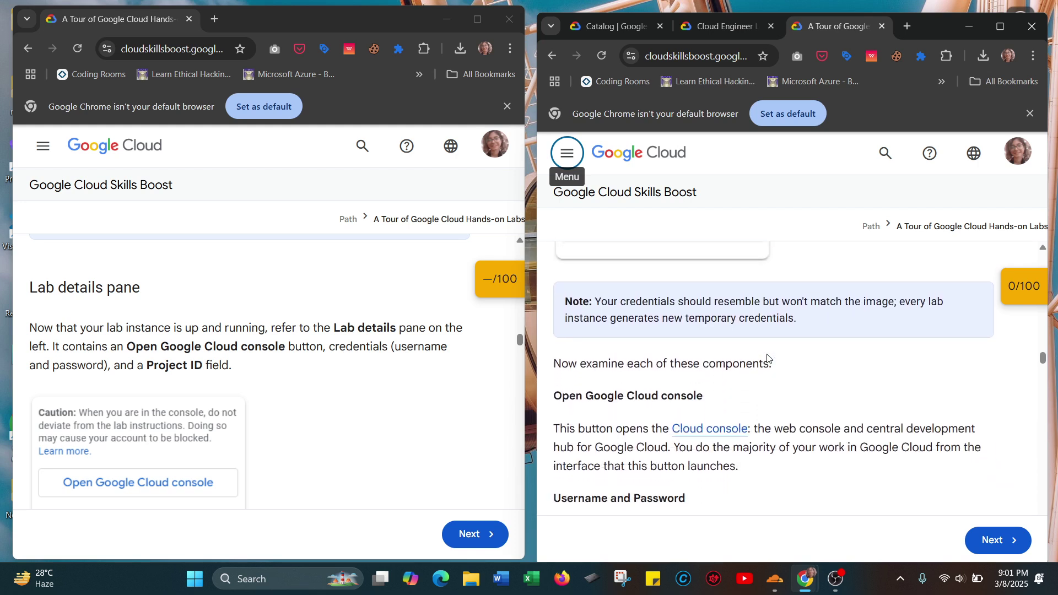
{"action": "scroll", "coordinate": [767, 358], "scroll_direction": "down", "scroll_amount": 2}
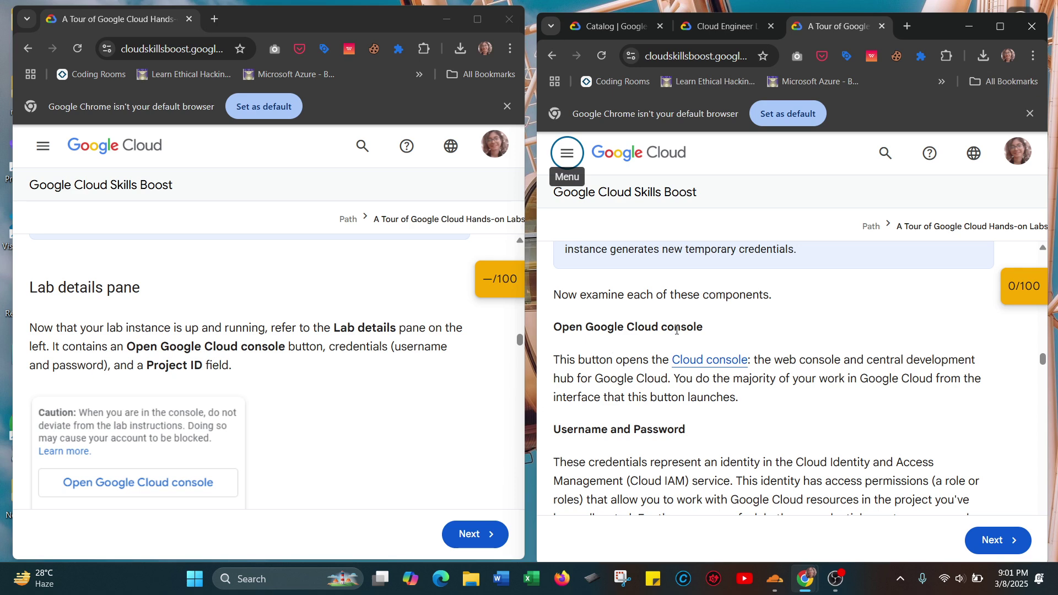
Open the Cloud console link from the Open Google Cloud console description in a new tab.
{"action": "scroll", "coordinate": [676, 329], "scroll_direction": "down", "scroll_amount": 1}
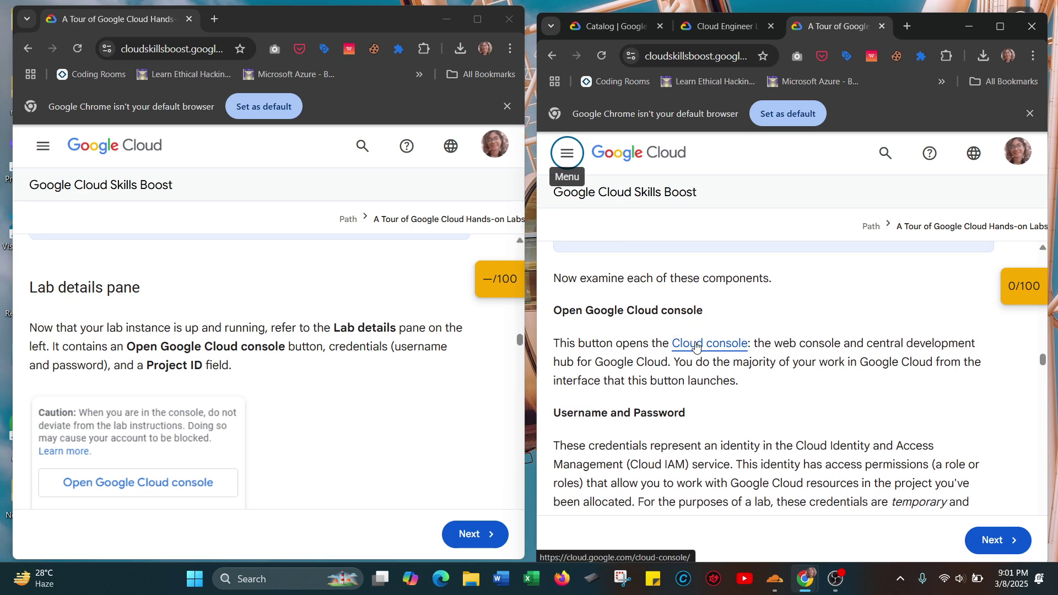
{"action": "right_click", "coordinate": [697, 346]}
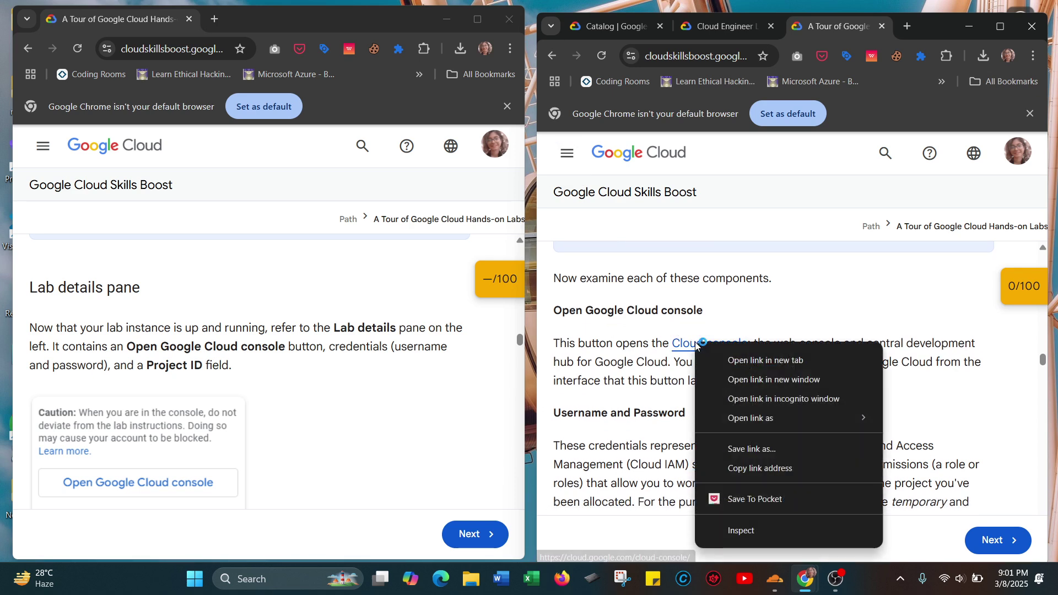
{"action": "left_click", "coordinate": [716, 360]}
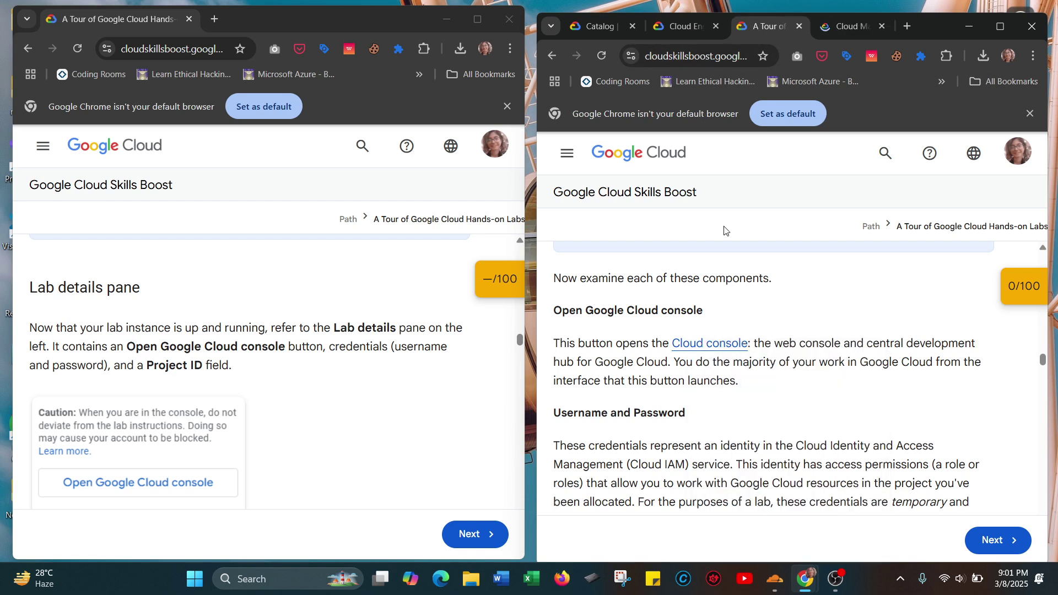
Read the lab's Username and Password, Project ID and Sign in to Google Cloud sections.
{"action": "scroll", "coordinate": [745, 279], "scroll_direction": "down", "scroll_amount": 1}
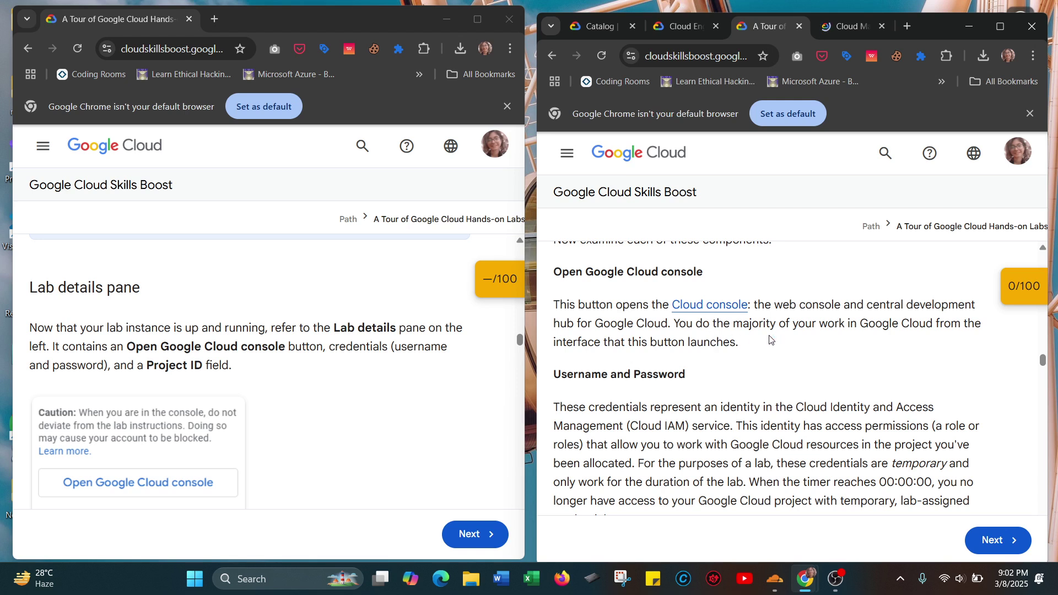
{"action": "scroll", "coordinate": [770, 339], "scroll_direction": "down", "scroll_amount": 2}
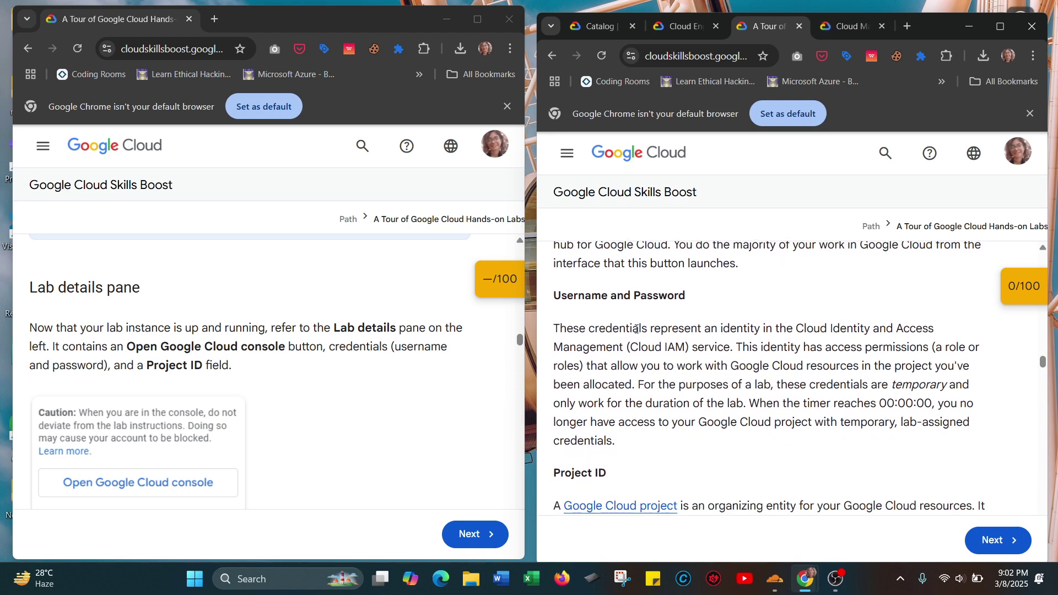
{"action": "scroll", "coordinate": [733, 351], "scroll_direction": "down", "scroll_amount": 1}
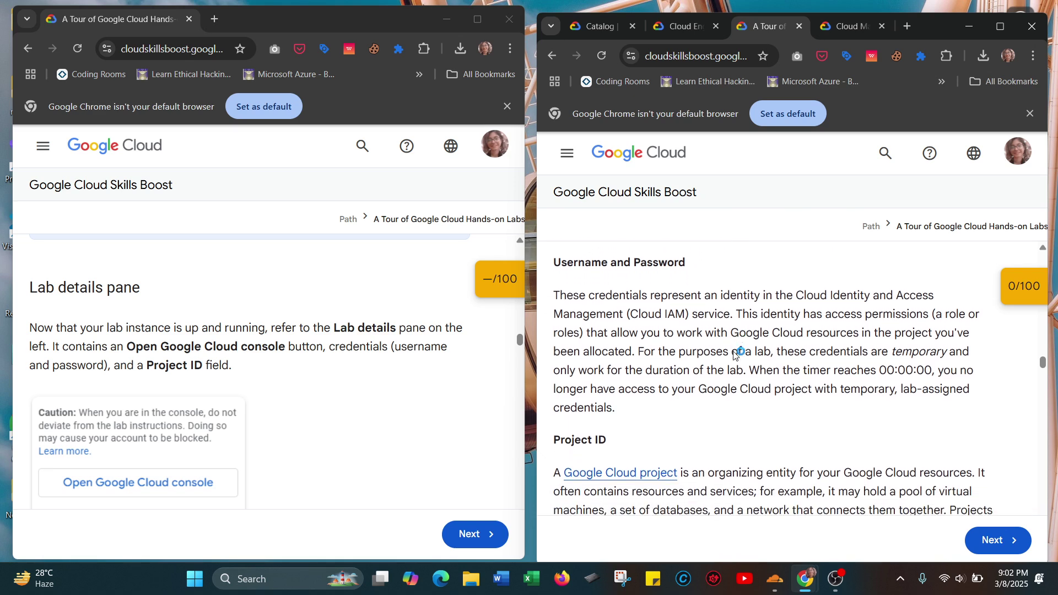
{"action": "scroll", "coordinate": [726, 318], "scroll_direction": "down", "scroll_amount": 1}
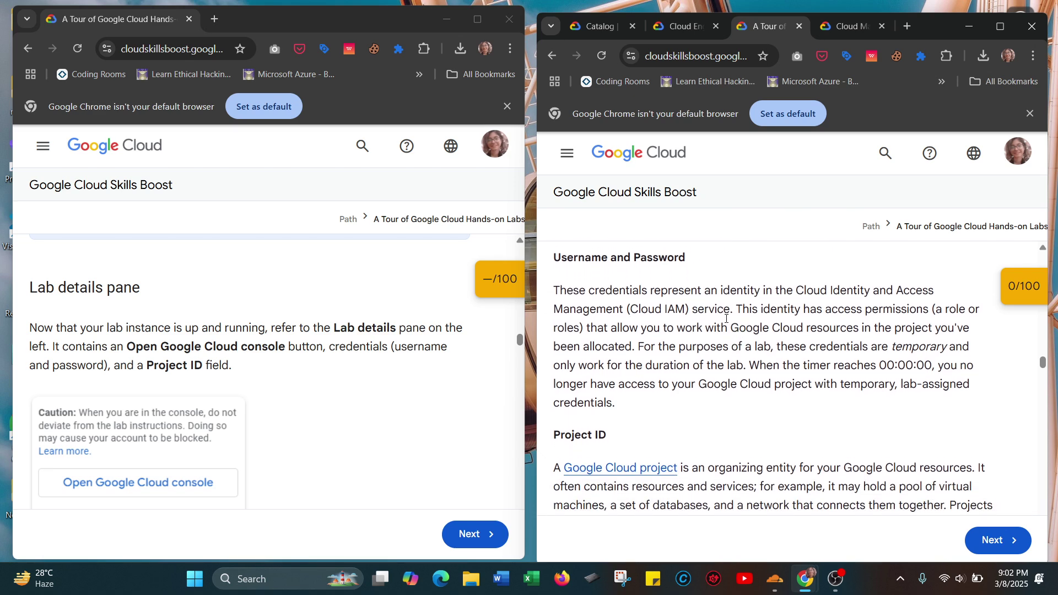
{"action": "scroll", "coordinate": [794, 345], "scroll_direction": "down", "scroll_amount": 2}
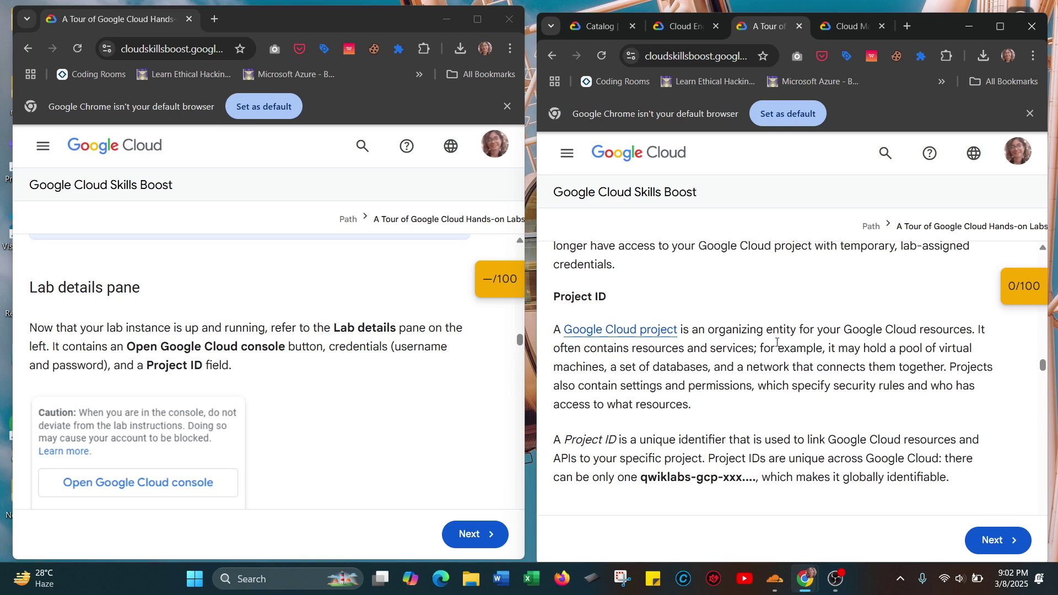
{"action": "scroll", "coordinate": [777, 341], "scroll_direction": "down", "scroll_amount": 3}
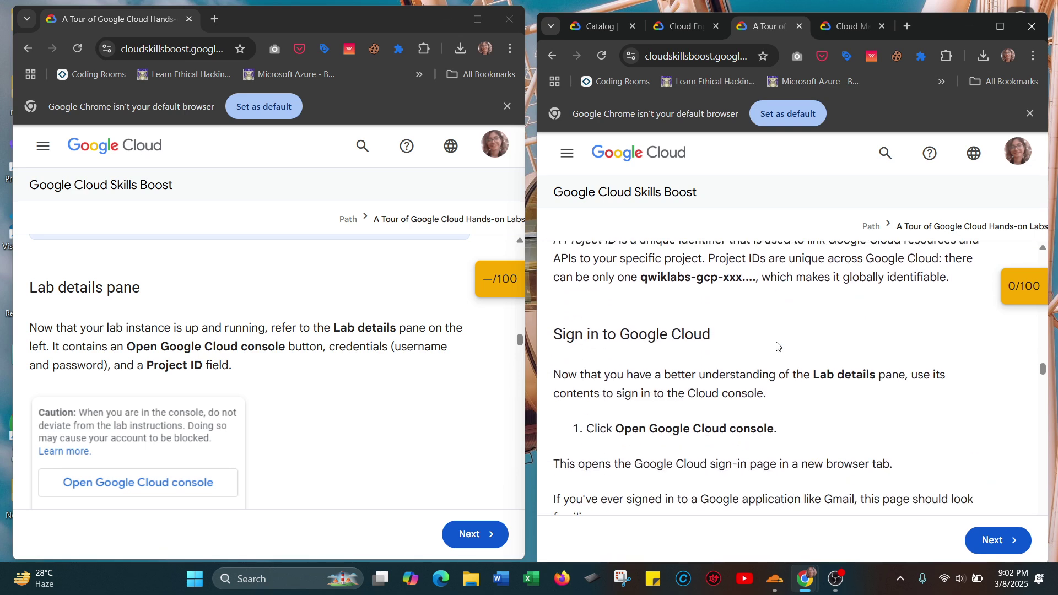
{"action": "scroll", "coordinate": [777, 342], "scroll_direction": "down", "scroll_amount": 1}
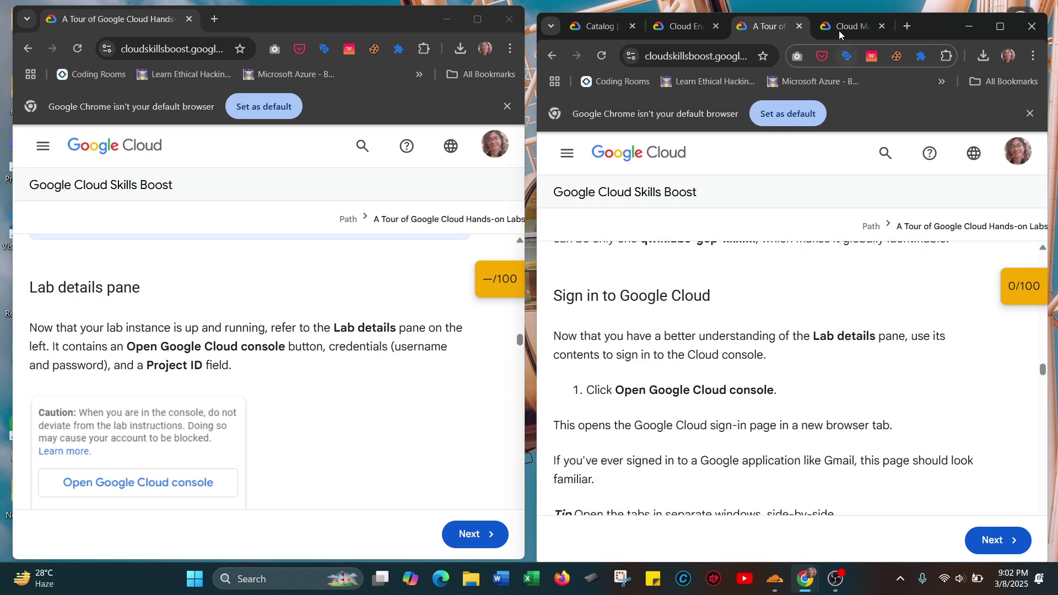
{"action": "scroll", "coordinate": [779, 375], "scroll_direction": "down", "scroll_amount": 2}
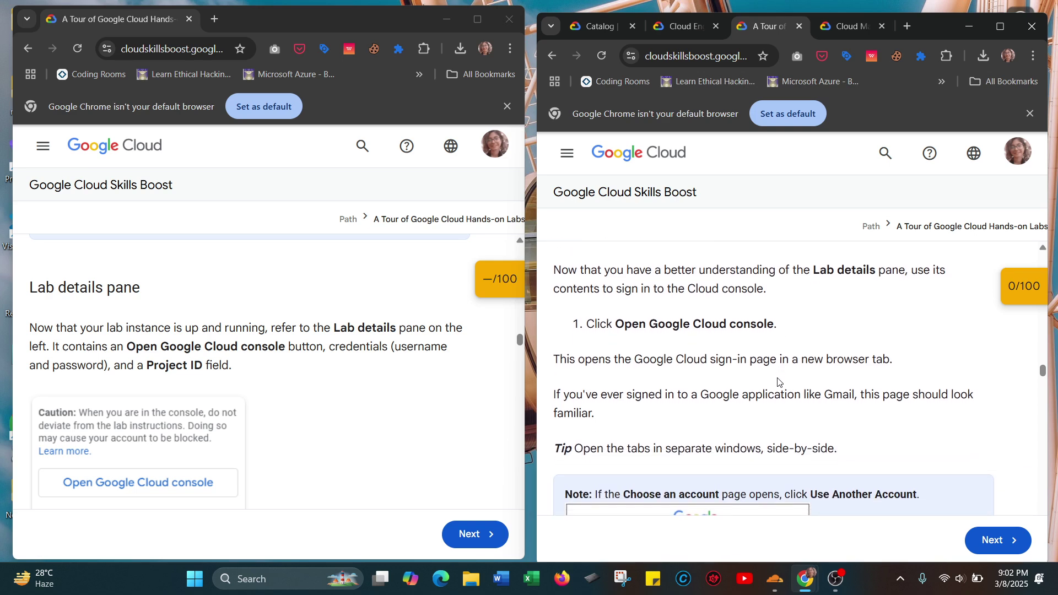
{"action": "scroll", "coordinate": [778, 380], "scroll_direction": "down", "scroll_amount": 2}
{"action": "scroll", "coordinate": [779, 363], "scroll_direction": "down", "scroll_amount": 1}
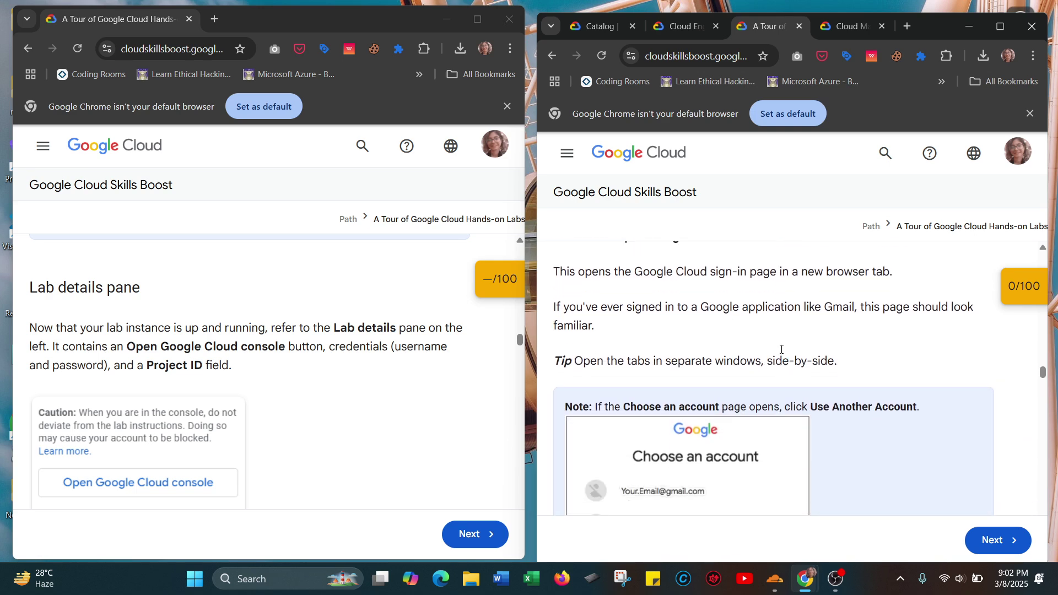
Examine the Google Cloud console product page, from its introduction through the popular use cases to the footer.
{"action": "left_click", "coordinate": [840, 28]}
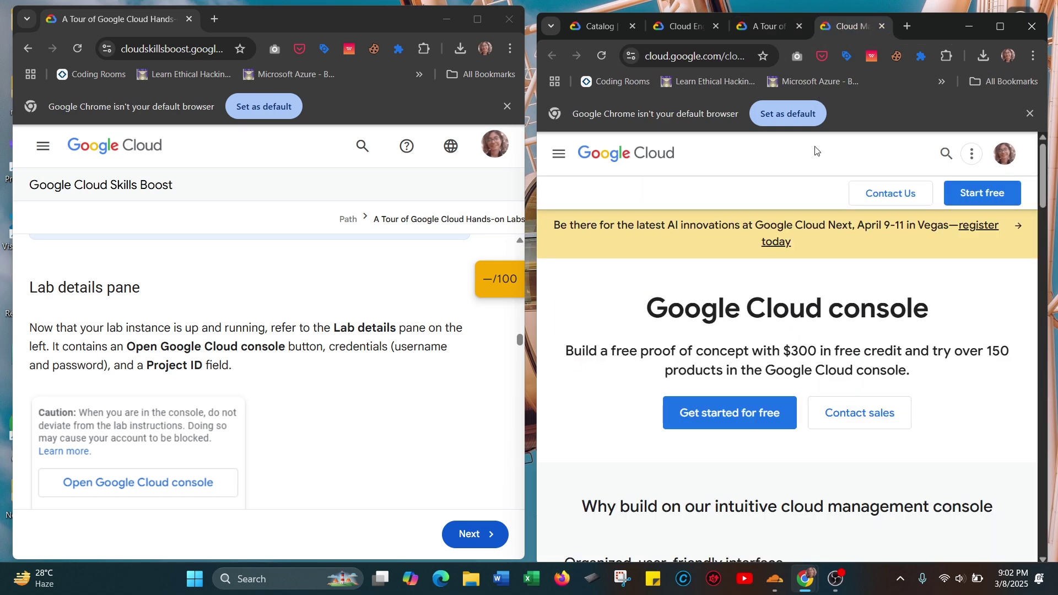
{"action": "scroll", "coordinate": [778, 325], "scroll_direction": "down", "scroll_amount": 7}
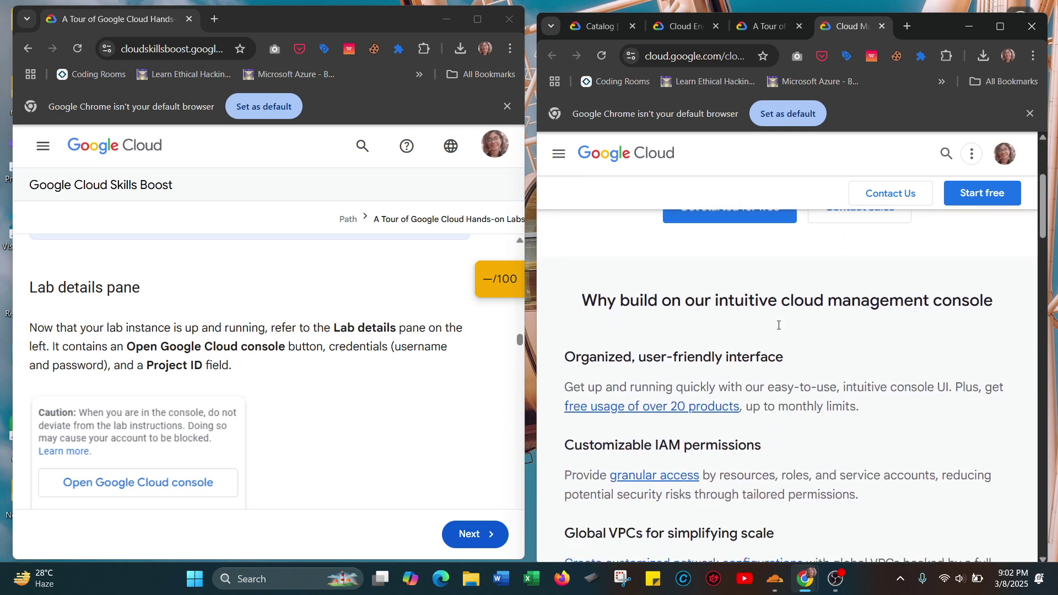
{"action": "scroll", "coordinate": [779, 325], "scroll_direction": "down", "scroll_amount": 8}
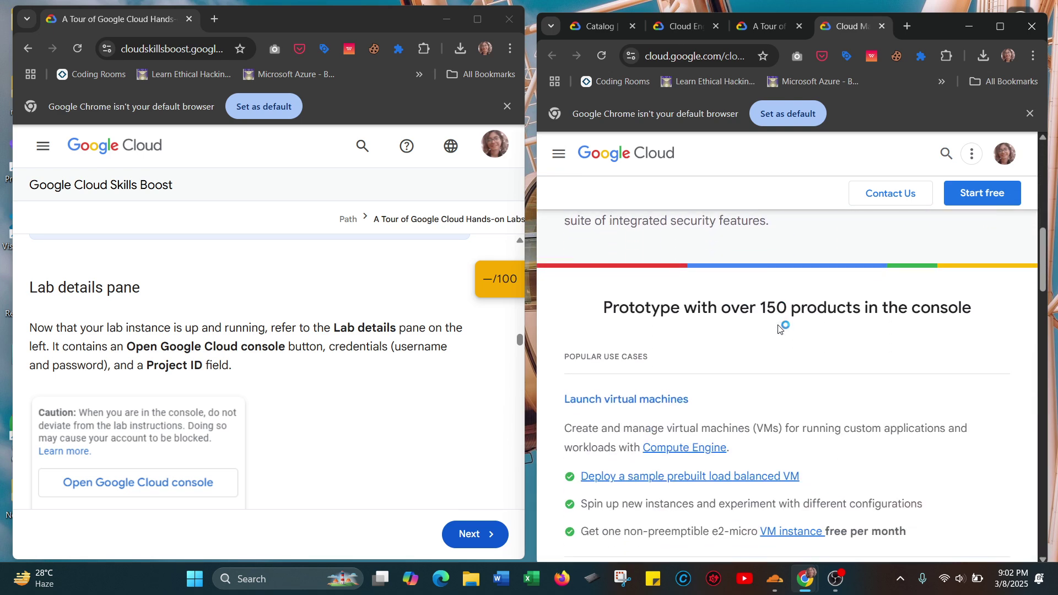
{"action": "scroll", "coordinate": [778, 328], "scroll_direction": "down", "scroll_amount": 5}
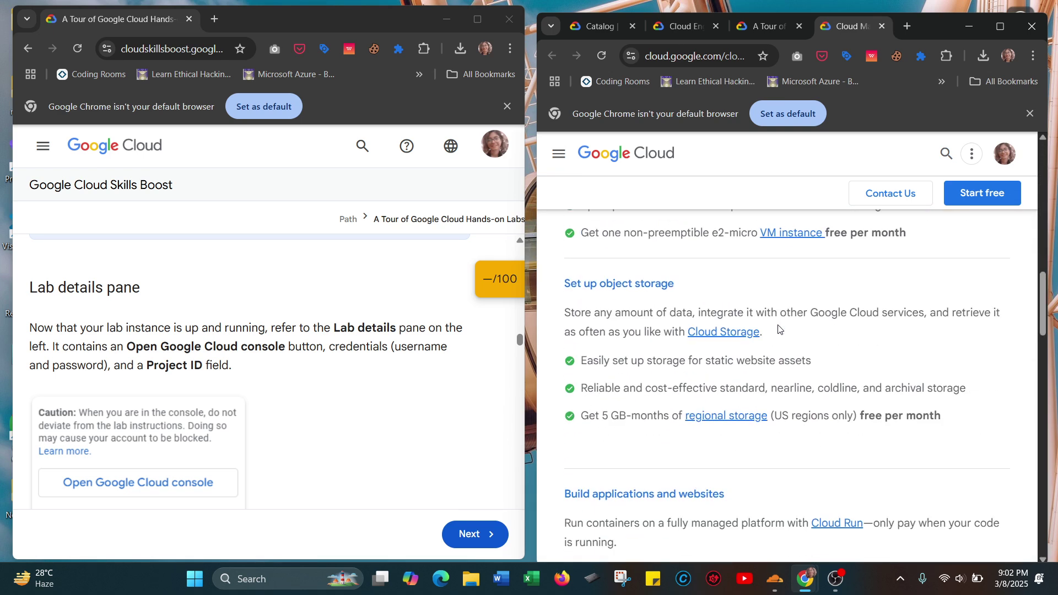
{"action": "scroll", "coordinate": [779, 328], "scroll_direction": "down", "scroll_amount": 8}
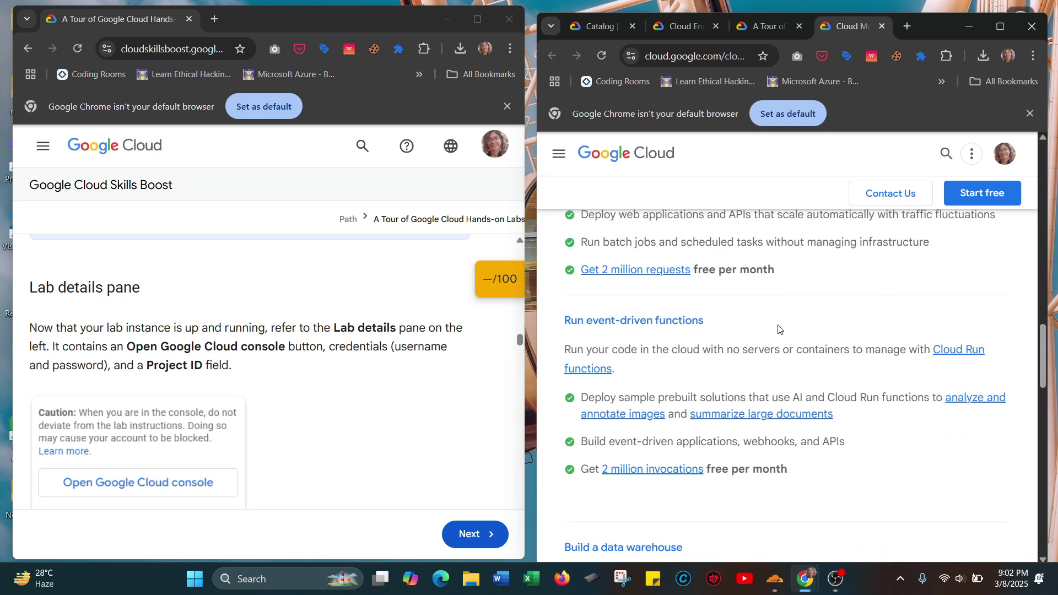
{"action": "scroll", "coordinate": [778, 328], "scroll_direction": "down", "scroll_amount": 6}
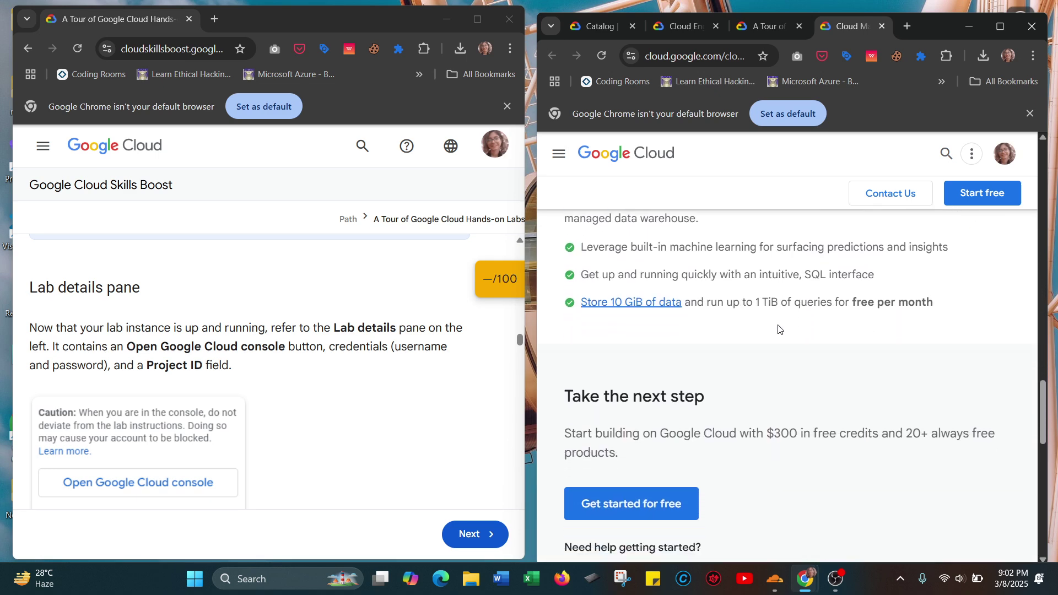
{"action": "scroll", "coordinate": [778, 329], "scroll_direction": "down", "scroll_amount": 9}
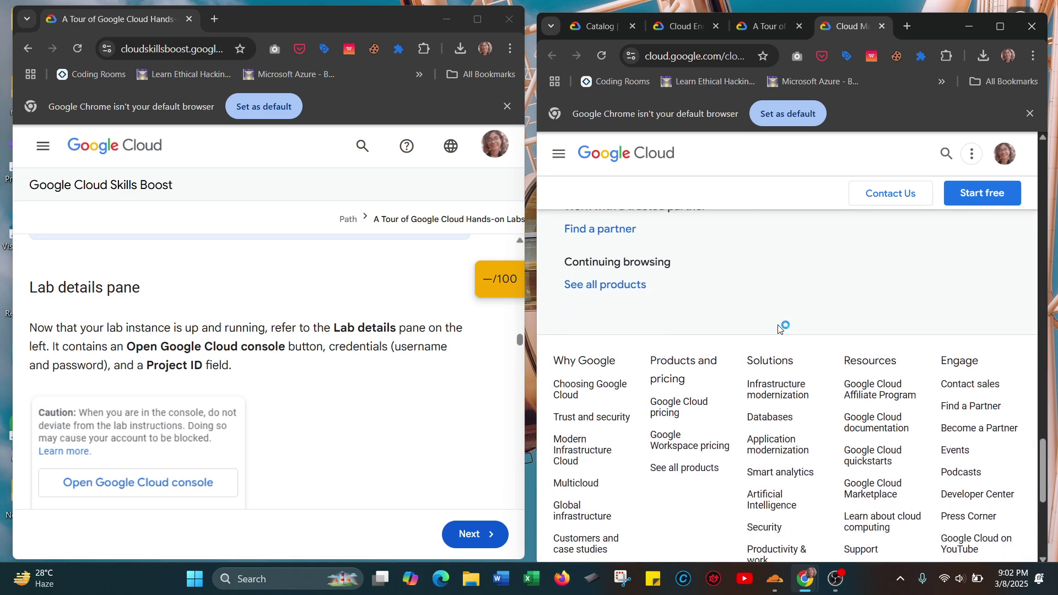
{"action": "scroll", "coordinate": [778, 329], "scroll_direction": "up", "scroll_amount": 20}
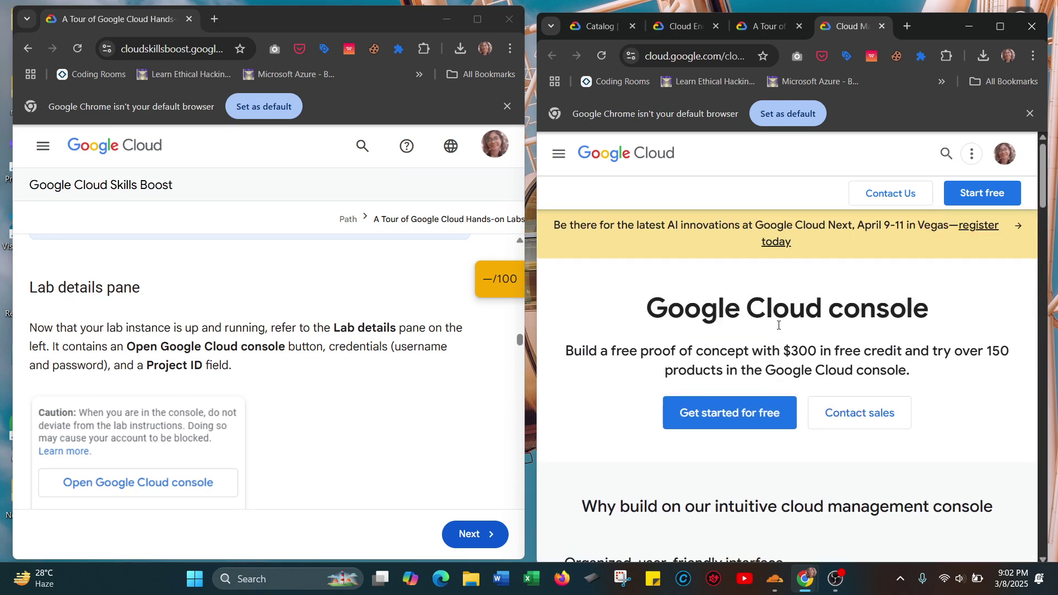
Start the Google Cloud free trial sign-up and choose to add another account in the account switcher.
{"action": "left_click", "coordinate": [741, 419]}
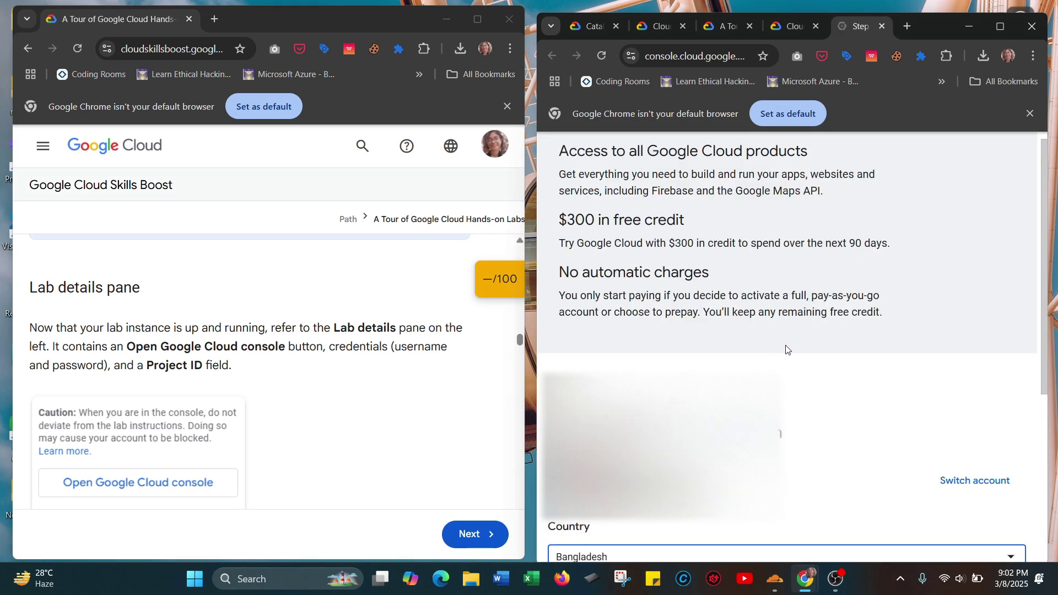
{"action": "scroll", "coordinate": [783, 350], "scroll_direction": "down", "scroll_amount": 2}
{"action": "scroll", "coordinate": [786, 349], "scroll_direction": "up", "scroll_amount": 2}
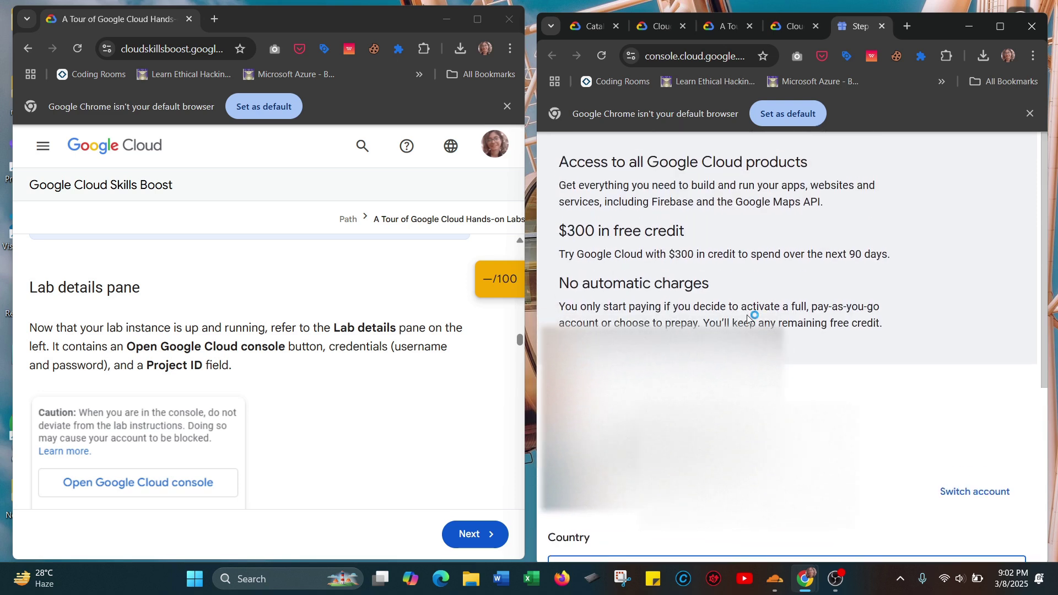
{"action": "scroll", "coordinate": [747, 319], "scroll_direction": "down", "scroll_amount": 1}
{"action": "scroll", "coordinate": [747, 318], "scroll_direction": "down", "scroll_amount": 3}
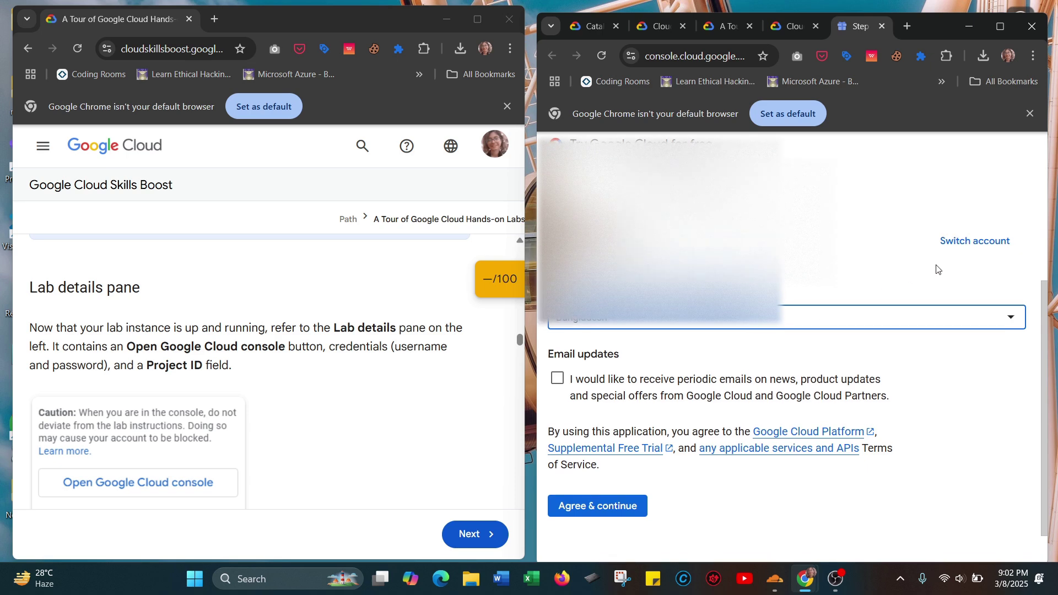
{"action": "left_click", "coordinate": [974, 240]}
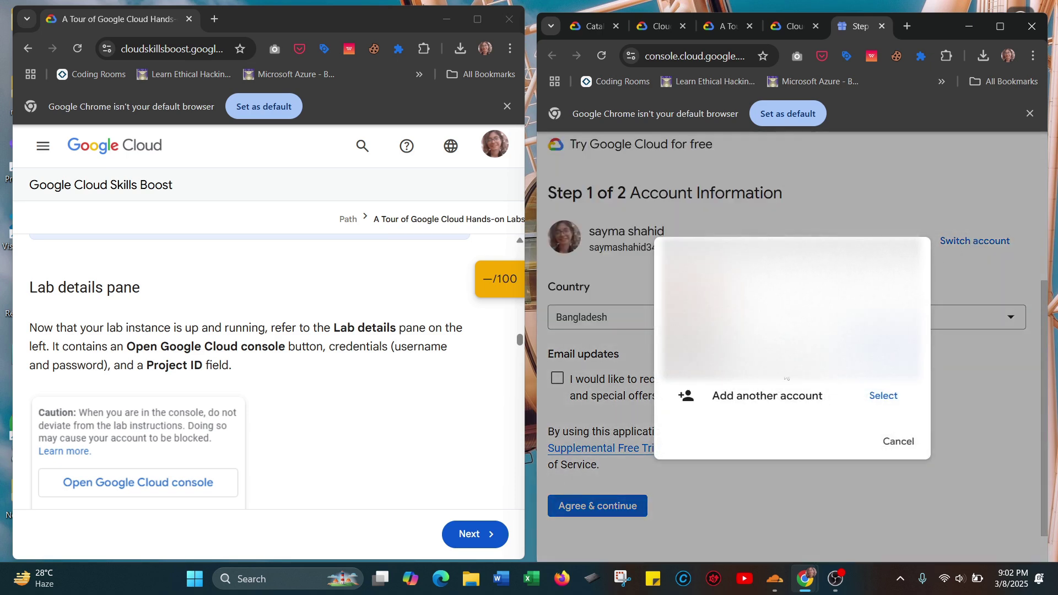
{"action": "left_click", "coordinate": [878, 396]}
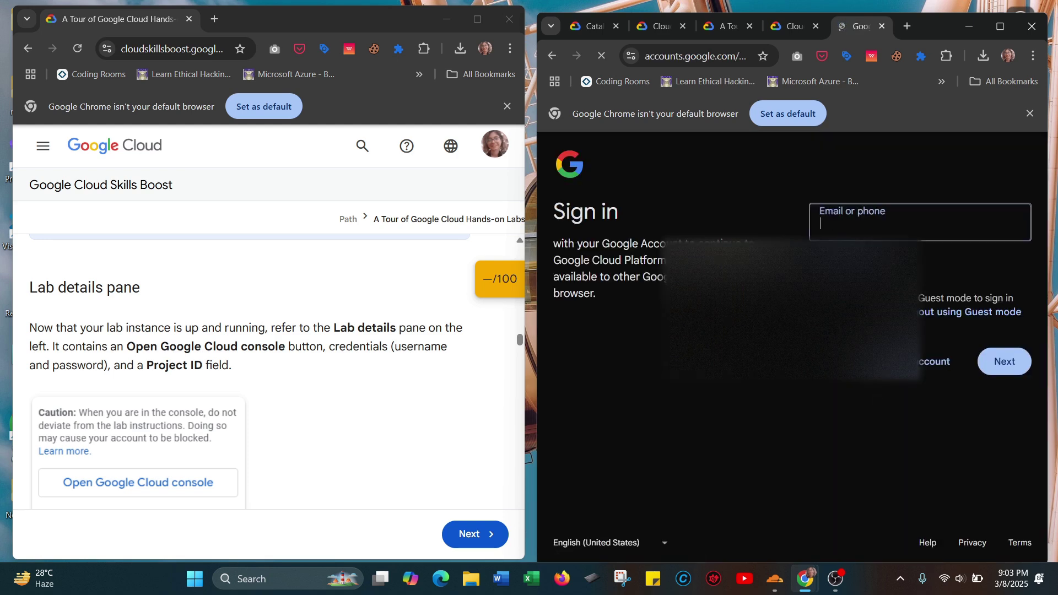
Return to the lab page and review the Credit and Time descriptions and the advice on signing out of personal accounts.
{"action": "left_click", "coordinate": [782, 27]}
{"action": "left_click", "coordinate": [726, 25]}
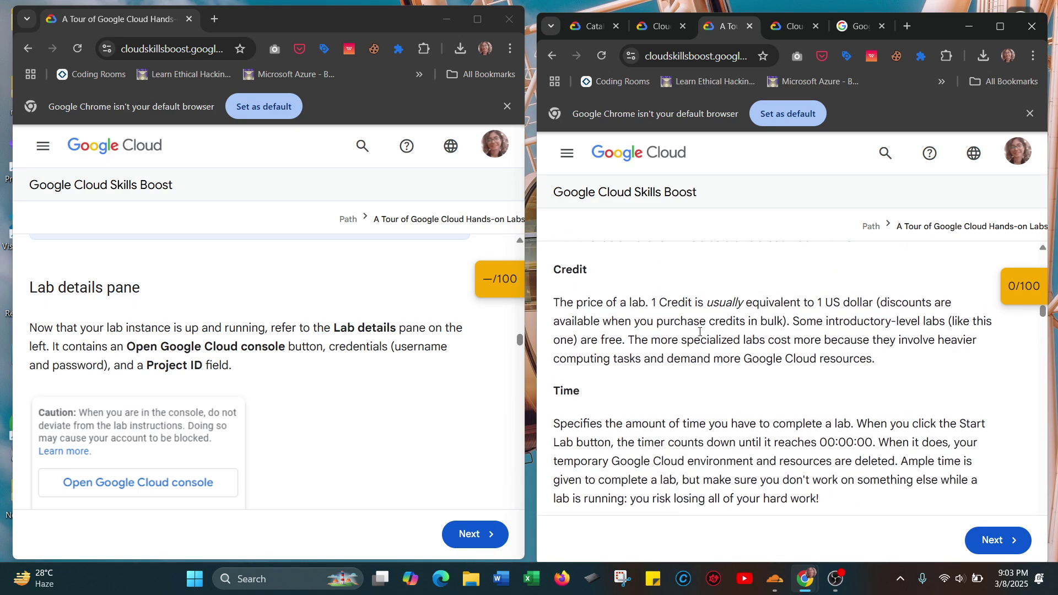
{"action": "scroll", "coordinate": [716, 358], "scroll_direction": "down", "scroll_amount": 1}
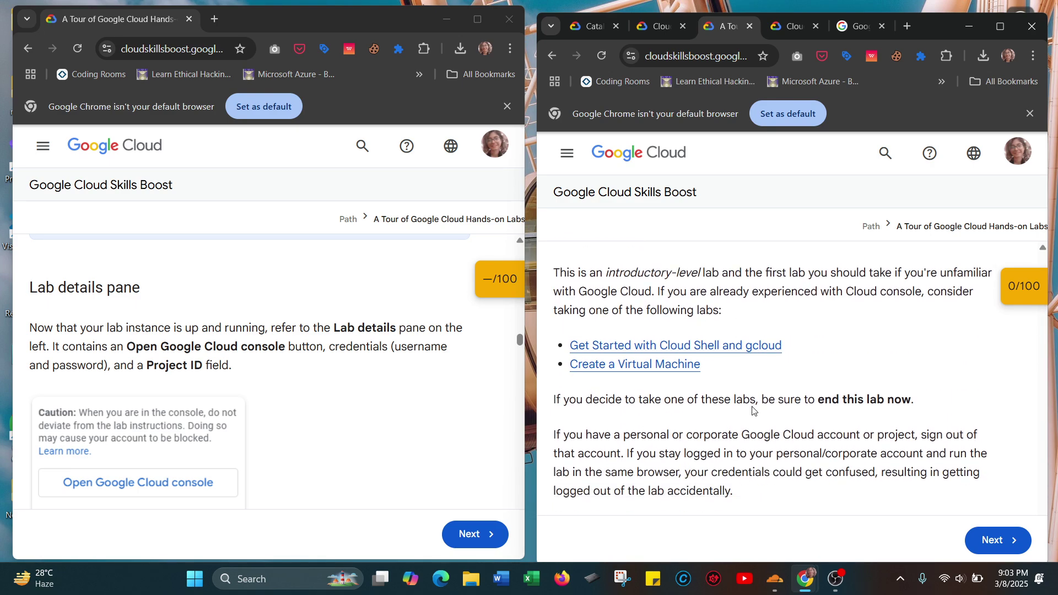
{"action": "mouse_move", "coordinate": [837, 573]}
{"action": "left_click", "coordinate": [831, 502]}
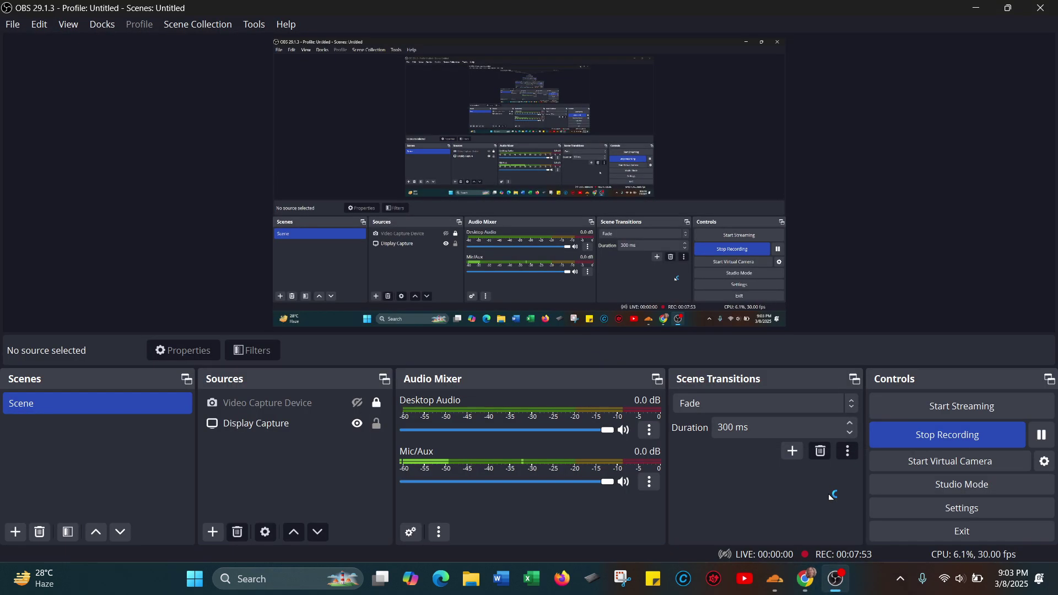
{"action": "left_click", "coordinate": [1041, 434]}
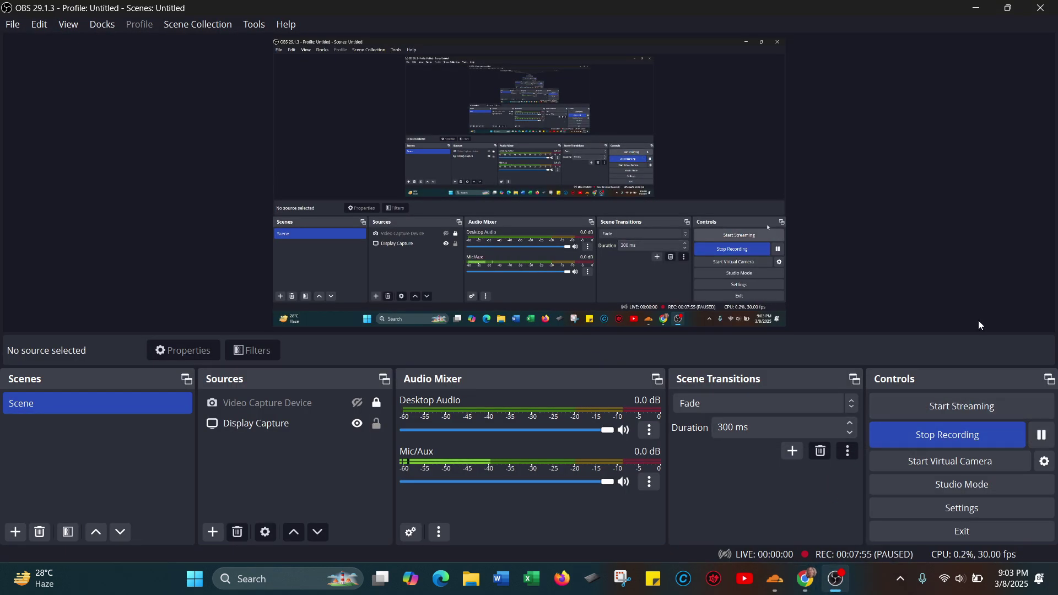
{"action": "left_click", "coordinate": [978, 8]}
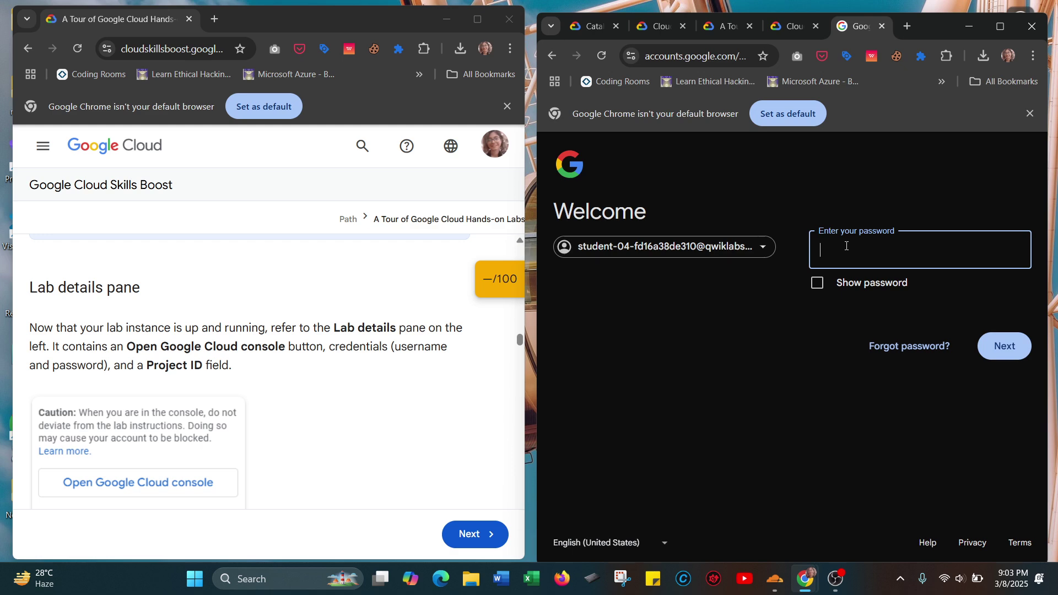
Submit the temporary lab account's password and acknowledge the terms in the Welcome to your new account notice.
{"action": "left_click", "coordinate": [990, 343]}
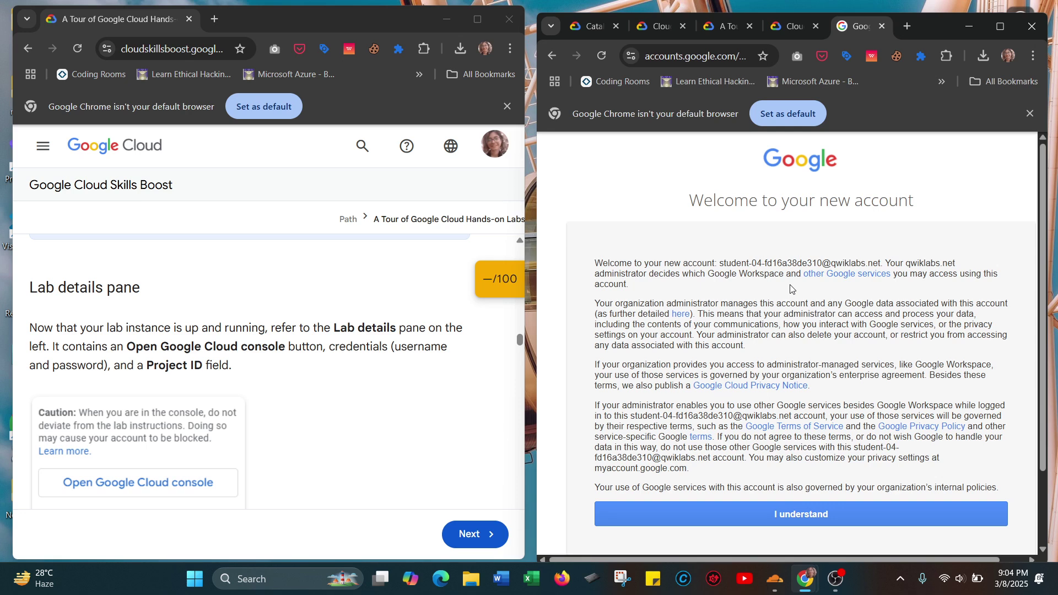
{"action": "scroll", "coordinate": [804, 361], "scroll_direction": "down", "scroll_amount": 2}
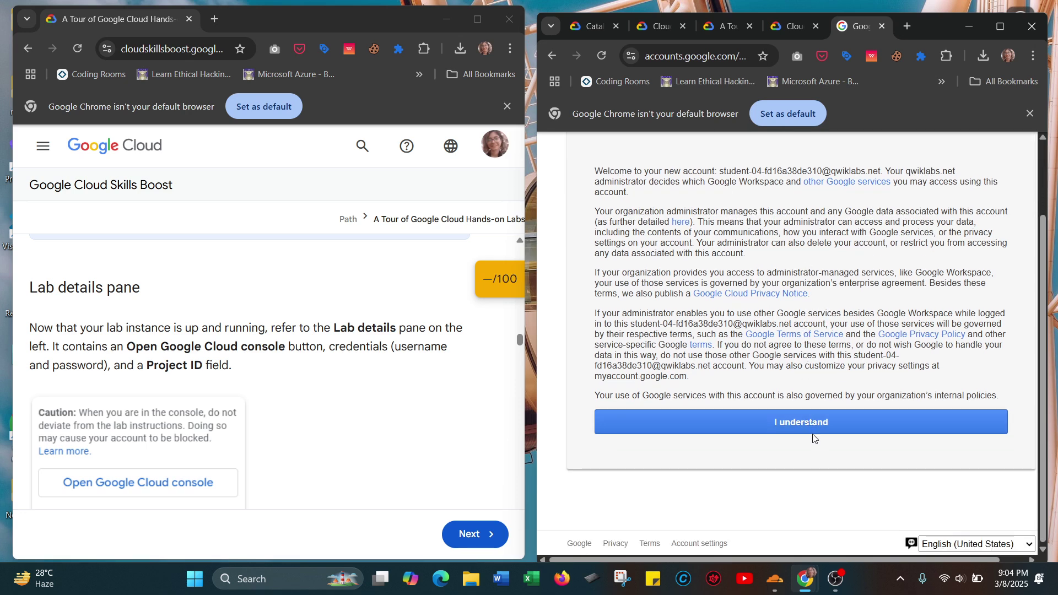
{"action": "left_click", "coordinate": [810, 424]}
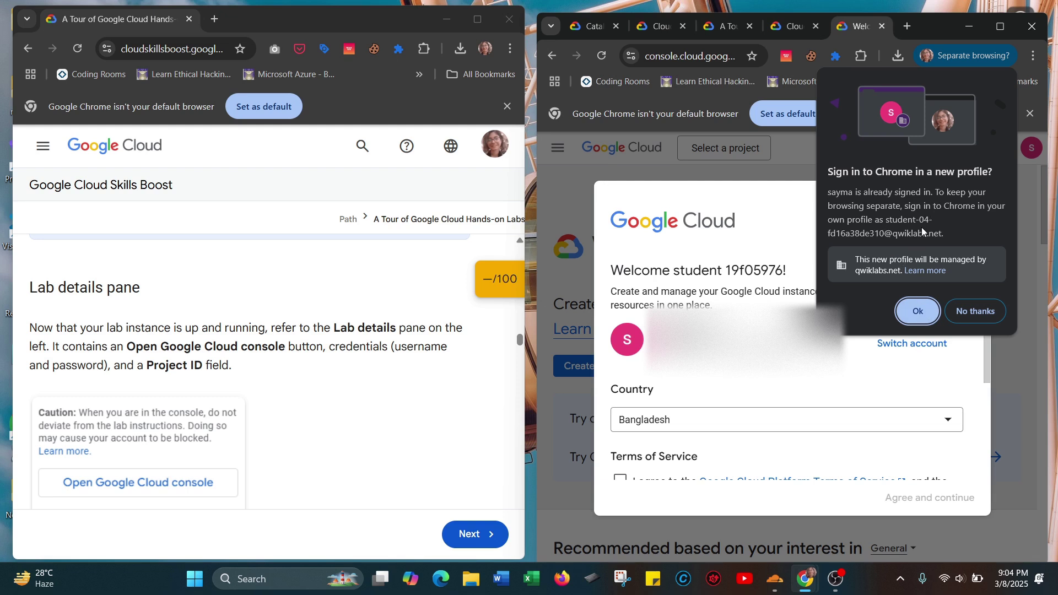
Sign the student account in to a new, separate Chrome profile, keeping the suggested profile name and theme.
{"action": "left_click", "coordinate": [917, 314]}
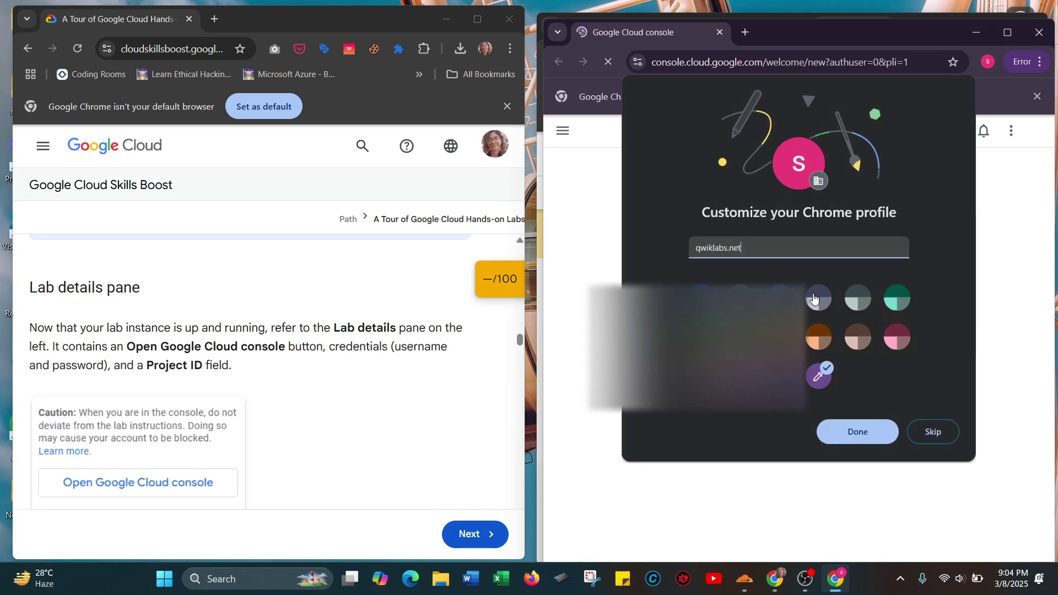
{"action": "left_click", "coordinate": [860, 432]}
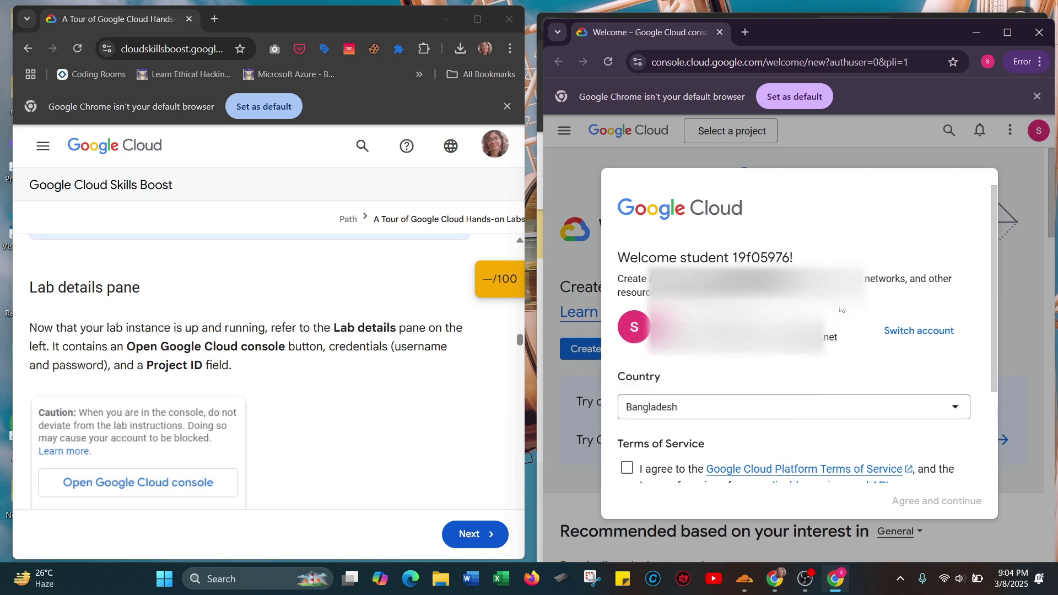
Agree to the Google Cloud Platform Terms of Service without opting in to email updates, and continue to the console.
{"action": "scroll", "coordinate": [836, 331], "scroll_direction": "down", "scroll_amount": 1}
{"action": "scroll", "coordinate": [841, 303], "scroll_direction": "down", "scroll_amount": 3}
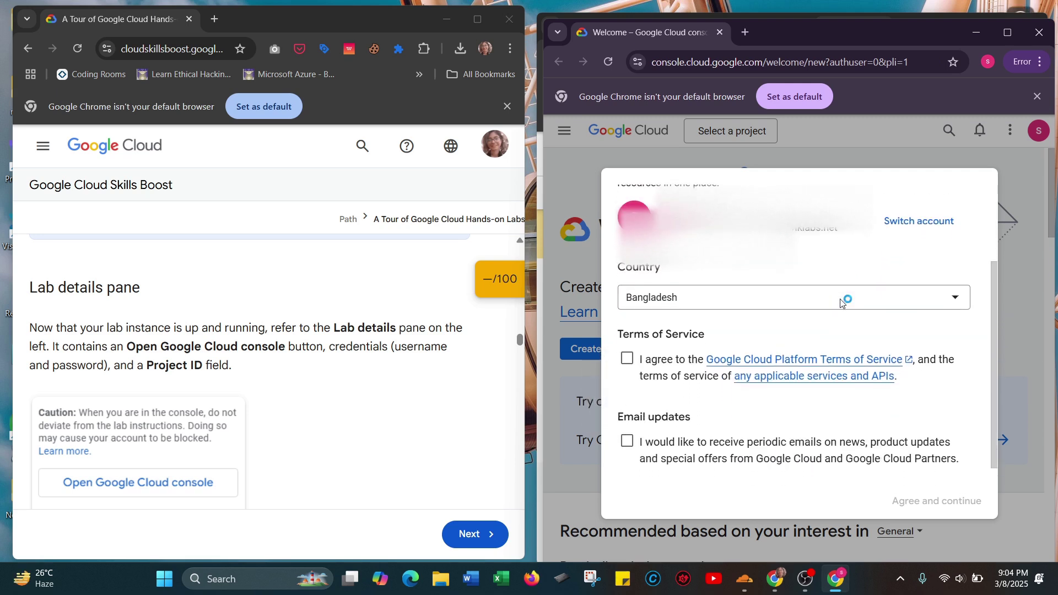
{"action": "left_click", "coordinate": [626, 358]}
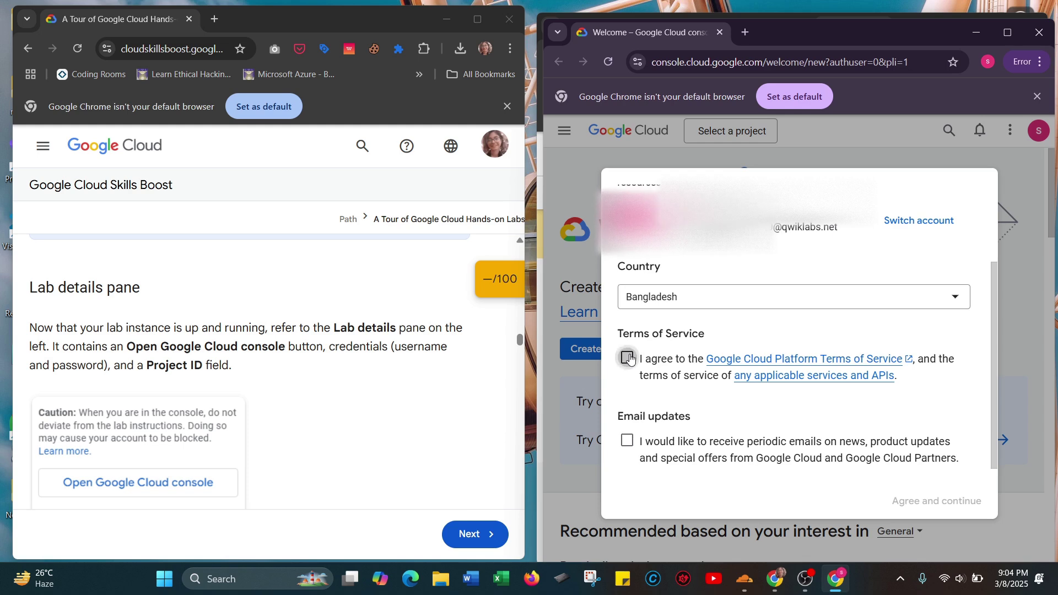
{"action": "scroll", "coordinate": [628, 358], "scroll_direction": "down", "scroll_amount": 1}
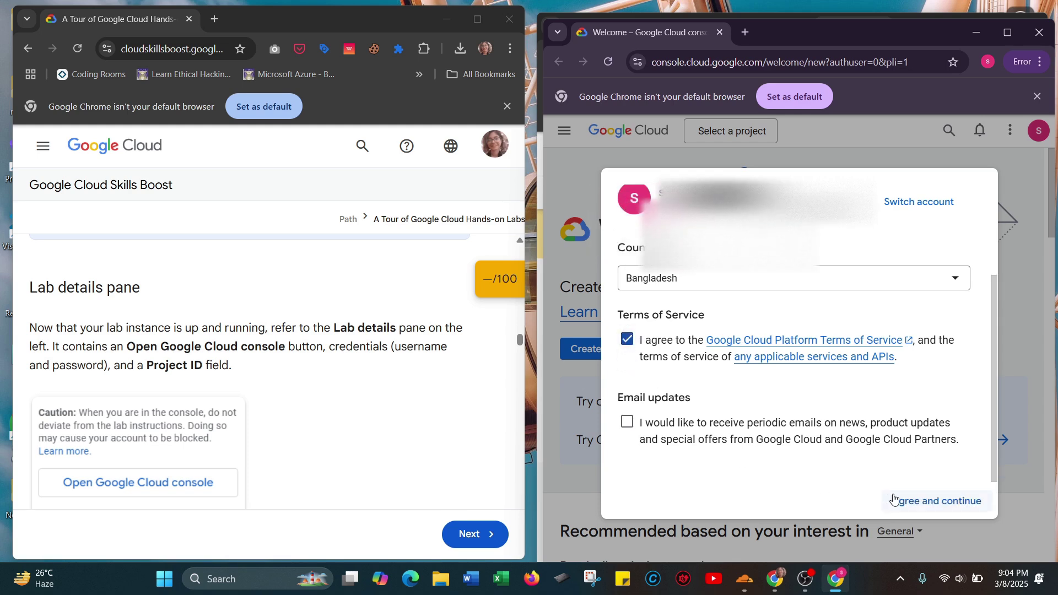
{"action": "left_click", "coordinate": [924, 502]}
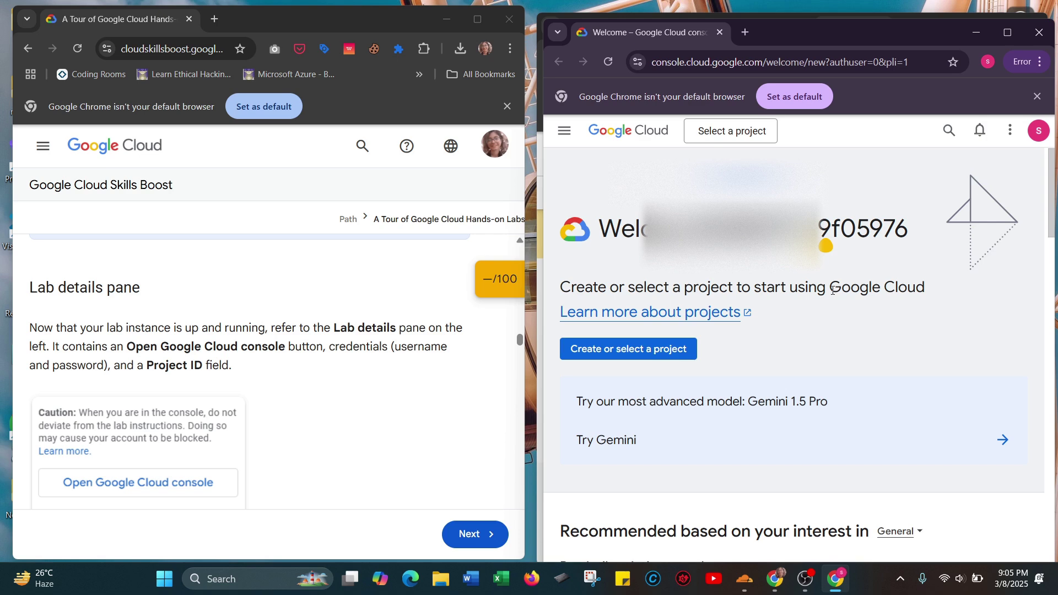
Examine the Cloud console welcome page, from the recommended solution templates and products through the tutorials, developer tools and support section.
{"action": "scroll", "coordinate": [838, 344], "scroll_direction": "down", "scroll_amount": 8}
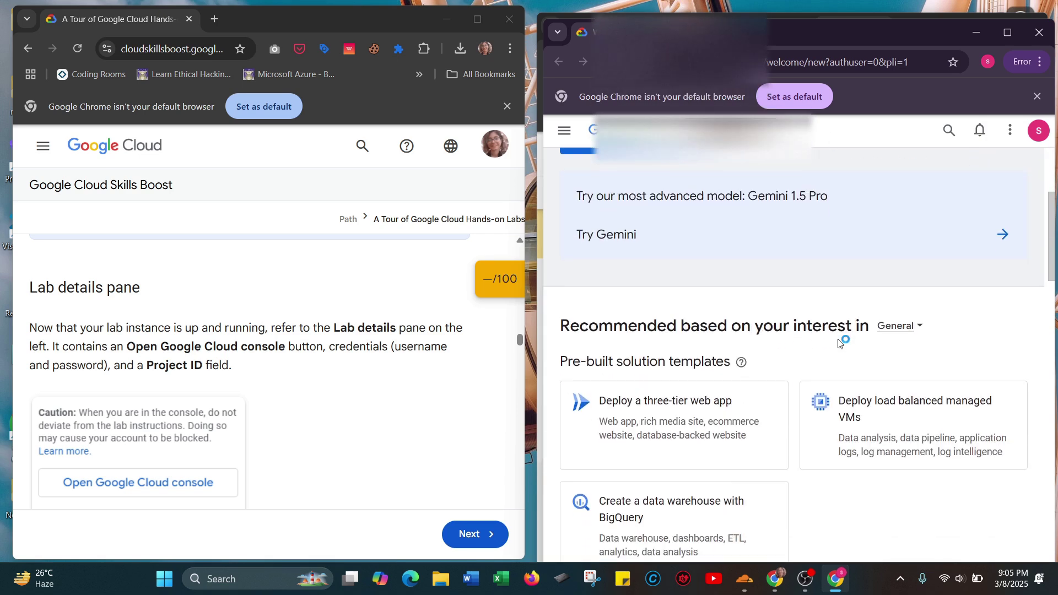
{"action": "scroll", "coordinate": [838, 344], "scroll_direction": "down", "scroll_amount": 10}
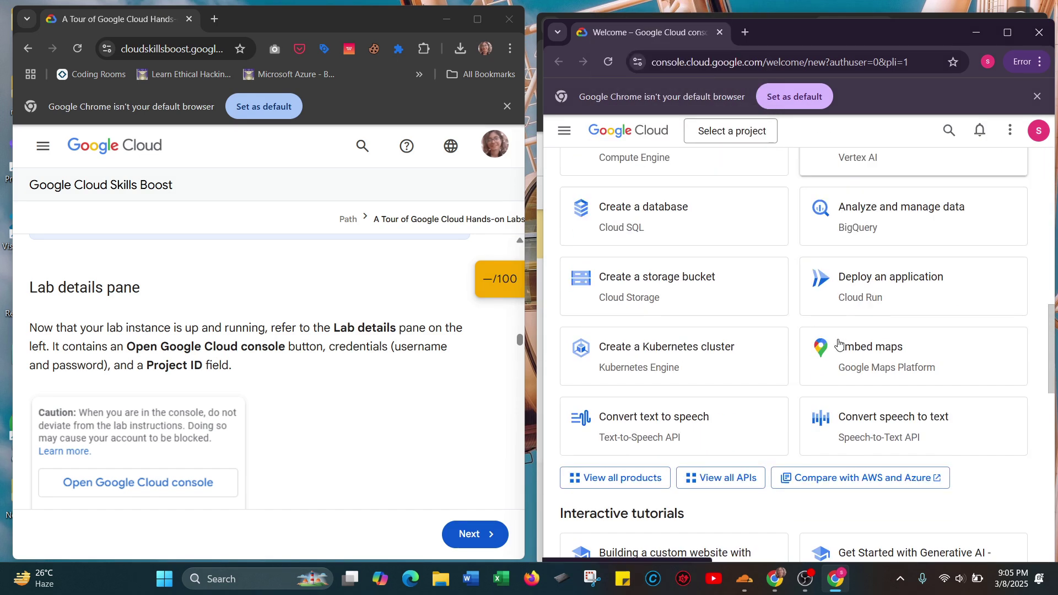
{"action": "scroll", "coordinate": [837, 344], "scroll_direction": "down", "scroll_amount": 10}
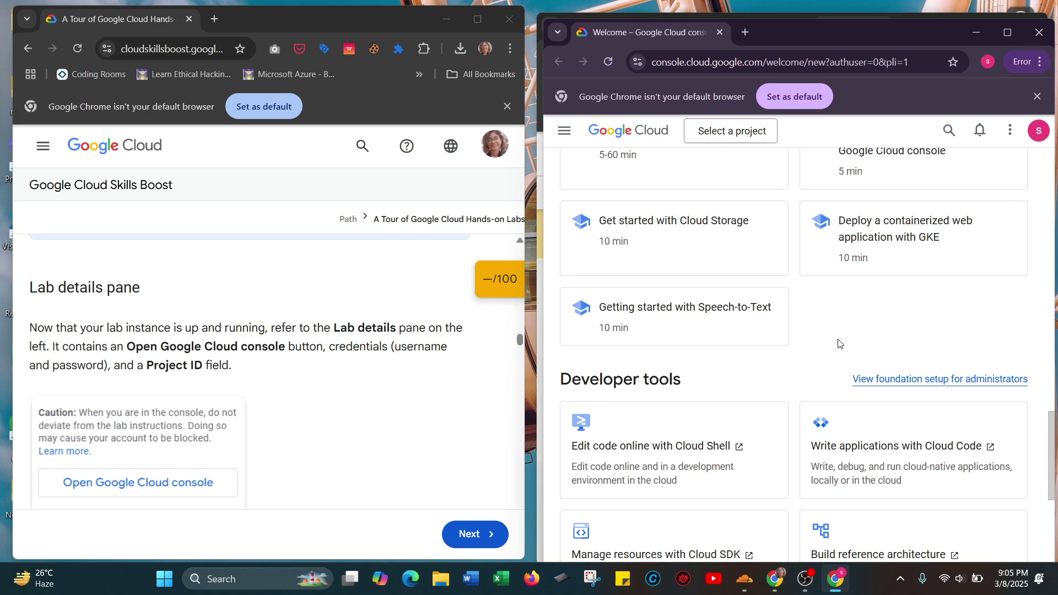
{"action": "scroll", "coordinate": [837, 343], "scroll_direction": "down", "scroll_amount": 1}
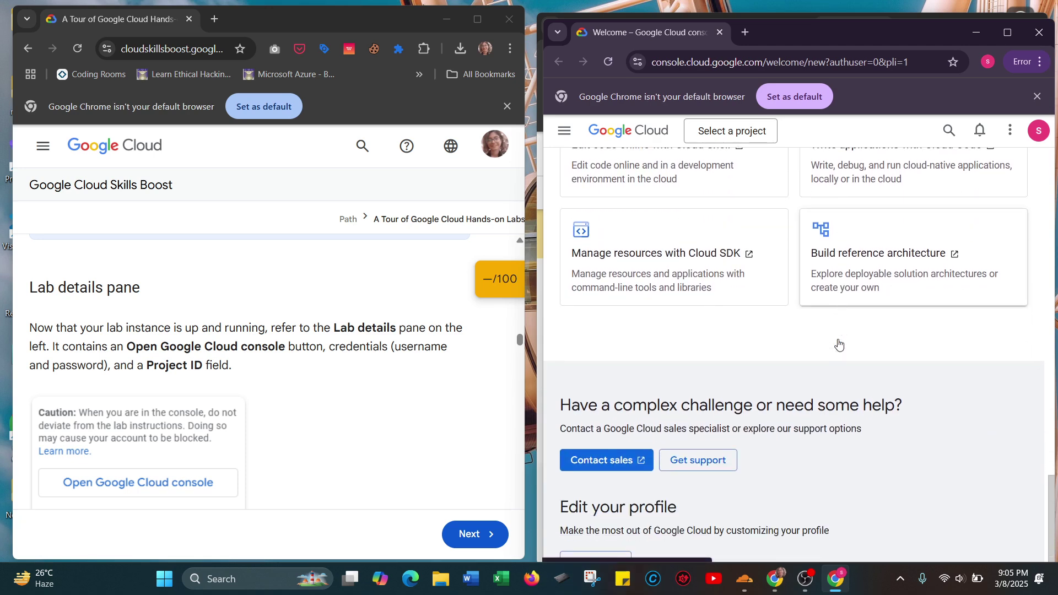
{"action": "scroll", "coordinate": [837, 343], "scroll_direction": "down", "scroll_amount": 1}
{"action": "scroll", "coordinate": [838, 344], "scroll_direction": "up", "scroll_amount": 20}
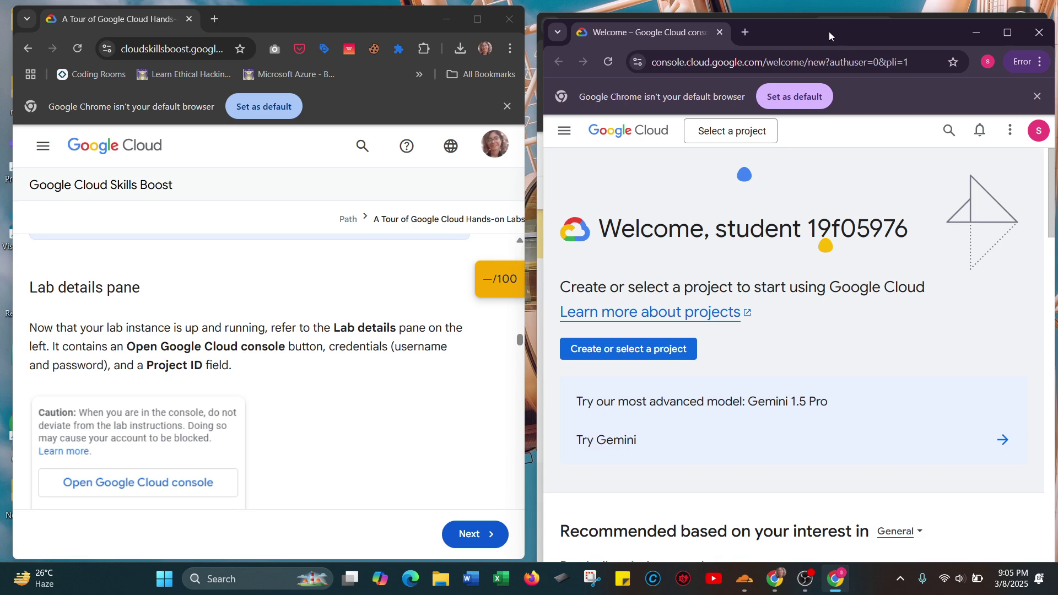
Place the Cloud console window side by side with the original browser window and switch the latter to the lab instructions.
{"action": "left_click_drag", "start_coordinate": [809, 32], "coordinate": [324, 29]}
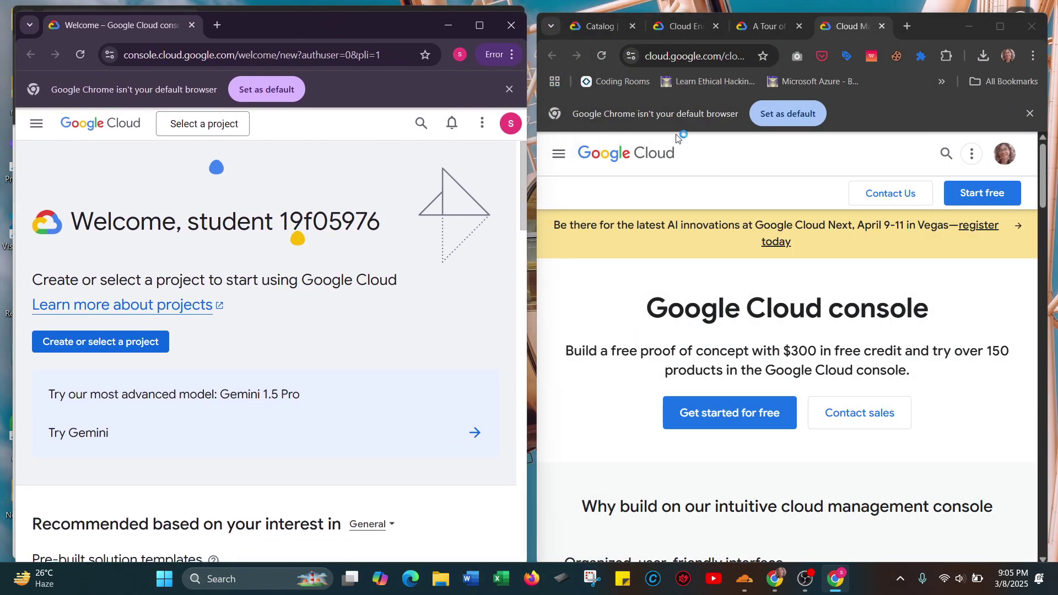
{"action": "left_click", "coordinate": [841, 32]}
{"action": "left_click", "coordinate": [768, 26]}
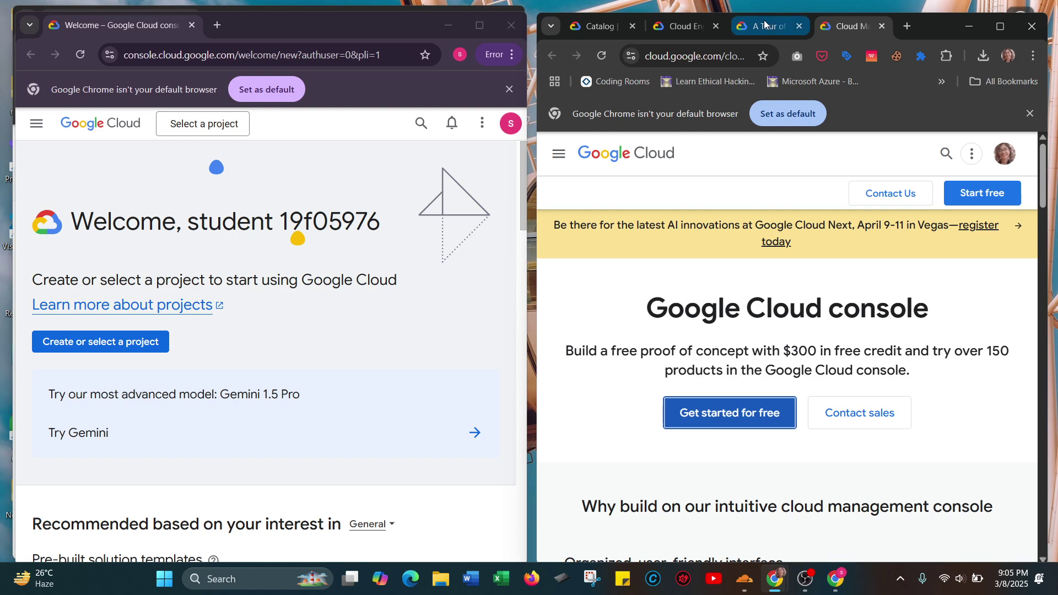
Review the lab instructions from the overview through the Lab details components and the Sign in to Google Cloud steps.
{"action": "scroll", "coordinate": [741, 314], "scroll_direction": "down", "scroll_amount": 10}
{"action": "scroll", "coordinate": [741, 314], "scroll_direction": "down", "scroll_amount": 10}
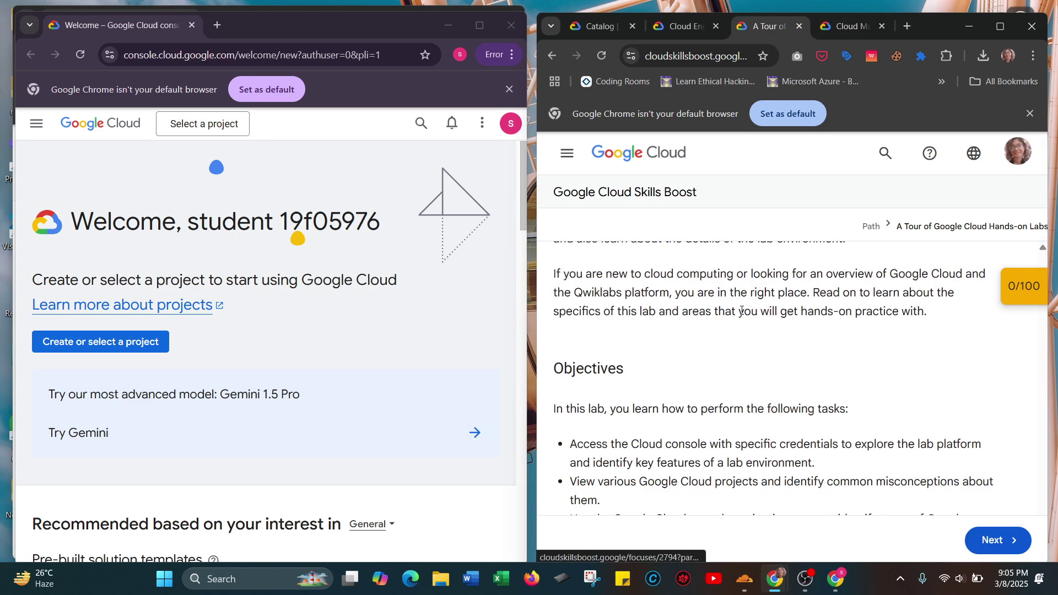
{"action": "scroll", "coordinate": [742, 314], "scroll_direction": "down", "scroll_amount": 15}
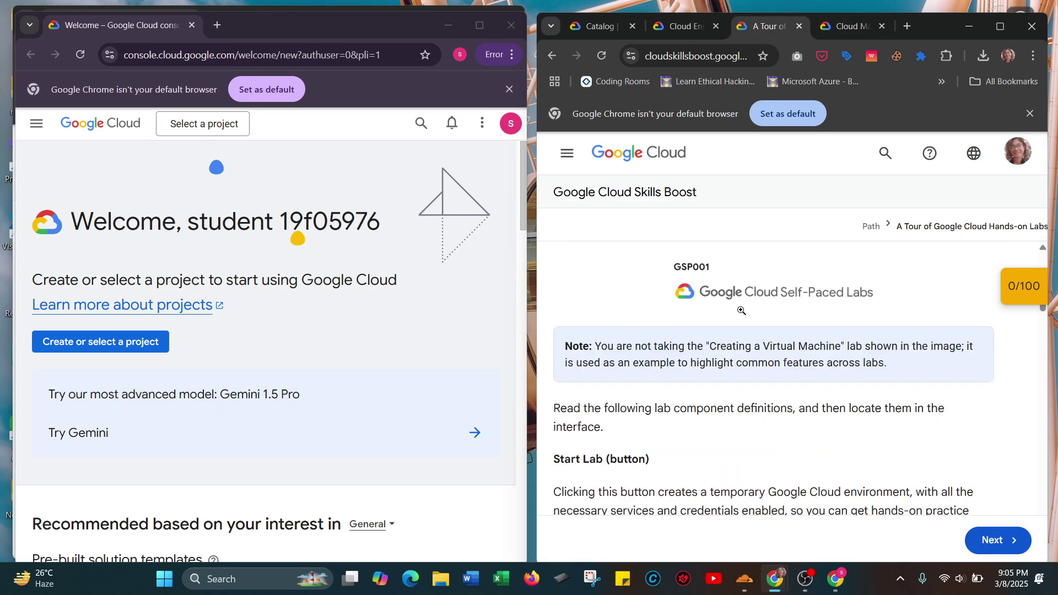
{"action": "scroll", "coordinate": [741, 311], "scroll_direction": "down", "scroll_amount": 15}
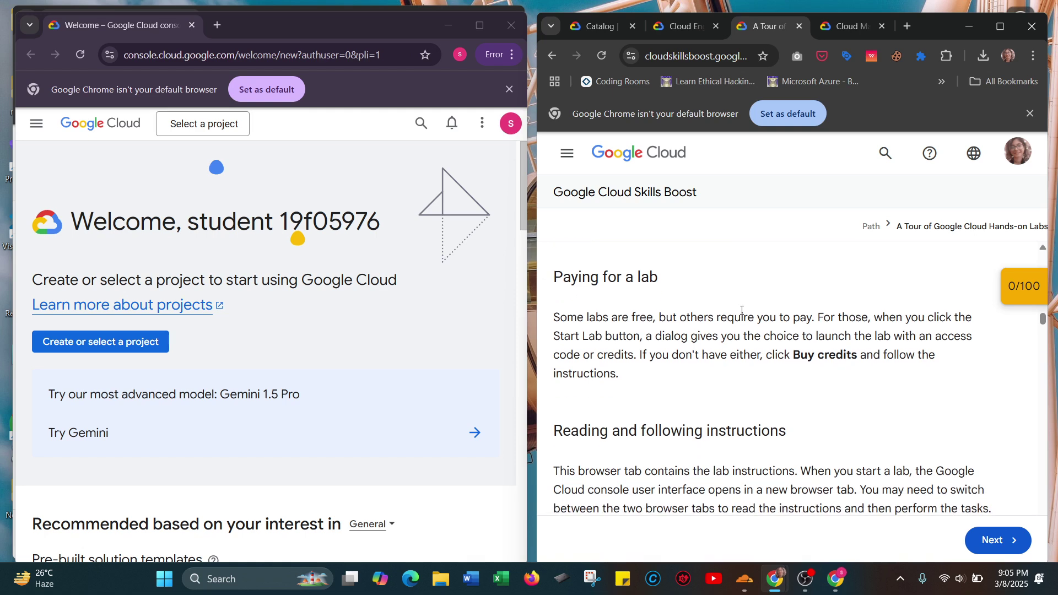
{"action": "scroll", "coordinate": [742, 312], "scroll_direction": "down", "scroll_amount": 15}
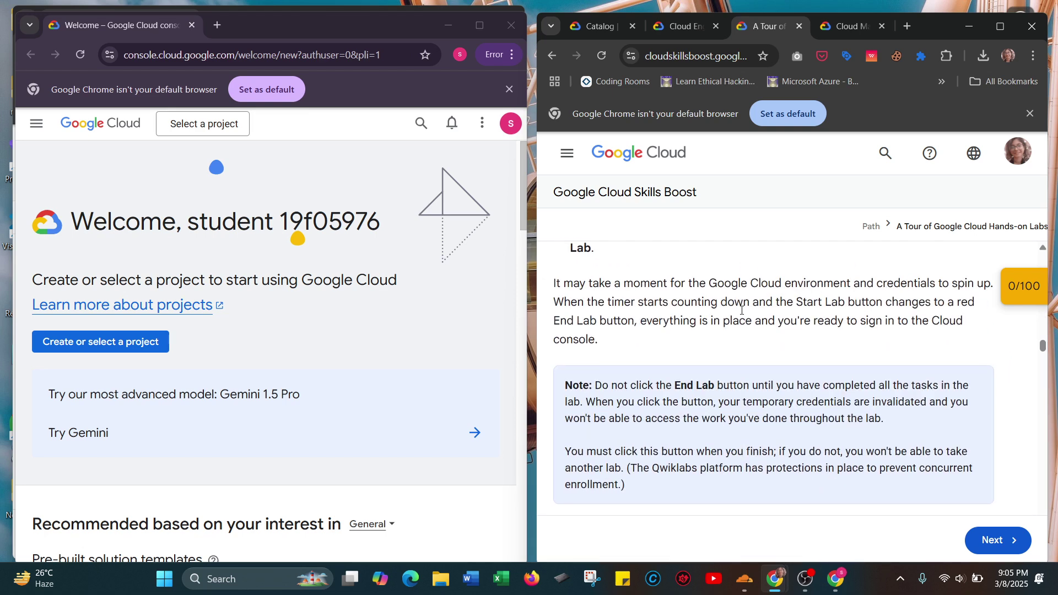
{"action": "scroll", "coordinate": [741, 310], "scroll_direction": "down", "scroll_amount": 2}
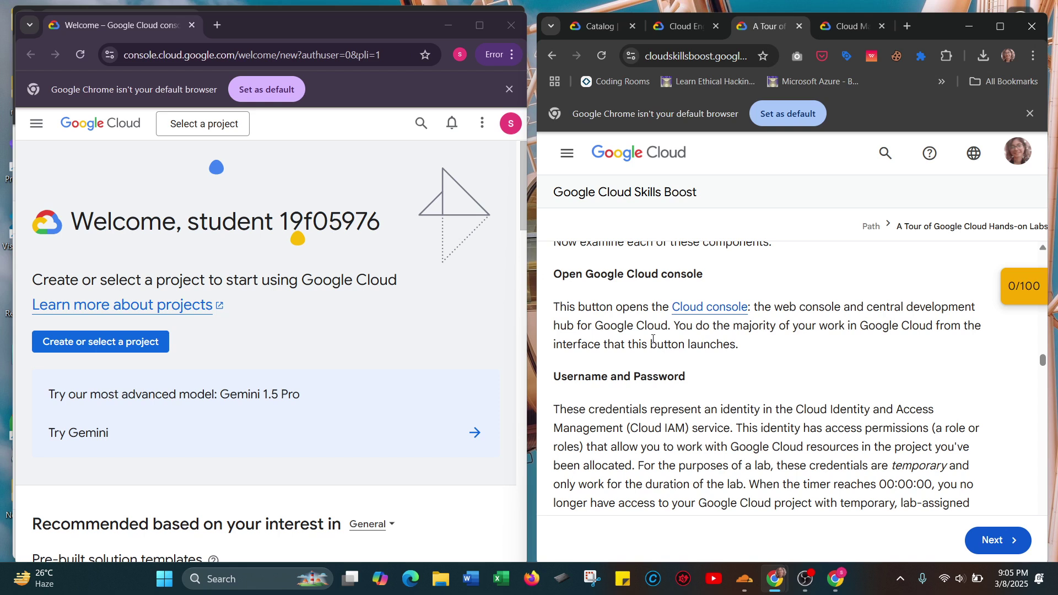
{"action": "scroll", "coordinate": [777, 343], "scroll_direction": "down", "scroll_amount": 2}
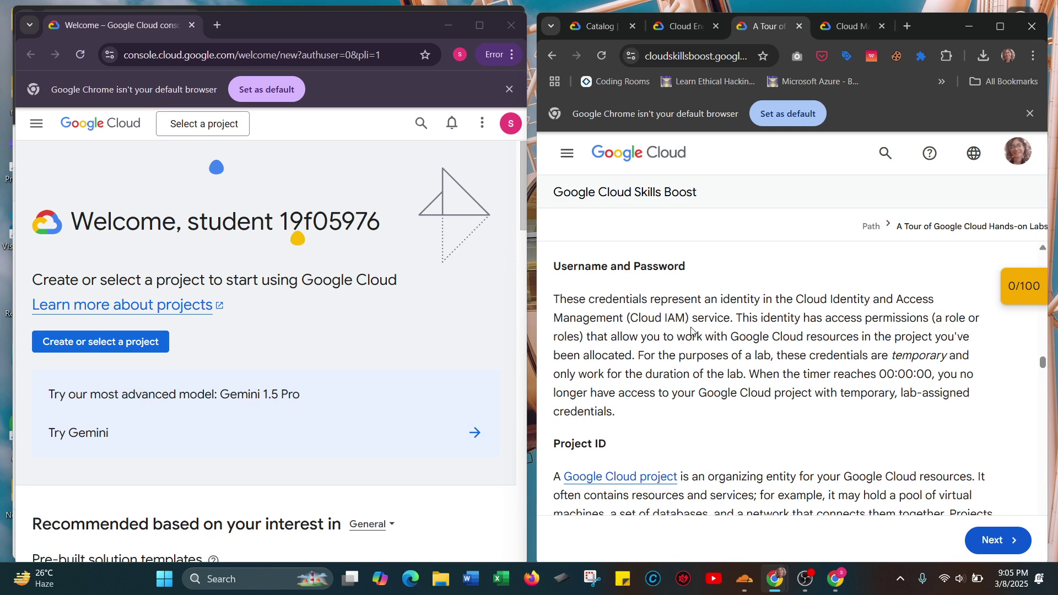
{"action": "scroll", "coordinate": [725, 367], "scroll_direction": "down", "scroll_amount": 3}
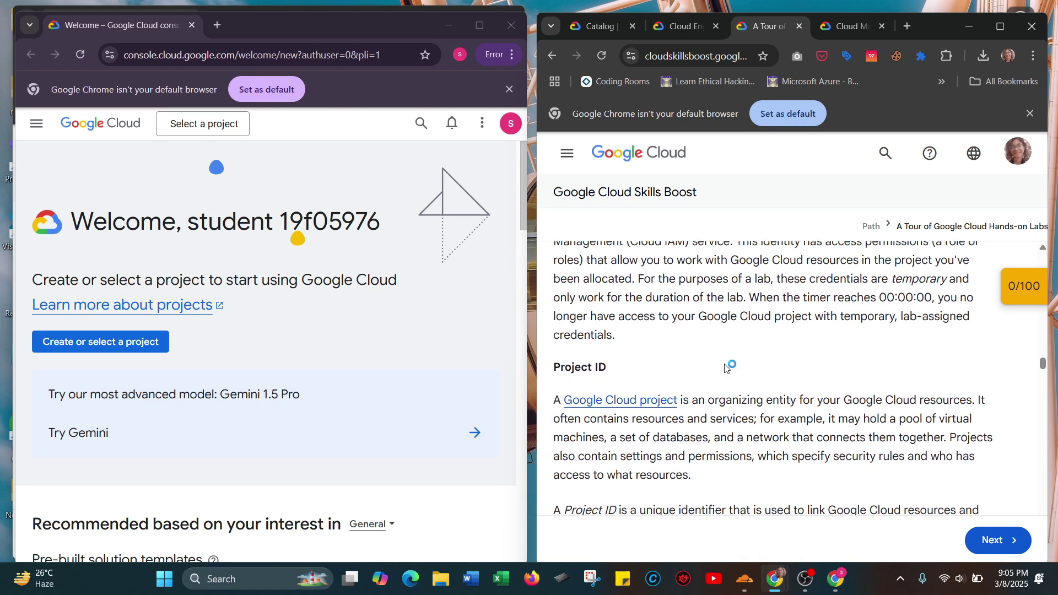
{"action": "scroll", "coordinate": [725, 368], "scroll_direction": "down", "scroll_amount": 4}
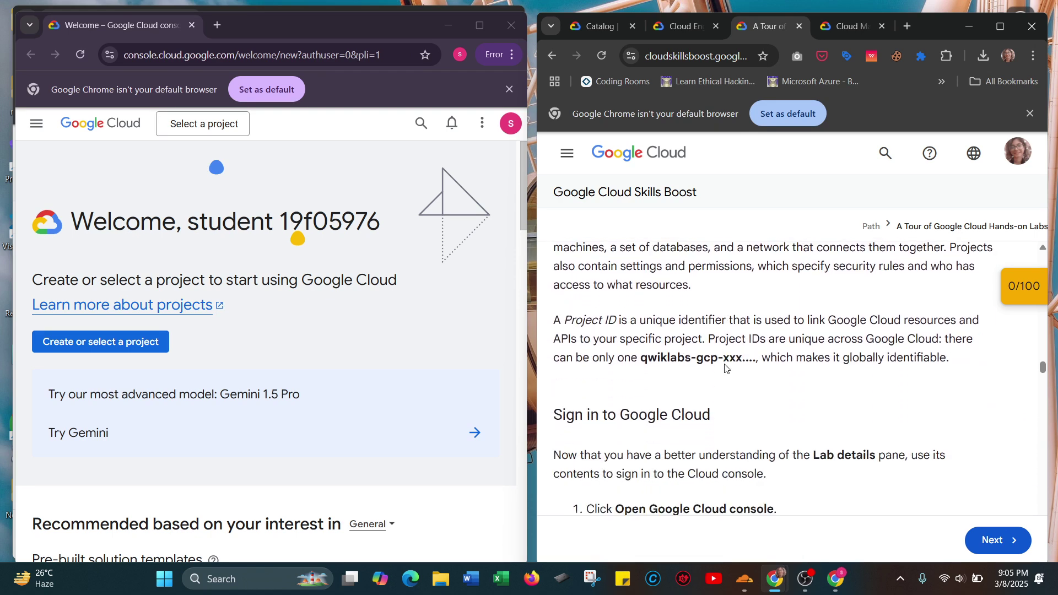
{"action": "scroll", "coordinate": [725, 368], "scroll_direction": "down", "scroll_amount": 5}
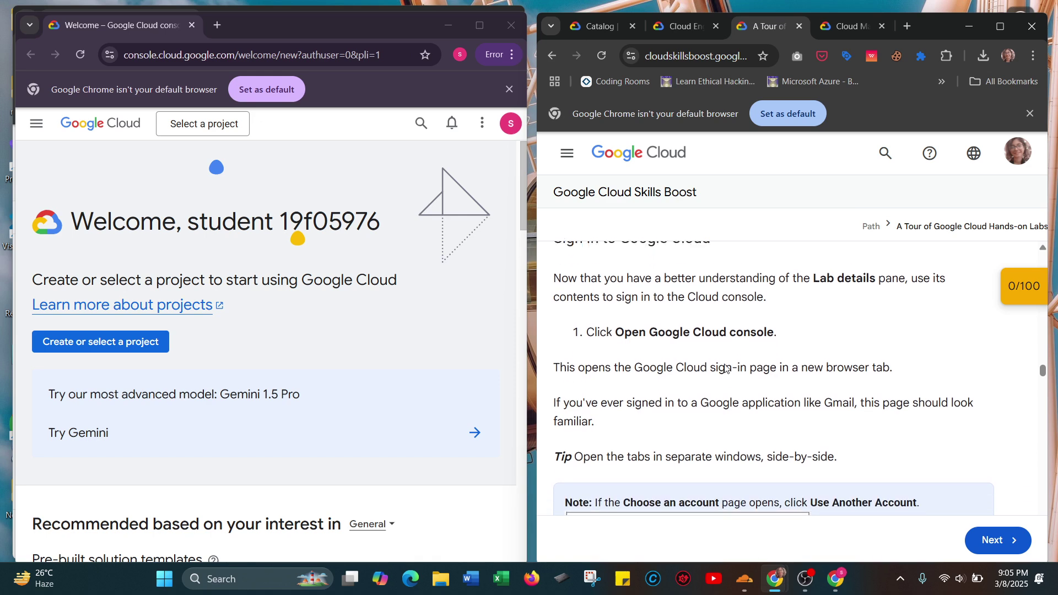
{"action": "scroll", "coordinate": [723, 364], "scroll_direction": "down", "scroll_amount": 3}
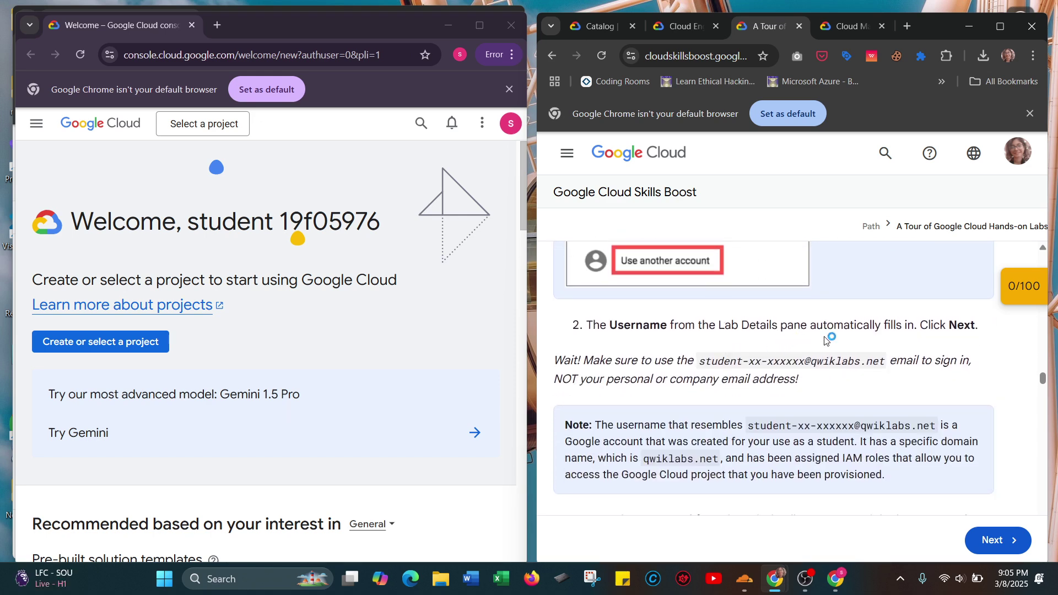
{"action": "scroll", "coordinate": [748, 350], "scroll_direction": "down", "scroll_amount": 1}
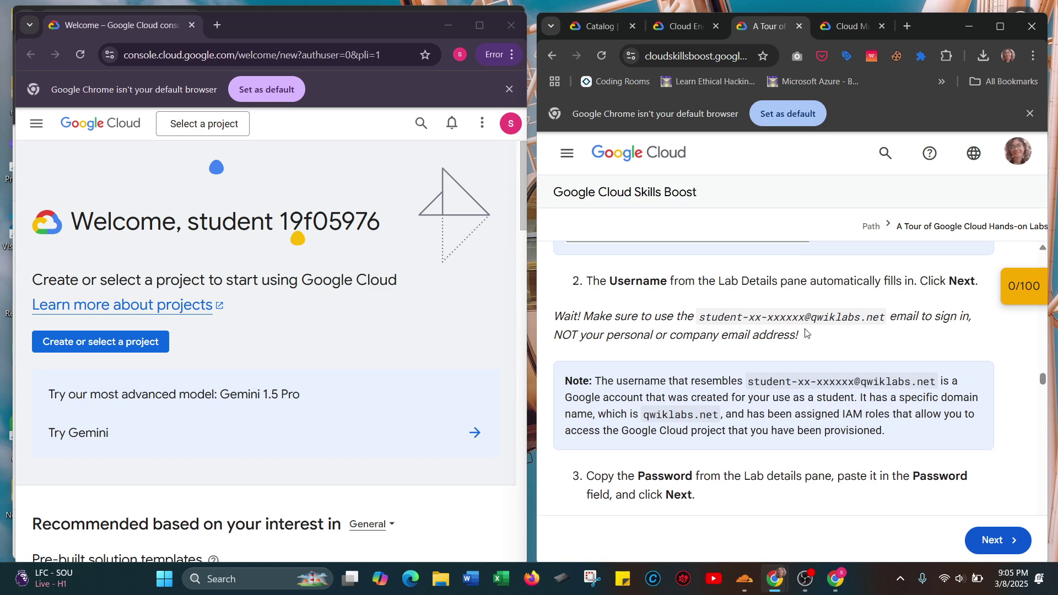
{"action": "scroll", "coordinate": [806, 333], "scroll_direction": "down", "scroll_amount": 3}
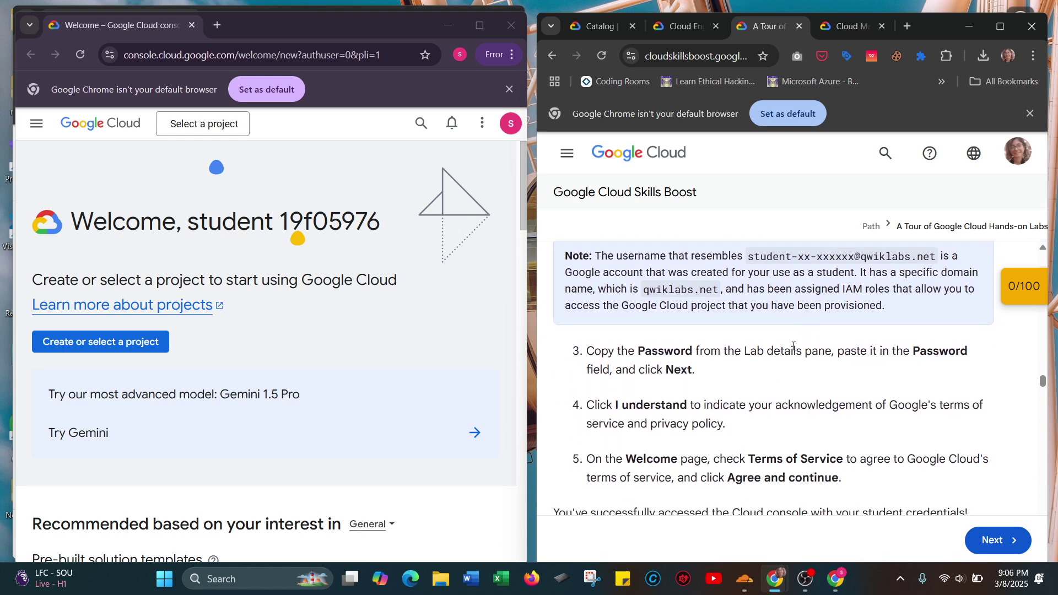
{"action": "scroll", "coordinate": [794, 346], "scroll_direction": "down", "scroll_amount": 2}
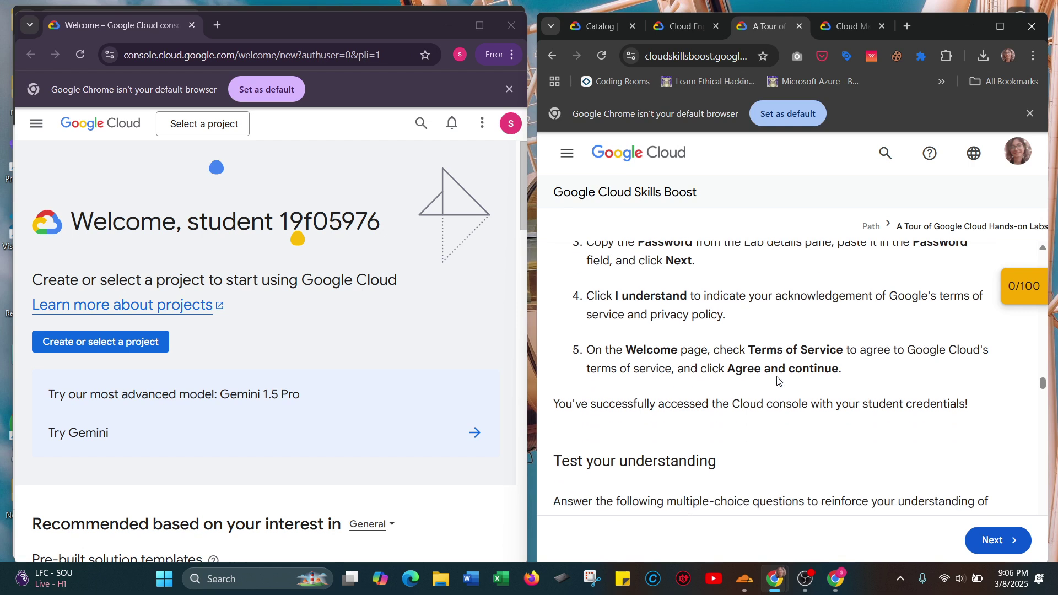
Answer the quiz question about the field not found in the left pane with System admin and submit it.
{"action": "scroll", "coordinate": [738, 375], "scroll_direction": "down", "scroll_amount": 2}
{"action": "scroll", "coordinate": [738, 379], "scroll_direction": "down", "scroll_amount": 1}
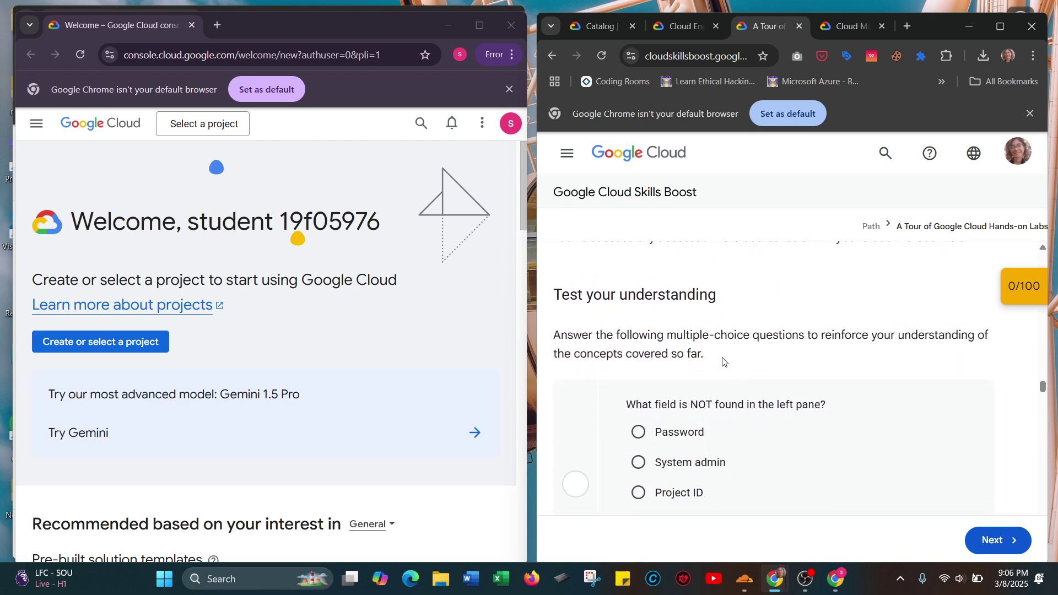
{"action": "scroll", "coordinate": [724, 360], "scroll_direction": "down", "scroll_amount": 1}
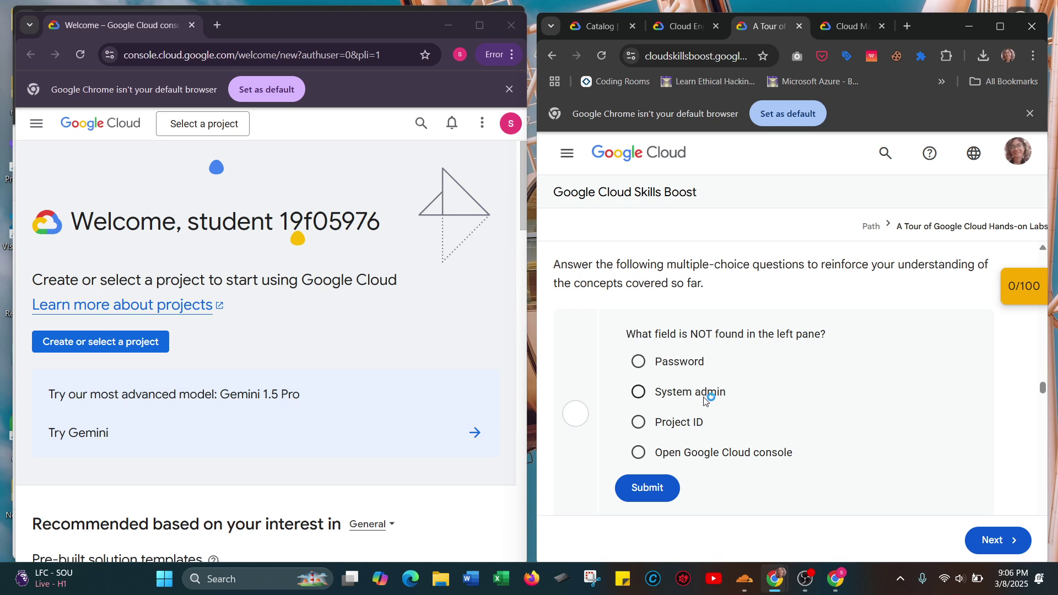
{"action": "left_click", "coordinate": [704, 393]}
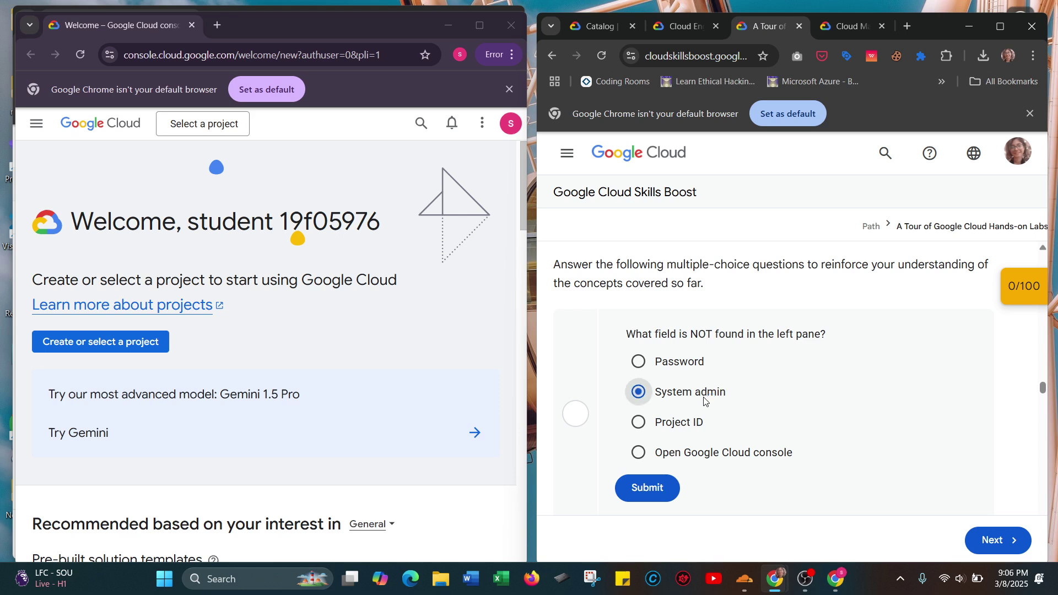
{"action": "left_click", "coordinate": [659, 492]}
{"action": "scroll", "coordinate": [828, 404], "scroll_direction": "down", "scroll_amount": 4}
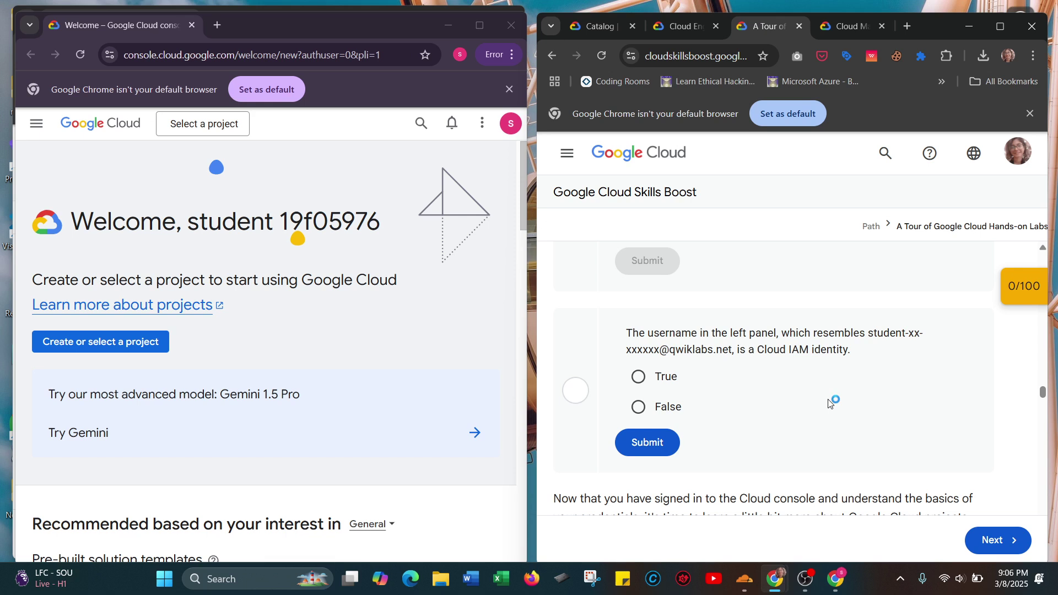
Answer the quiz question on whether the student username is a Cloud IAM identity with True and submit it.
{"action": "left_click", "coordinate": [666, 379]}
{"action": "left_click", "coordinate": [644, 442]}
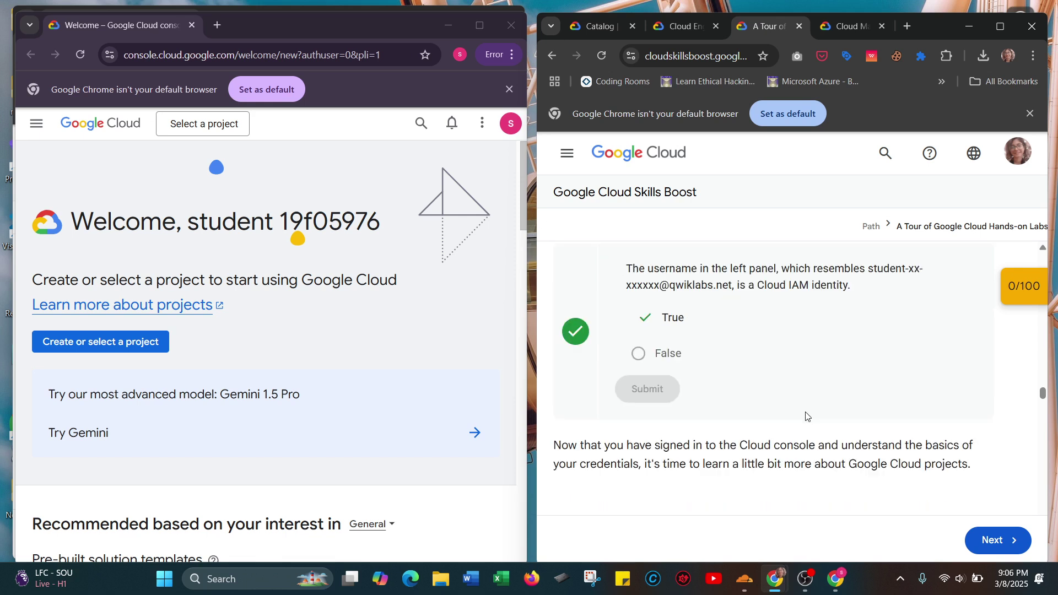
{"action": "scroll", "coordinate": [805, 416], "scroll_direction": "down", "scroll_amount": 2}
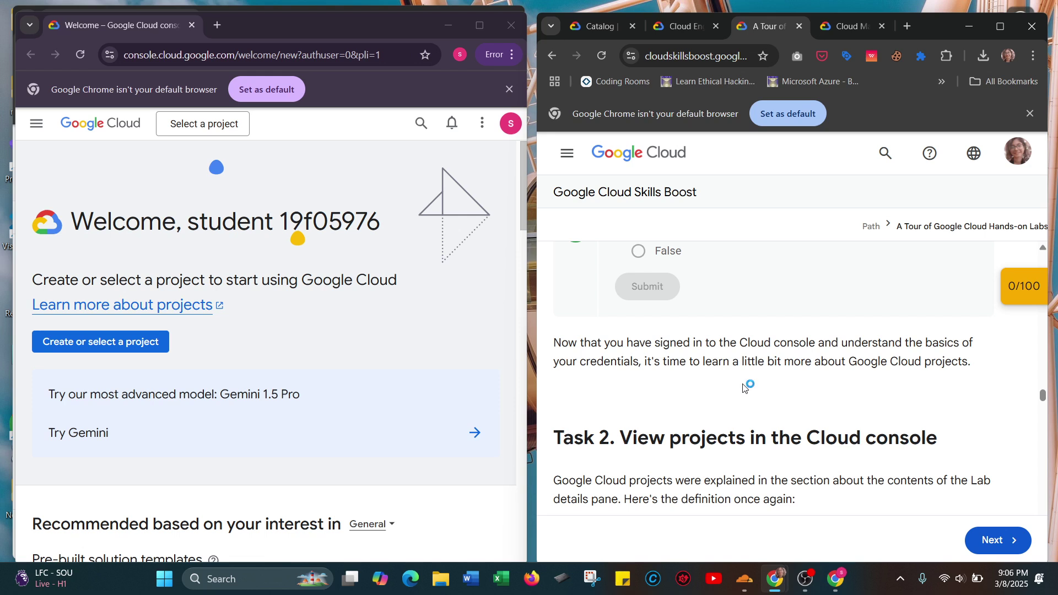
Read the Task 2 instructions on viewing projects in the Cloud console, from the project definition through the Project info card.
{"action": "scroll", "coordinate": [744, 389], "scroll_direction": "down", "scroll_amount": 1}
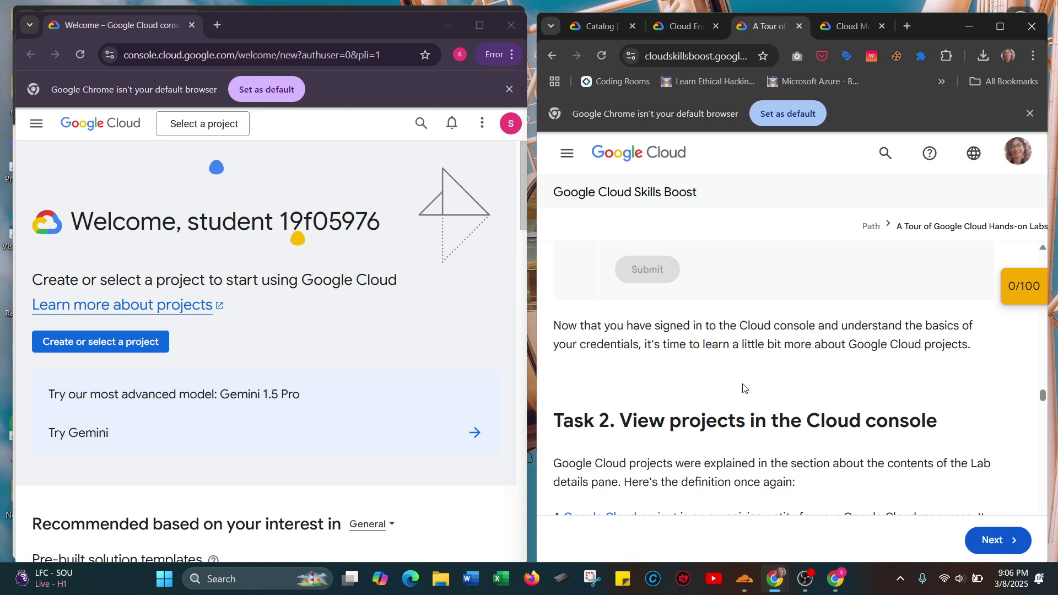
{"action": "scroll", "coordinate": [742, 388], "scroll_direction": "down", "scroll_amount": 3}
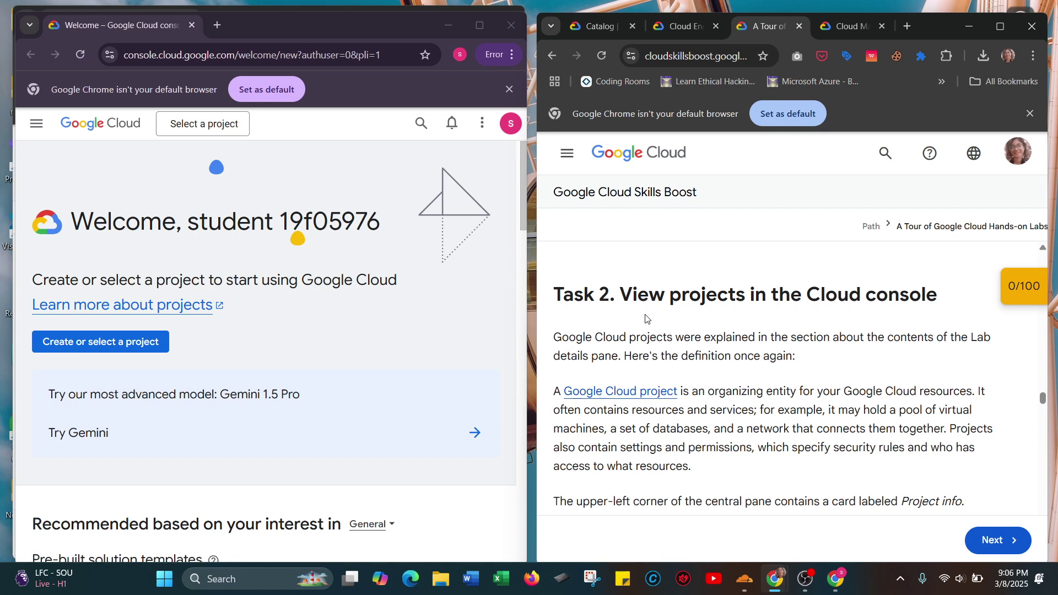
{"action": "scroll", "coordinate": [645, 318], "scroll_direction": "up", "scroll_amount": 2}
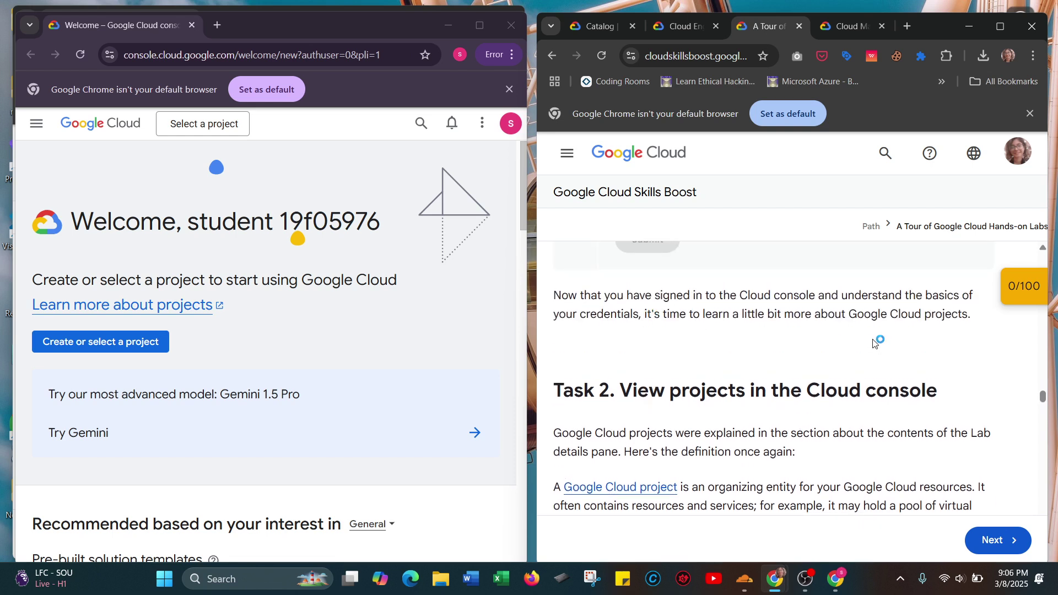
{"action": "scroll", "coordinate": [872, 344], "scroll_direction": "down", "scroll_amount": 2}
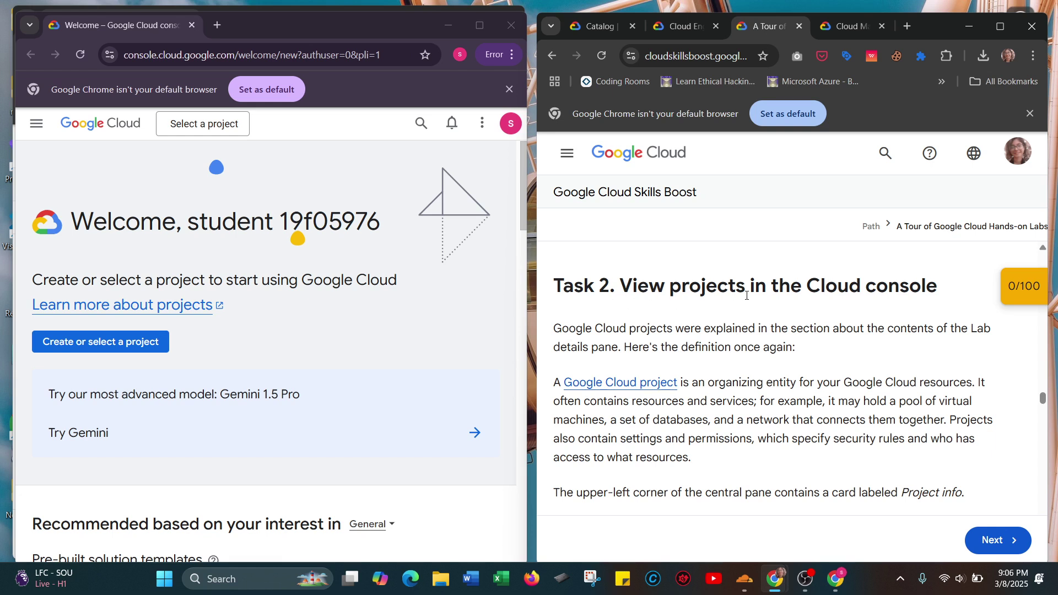
{"action": "scroll", "coordinate": [804, 312], "scroll_direction": "down", "scroll_amount": 1}
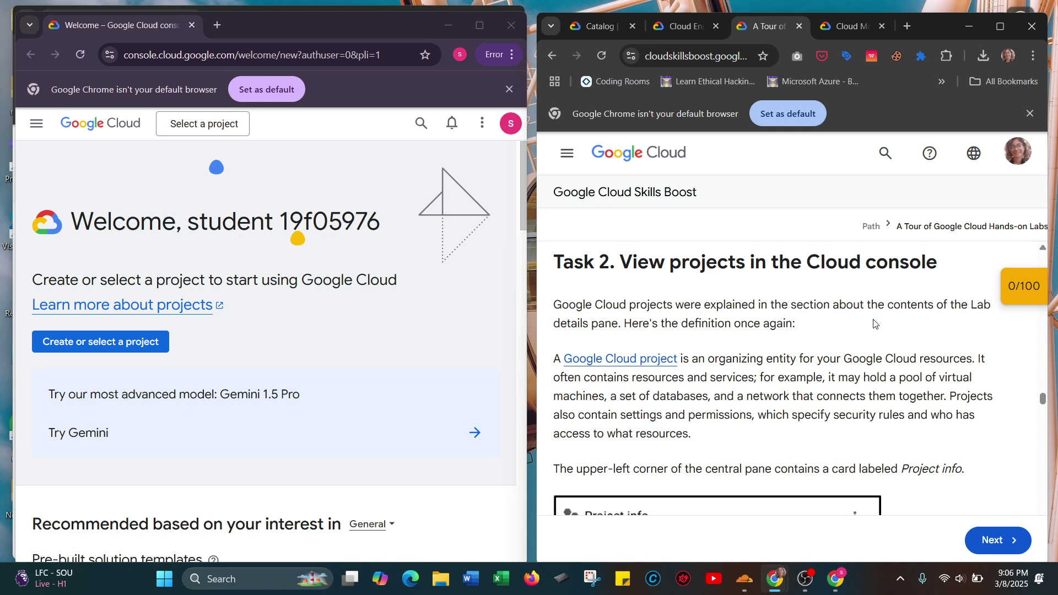
{"action": "scroll", "coordinate": [873, 324], "scroll_direction": "down", "scroll_amount": 1}
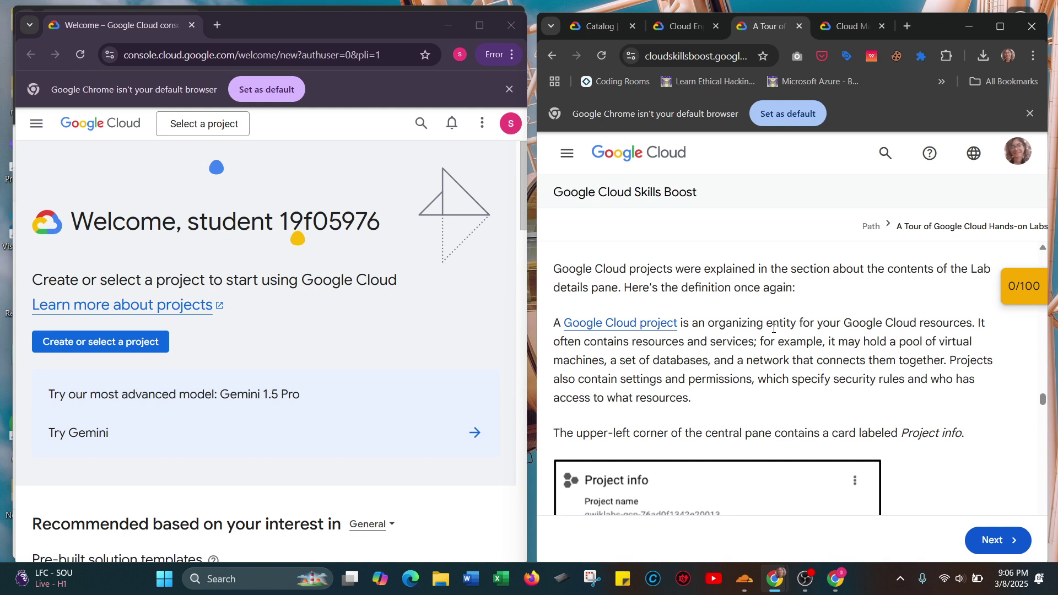
{"action": "scroll", "coordinate": [791, 357], "scroll_direction": "down", "scroll_amount": 1}
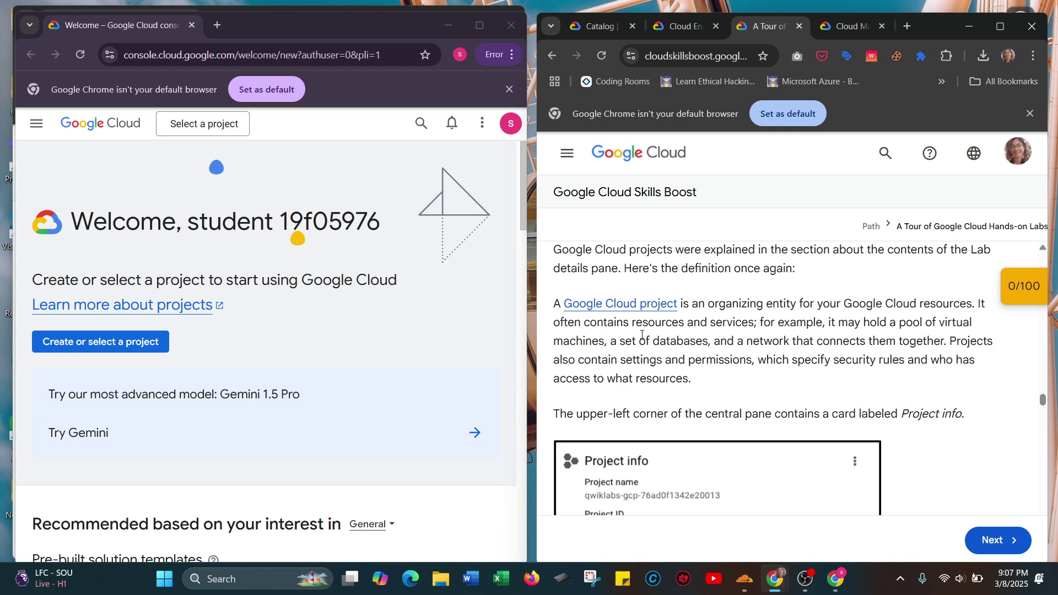
{"action": "scroll", "coordinate": [706, 353], "scroll_direction": "down", "scroll_amount": 3}
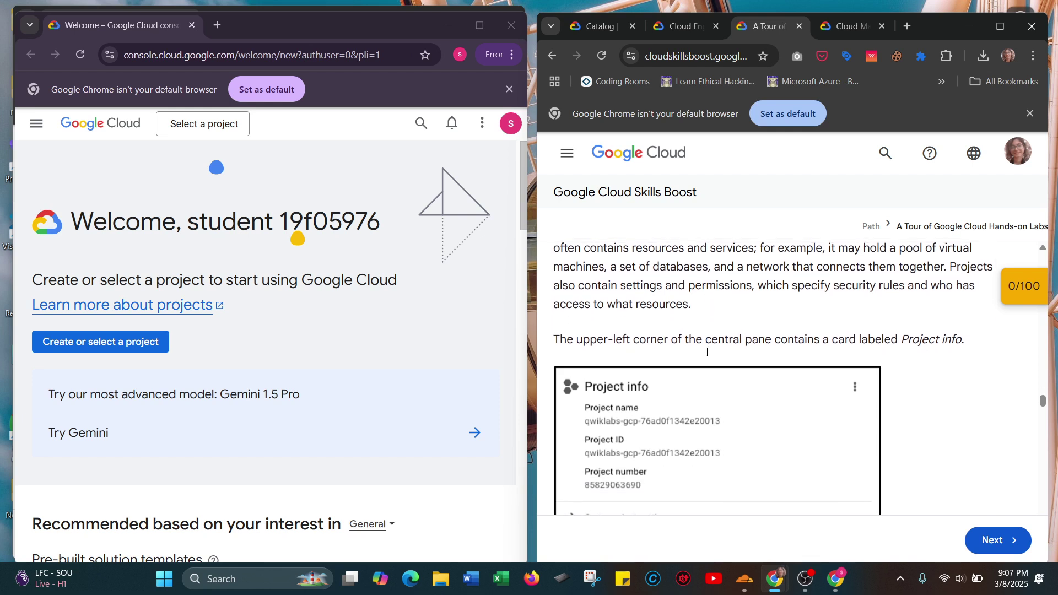
{"action": "scroll", "coordinate": [706, 352], "scroll_direction": "down", "scroll_amount": 1}
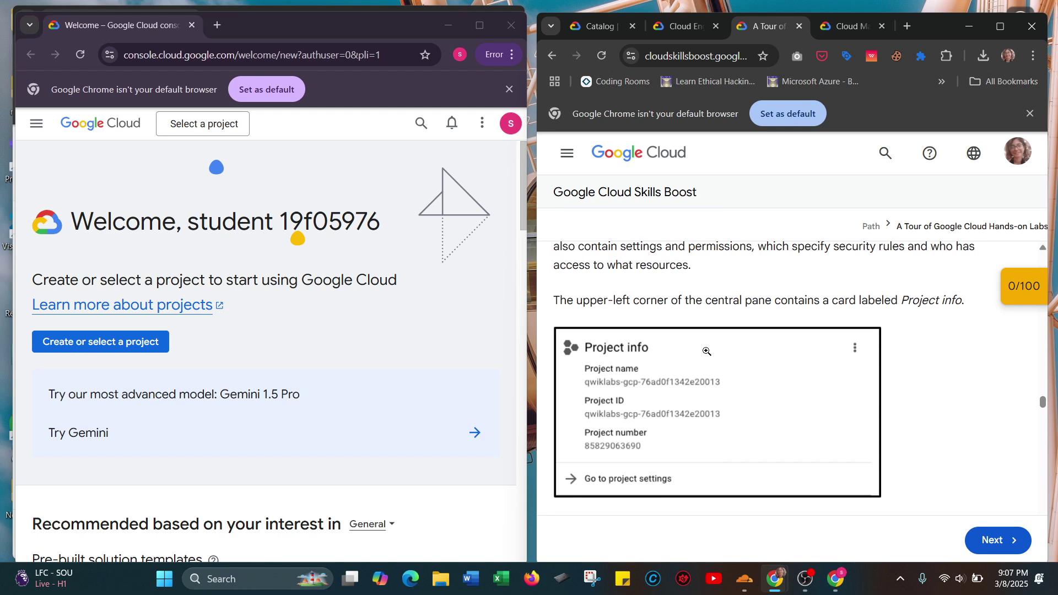
{"action": "scroll", "coordinate": [707, 351], "scroll_direction": "down", "scroll_amount": 3}
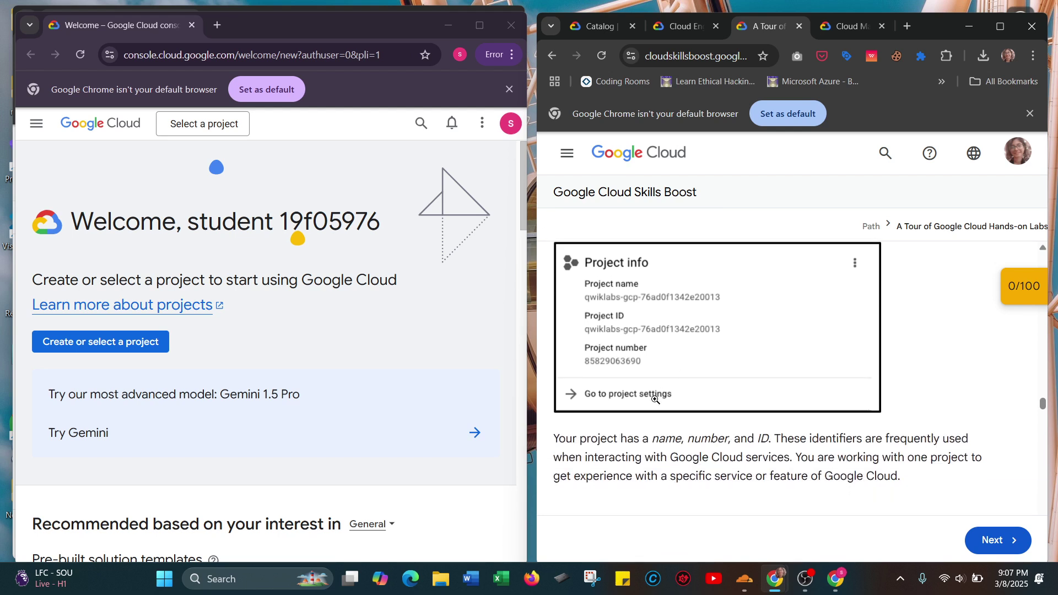
Check the Cloud console's additional options and welcome page for the Project info card described in the lab.
{"action": "left_click", "coordinate": [475, 131]}
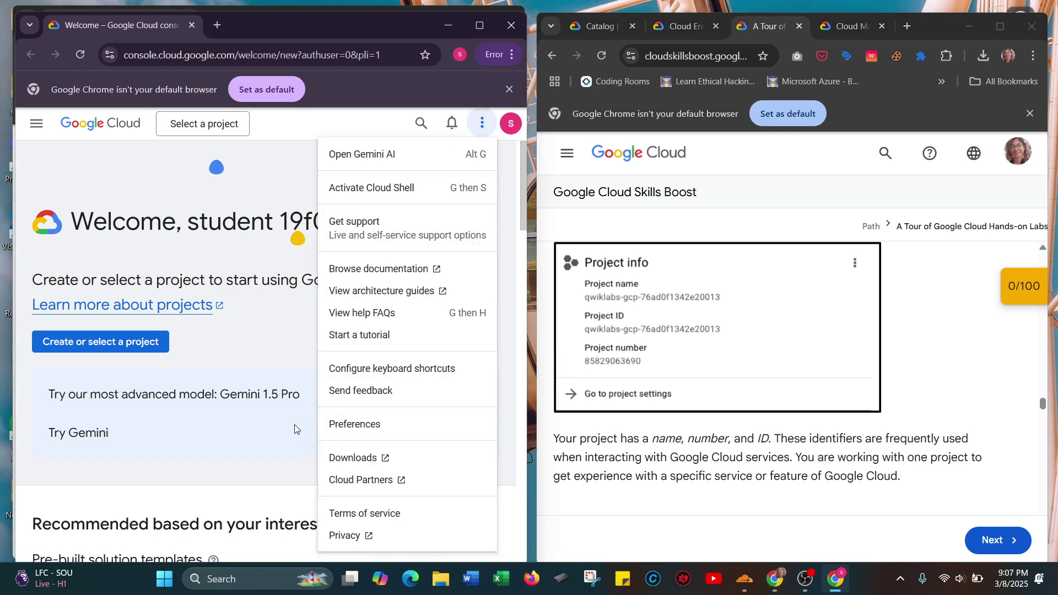
{"action": "left_click", "coordinate": [267, 433]}
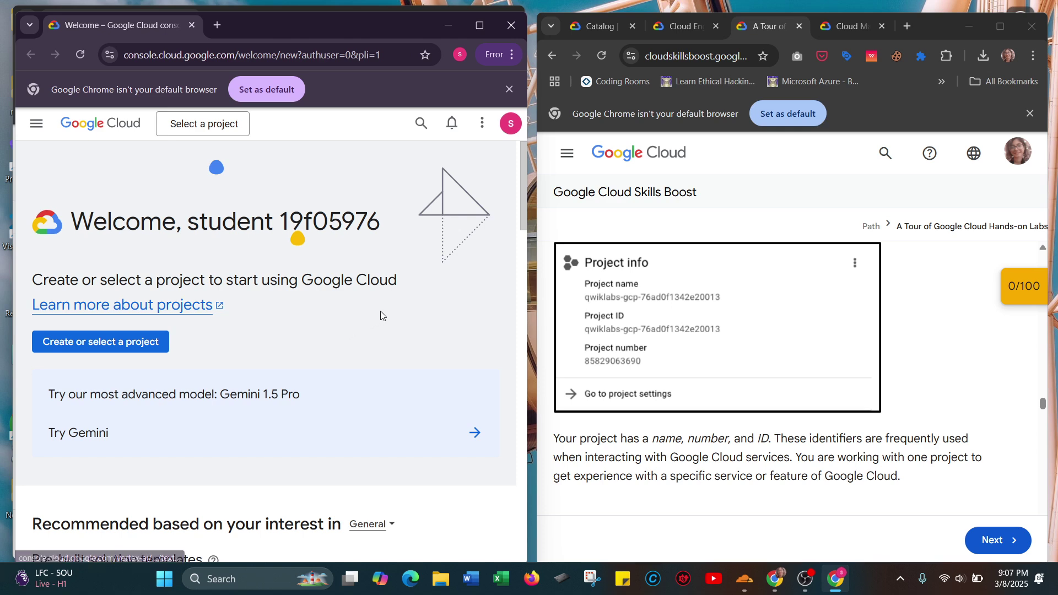
{"action": "scroll", "coordinate": [380, 315], "scroll_direction": "down", "scroll_amount": 8}
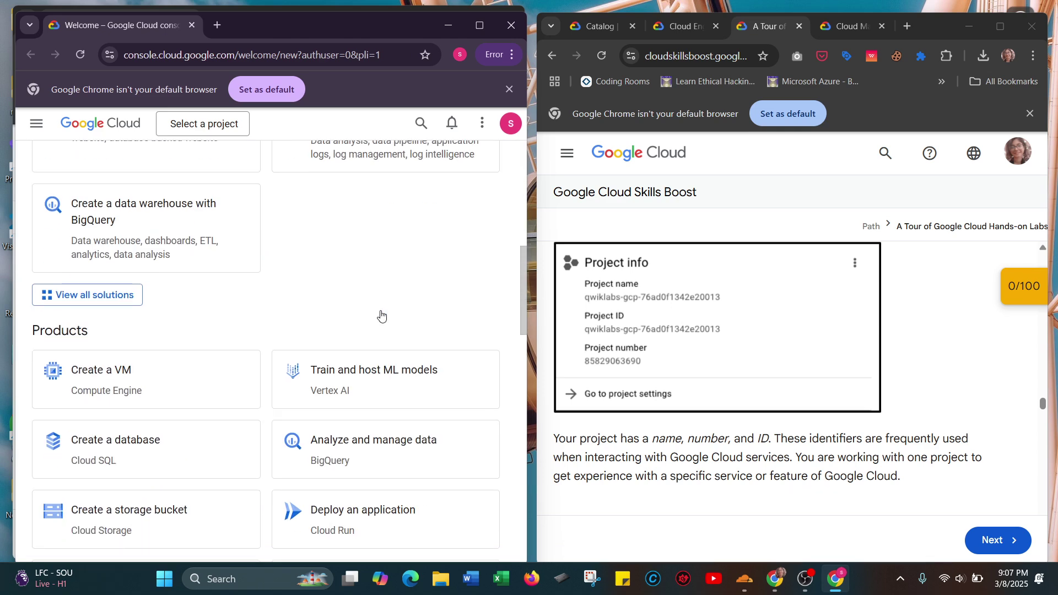
{"action": "scroll", "coordinate": [381, 315], "scroll_direction": "up", "scroll_amount": 10}
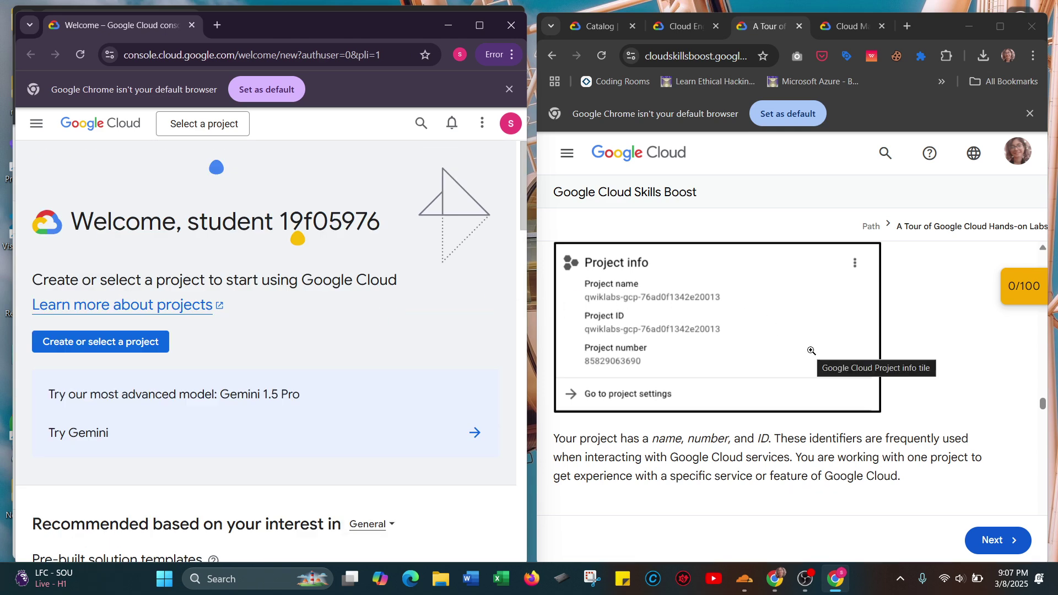
Read the lab's explanation of project identifiers and look through the pinned products in the console's navigation menu.
{"action": "scroll", "coordinate": [811, 350], "scroll_direction": "down", "scroll_amount": 2}
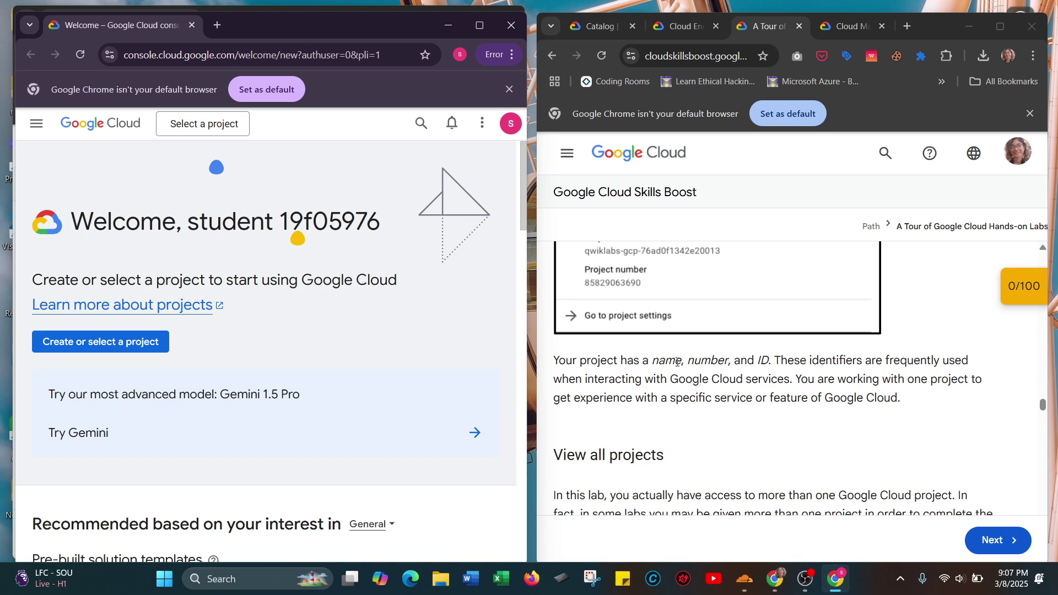
{"action": "scroll", "coordinate": [677, 361], "scroll_direction": "down", "scroll_amount": 1}
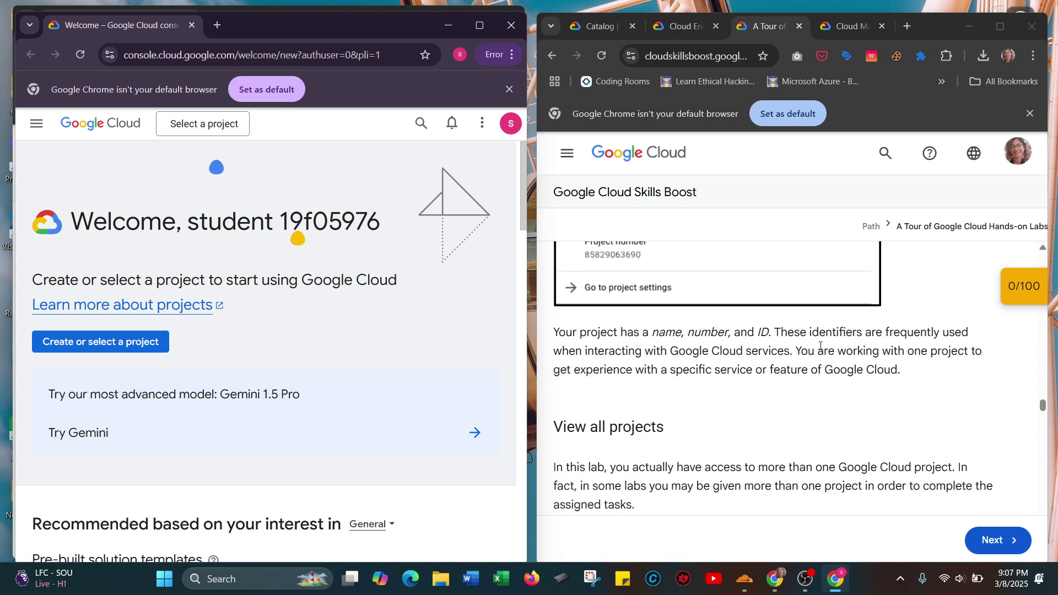
{"action": "scroll", "coordinate": [820, 345], "scroll_direction": "down", "scroll_amount": 2}
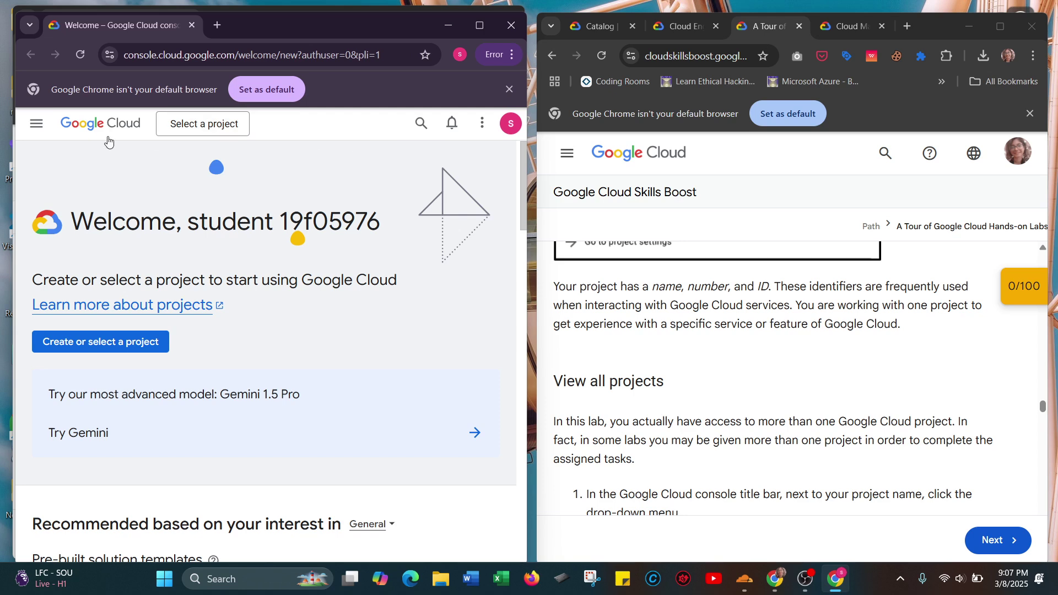
{"action": "left_click", "coordinate": [38, 124]}
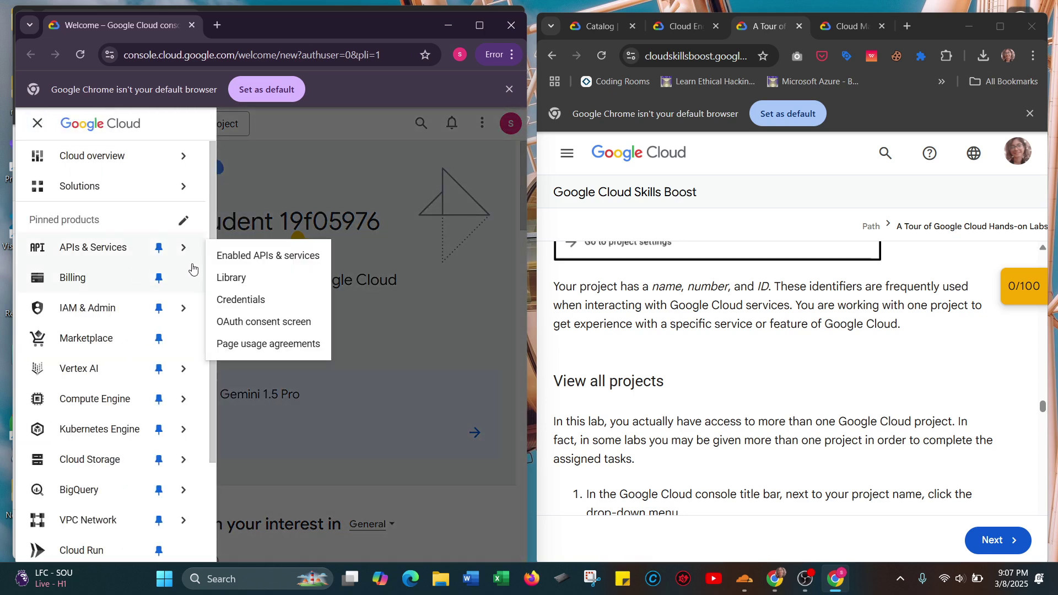
{"action": "mouse_move", "coordinate": [110, 429]}
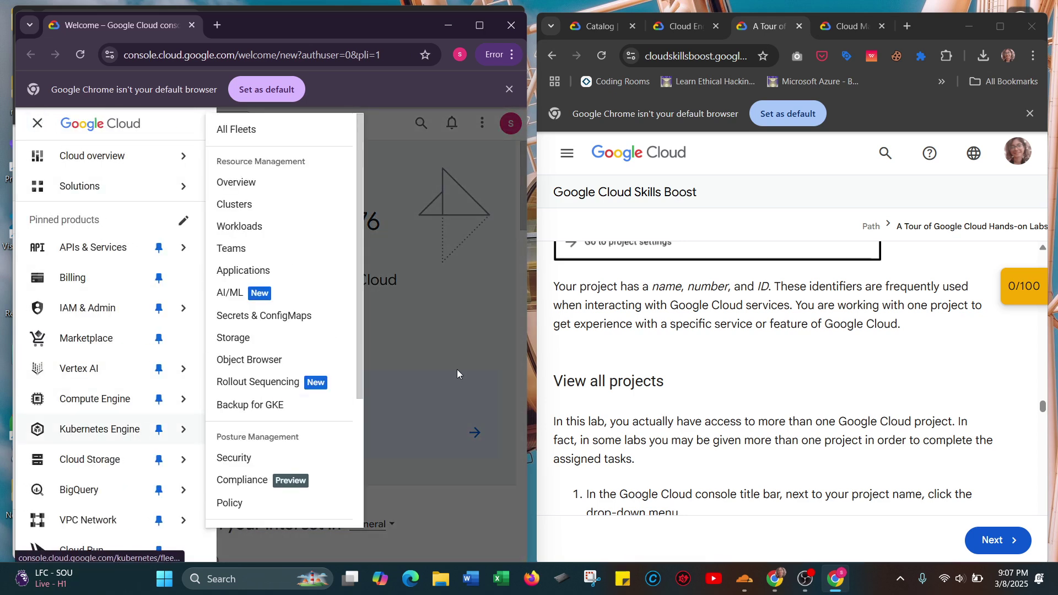
{"action": "left_click", "coordinate": [434, 332]}
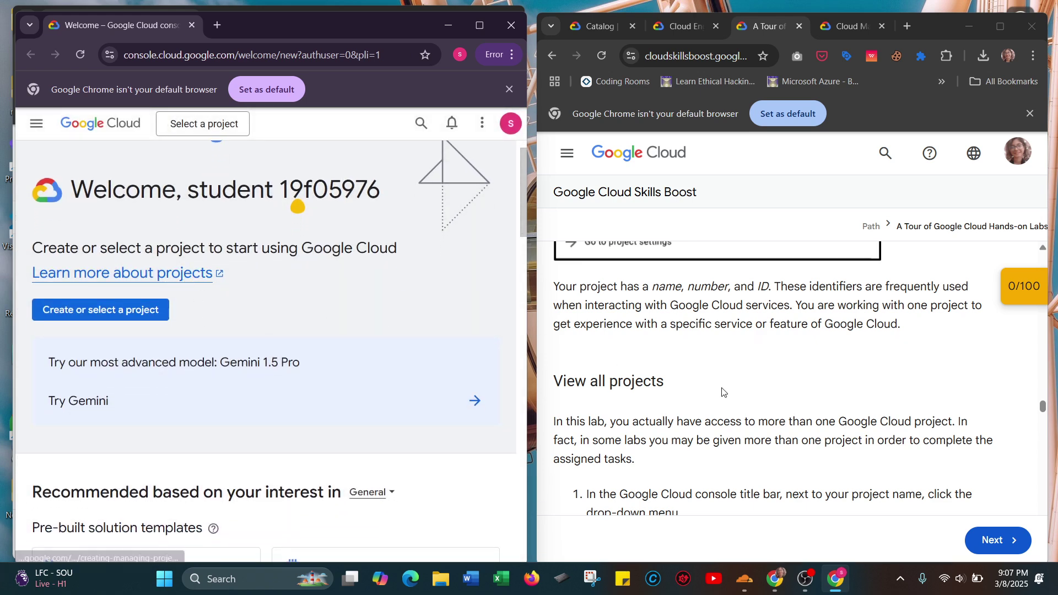
Review the lab's View all projects instructions and go back over the Project info card and the Google Cloud project definition.
{"action": "scroll", "coordinate": [742, 395], "scroll_direction": "down", "scroll_amount": 1}
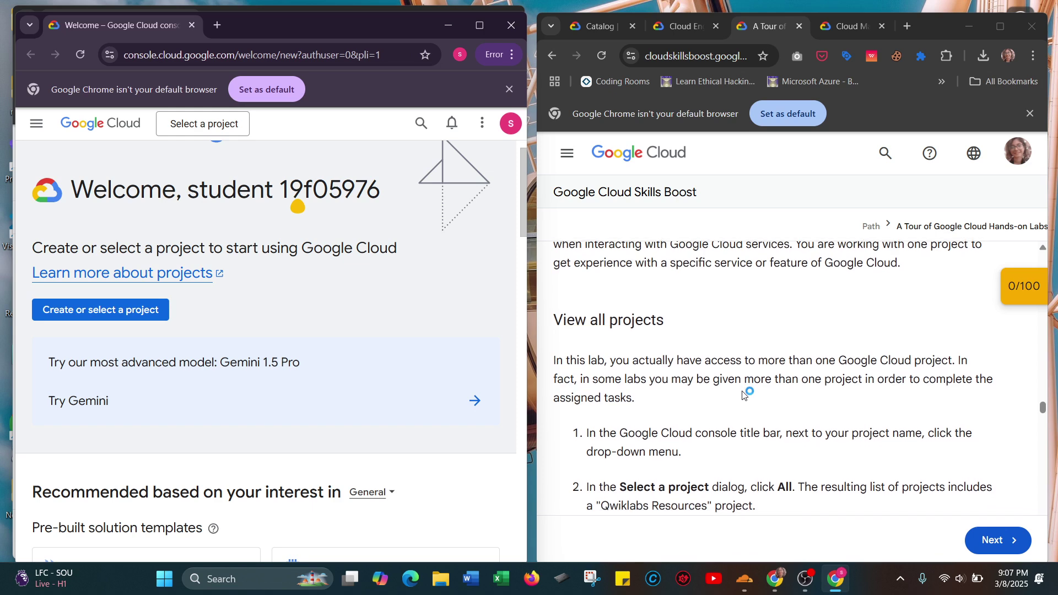
{"action": "scroll", "coordinate": [742, 395], "scroll_direction": "up", "scroll_amount": 1}
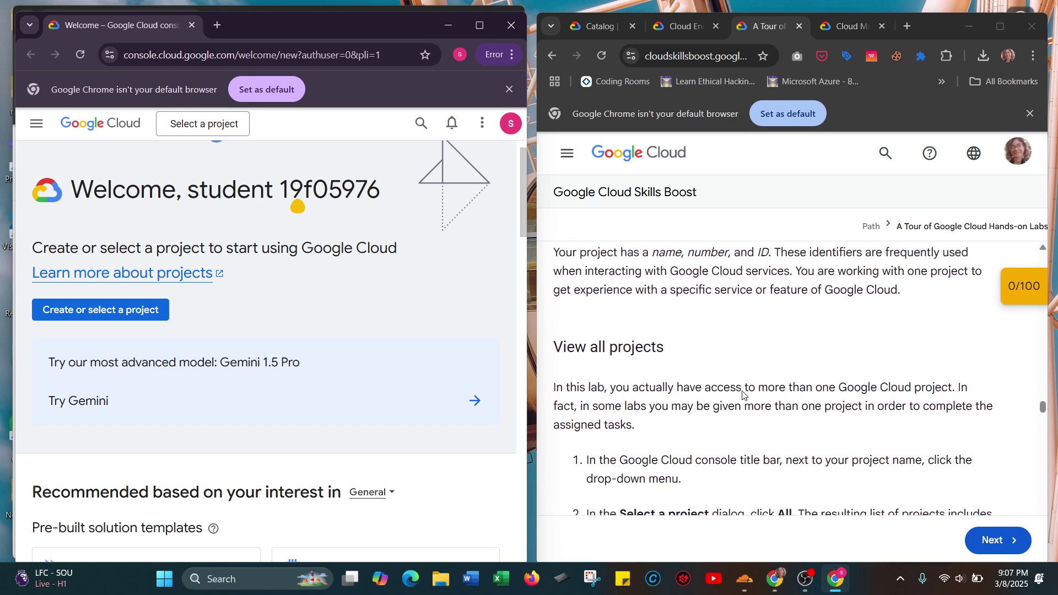
{"action": "scroll", "coordinate": [745, 348], "scroll_direction": "down", "scroll_amount": 1}
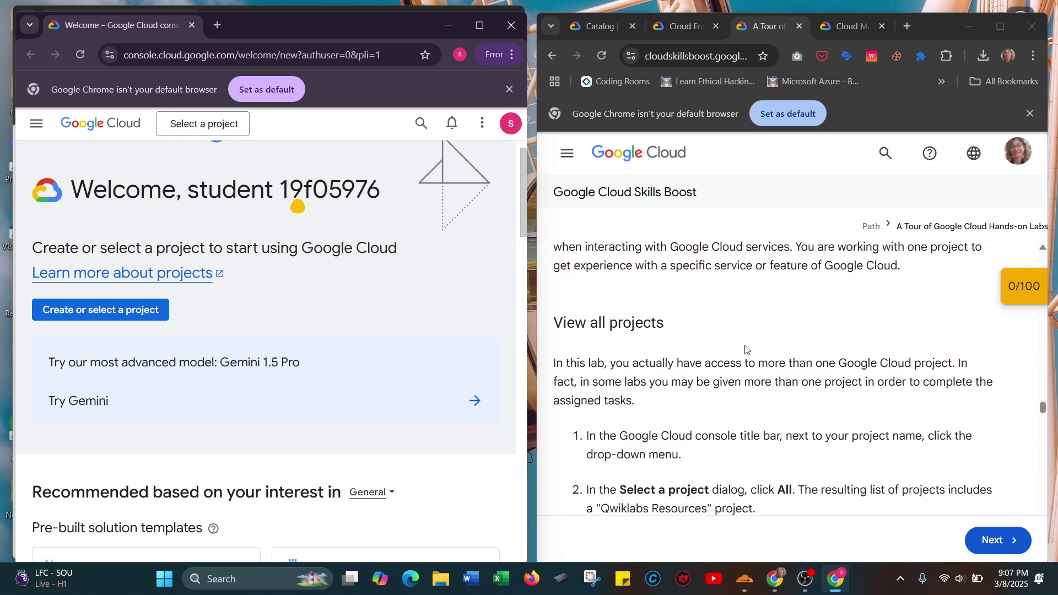
{"action": "scroll", "coordinate": [771, 338], "scroll_direction": "up", "scroll_amount": 1}
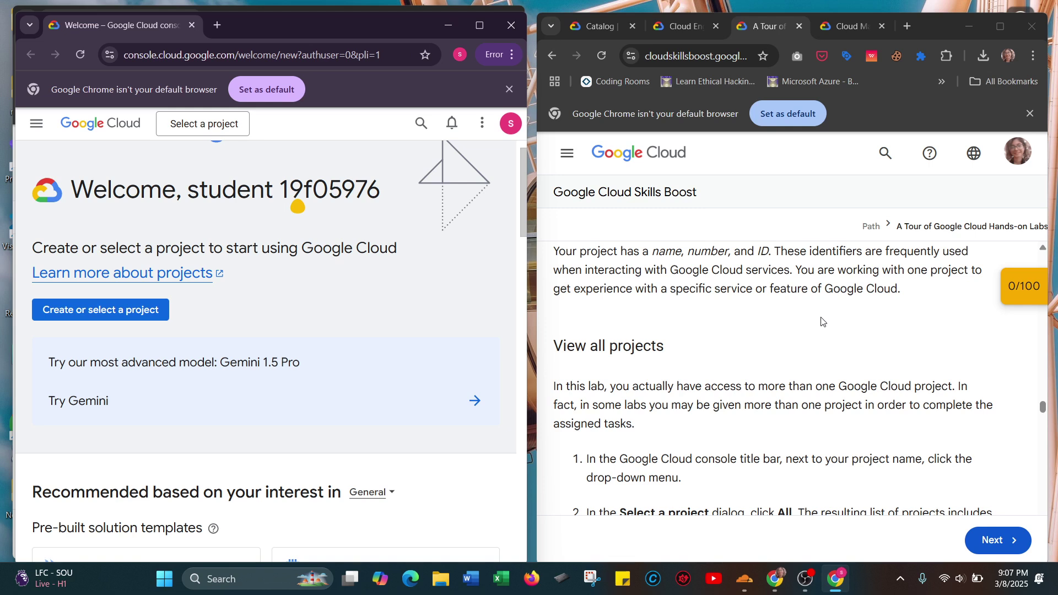
{"action": "scroll", "coordinate": [821, 321], "scroll_direction": "down", "scroll_amount": 2}
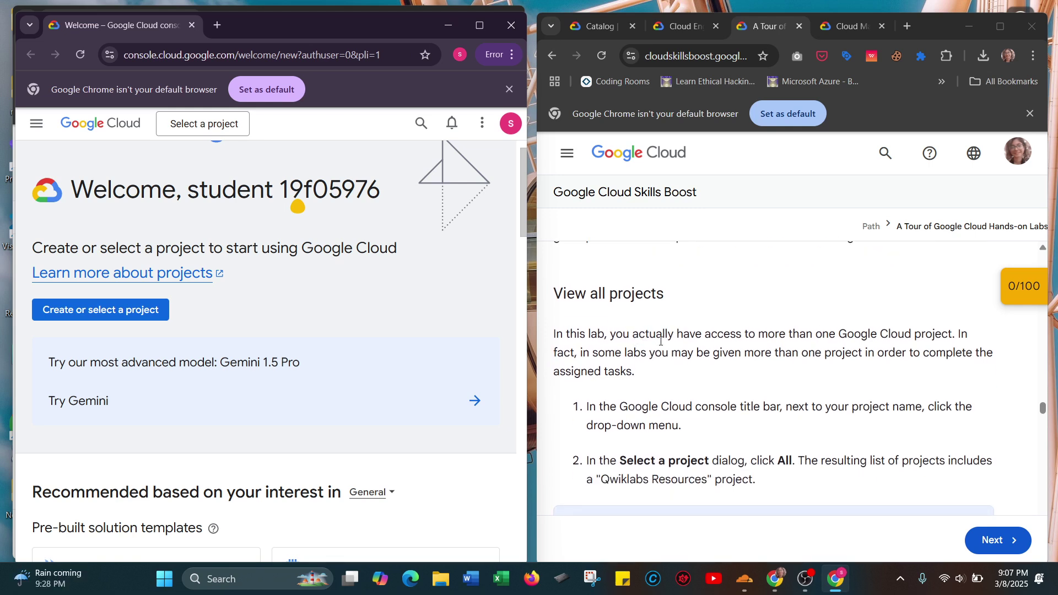
{"action": "scroll", "coordinate": [702, 341], "scroll_direction": "up", "scroll_amount": 2}
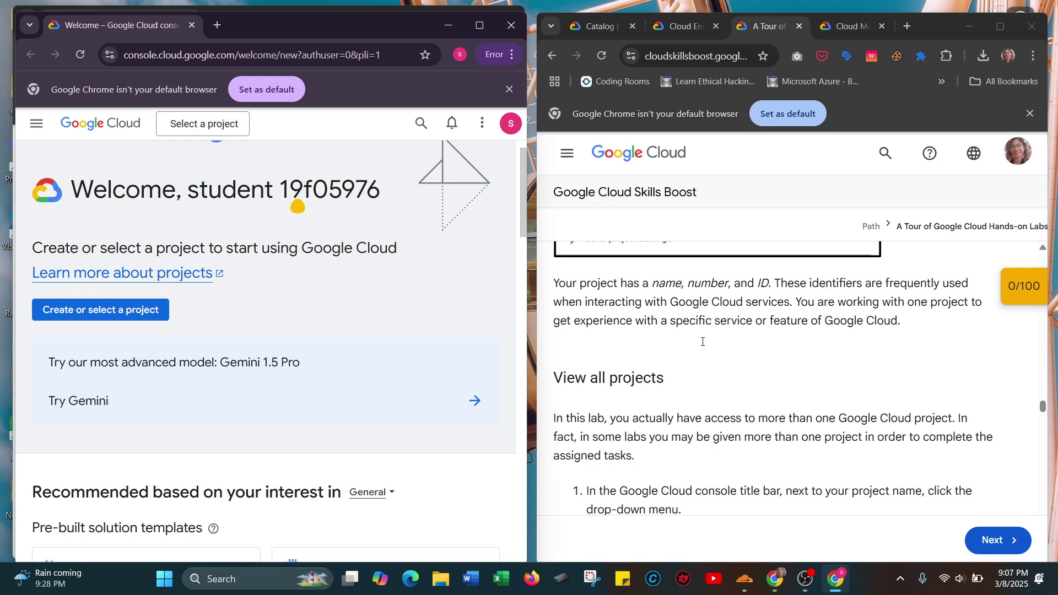
{"action": "scroll", "coordinate": [702, 342], "scroll_direction": "up", "scroll_amount": 3}
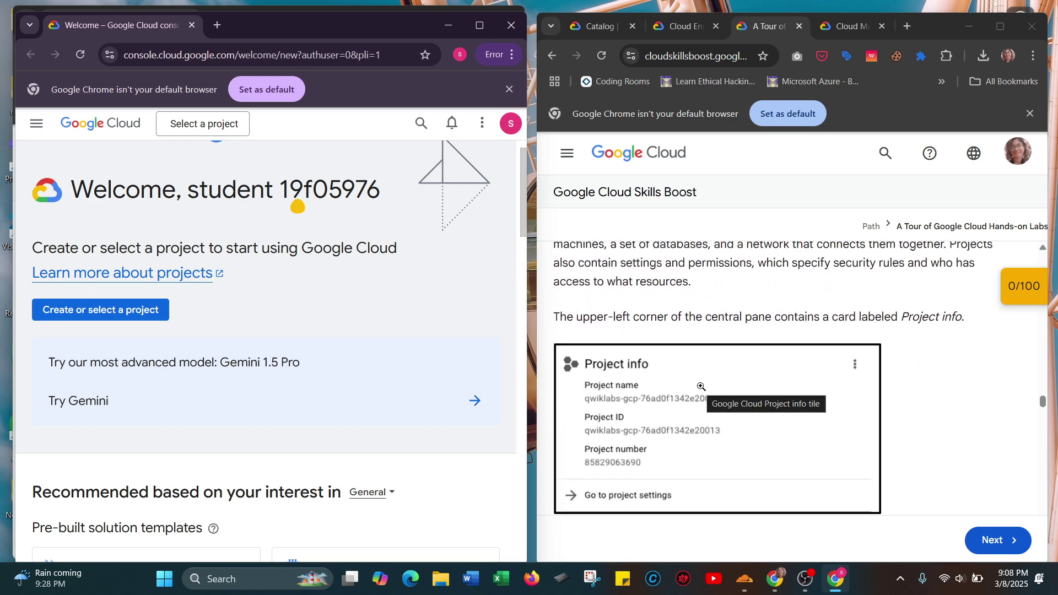
{"action": "scroll", "coordinate": [700, 386], "scroll_direction": "up", "scroll_amount": 1}
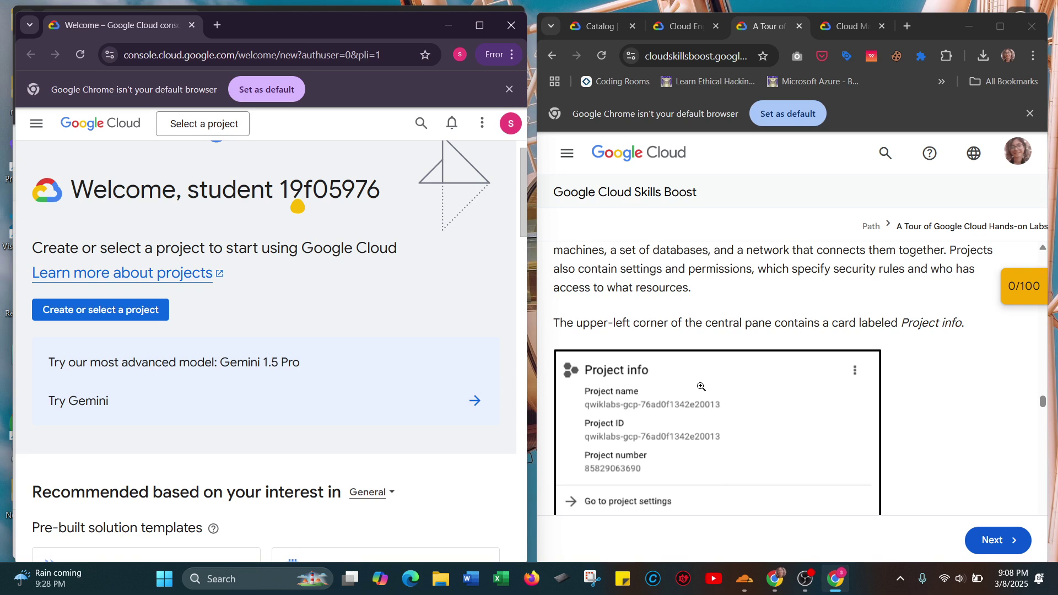
{"action": "scroll", "coordinate": [700, 387], "scroll_direction": "up", "scroll_amount": 1}
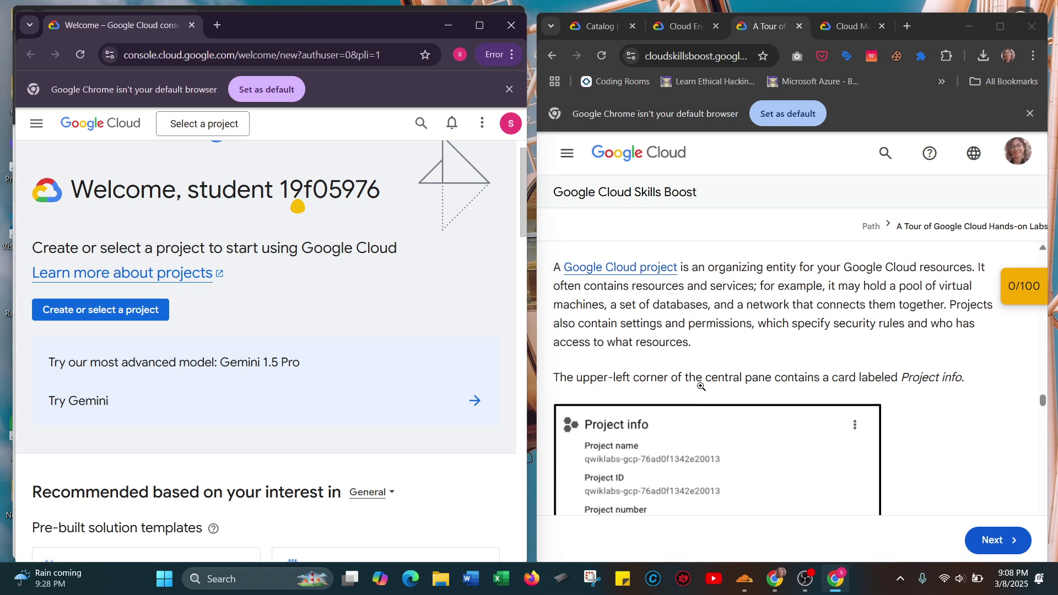
Open the lab's linked Google Cloud project documentation and read its Projects section on project names, IDs and numbers.
{"action": "left_click", "coordinate": [635, 271]}
{"action": "left_click", "coordinate": [635, 271]}
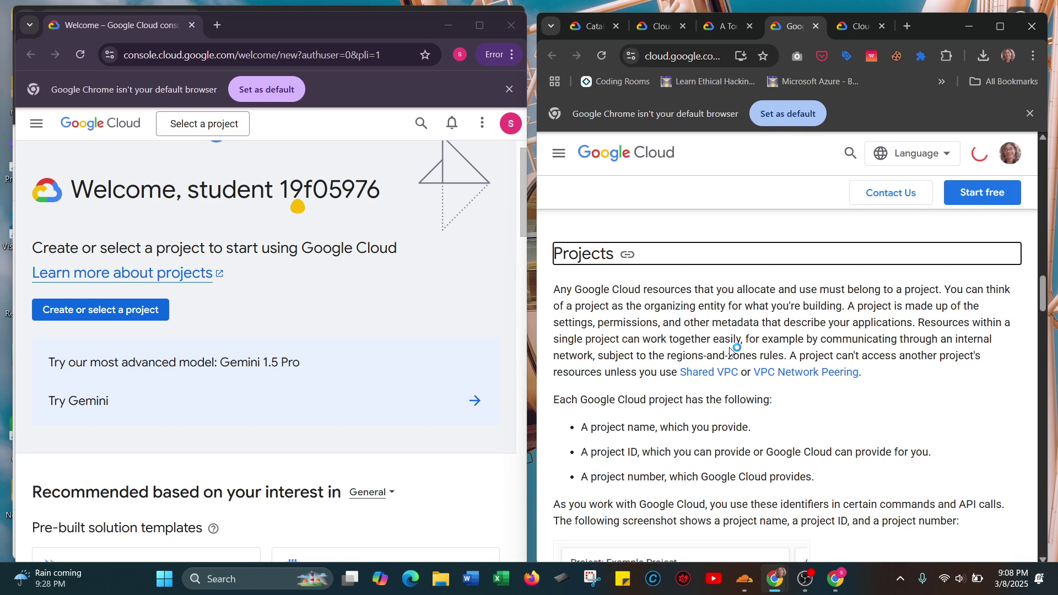
{"action": "scroll", "coordinate": [731, 352], "scroll_direction": "down", "scroll_amount": 1}
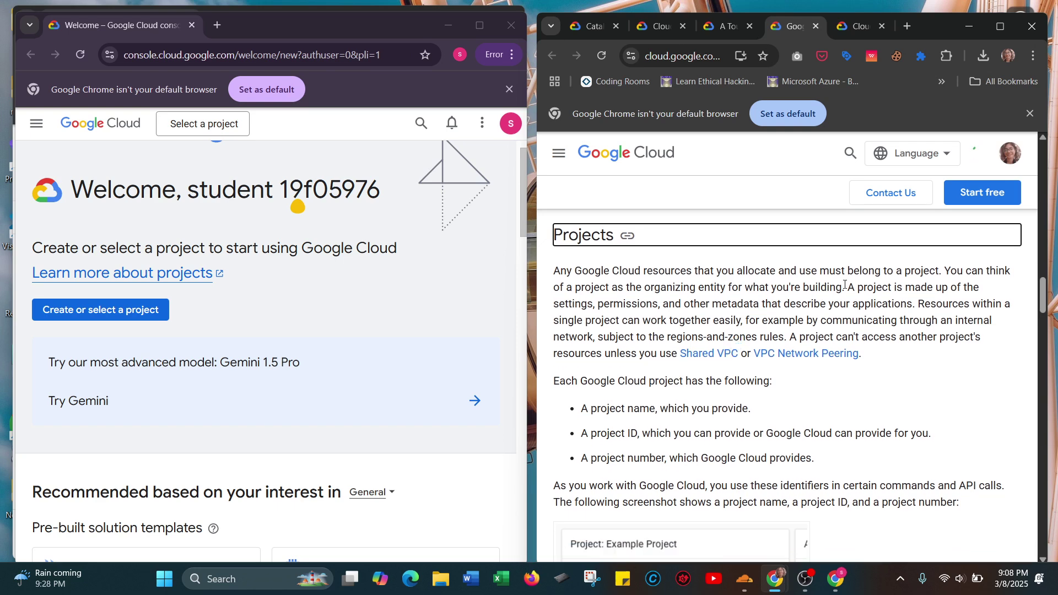
{"action": "scroll", "coordinate": [845, 284], "scroll_direction": "down", "scroll_amount": 2}
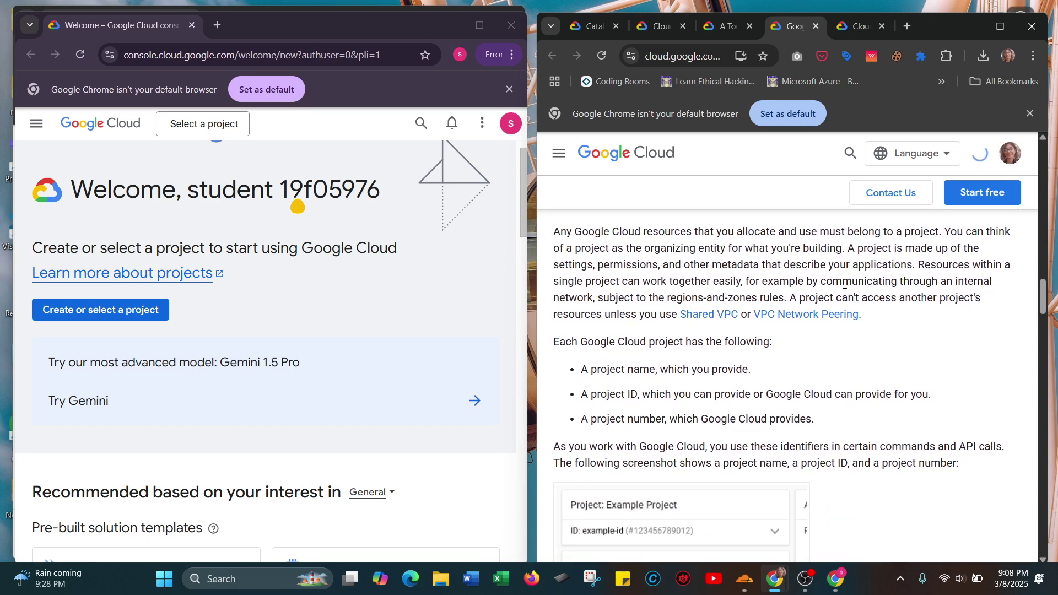
{"action": "scroll", "coordinate": [812, 378], "scroll_direction": "down", "scroll_amount": 1}
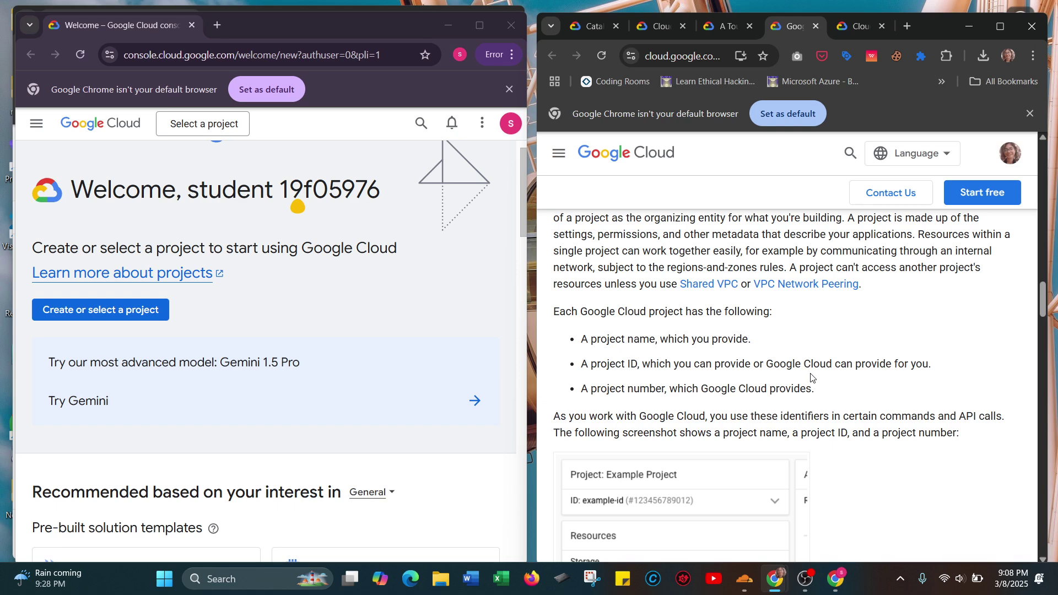
{"action": "scroll", "coordinate": [811, 378], "scroll_direction": "down", "scroll_amount": 3}
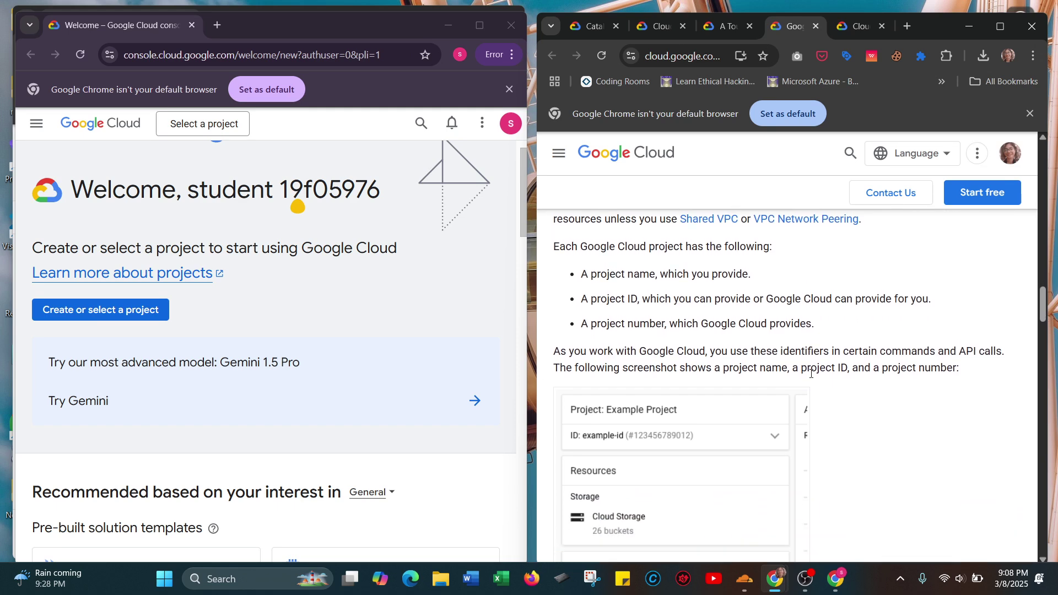
{"action": "scroll", "coordinate": [747, 344], "scroll_direction": "down", "scroll_amount": 5}
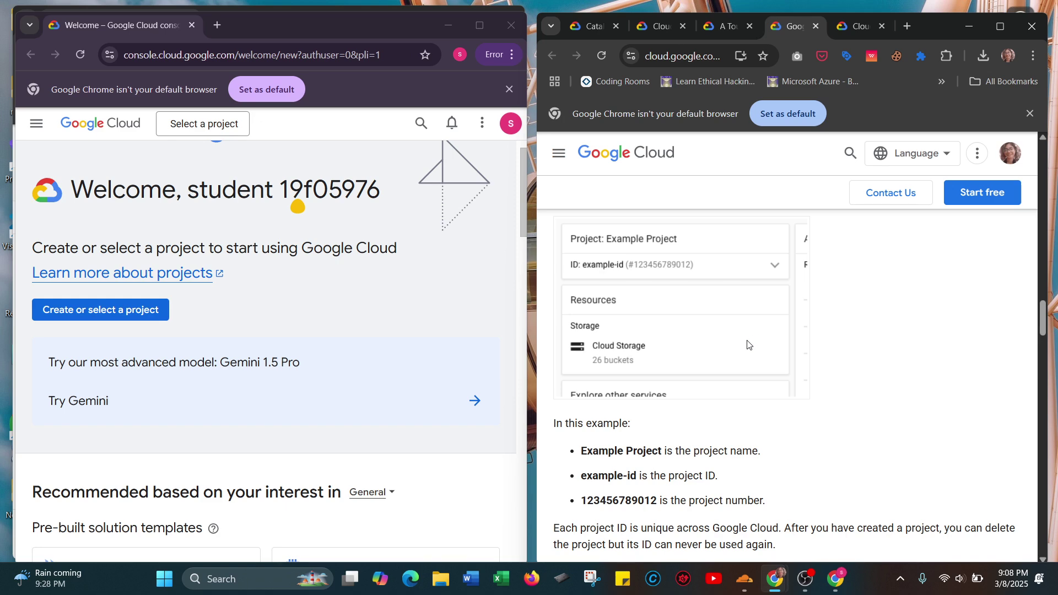
{"action": "scroll", "coordinate": [673, 312], "scroll_direction": "down", "scroll_amount": 2}
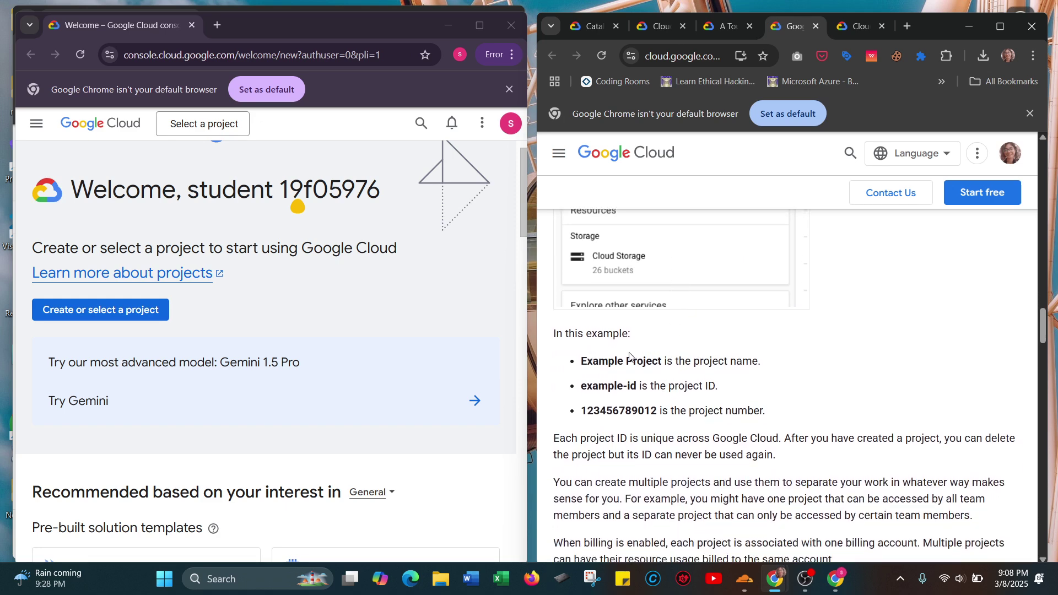
Review the example project's identifiers and read the documentation on project ID uniqueness, multiple projects, billing and namespaces.
{"action": "scroll", "coordinate": [655, 301], "scroll_direction": "up", "scroll_amount": 3}
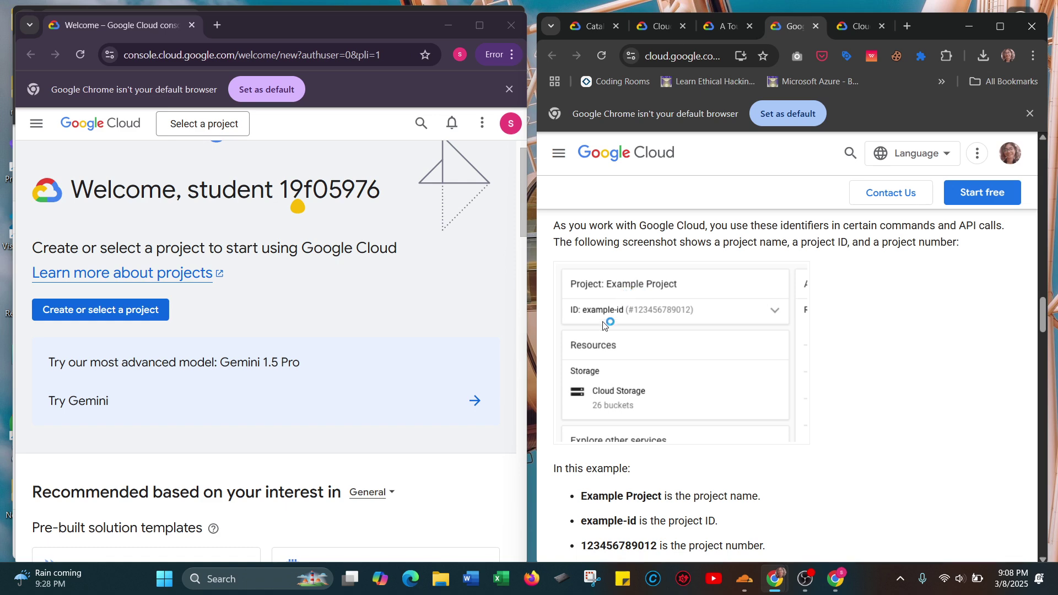
{"action": "scroll", "coordinate": [698, 323], "scroll_direction": "down", "scroll_amount": 2}
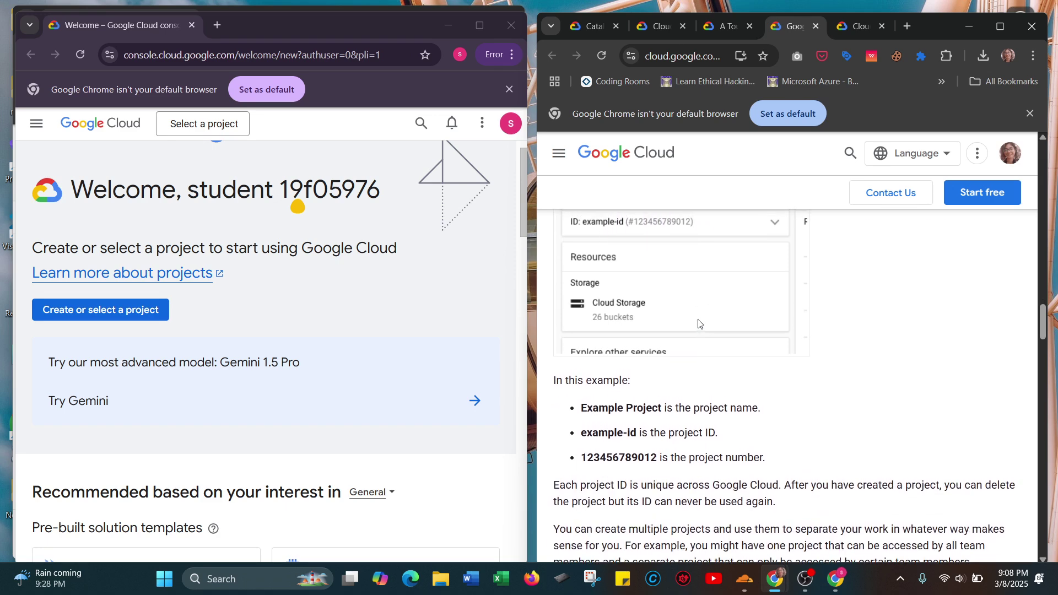
{"action": "scroll", "coordinate": [698, 324], "scroll_direction": "down", "scroll_amount": 2}
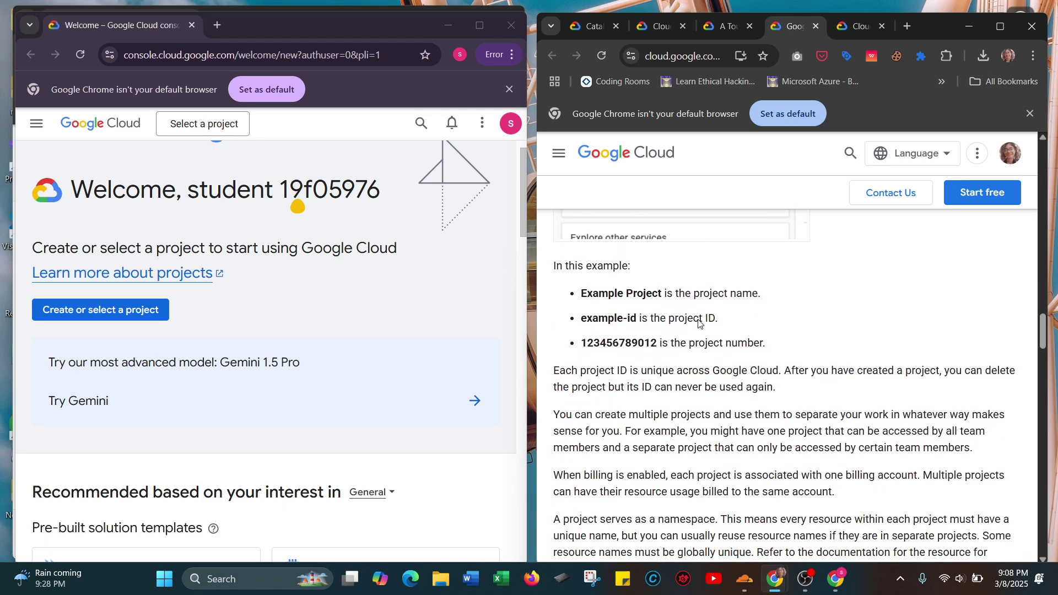
{"action": "scroll", "coordinate": [699, 323], "scroll_direction": "down", "scroll_amount": 1}
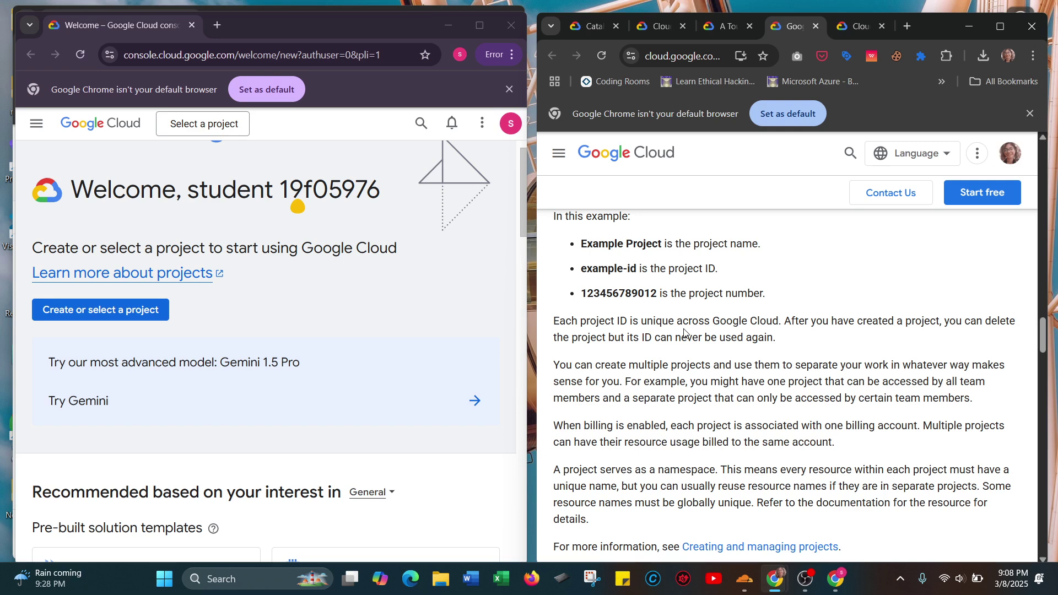
{"action": "scroll", "coordinate": [686, 327], "scroll_direction": "down", "scroll_amount": 1}
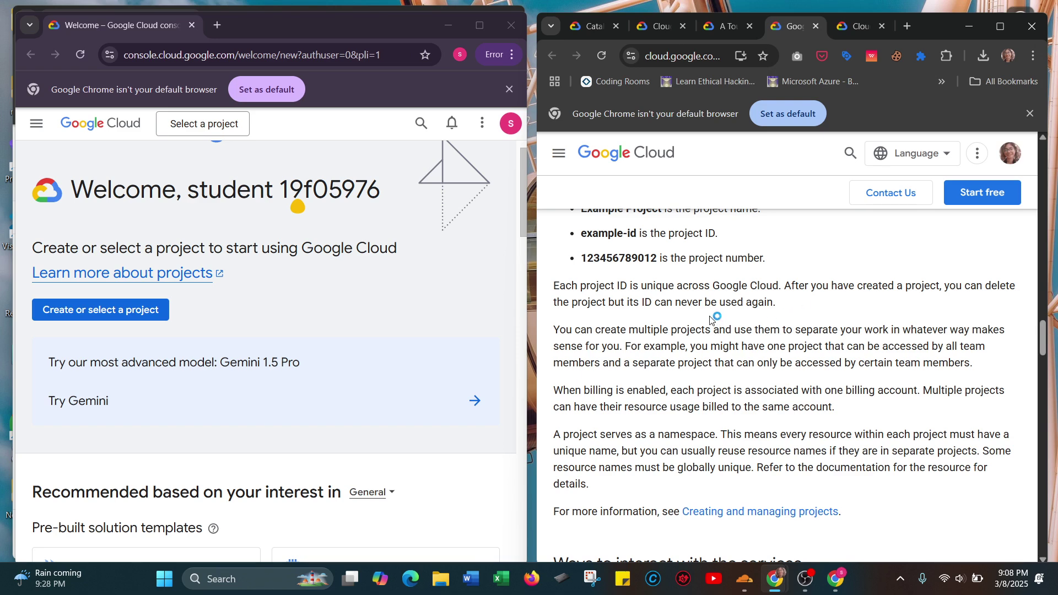
{"action": "scroll", "coordinate": [710, 318], "scroll_direction": "down", "scroll_amount": 6}
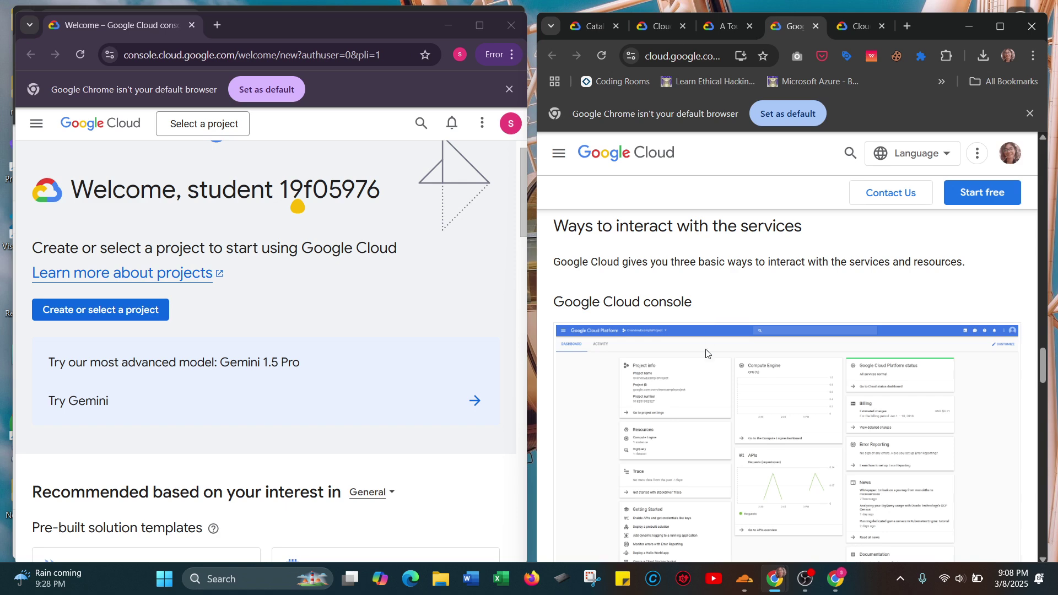
{"action": "scroll", "coordinate": [705, 364], "scroll_direction": "down", "scroll_amount": 1}
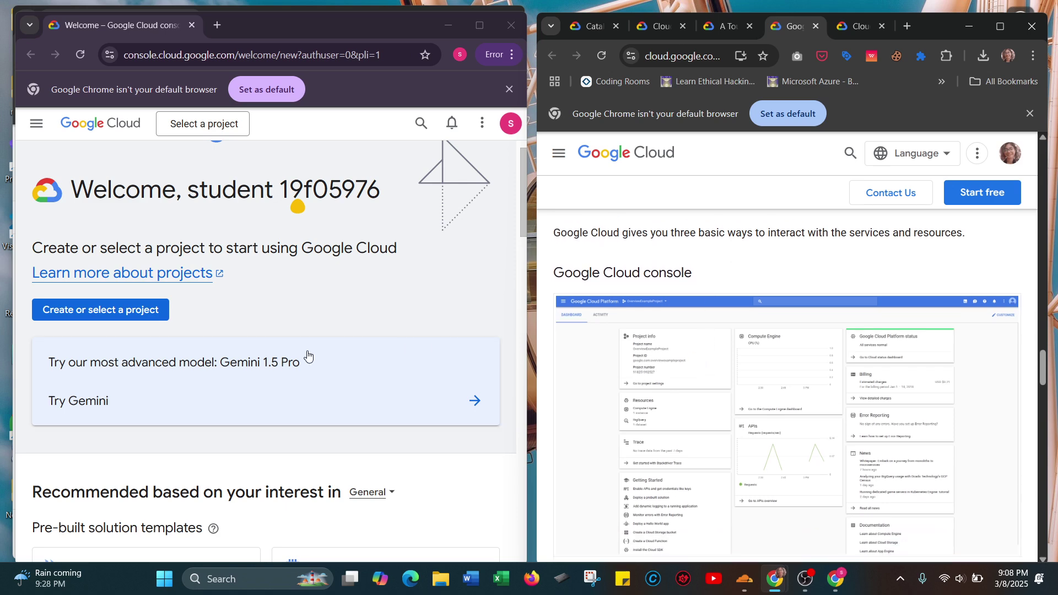
Return to the lab's View all projects instructions and open the list of all projects in the Cloud console.
{"action": "left_click", "coordinate": [722, 26]}
{"action": "scroll", "coordinate": [734, 300], "scroll_direction": "down", "scroll_amount": 1}
{"action": "scroll", "coordinate": [735, 300], "scroll_direction": "down", "scroll_amount": 1}
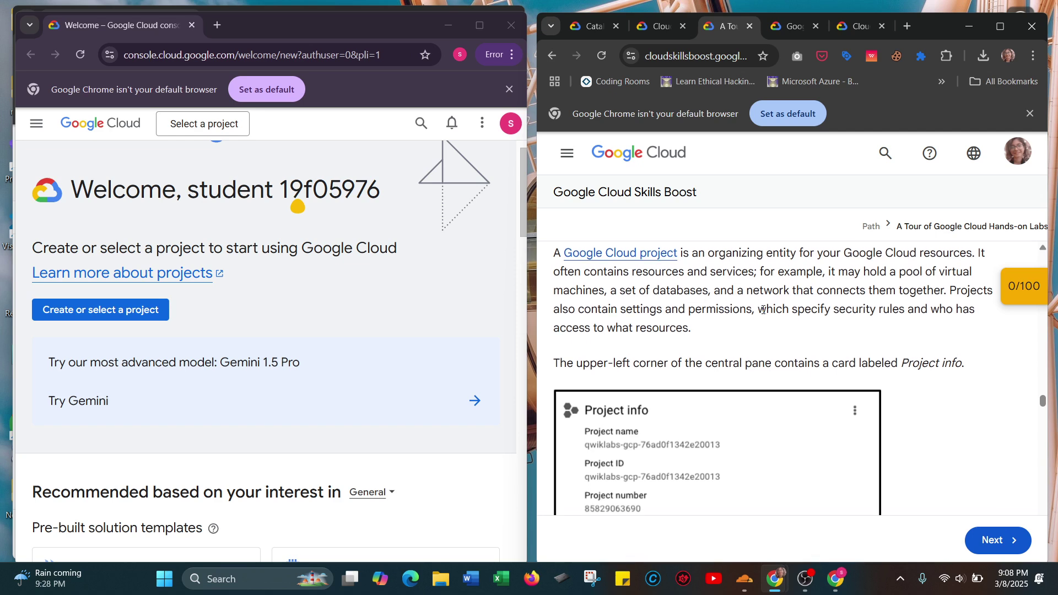
{"action": "scroll", "coordinate": [763, 310], "scroll_direction": "down", "scroll_amount": 10}
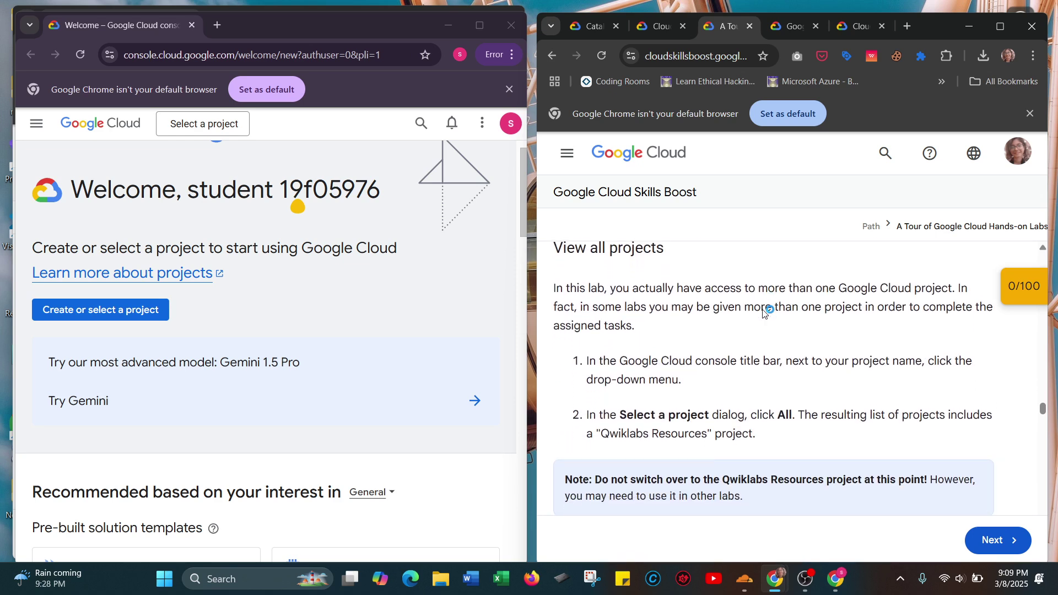
{"action": "scroll", "coordinate": [763, 310], "scroll_direction": "down", "scroll_amount": 1}
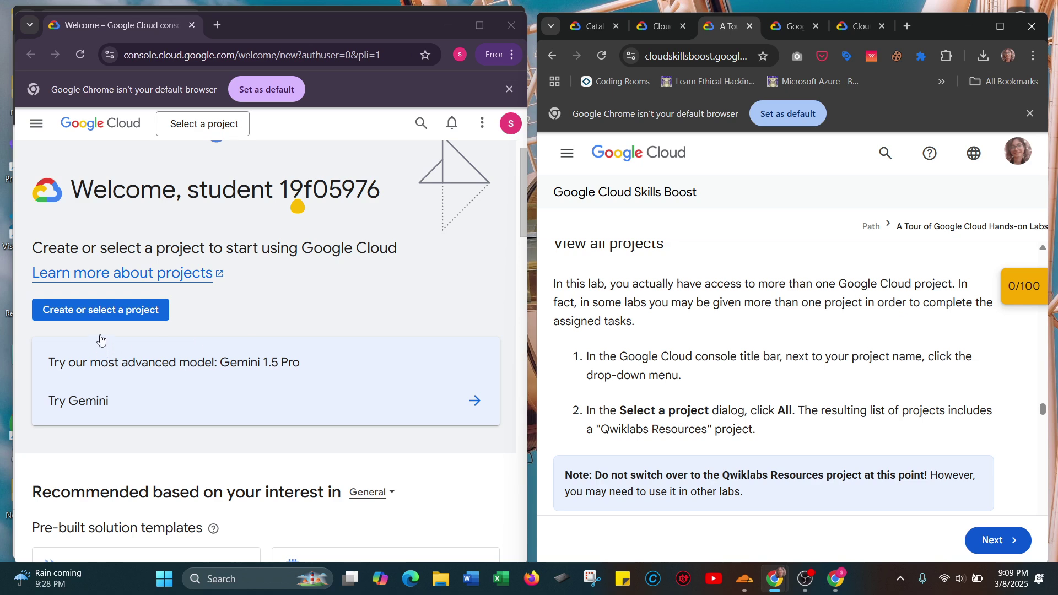
{"action": "left_click", "coordinate": [122, 309]}
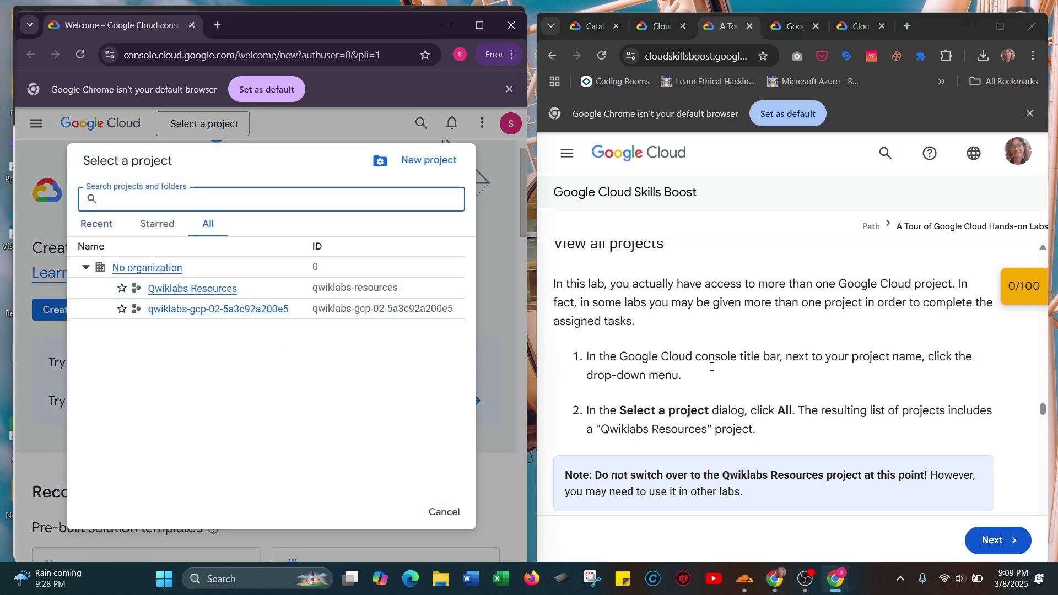
Read the lab's notes on the shared Qwiklabs Resources project, organizing work with projects, and temporary lab projects.
{"action": "scroll", "coordinate": [724, 370], "scroll_direction": "down", "scroll_amount": 1}
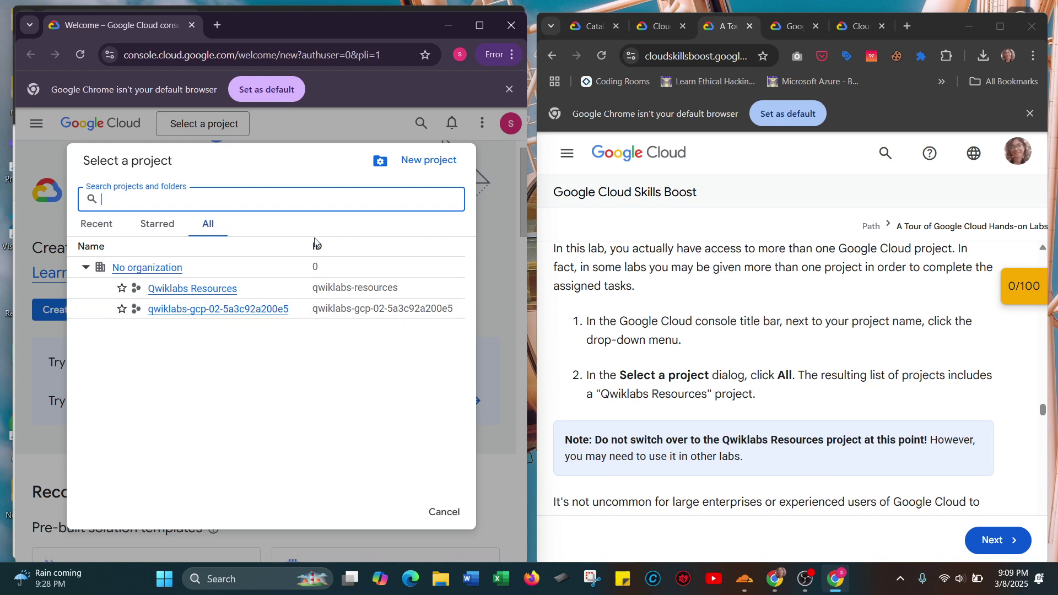
{"action": "scroll", "coordinate": [750, 367], "scroll_direction": "down", "scroll_amount": 1}
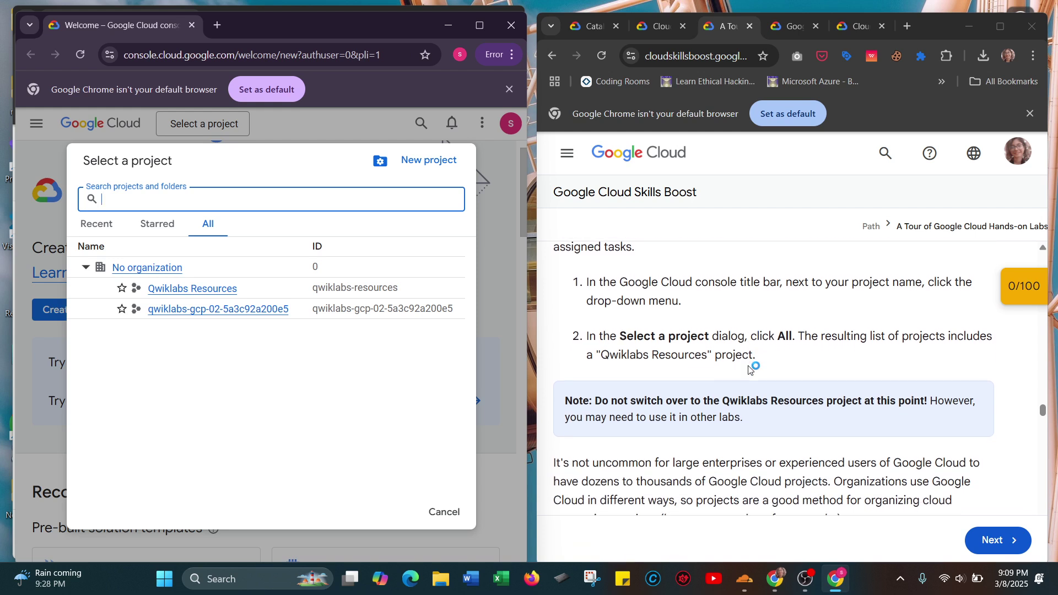
{"action": "scroll", "coordinate": [882, 355], "scroll_direction": "down", "scroll_amount": 1}
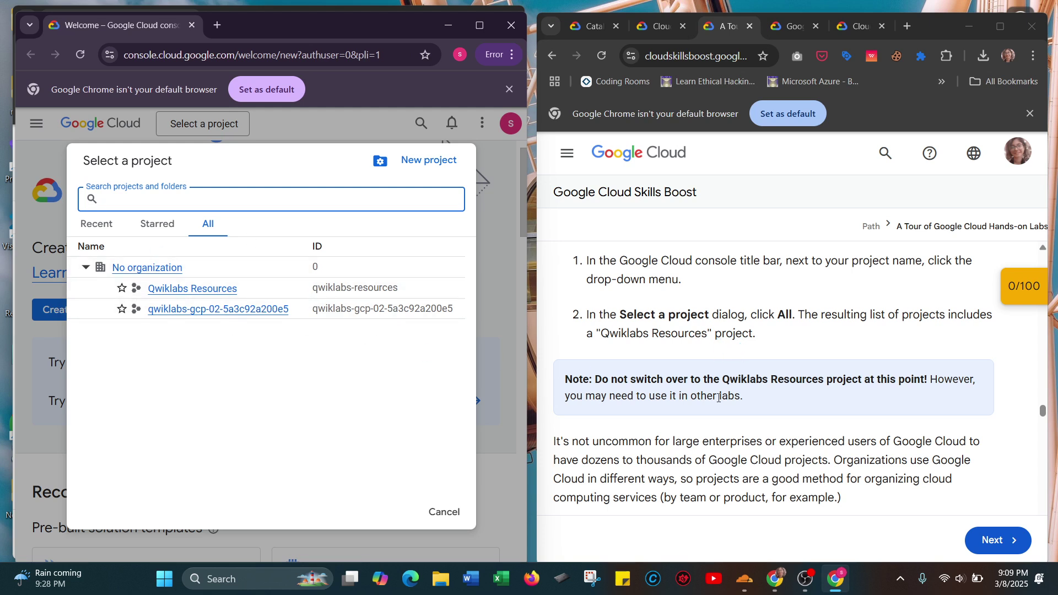
{"action": "scroll", "coordinate": [719, 398], "scroll_direction": "down", "scroll_amount": 1}
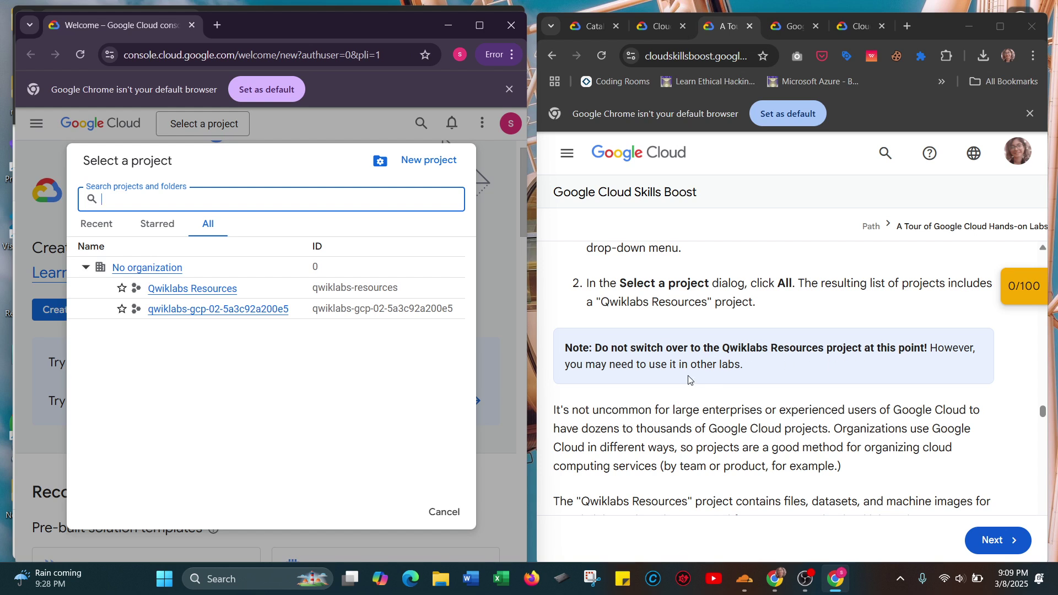
{"action": "scroll", "coordinate": [688, 380], "scroll_direction": "down", "scroll_amount": 1}
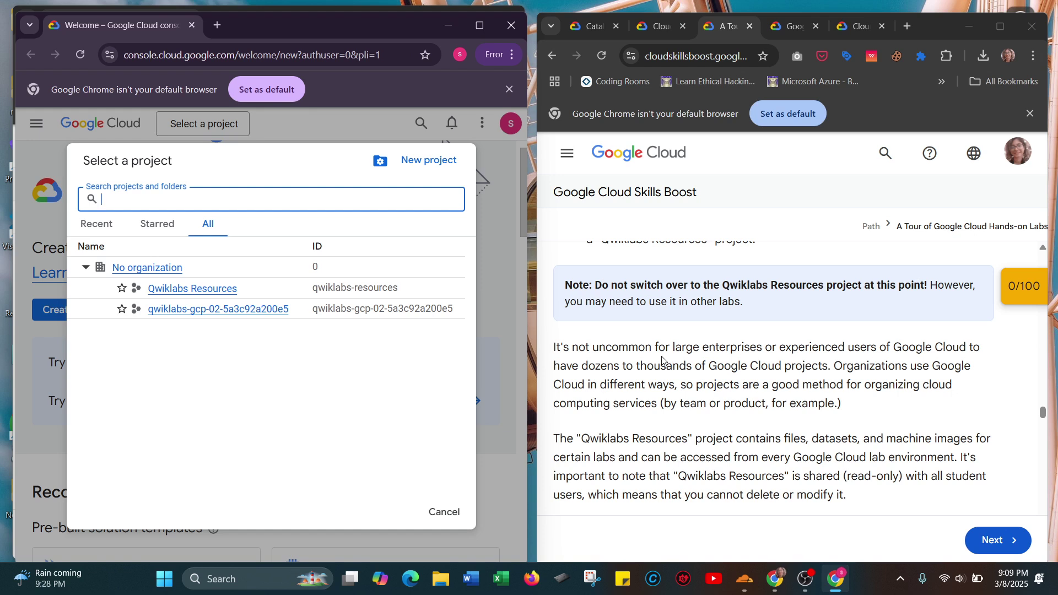
{"action": "scroll", "coordinate": [662, 359], "scroll_direction": "down", "scroll_amount": 1}
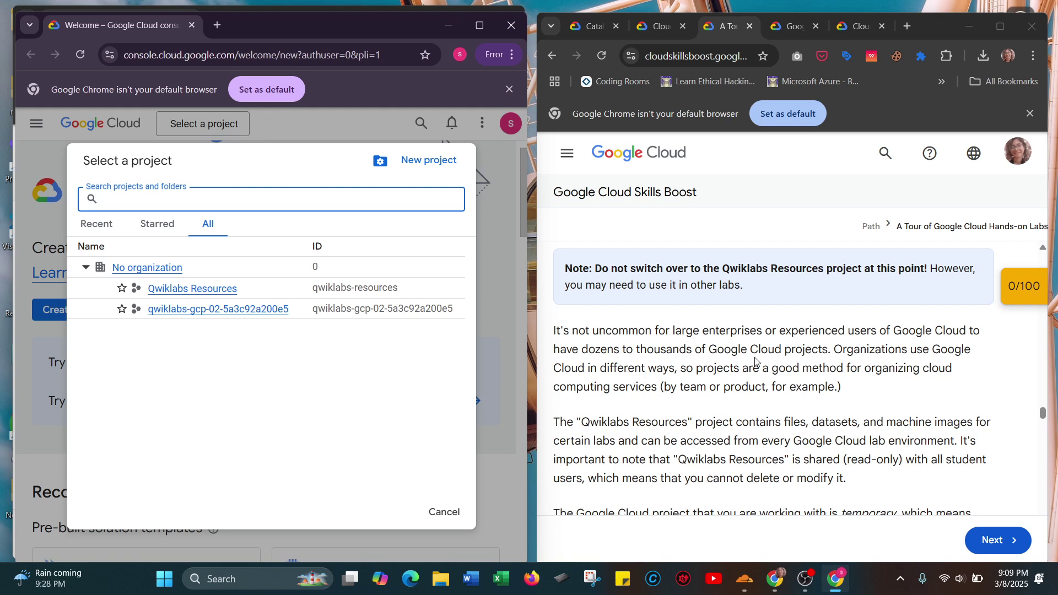
{"action": "scroll", "coordinate": [755, 361], "scroll_direction": "down", "scroll_amount": 1}
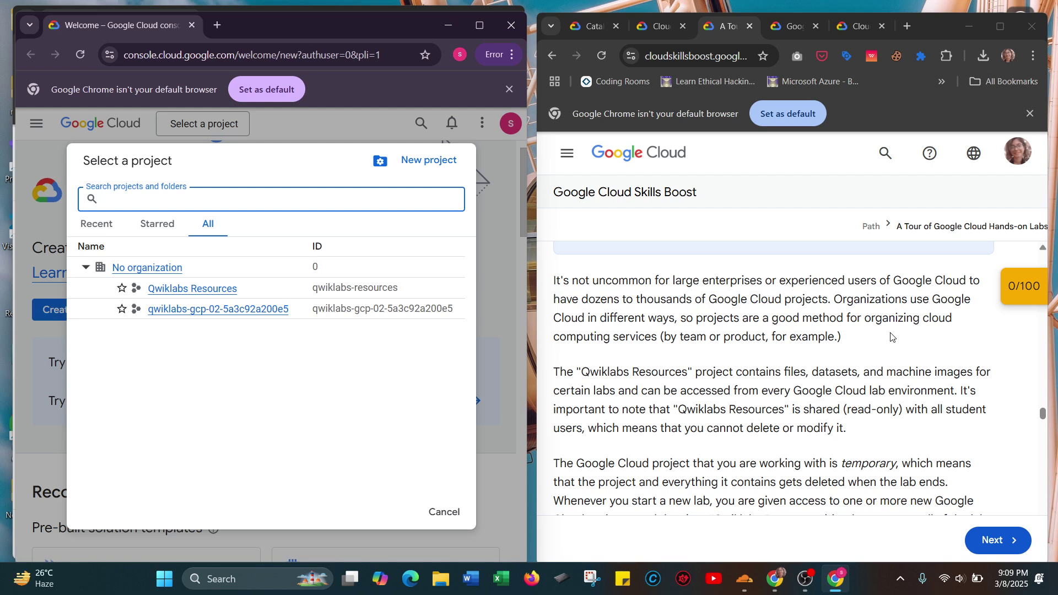
{"action": "scroll", "coordinate": [892, 336], "scroll_direction": "down", "scroll_amount": 1}
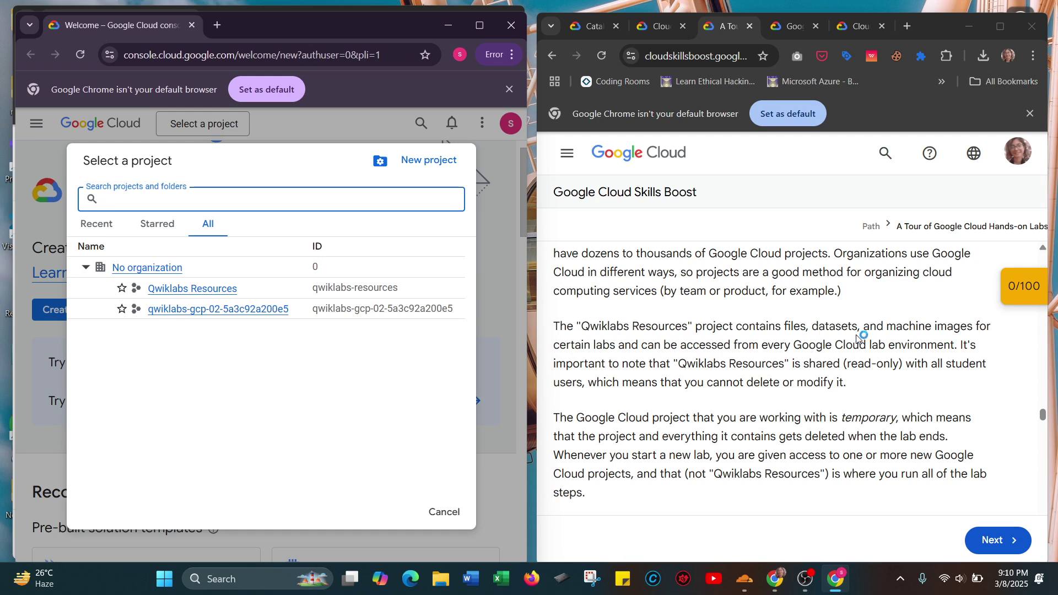
{"action": "scroll", "coordinate": [857, 338], "scroll_direction": "down", "scroll_amount": 1}
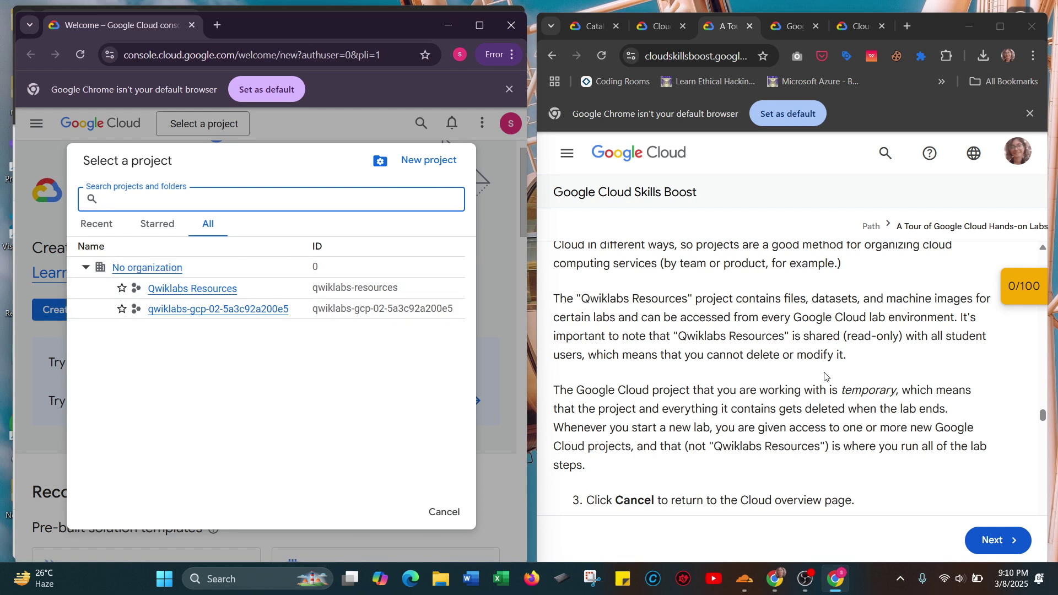
{"action": "scroll", "coordinate": [825, 376], "scroll_direction": "down", "scroll_amount": 1}
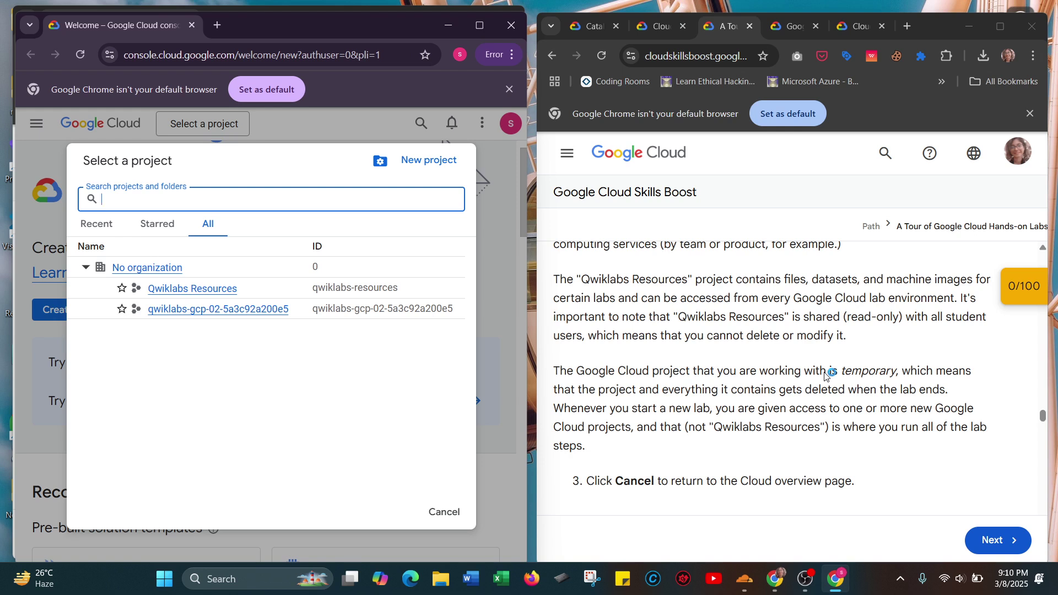
{"action": "scroll", "coordinate": [826, 374], "scroll_direction": "down", "scroll_amount": 1}
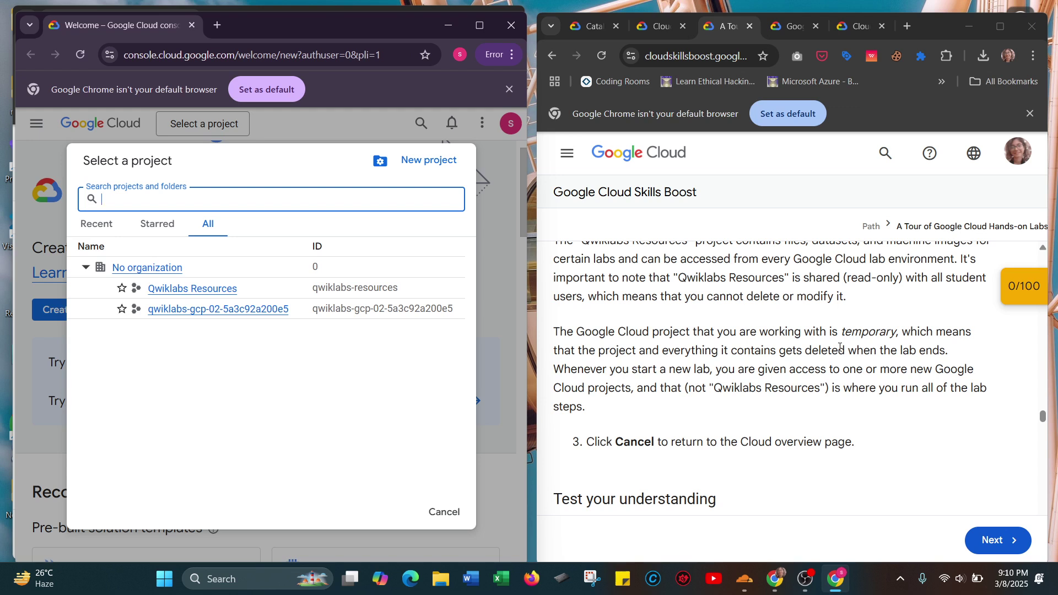
{"action": "scroll", "coordinate": [839, 347], "scroll_direction": "down", "scroll_amount": 1}
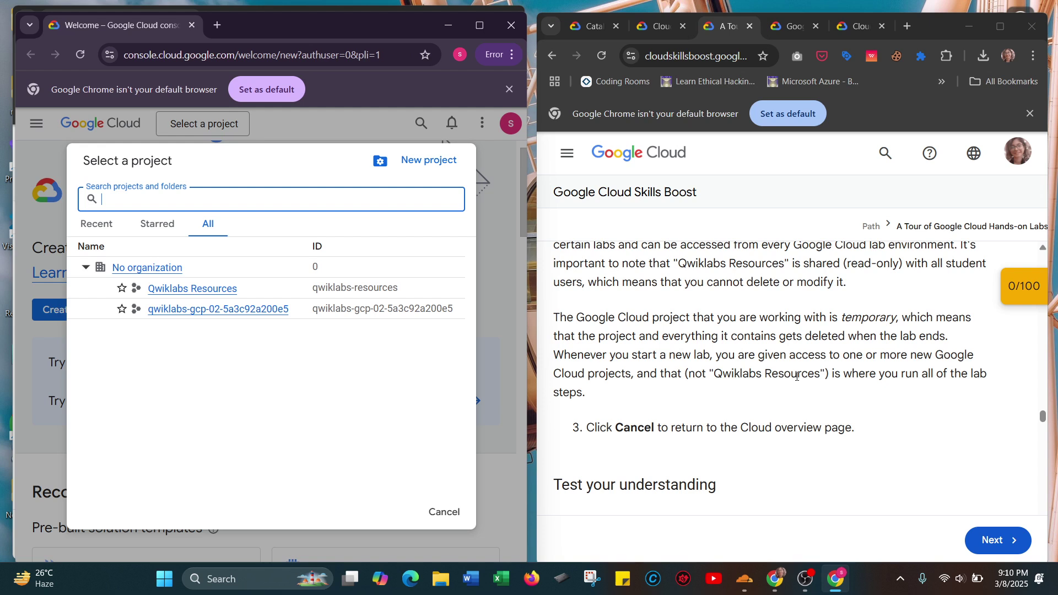
{"action": "scroll", "coordinate": [796, 376], "scroll_direction": "down", "scroll_amount": 1}
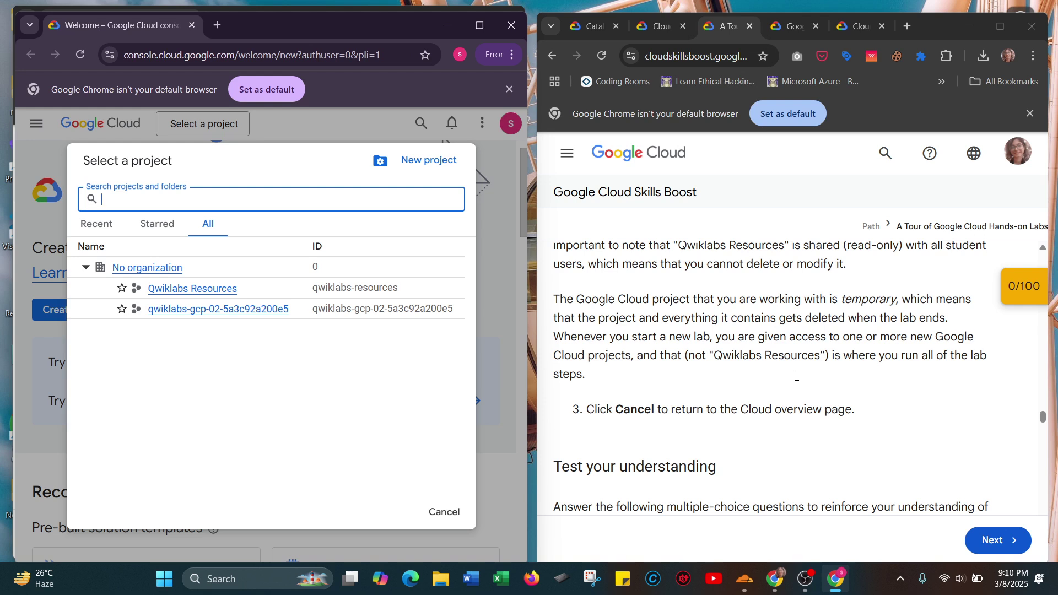
Answer the Test your understanding question on the organizing entity for anything built with Google Cloud with Google Cloud Project and submit it.
{"action": "scroll", "coordinate": [796, 376], "scroll_direction": "down", "scroll_amount": 3}
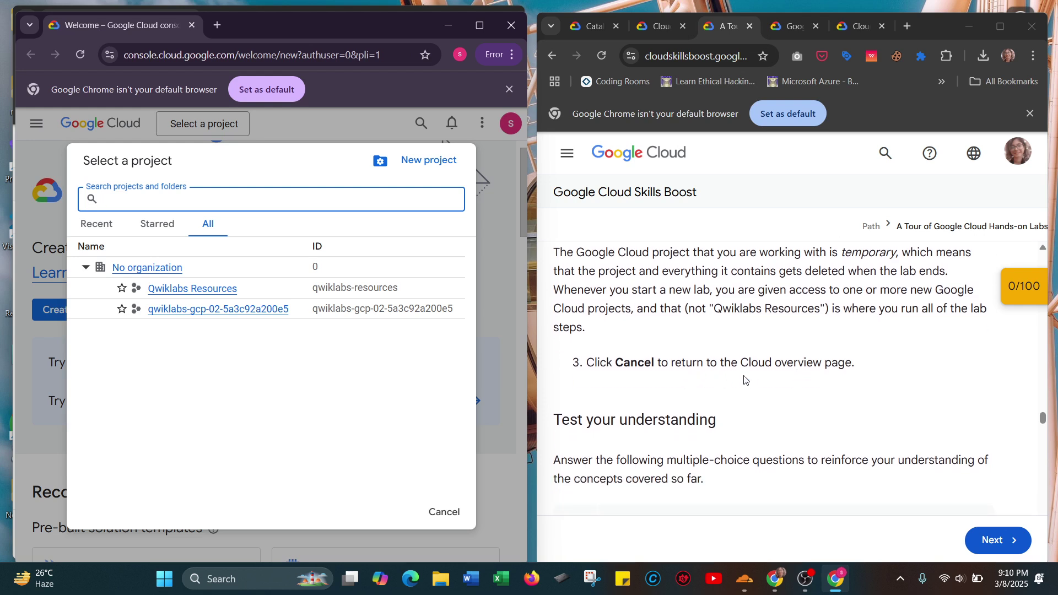
{"action": "scroll", "coordinate": [680, 389], "scroll_direction": "down", "scroll_amount": 2}
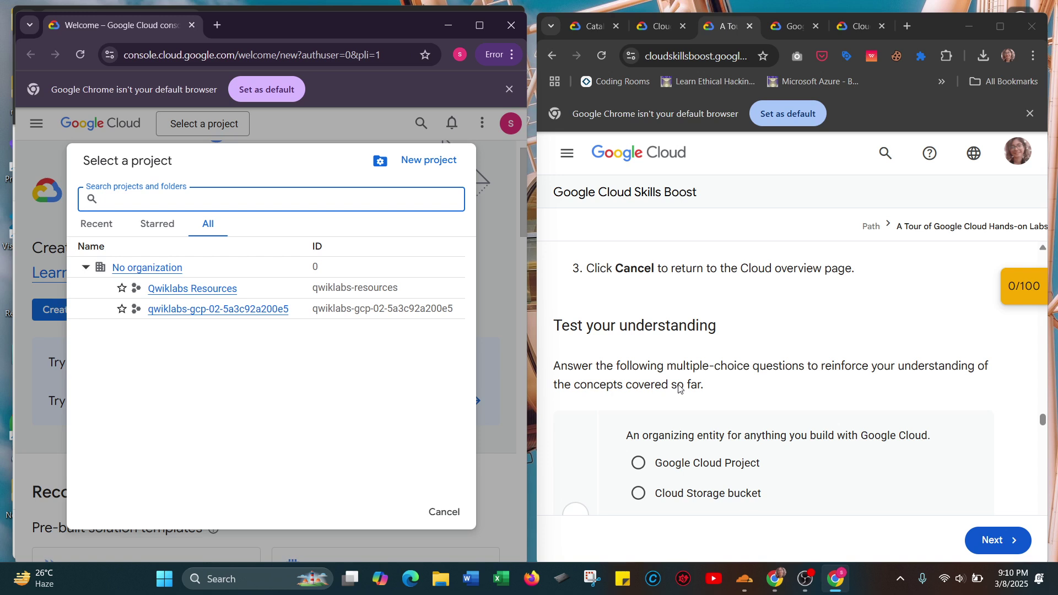
{"action": "scroll", "coordinate": [661, 362], "scroll_direction": "down", "scroll_amount": 1}
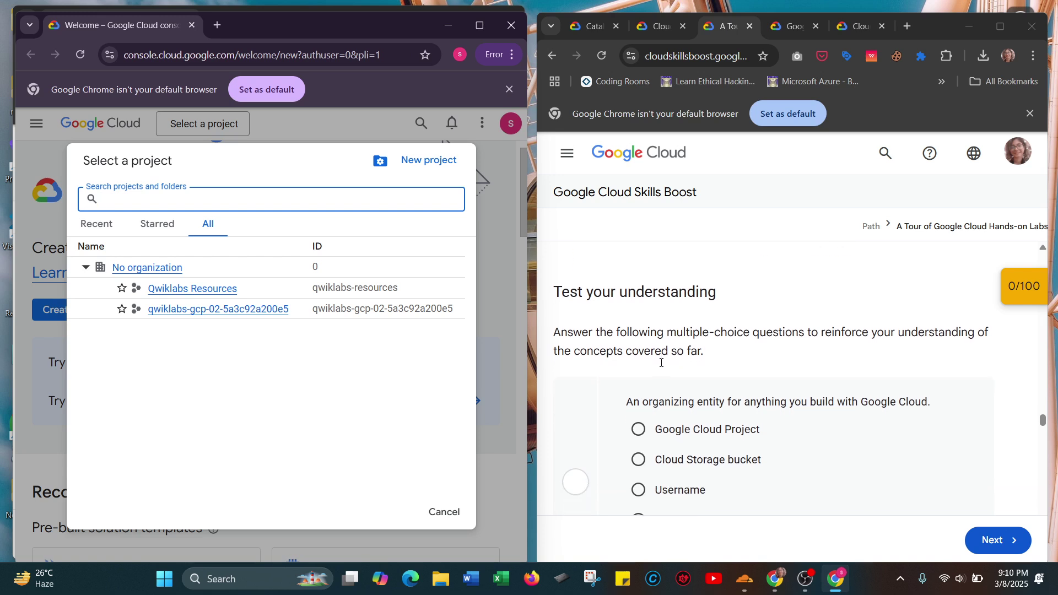
{"action": "scroll", "coordinate": [738, 378], "scroll_direction": "down", "scroll_amount": 1}
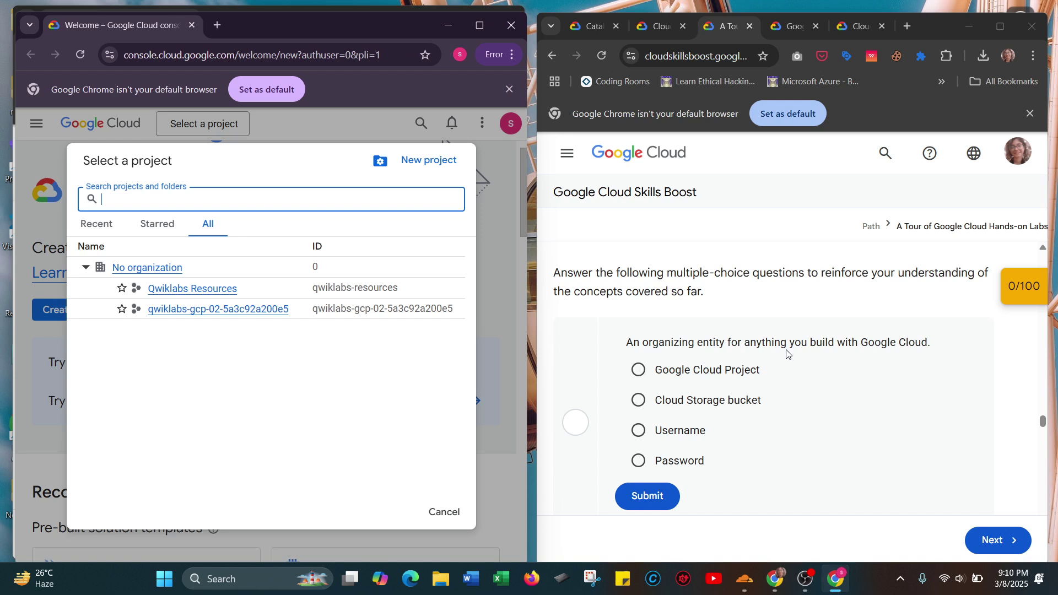
{"action": "left_click", "coordinate": [650, 380]}
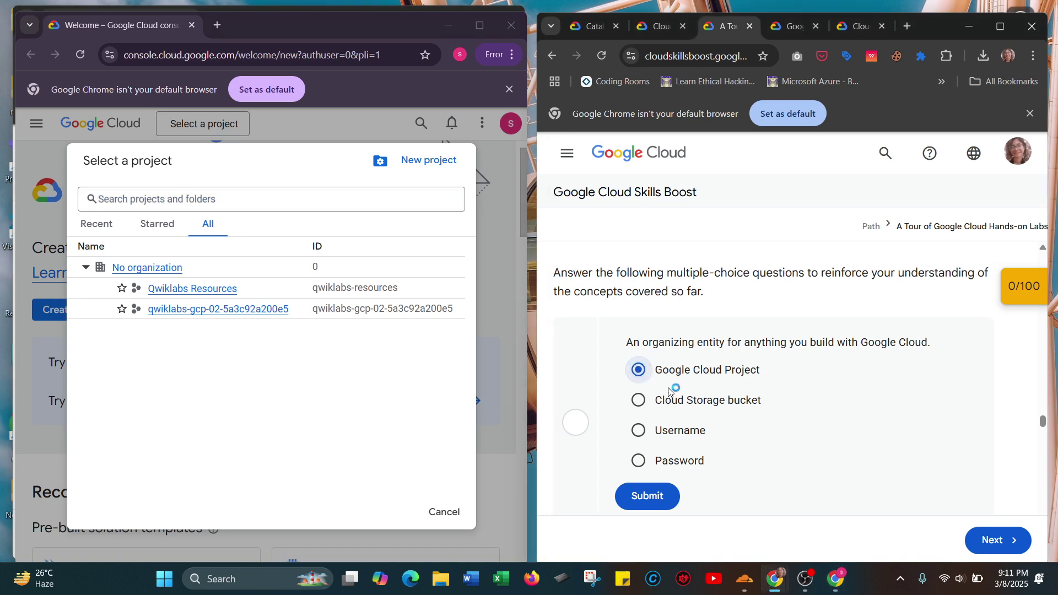
{"action": "left_click", "coordinate": [631, 495]}
Submit True for the statement that Qwiklabs Resources is shared read-only with all users and cannot be deleted or modified.
{"action": "scroll", "coordinate": [748, 466], "scroll_direction": "down", "scroll_amount": 5}
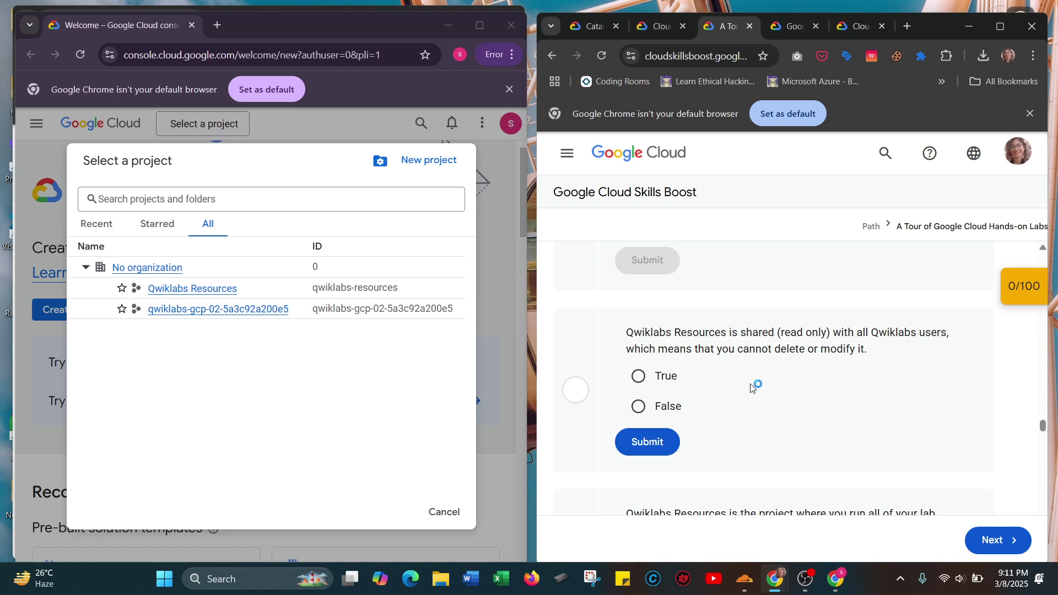
{"action": "left_click", "coordinate": [667, 378]}
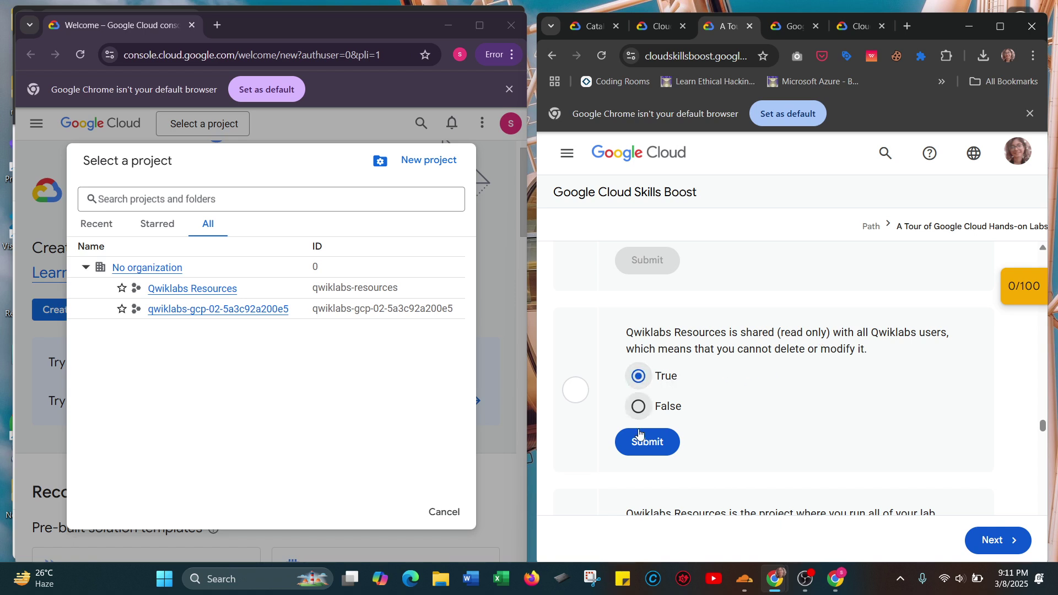
{"action": "left_click", "coordinate": [636, 441]}
Answer whether Qwiklabs Resources is the project where all lab steps run, trying True first and submitting False as the final answer.
{"action": "scroll", "coordinate": [638, 443], "scroll_direction": "down", "scroll_amount": 3}
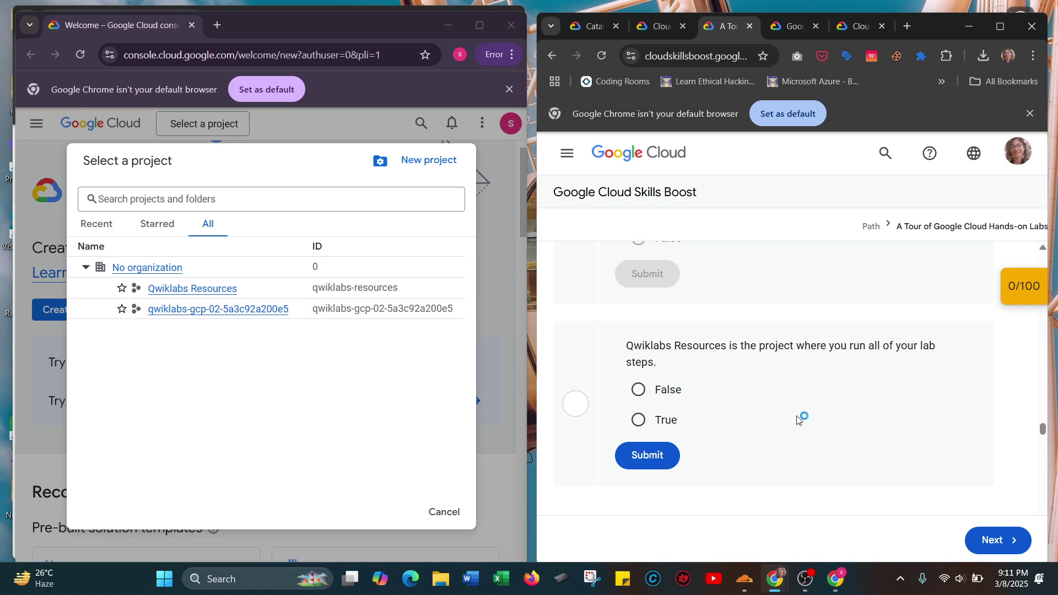
{"action": "scroll", "coordinate": [799, 416], "scroll_direction": "down", "scroll_amount": 1}
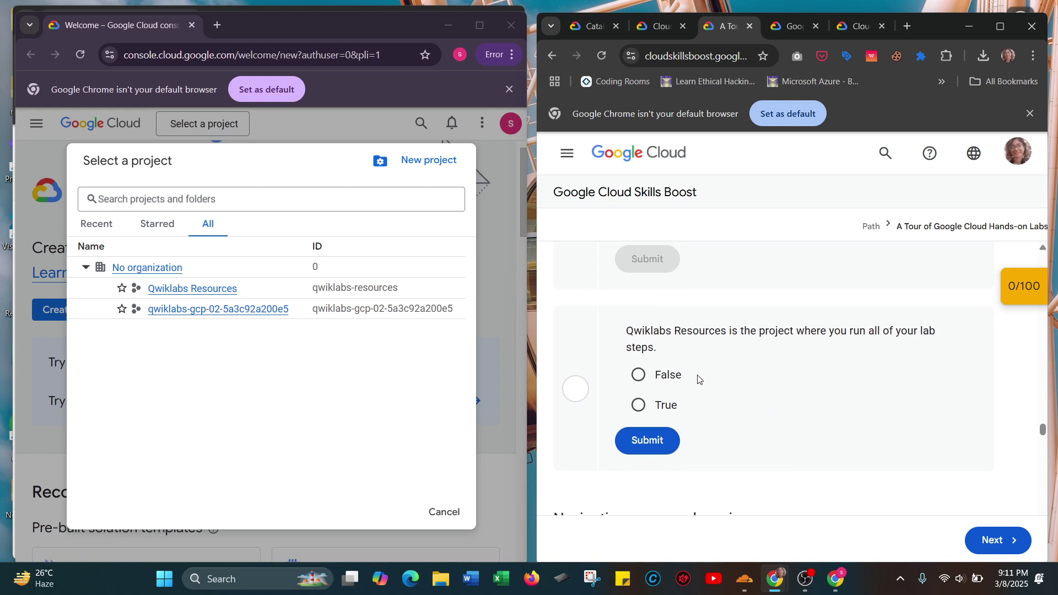
{"action": "left_click", "coordinate": [652, 410]}
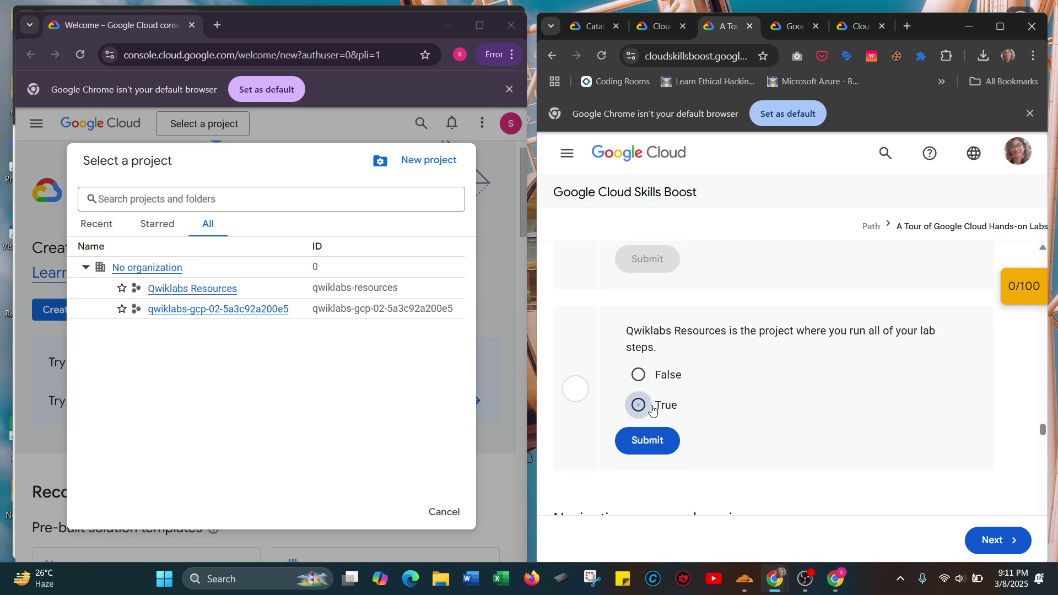
{"action": "left_click", "coordinate": [653, 439]}
{"action": "left_click", "coordinate": [638, 374]}
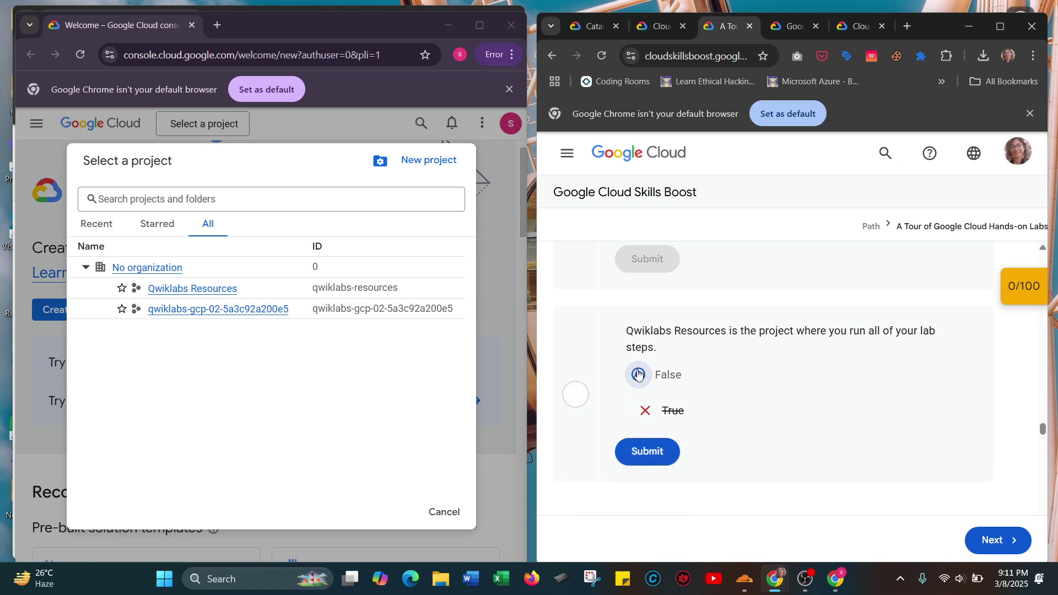
{"action": "left_click", "coordinate": [643, 450]}
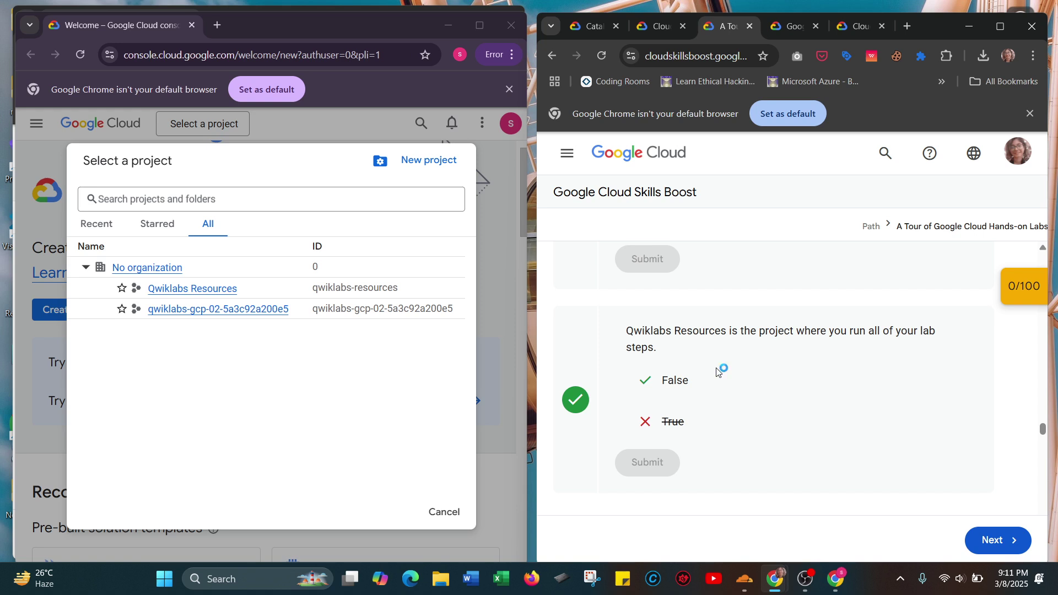
Close the project selection dialog in the Cloud console and read the lab's Navigation menu and services instructions.
{"action": "scroll", "coordinate": [718, 371], "scroll_direction": "down", "scroll_amount": 4}
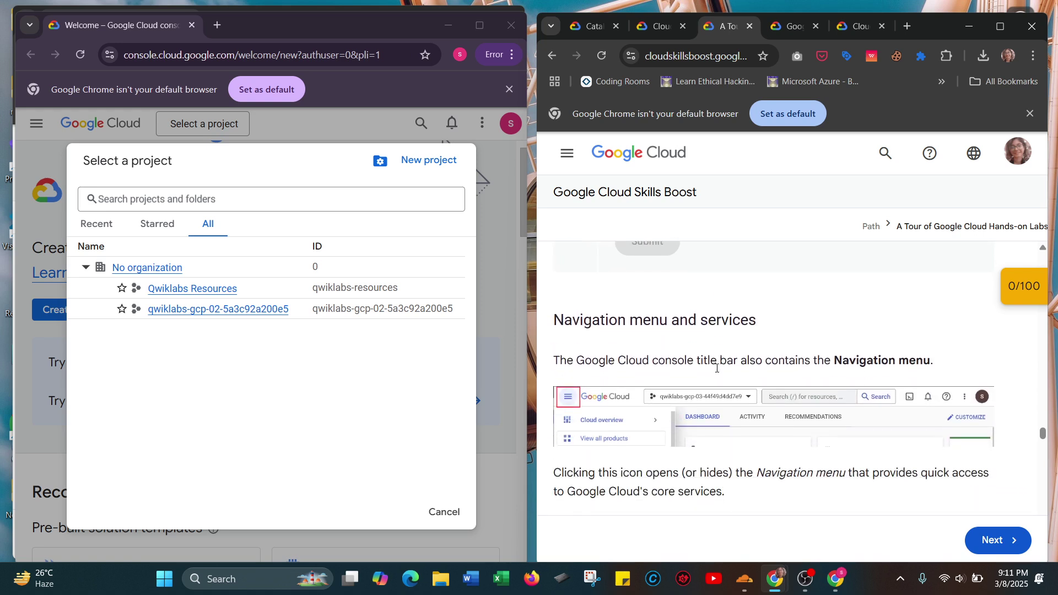
{"action": "scroll", "coordinate": [716, 368], "scroll_direction": "down", "scroll_amount": 1}
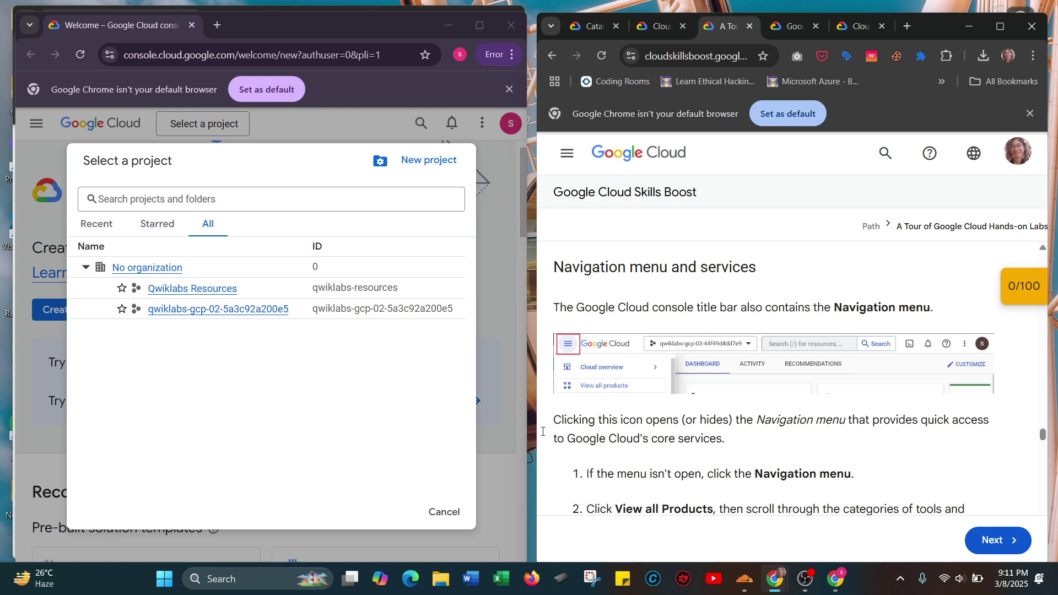
{"action": "left_click", "coordinate": [444, 512]}
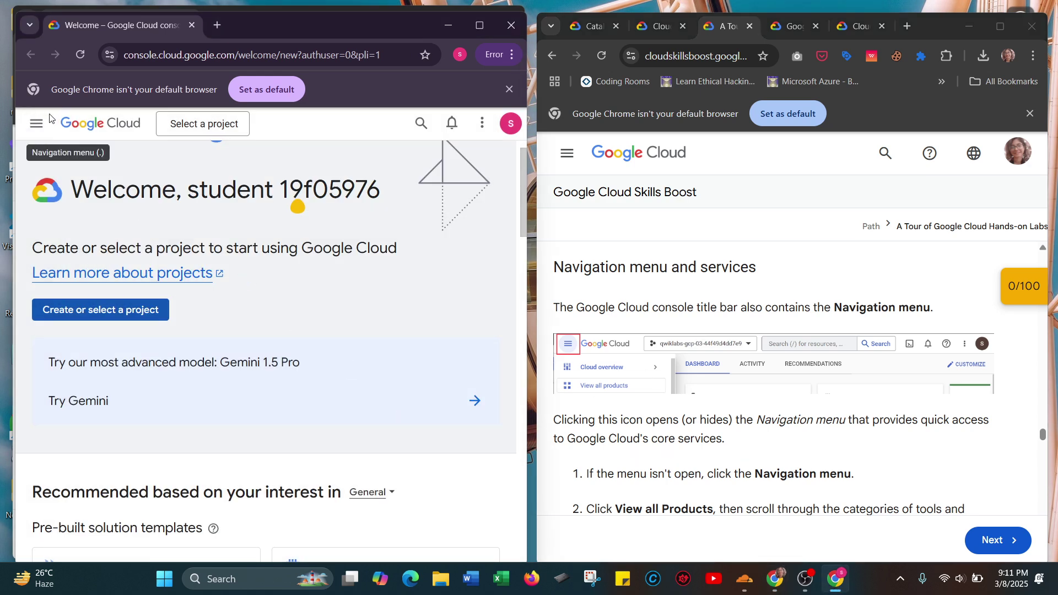
{"action": "scroll", "coordinate": [767, 298], "scroll_direction": "down", "scroll_amount": 2}
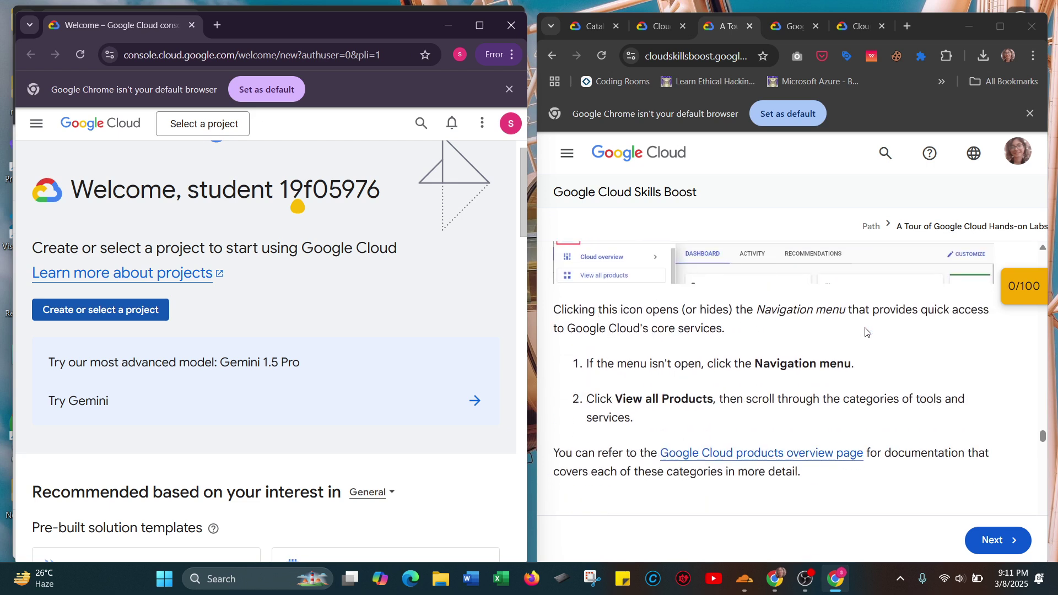
{"action": "scroll", "coordinate": [848, 328], "scroll_direction": "down", "scroll_amount": 1}
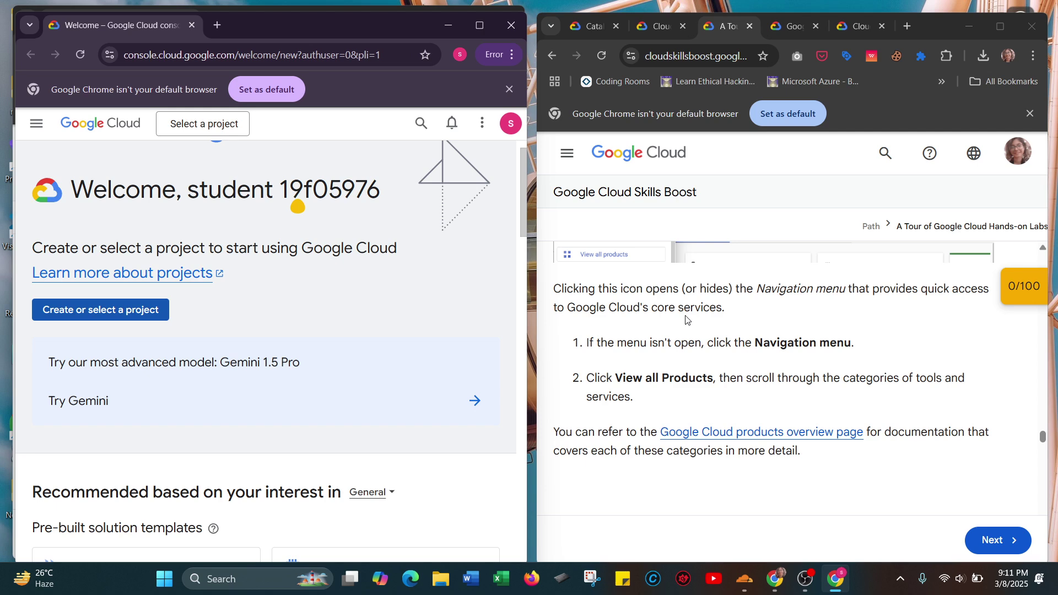
Open the Cloud console's Navigation menu, look through the pinned products and their submenus, and close it again.
{"action": "left_click", "coordinate": [37, 125]}
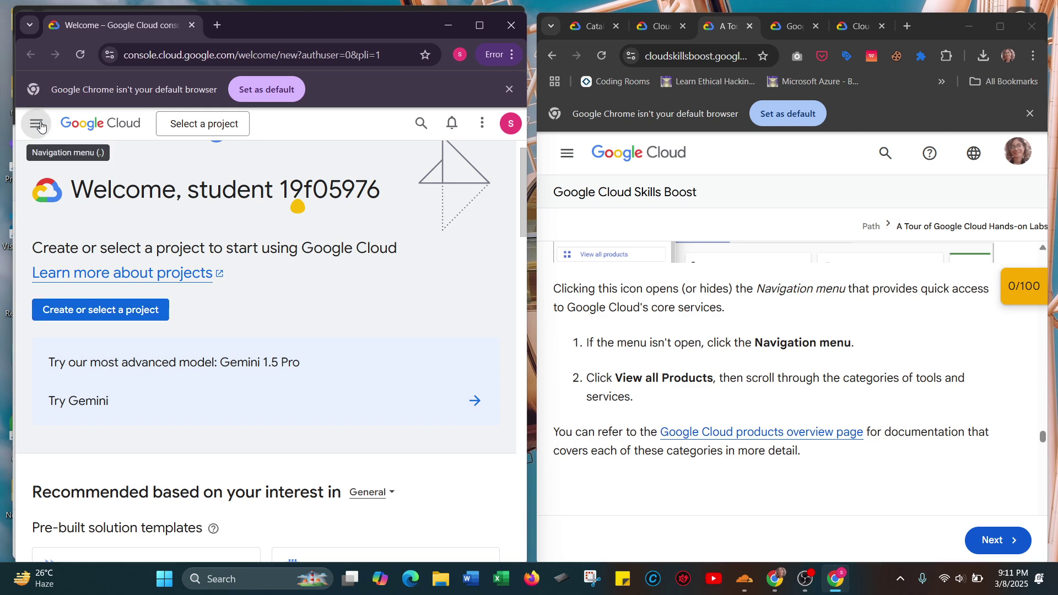
{"action": "scroll", "coordinate": [83, 313], "scroll_direction": "down", "scroll_amount": 2}
{"action": "mouse_move", "coordinate": [94, 324]}
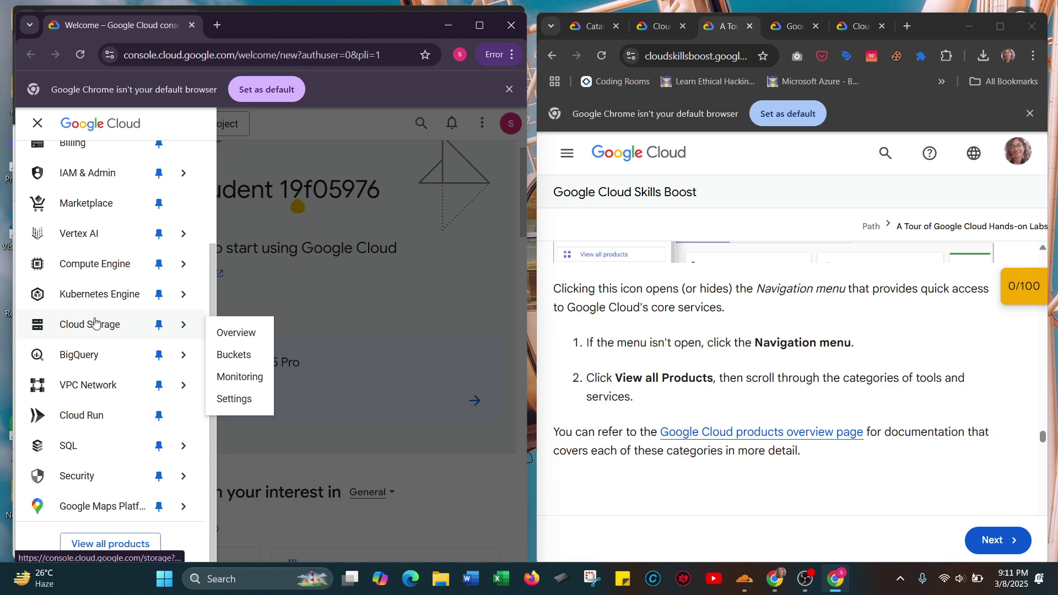
{"action": "scroll", "coordinate": [95, 324], "scroll_direction": "up", "scroll_amount": 3}
{"action": "mouse_move", "coordinate": [98, 195]}
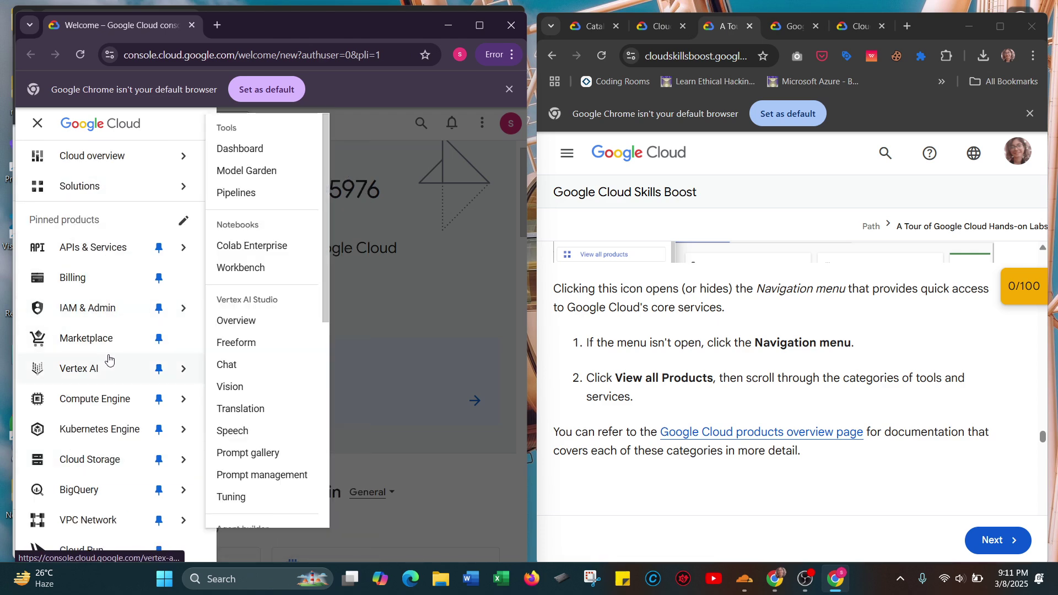
{"action": "mouse_move", "coordinate": [112, 444]}
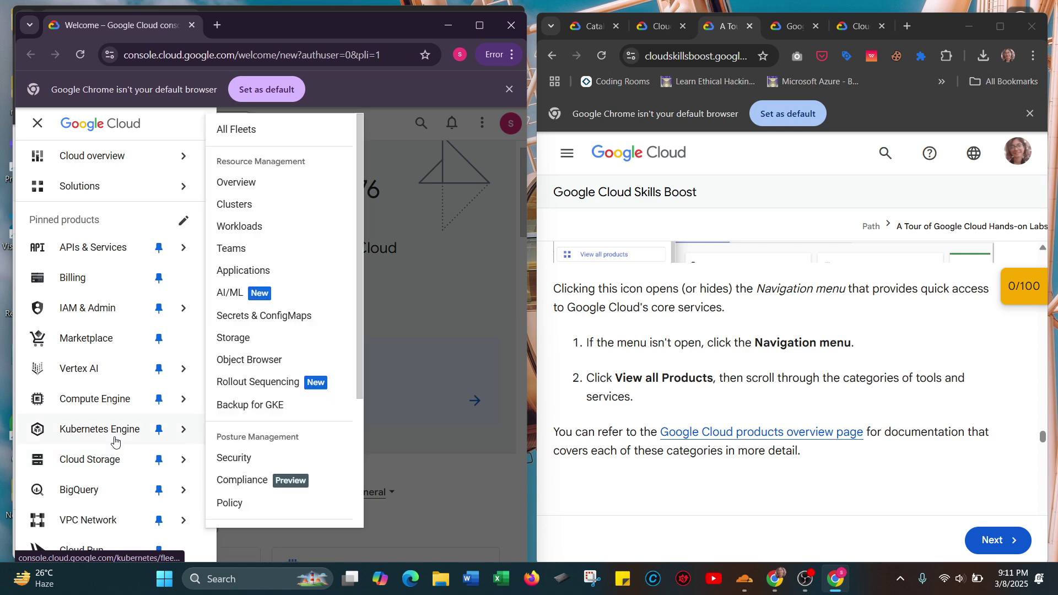
{"action": "left_click", "coordinate": [408, 342]}
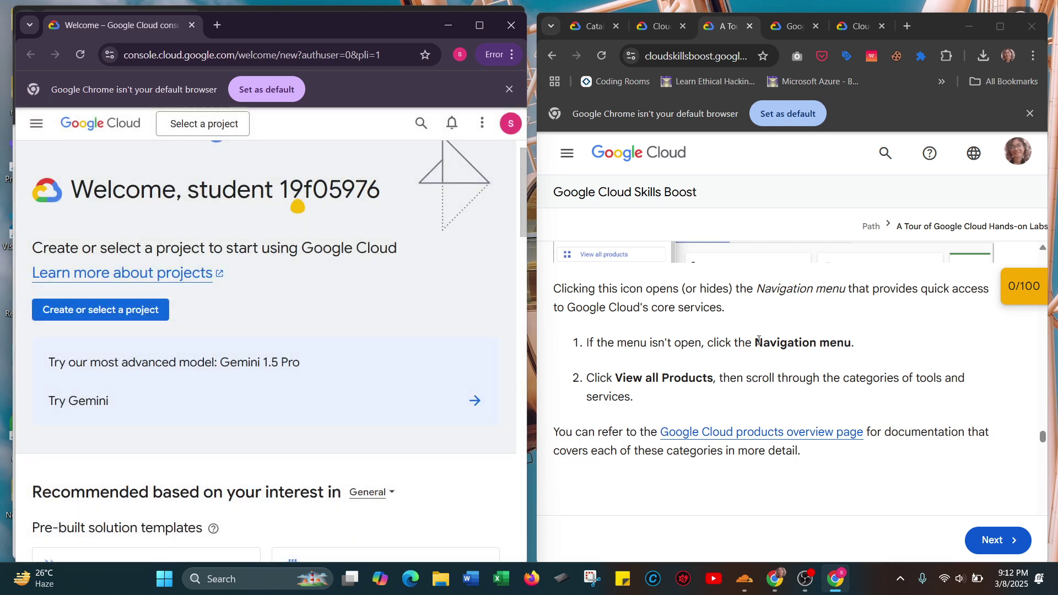
Open the full list of all Google Cloud products from the console's navigation menu, following the lab instructions.
{"action": "scroll", "coordinate": [759, 341], "scroll_direction": "down", "scroll_amount": 1}
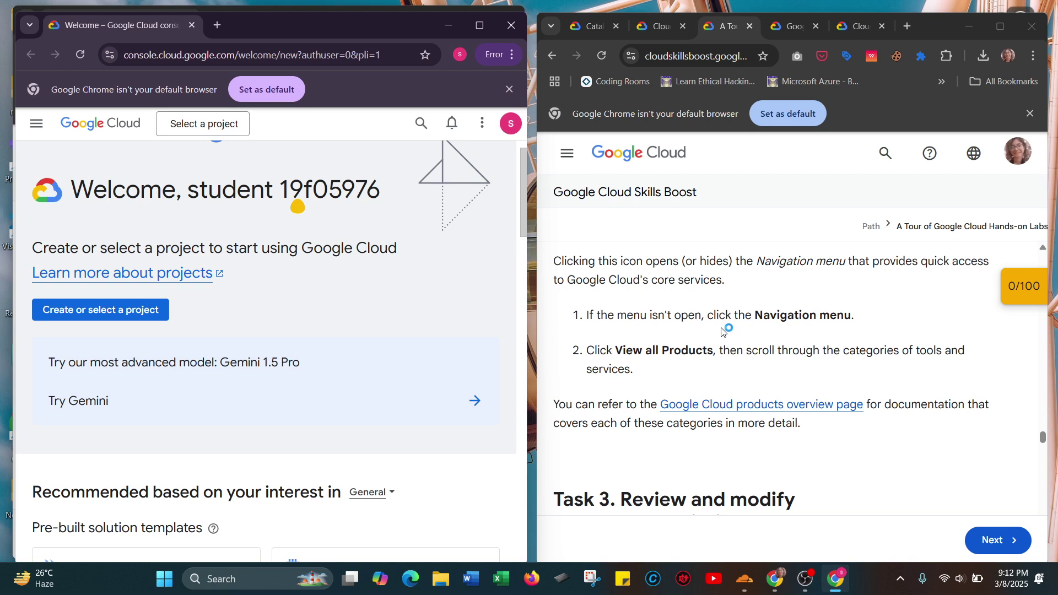
{"action": "scroll", "coordinate": [721, 330], "scroll_direction": "down", "scroll_amount": 1}
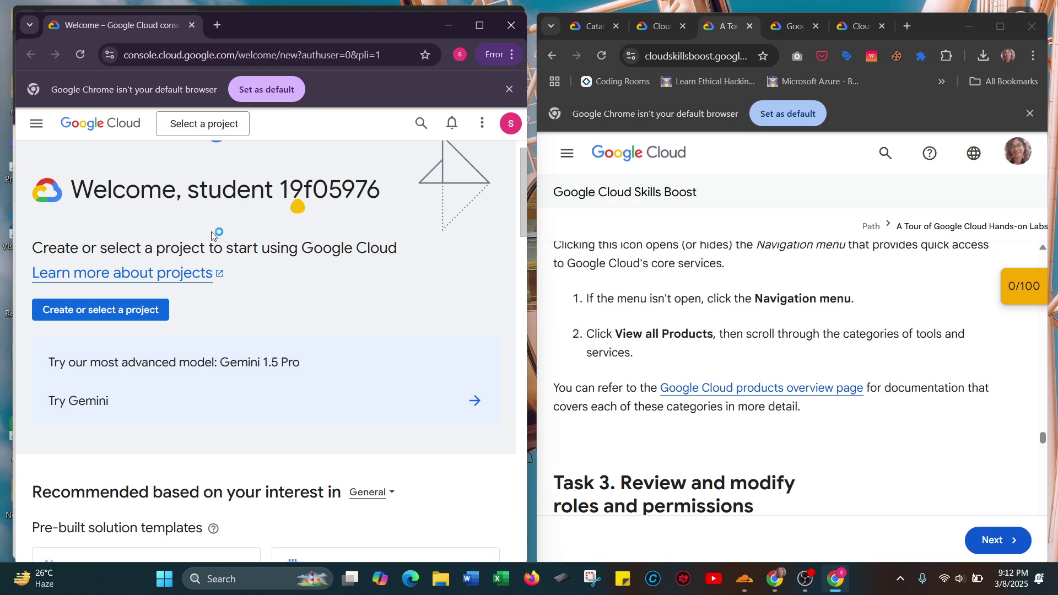
{"action": "left_click", "coordinate": [36, 124]}
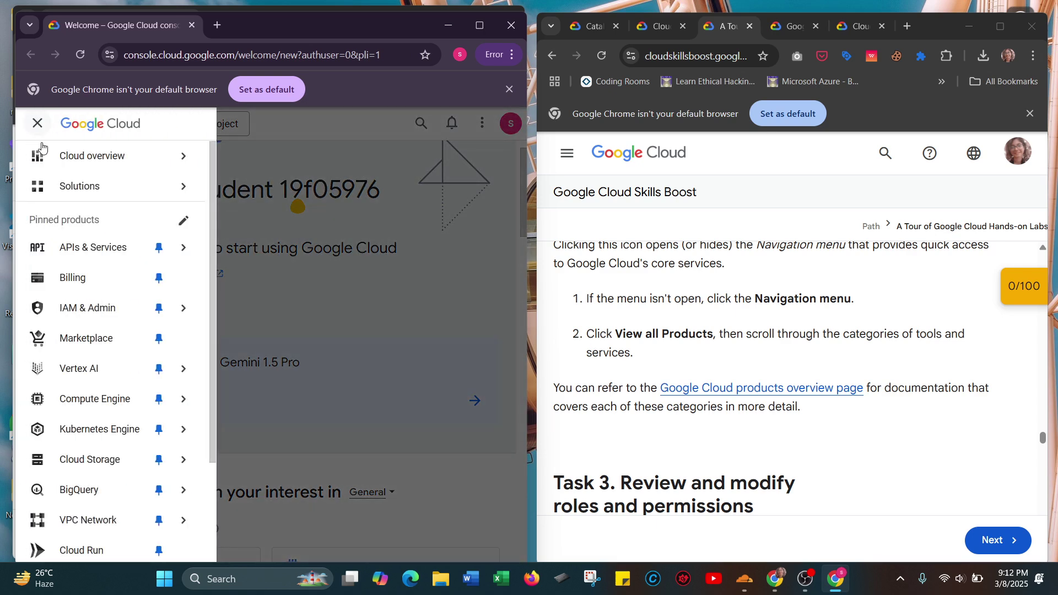
{"action": "scroll", "coordinate": [91, 335], "scroll_direction": "down", "scroll_amount": 1}
{"action": "scroll", "coordinate": [91, 336], "scroll_direction": "down", "scroll_amount": 2}
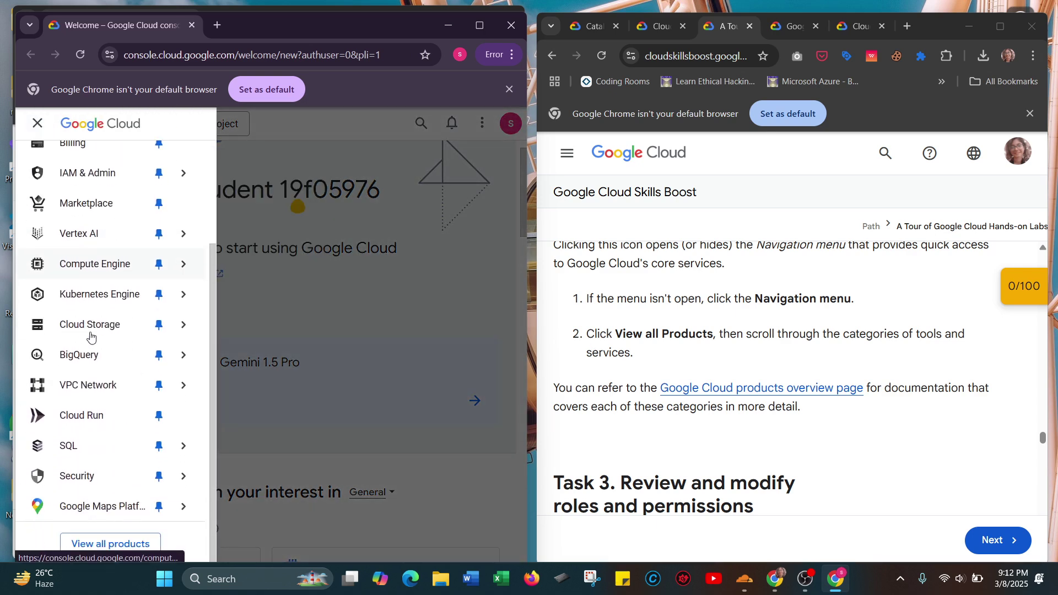
{"action": "left_click", "coordinate": [126, 544]}
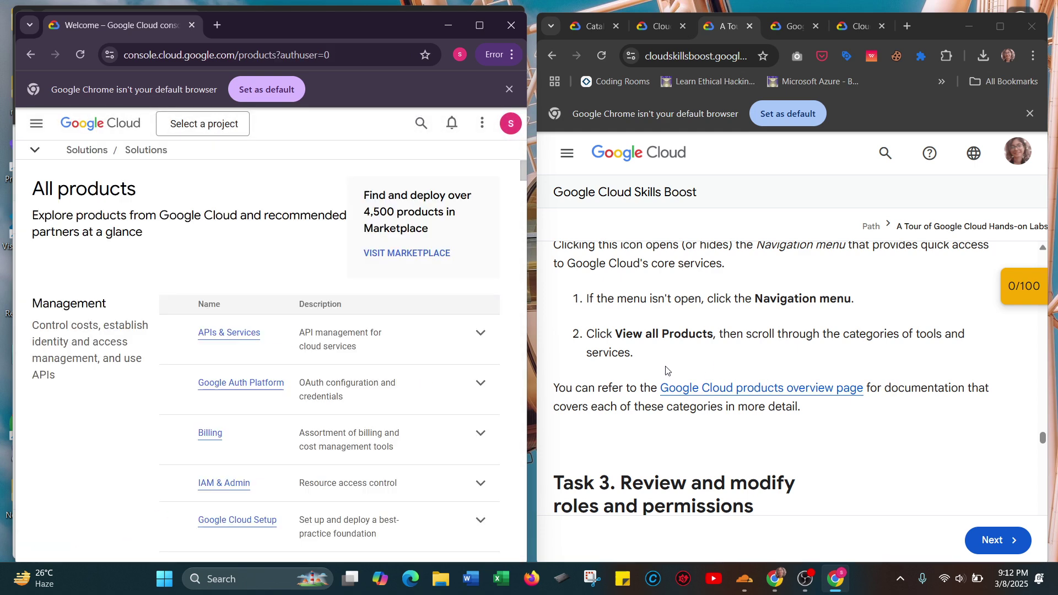
Examine the product categories on the console's All products page, from Management and Storage through Analytics, Networking, Serverless and databases.
{"action": "scroll", "coordinate": [667, 370], "scroll_direction": "down", "scroll_amount": 1}
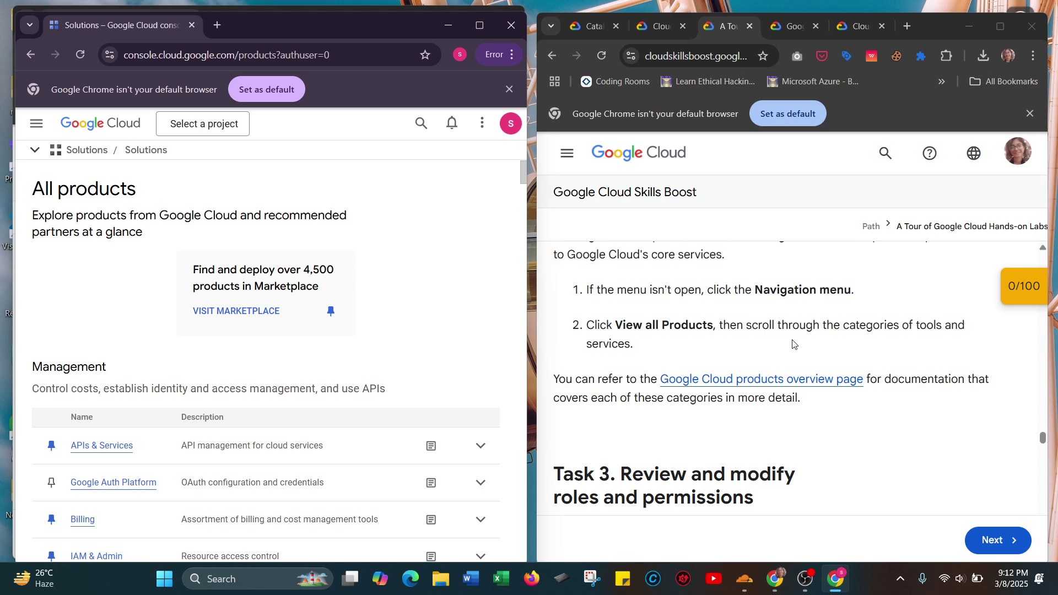
{"action": "scroll", "coordinate": [797, 344], "scroll_direction": "down", "scroll_amount": 1}
{"action": "scroll", "coordinate": [272, 354], "scroll_direction": "down", "scroll_amount": 3}
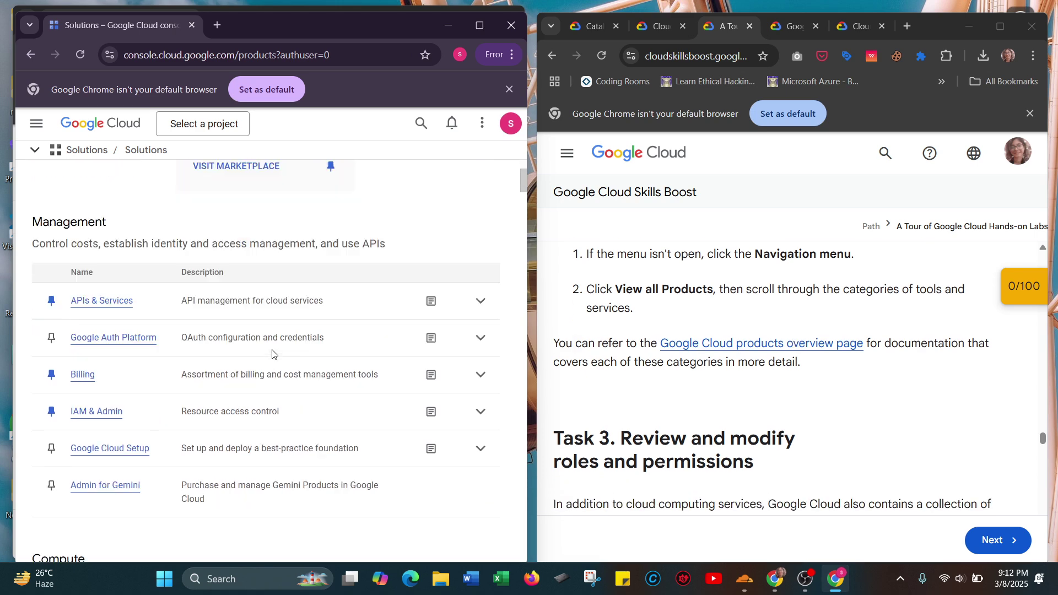
{"action": "scroll", "coordinate": [67, 296], "scroll_direction": "up", "scroll_amount": 1}
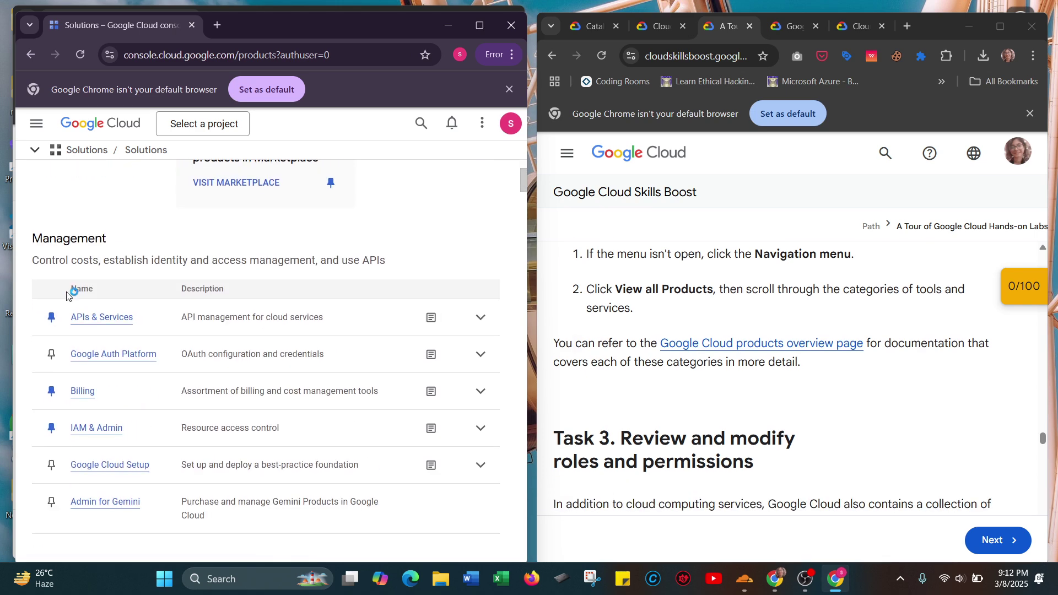
{"action": "scroll", "coordinate": [67, 296], "scroll_direction": "down", "scroll_amount": 7}
{"action": "scroll", "coordinate": [66, 296], "scroll_direction": "down", "scroll_amount": 7}
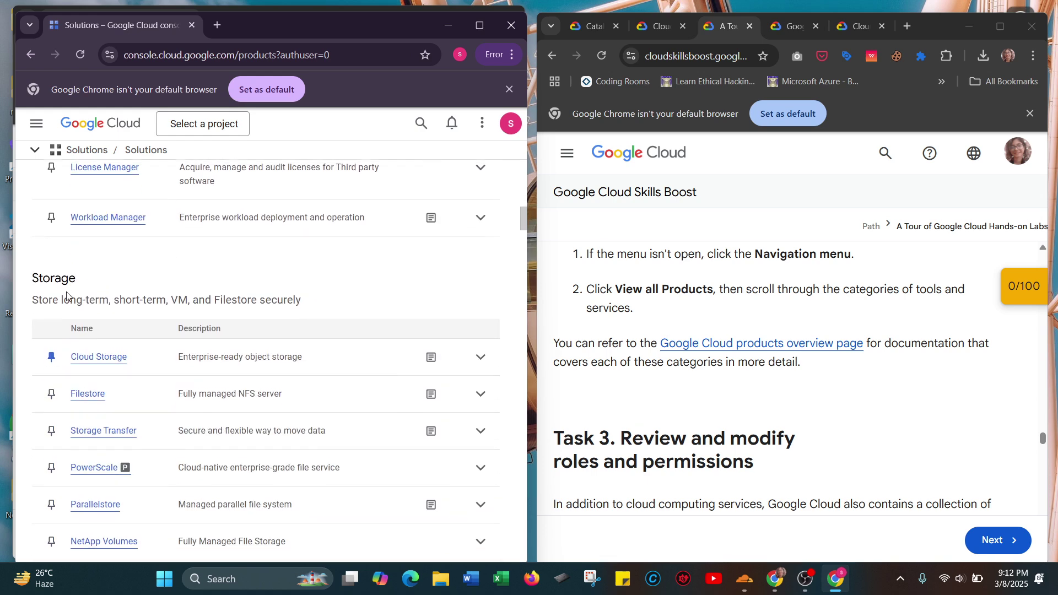
{"action": "scroll", "coordinate": [66, 296], "scroll_direction": "down", "scroll_amount": 7}
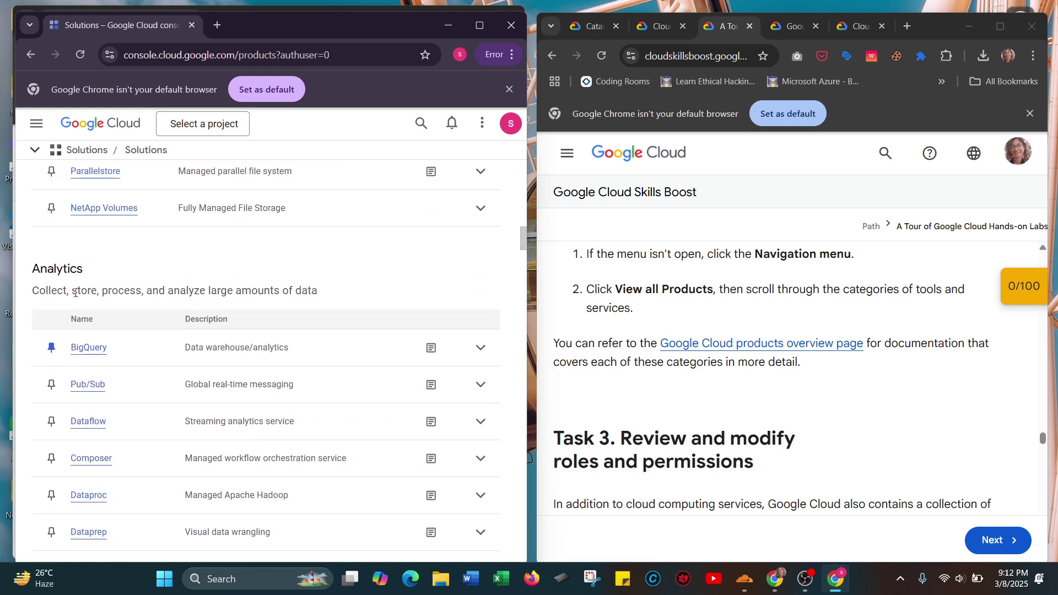
{"action": "scroll", "coordinate": [133, 303], "scroll_direction": "down", "scroll_amount": 8}
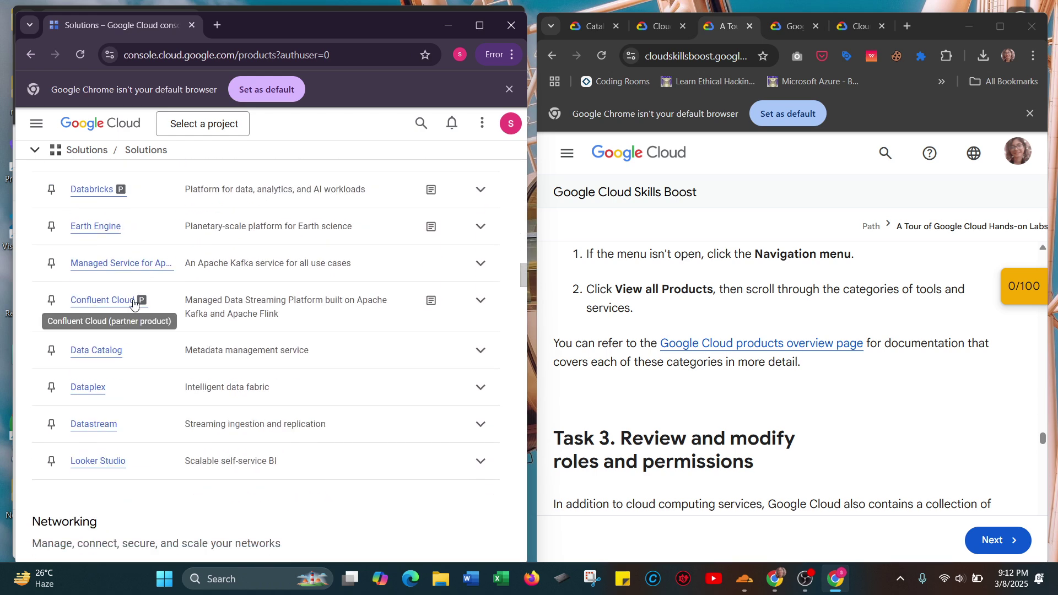
{"action": "scroll", "coordinate": [133, 303], "scroll_direction": "down", "scroll_amount": 6}
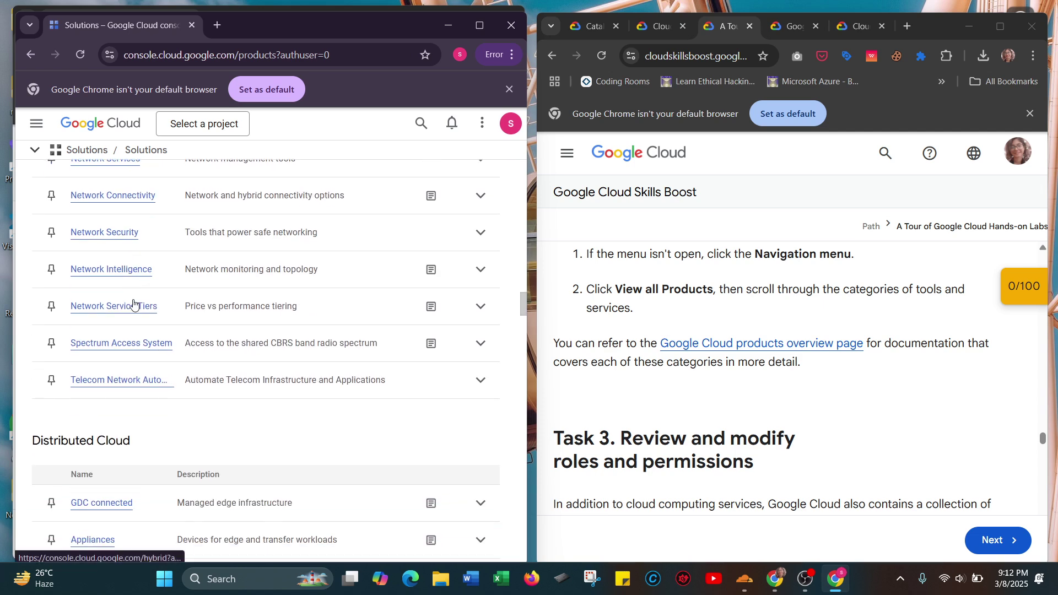
{"action": "scroll", "coordinate": [133, 303], "scroll_direction": "down", "scroll_amount": 6}
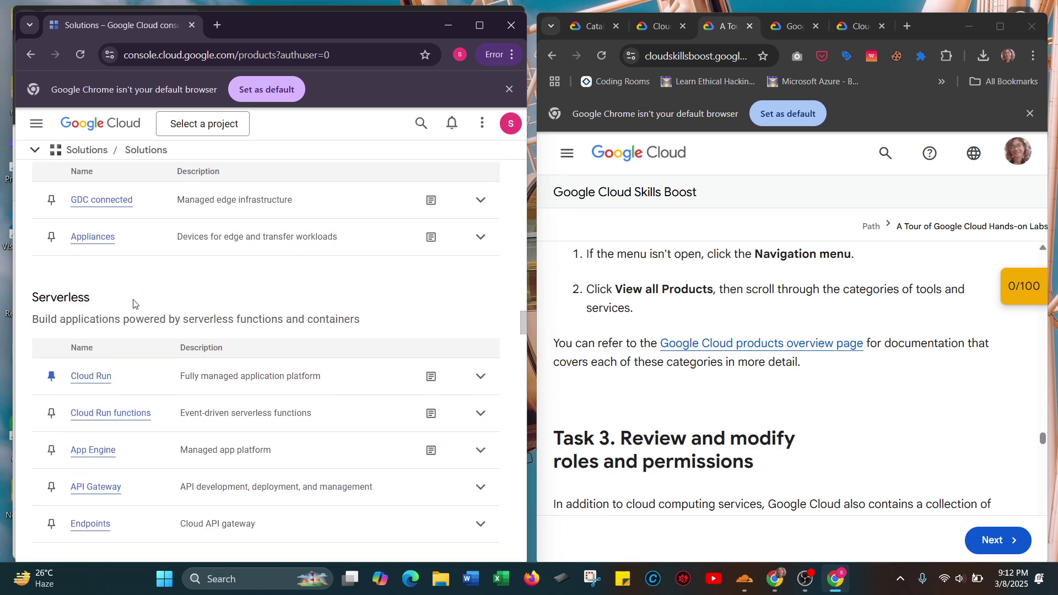
{"action": "scroll", "coordinate": [133, 304], "scroll_direction": "down", "scroll_amount": 10}
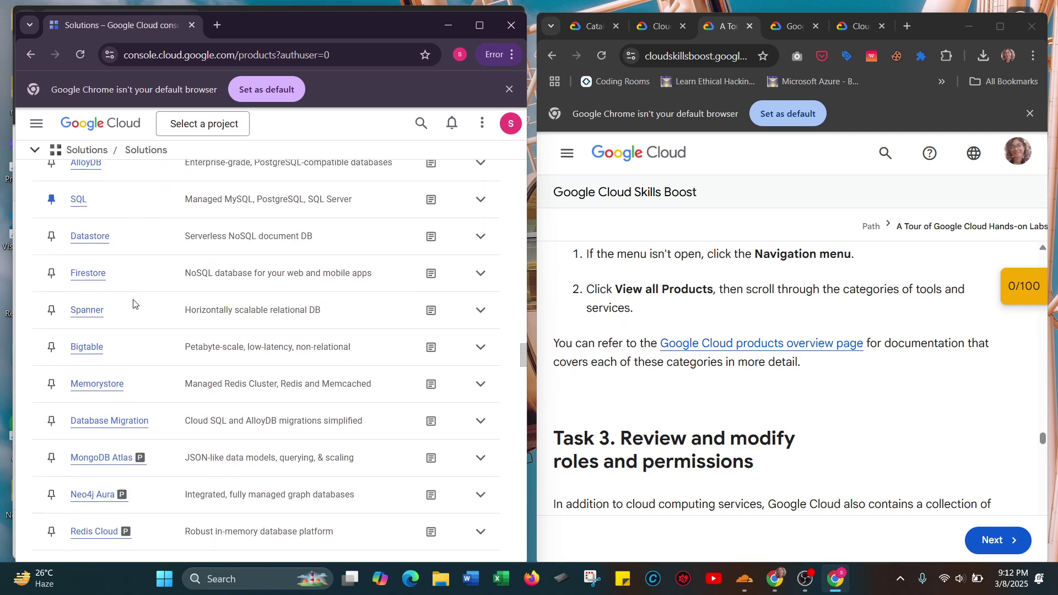
{"action": "scroll", "coordinate": [133, 304], "scroll_direction": "up", "scroll_amount": 20}
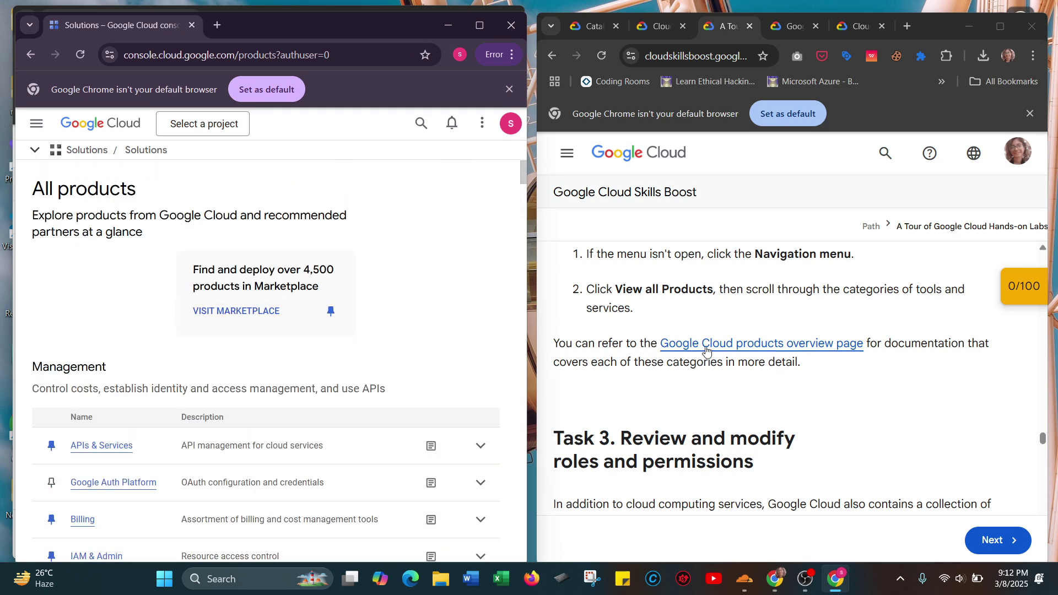
Open the Google Cloud products overview page linked in the lab instructions in a new tab.
{"action": "scroll", "coordinate": [750, 383], "scroll_direction": "down", "scroll_amount": 1}
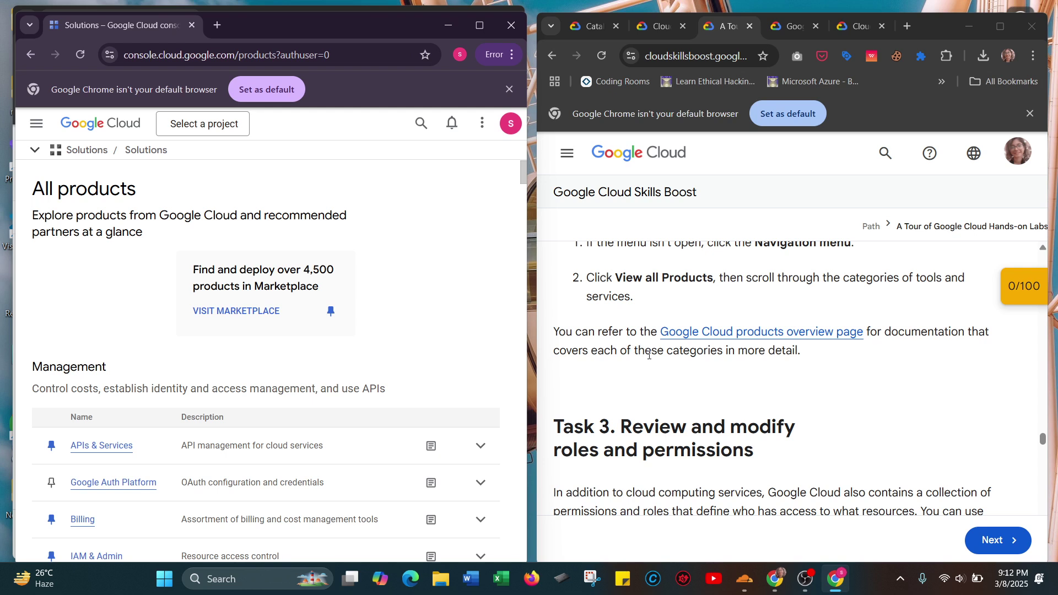
{"action": "left_click", "coordinate": [774, 342]}
{"action": "right_click", "coordinate": [734, 334]}
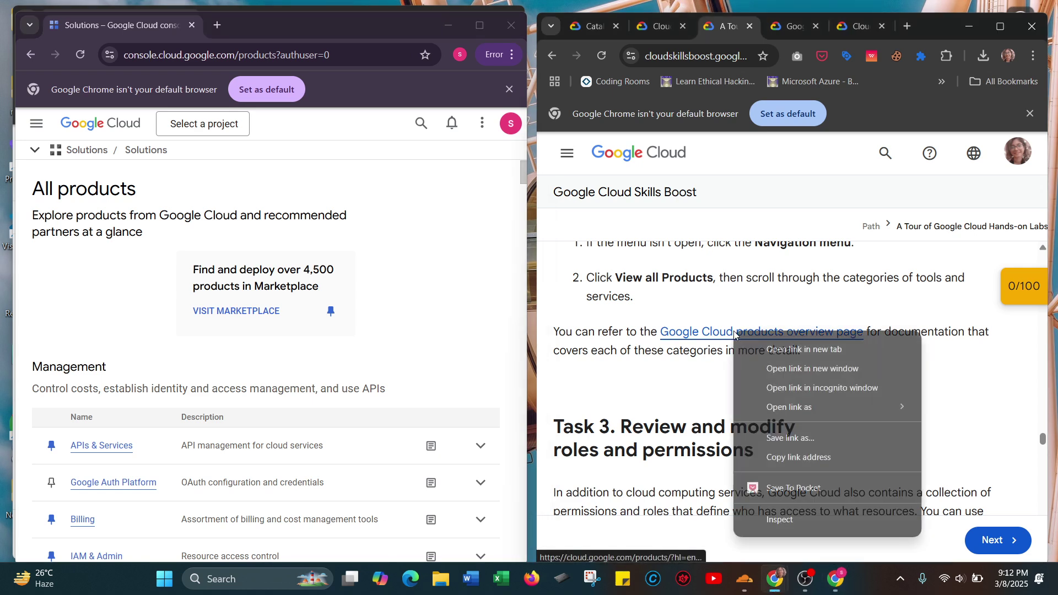
{"action": "left_click", "coordinate": [772, 349]}
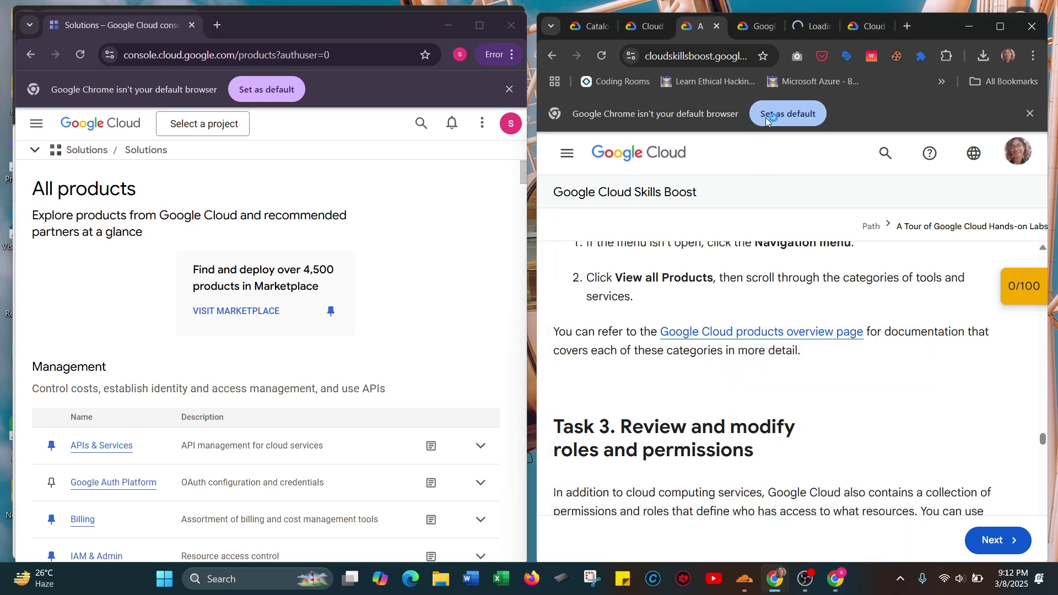
{"action": "left_click", "coordinate": [864, 27]}
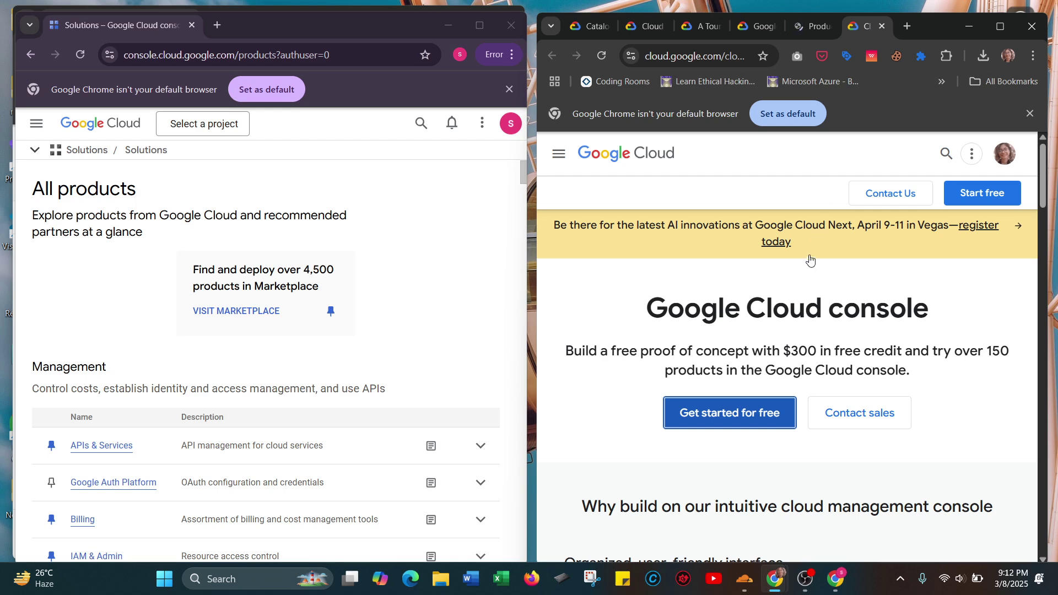
{"action": "scroll", "coordinate": [809, 259], "scroll_direction": "down", "scroll_amount": 3}
{"action": "scroll", "coordinate": [809, 259], "scroll_direction": "up", "scroll_amount": 3}
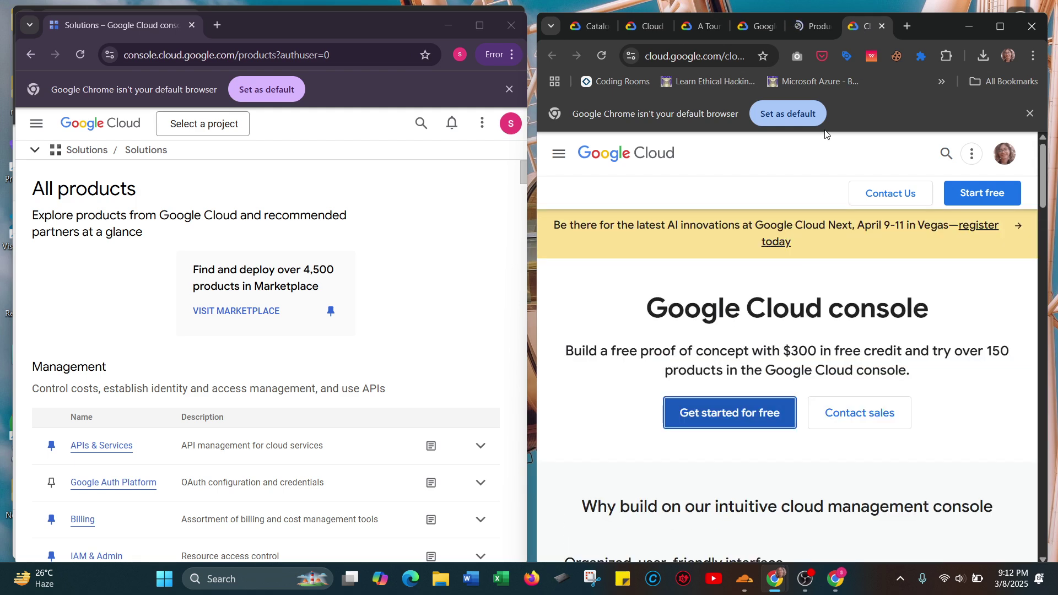
Switch to the products overview page and examine its featured services and product categories.
{"action": "left_click", "coordinate": [806, 23]}
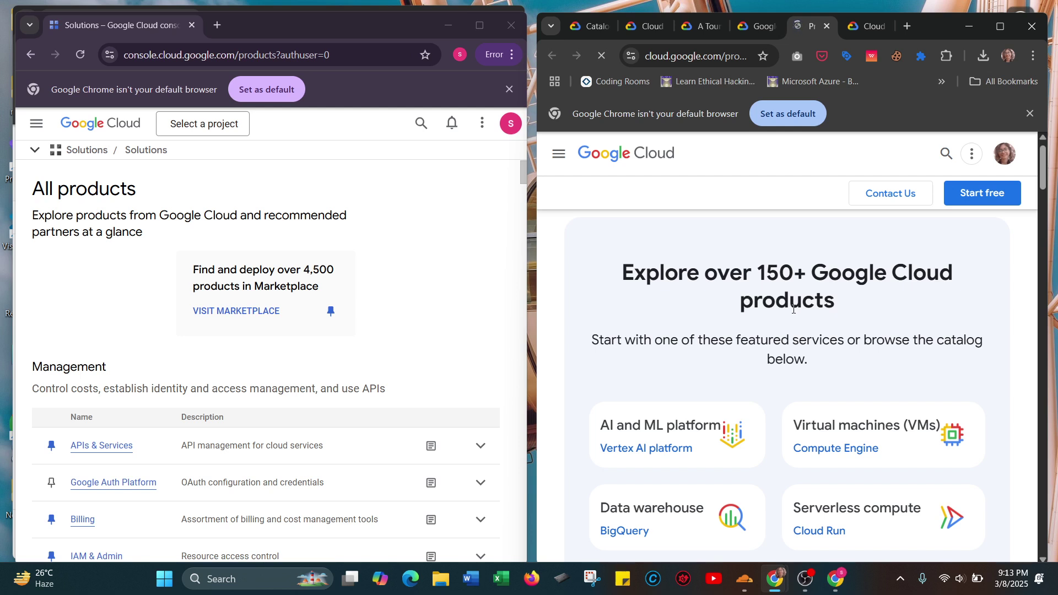
{"action": "scroll", "coordinate": [793, 309], "scroll_direction": "down", "scroll_amount": 2}
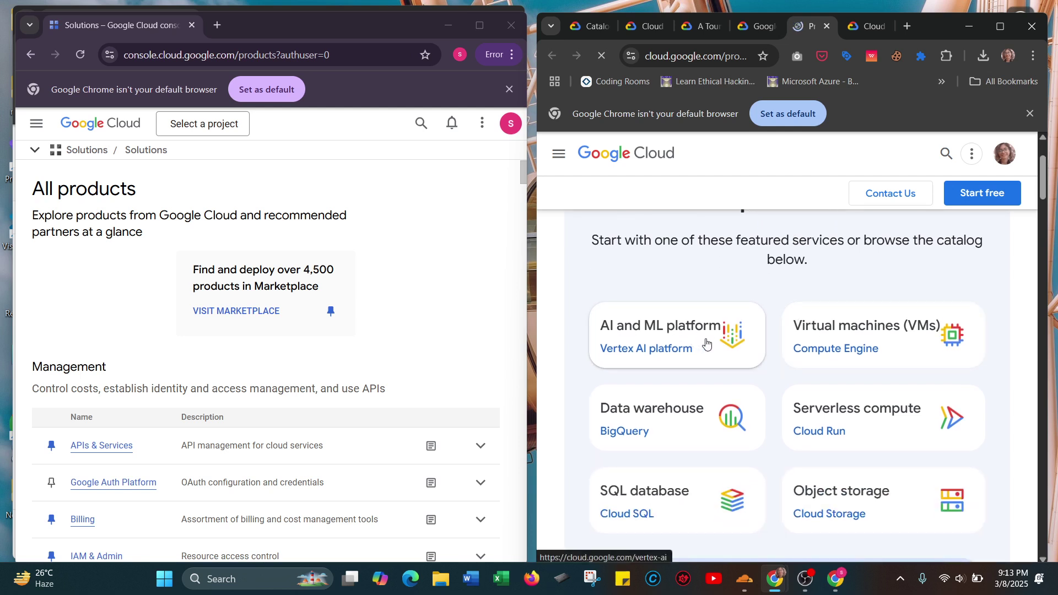
{"action": "scroll", "coordinate": [845, 342], "scroll_direction": "down", "scroll_amount": 1}
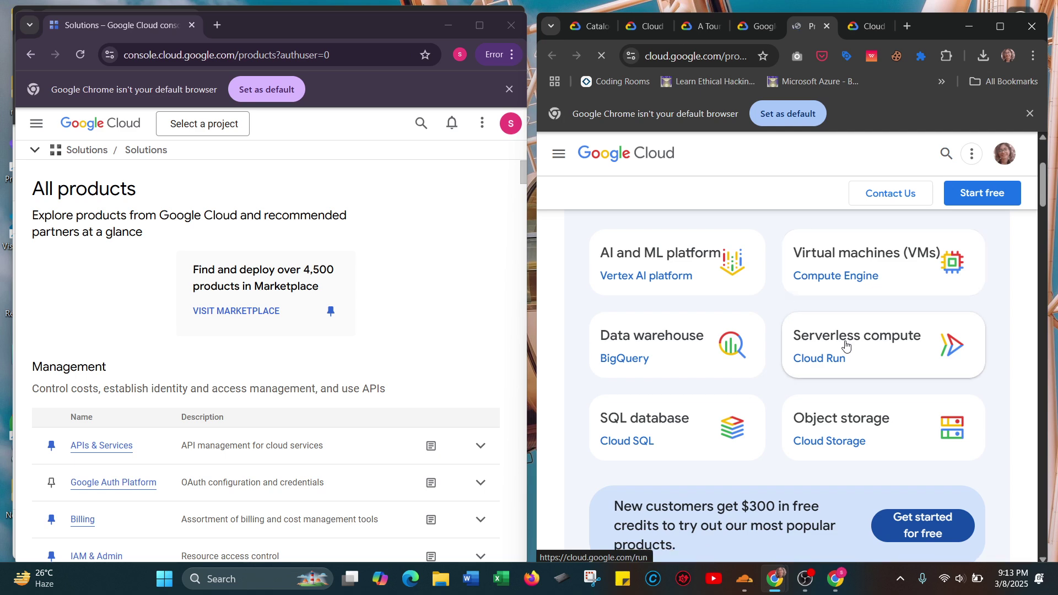
{"action": "scroll", "coordinate": [683, 418], "scroll_direction": "down", "scroll_amount": 2}
{"action": "scroll", "coordinate": [681, 417], "scroll_direction": "down", "scroll_amount": 10}
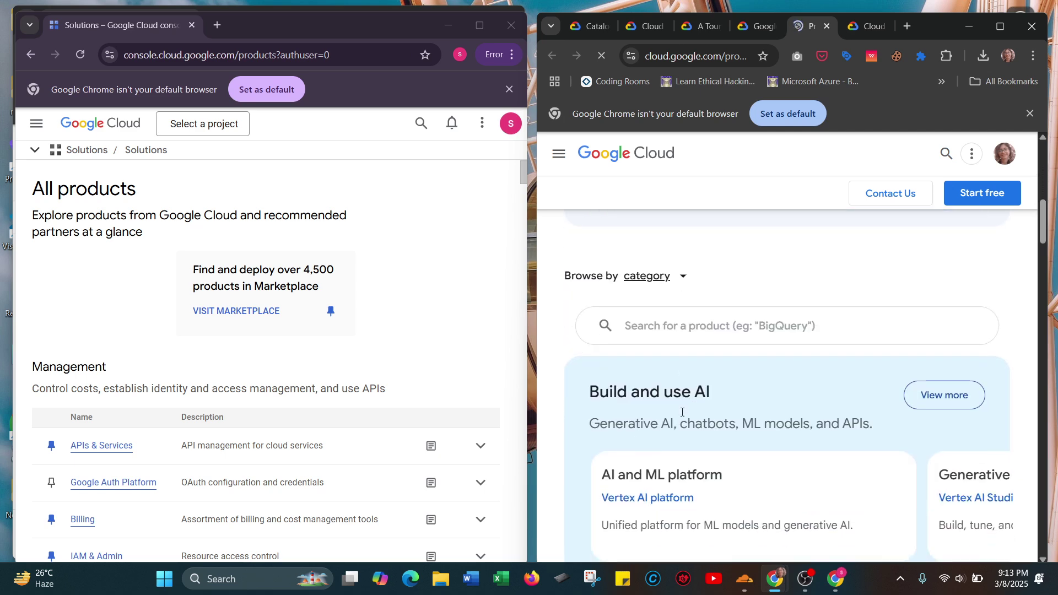
{"action": "scroll", "coordinate": [681, 417], "scroll_direction": "down", "scroll_amount": 15}
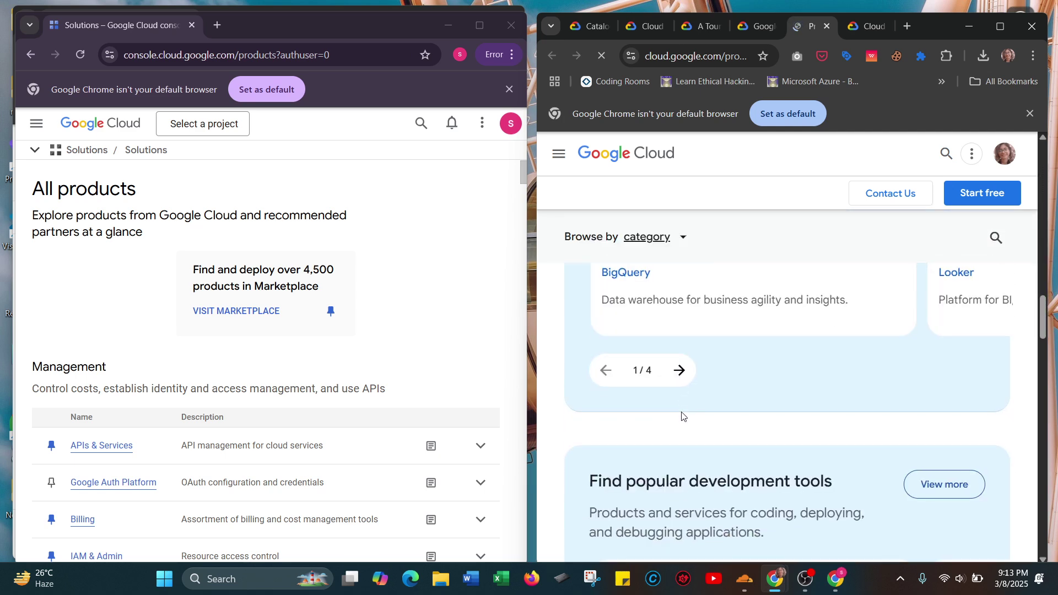
{"action": "scroll", "coordinate": [680, 414], "scroll_direction": "up", "scroll_amount": 20}
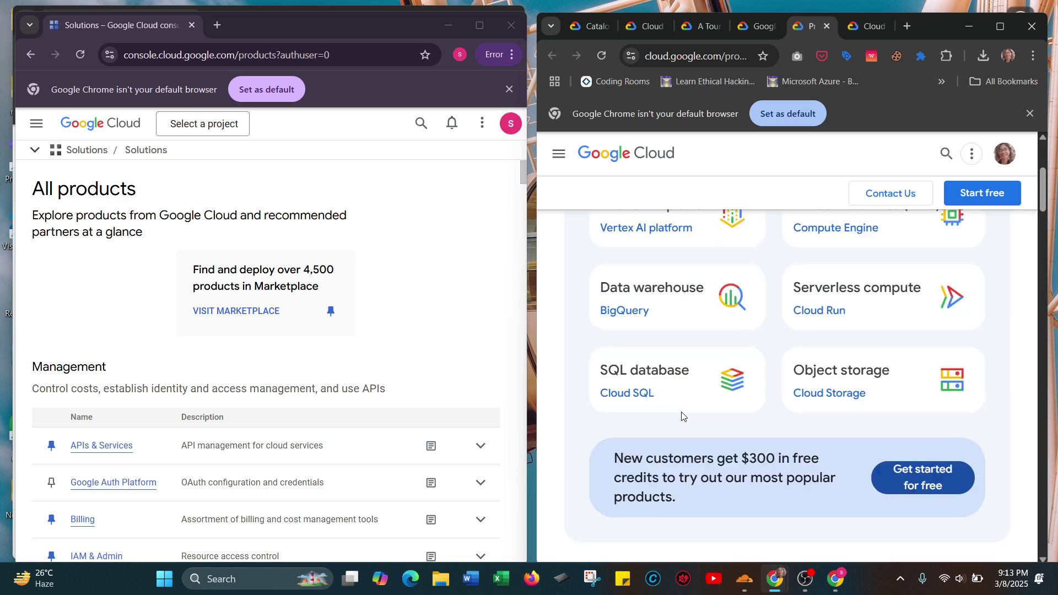
{"action": "left_click", "coordinate": [749, 25]}
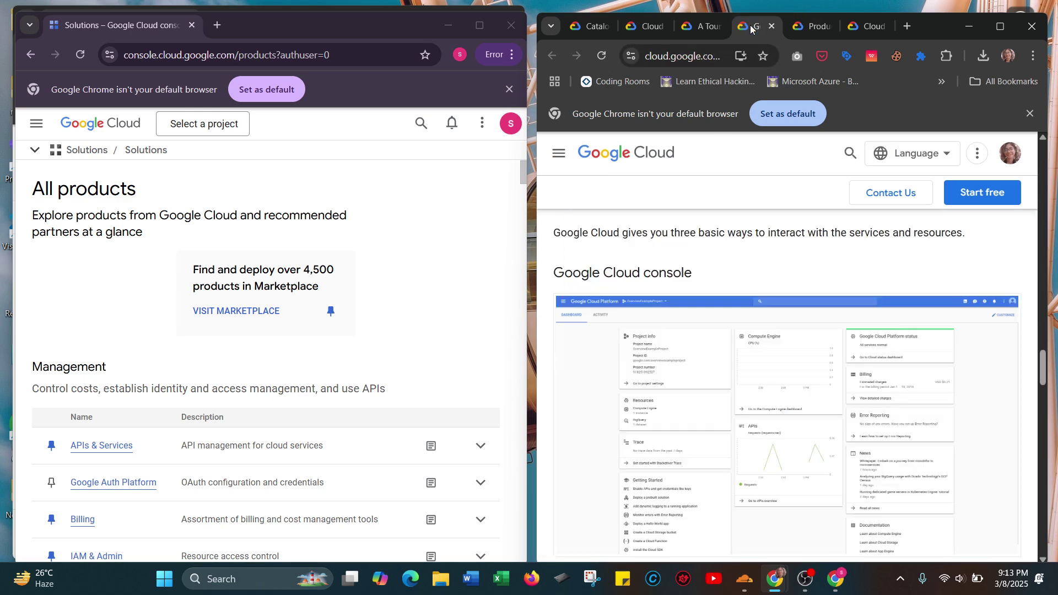
{"action": "scroll", "coordinate": [711, 320], "scroll_direction": "up", "scroll_amount": 6}
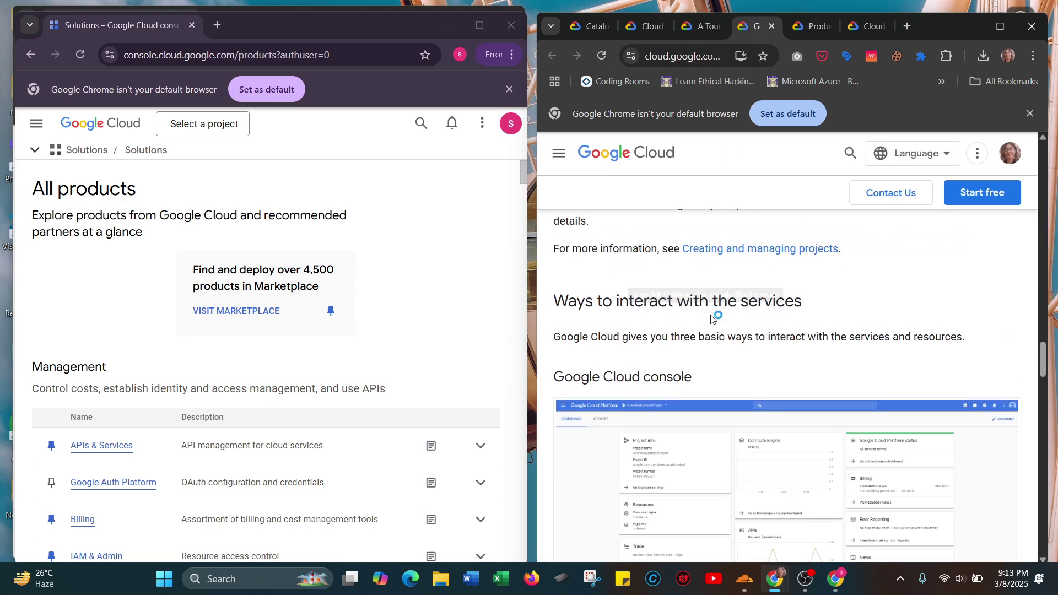
{"action": "scroll", "coordinate": [709, 316], "scroll_direction": "down", "scroll_amount": 6}
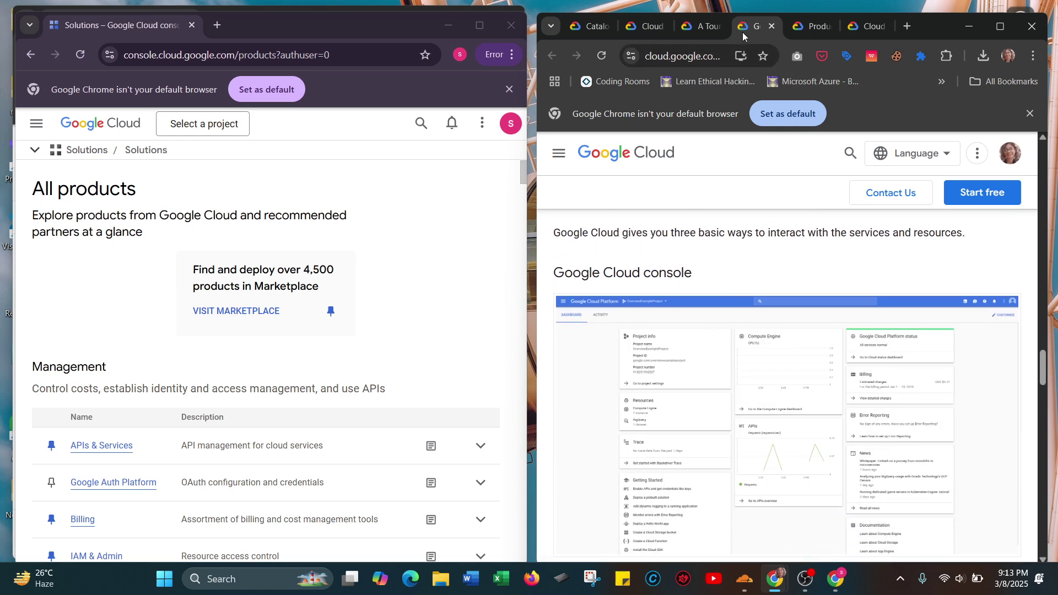
Return to the lab instructions and read the introduction of Task 3 on reviewing and modifying roles and permissions.
{"action": "left_click", "coordinate": [702, 26]}
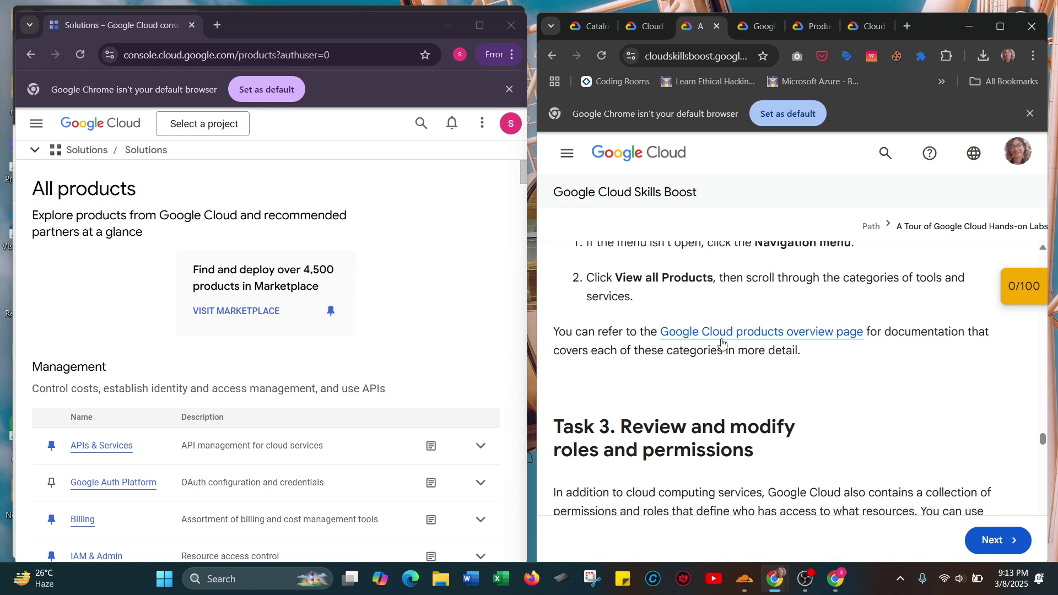
{"action": "scroll", "coordinate": [732, 404], "scroll_direction": "down", "scroll_amount": 2}
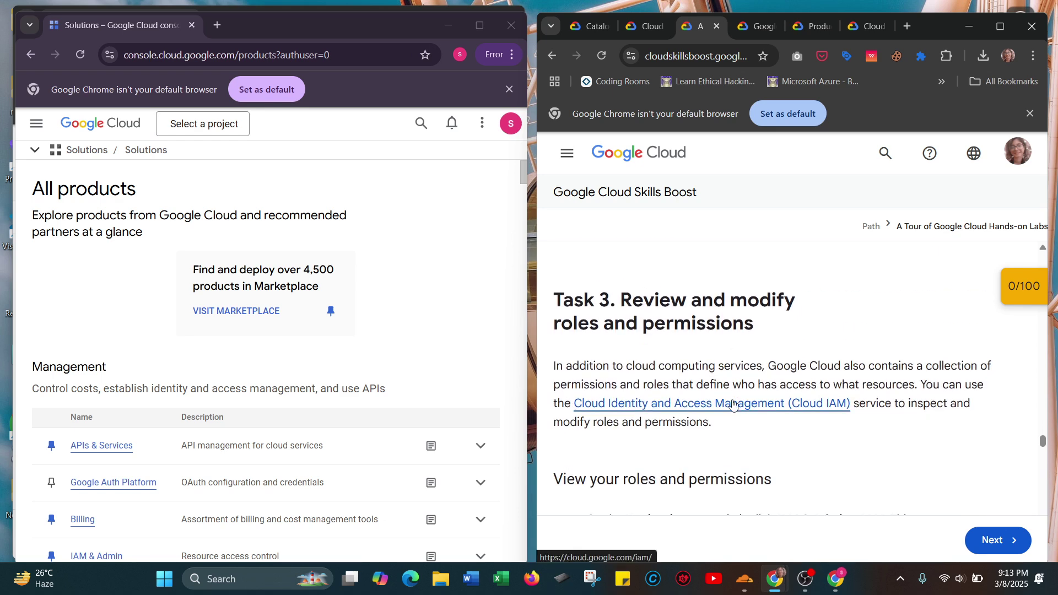
{"action": "scroll", "coordinate": [732, 404], "scroll_direction": "down", "scroll_amount": 1}
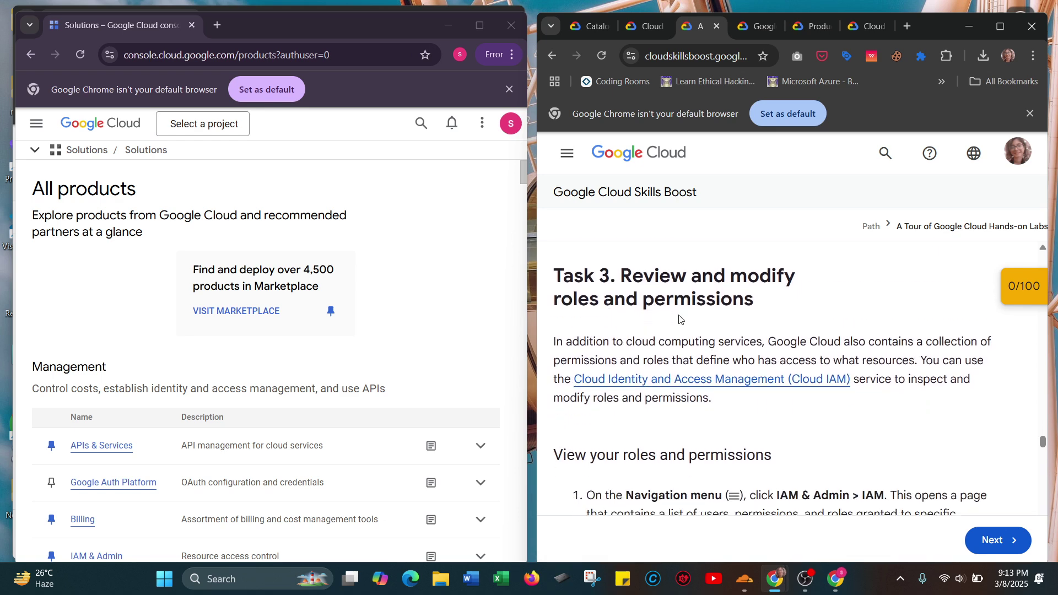
{"action": "scroll", "coordinate": [682, 318], "scroll_direction": "down", "scroll_amount": 1}
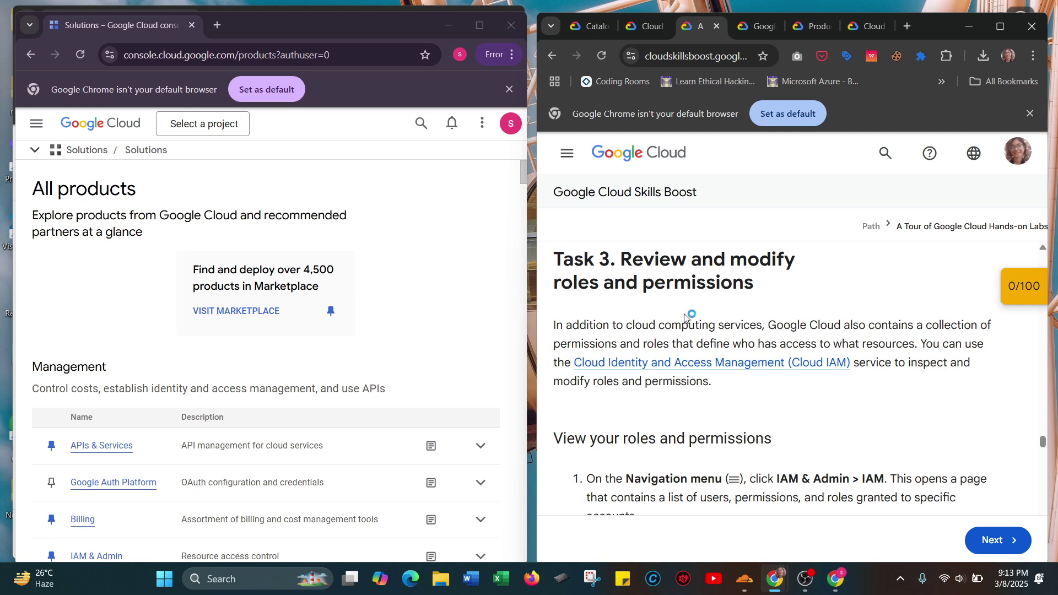
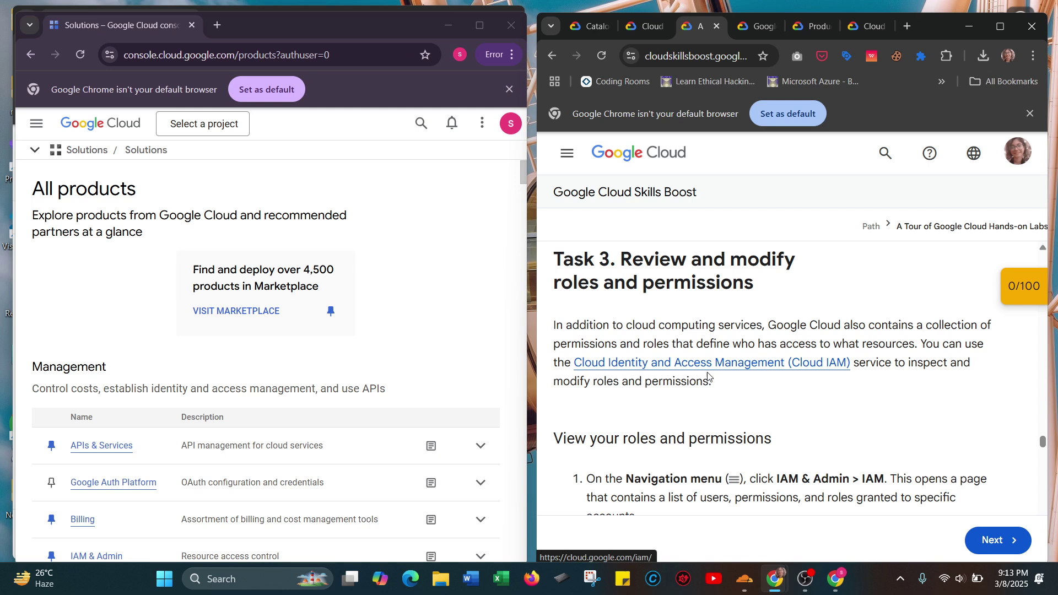
{"action": "left_click", "coordinate": [841, 374]}
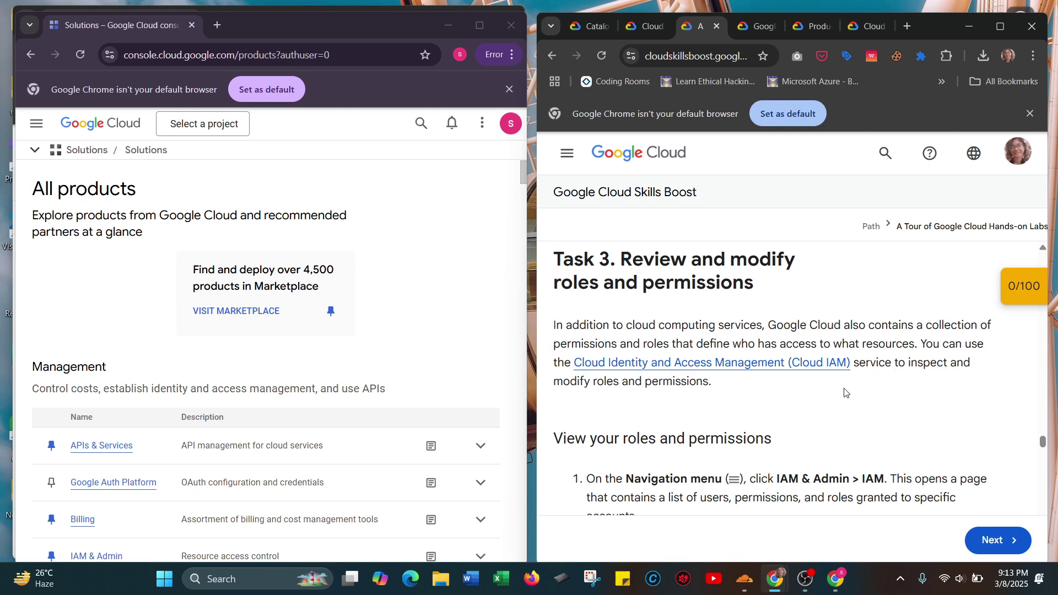
Read the "View your roles and permissions" instructions and open the IAM page under IAM & Admin in the console.
{"action": "scroll", "coordinate": [844, 392], "scroll_direction": "down", "scroll_amount": 2}
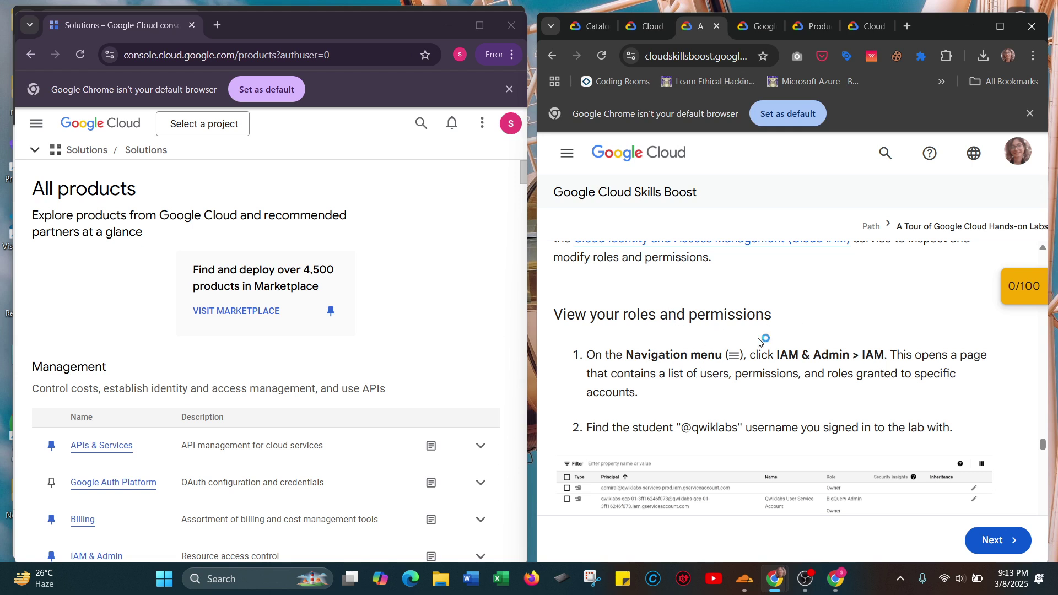
{"action": "scroll", "coordinate": [760, 338], "scroll_direction": "down", "scroll_amount": 1}
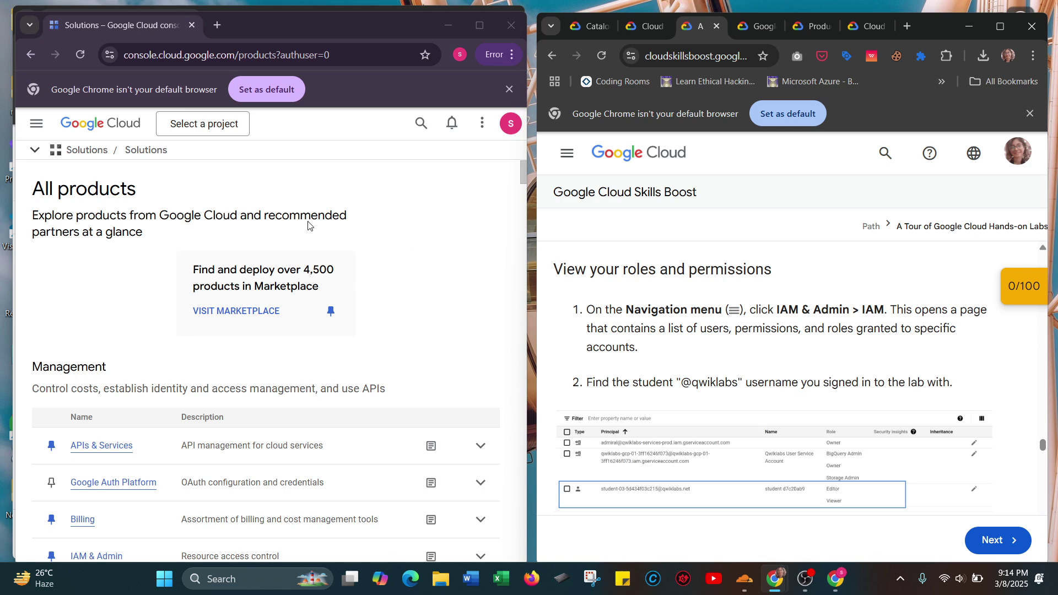
{"action": "left_click", "coordinate": [37, 123]}
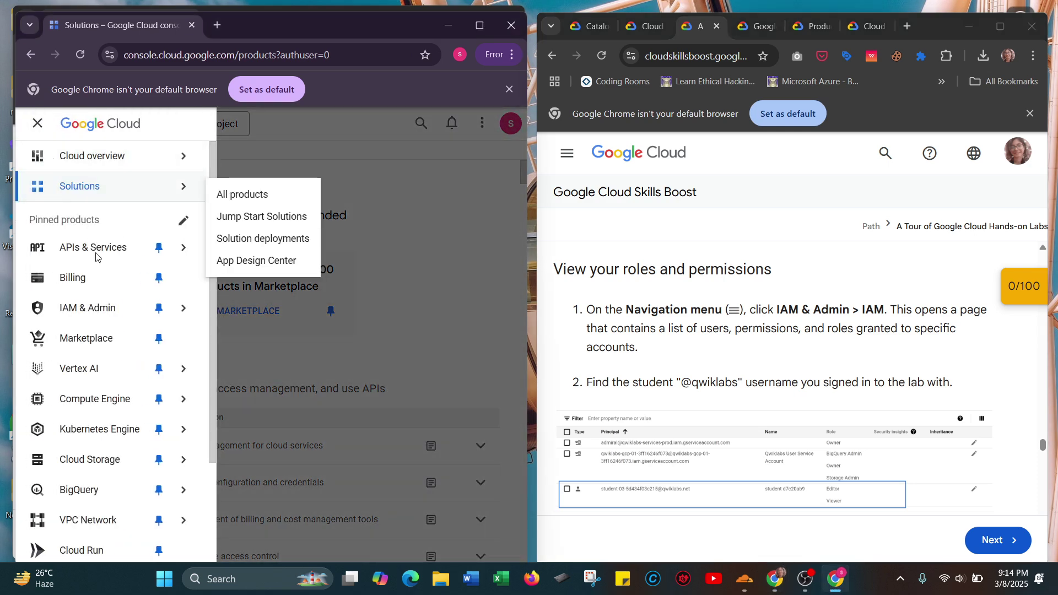
{"action": "mouse_move", "coordinate": [78, 309]}
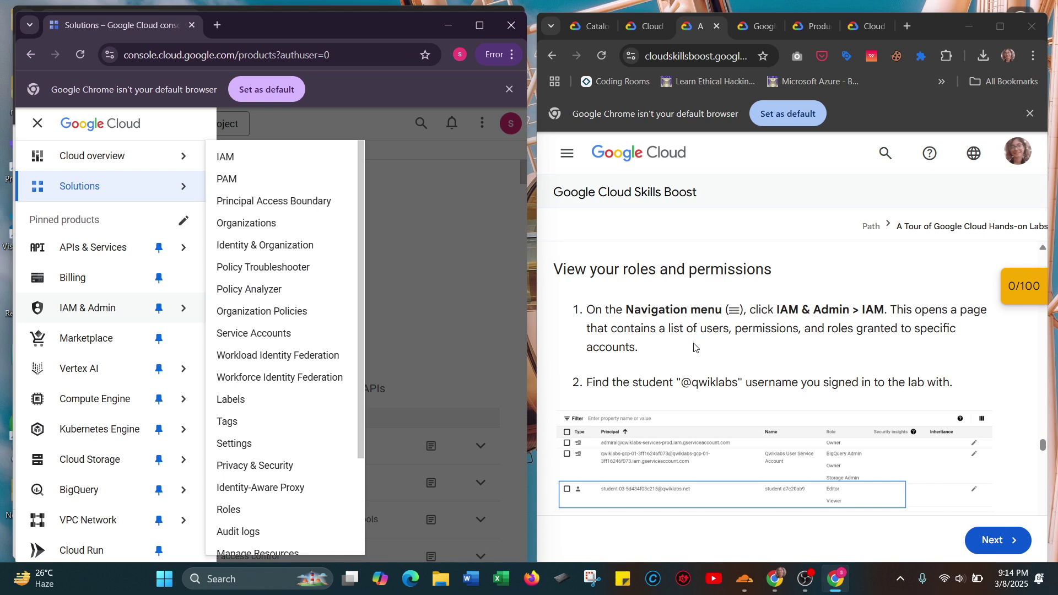
{"action": "scroll", "coordinate": [693, 347], "scroll_direction": "down", "scroll_amount": 1}
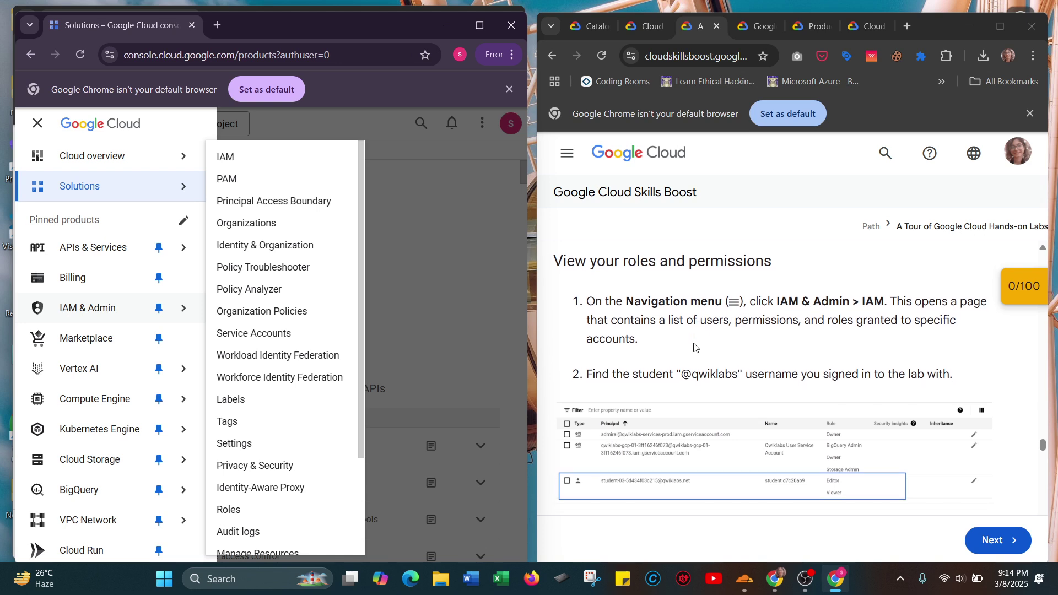
{"action": "left_click", "coordinate": [239, 160]}
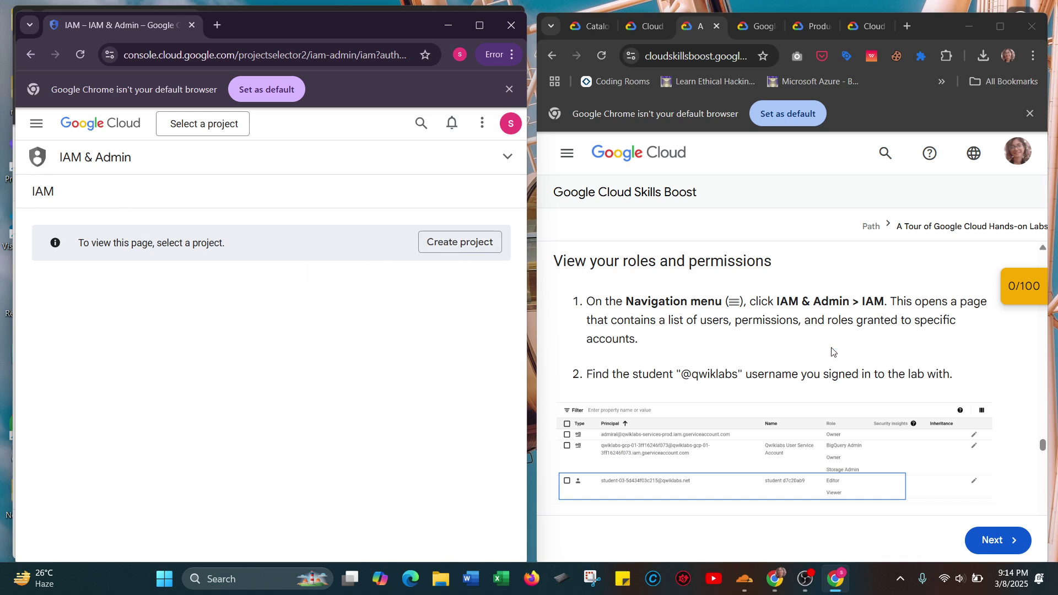
Check the lab's student username instruction and look through the list of IAM & Admin pages in the console.
{"action": "scroll", "coordinate": [831, 352], "scroll_direction": "down", "scroll_amount": 1}
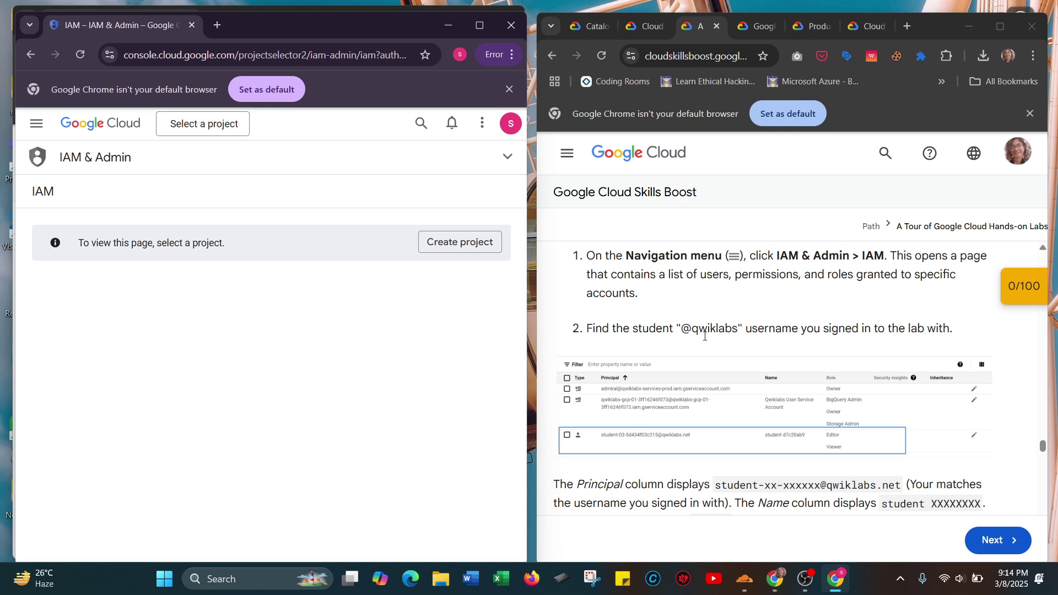
{"action": "scroll", "coordinate": [710, 336], "scroll_direction": "up", "scroll_amount": 1}
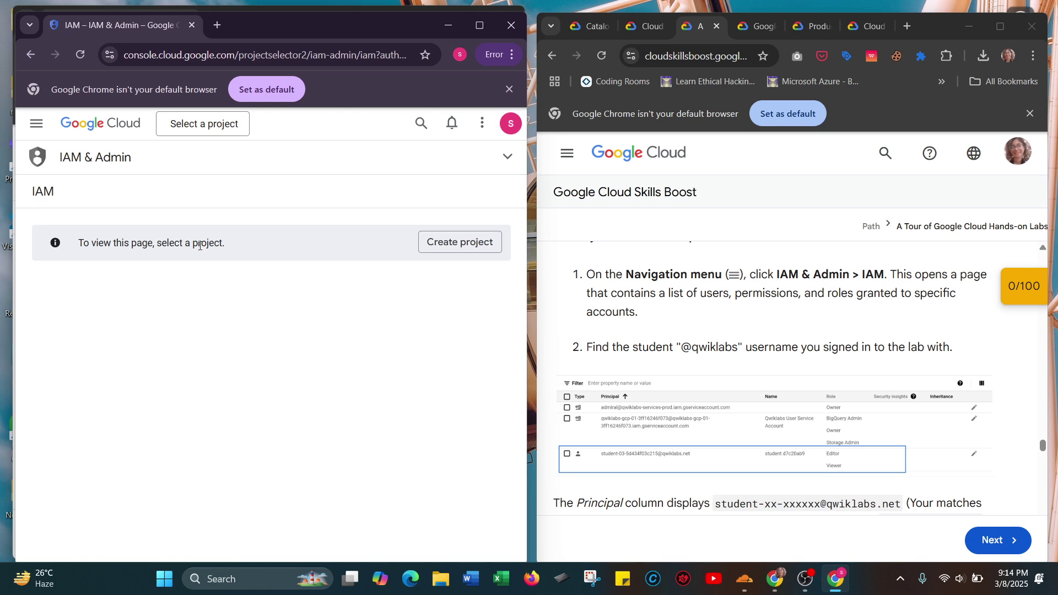
{"action": "left_click", "coordinate": [507, 158]}
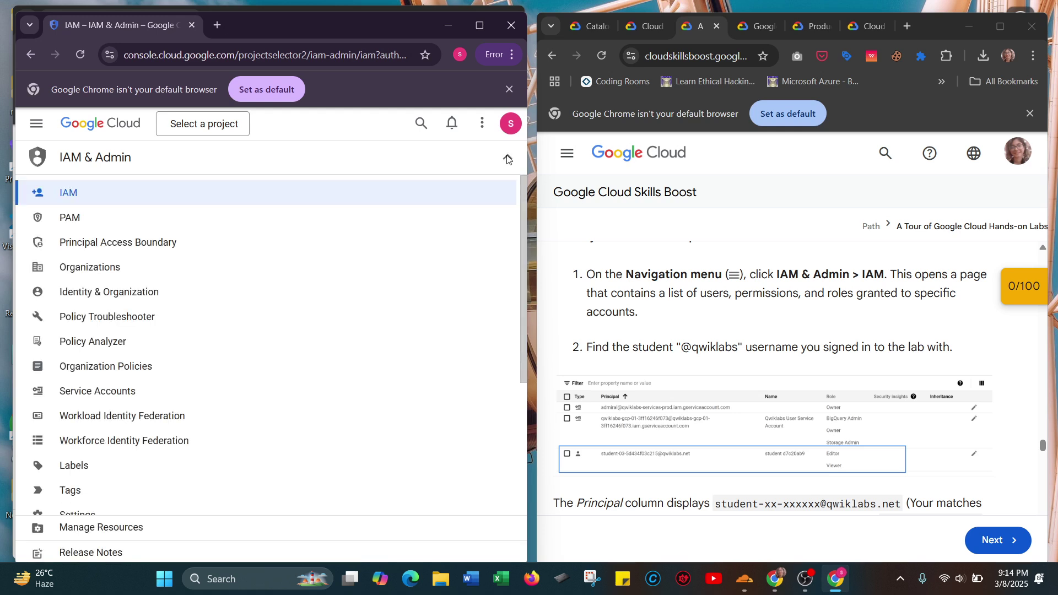
{"action": "scroll", "coordinate": [120, 259], "scroll_direction": "down", "scroll_amount": 2}
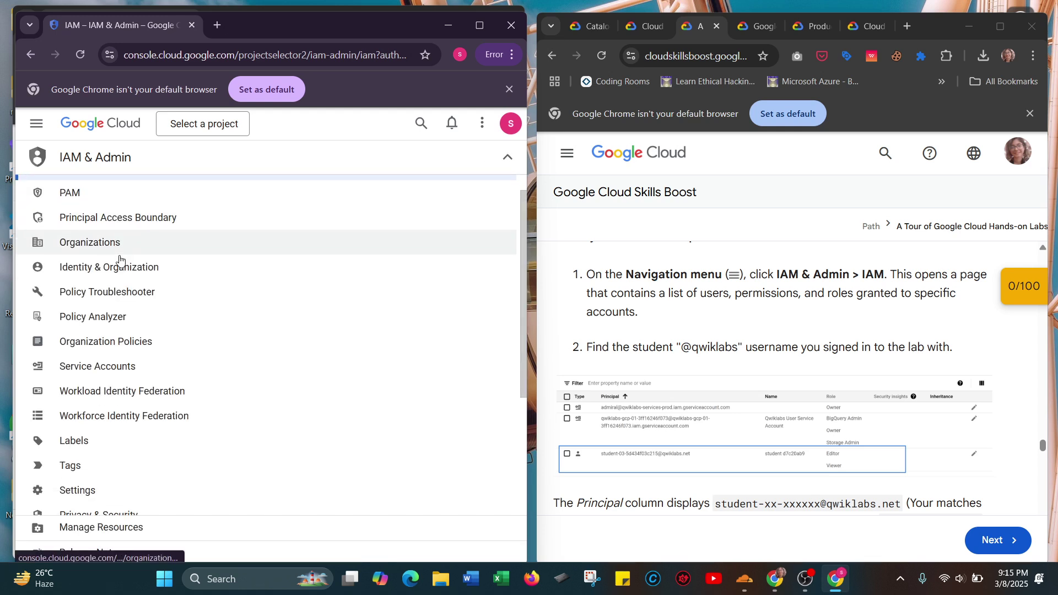
{"action": "scroll", "coordinate": [120, 259], "scroll_direction": "up", "scroll_amount": 2}
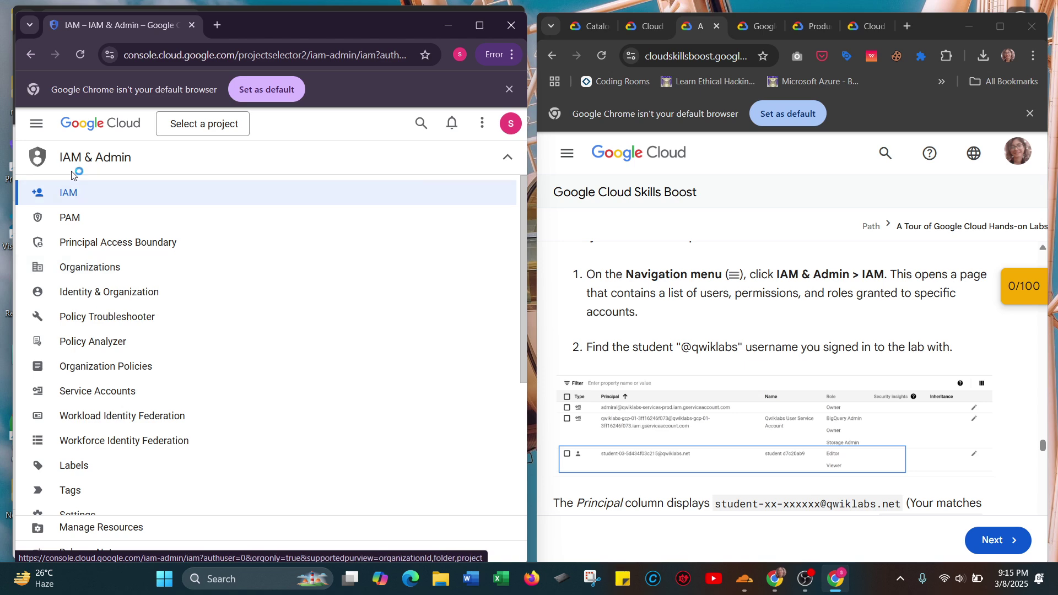
Reopen the IAM & Admin product page in the console.
{"action": "left_click", "coordinate": [34, 124]}
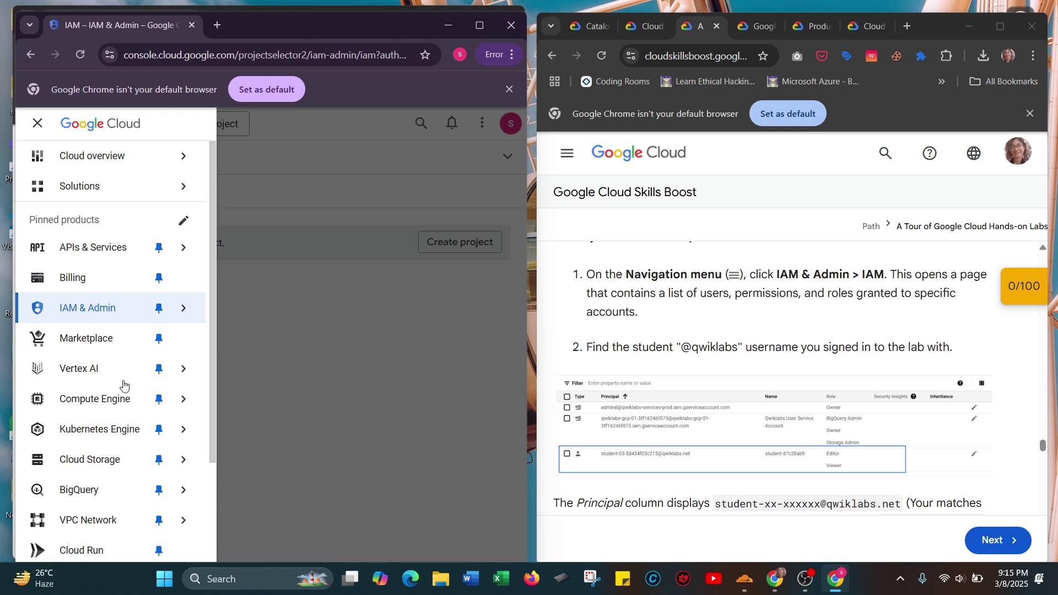
{"action": "mouse_move", "coordinate": [147, 304]}
{"action": "left_click", "coordinate": [74, 309]}
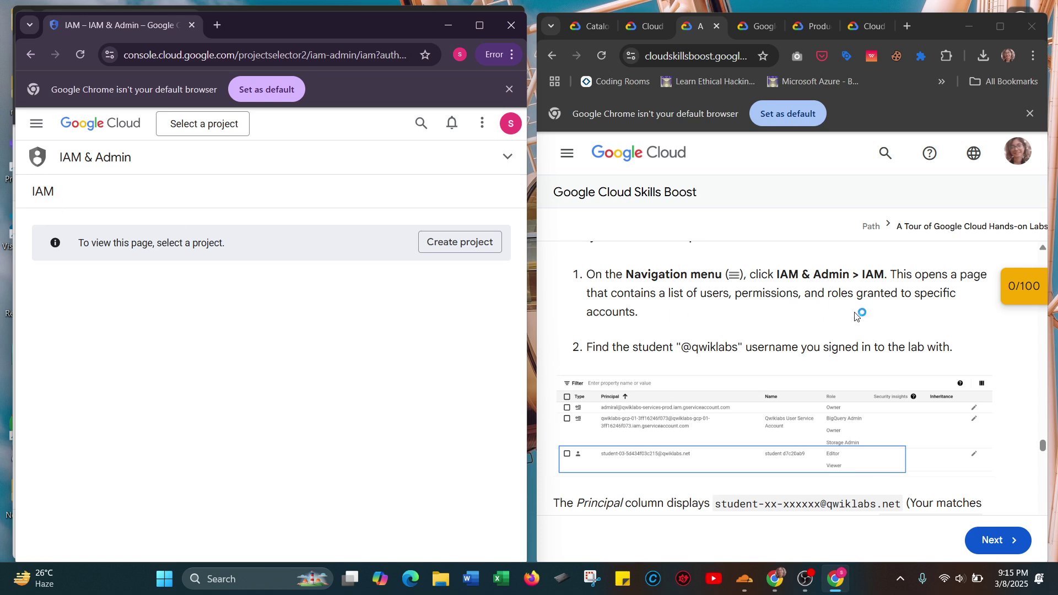
Check the recent, starred and full project lists, and try to select the project qwiklabs-gcp-02-5a3c92a200e5.
{"action": "scroll", "coordinate": [854, 316], "scroll_direction": "down", "scroll_amount": 1}
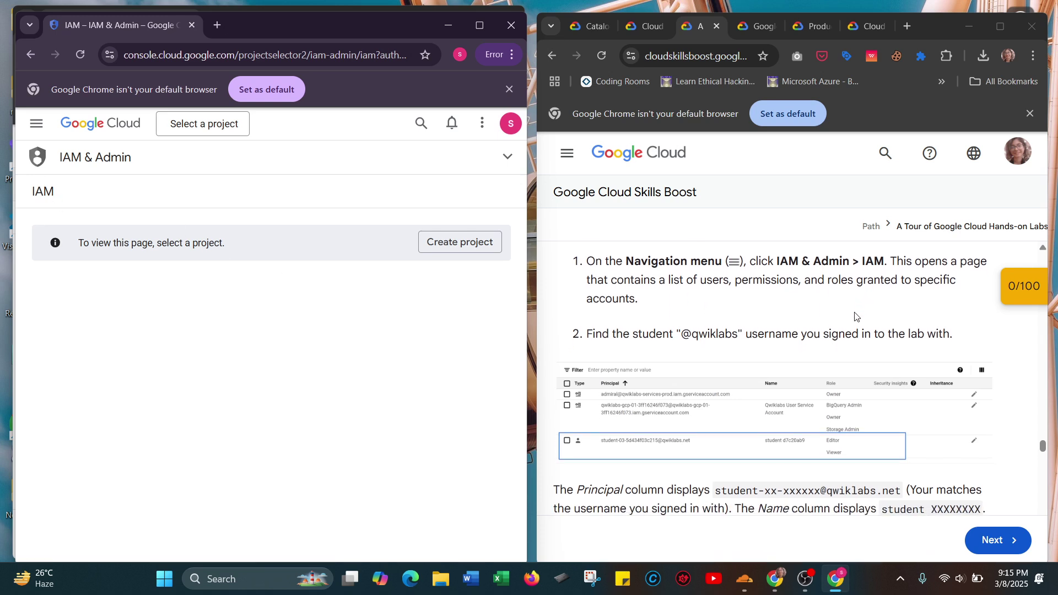
{"action": "scroll", "coordinate": [854, 317], "scroll_direction": "down", "scroll_amount": 1}
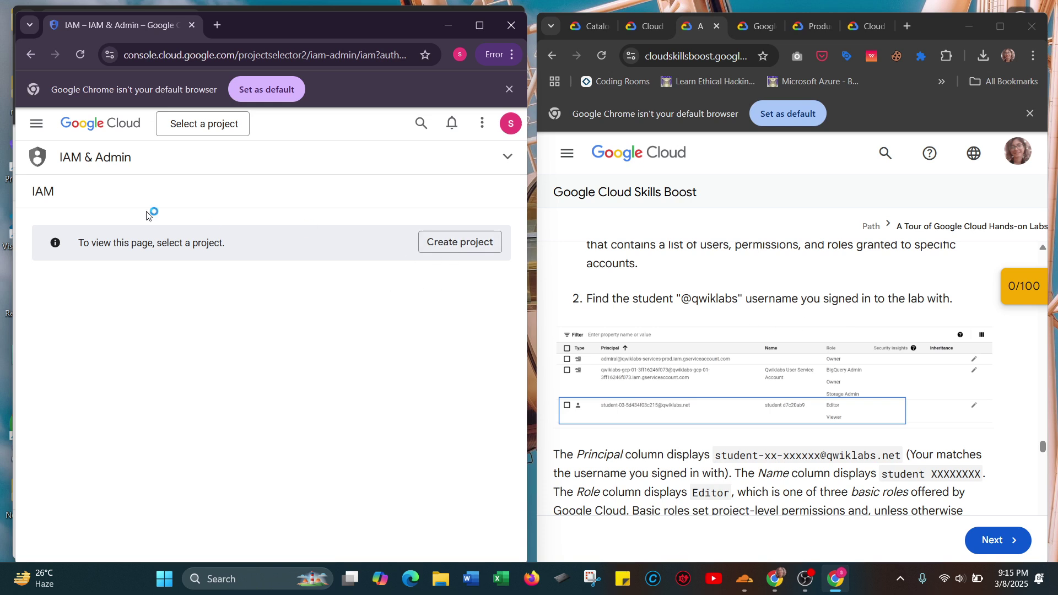
{"action": "left_click", "coordinate": [214, 126]}
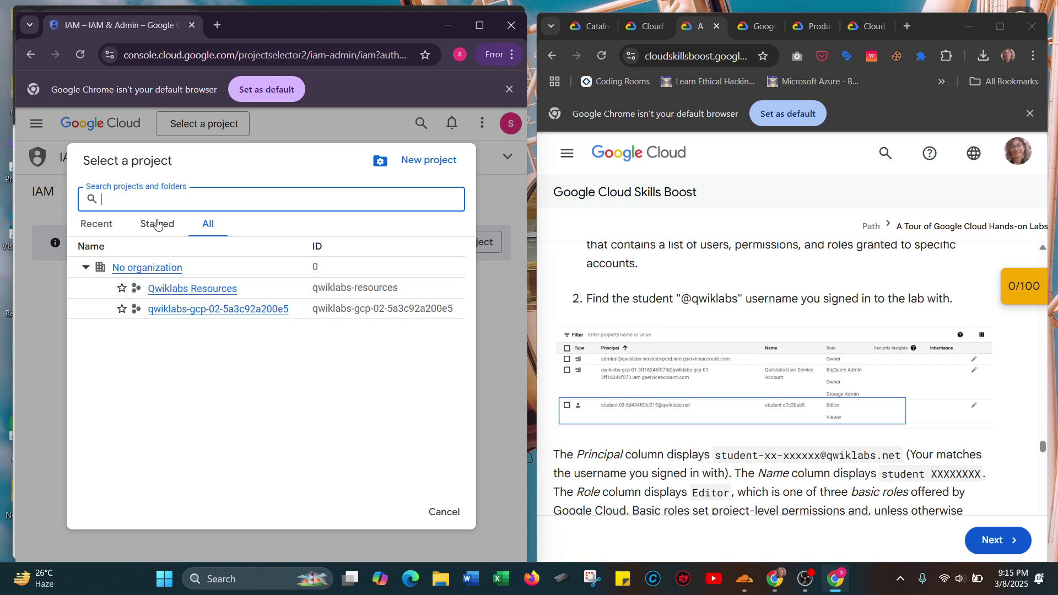
{"action": "left_click", "coordinate": [98, 223]}
{"action": "left_click", "coordinate": [144, 222]}
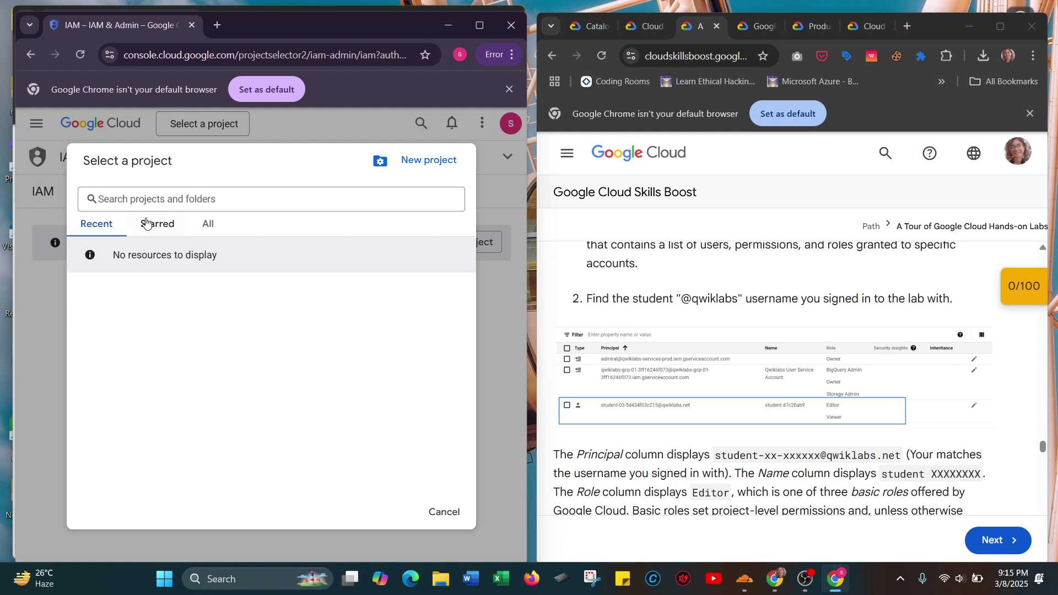
{"action": "left_click", "coordinate": [209, 227]}
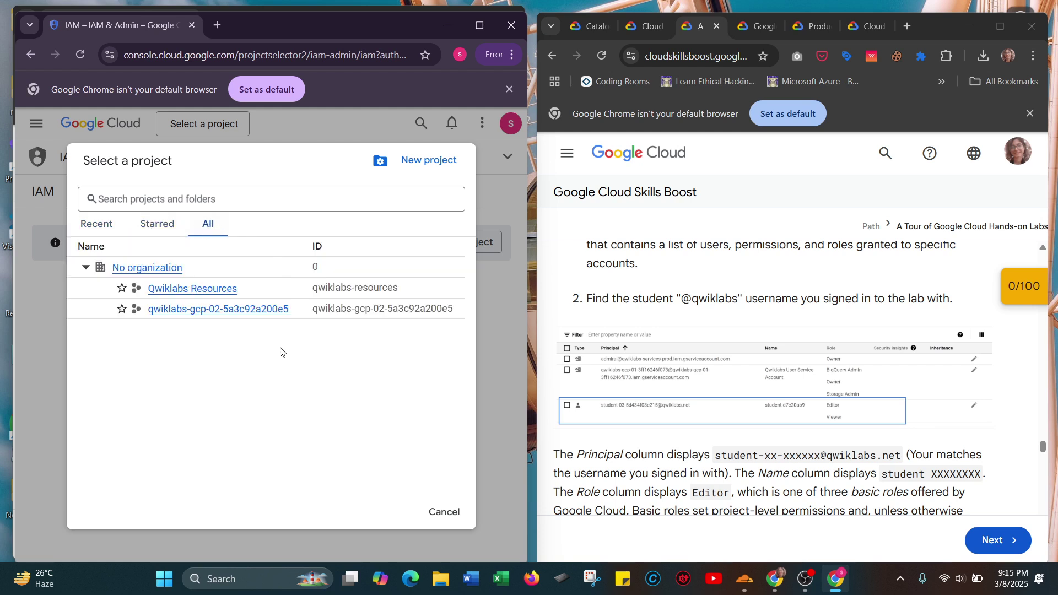
{"action": "left_click", "coordinate": [247, 309]}
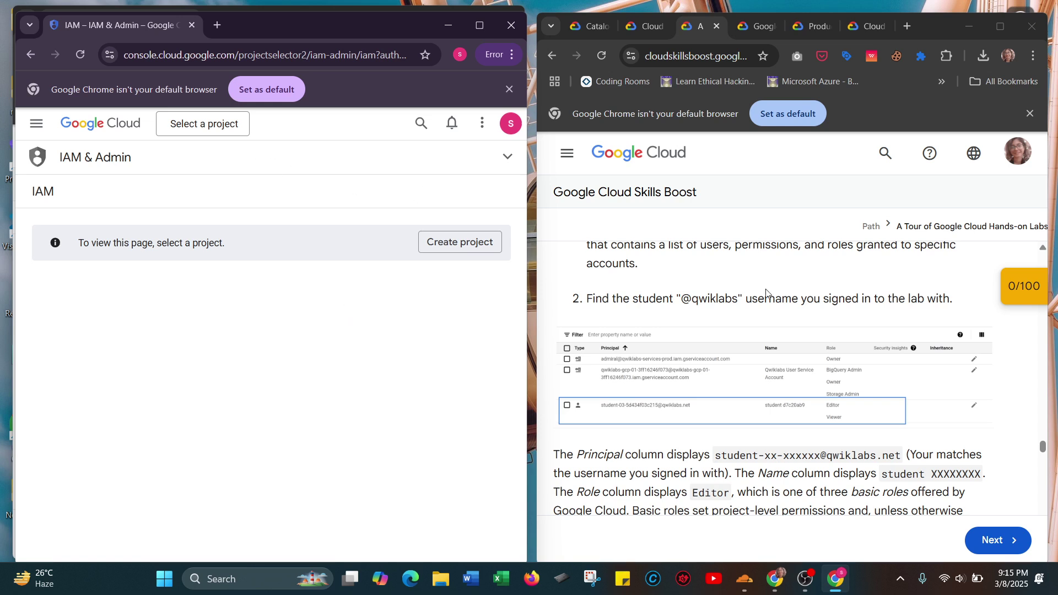
Examine the lab's example IAM table, enlarging it to see the student account's Principal, Name and Role columns.
{"action": "scroll", "coordinate": [767, 293], "scroll_direction": "down", "scroll_amount": 1}
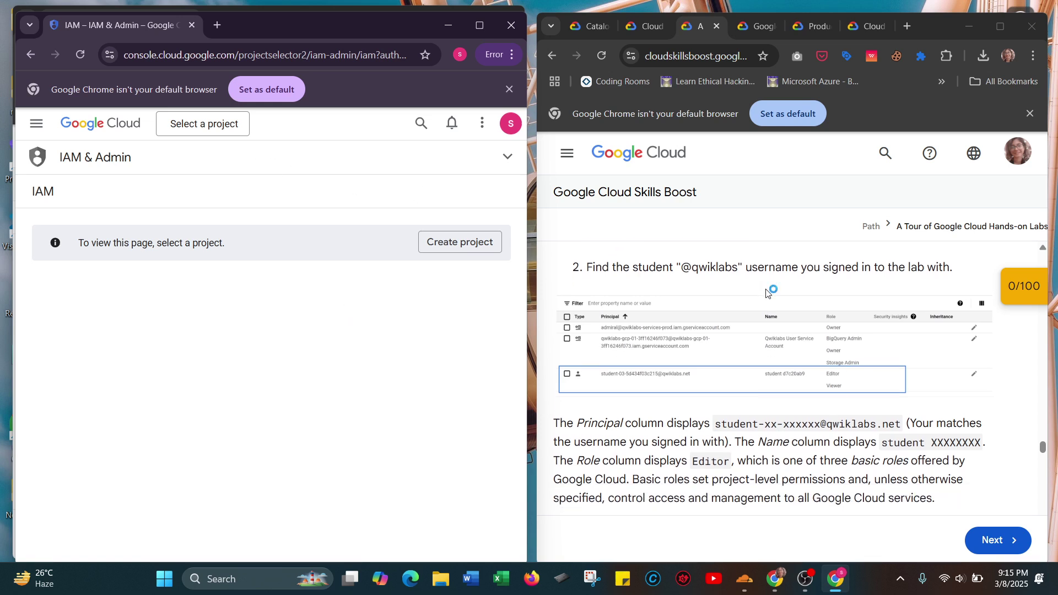
{"action": "scroll", "coordinate": [767, 293], "scroll_direction": "down", "scroll_amount": 1}
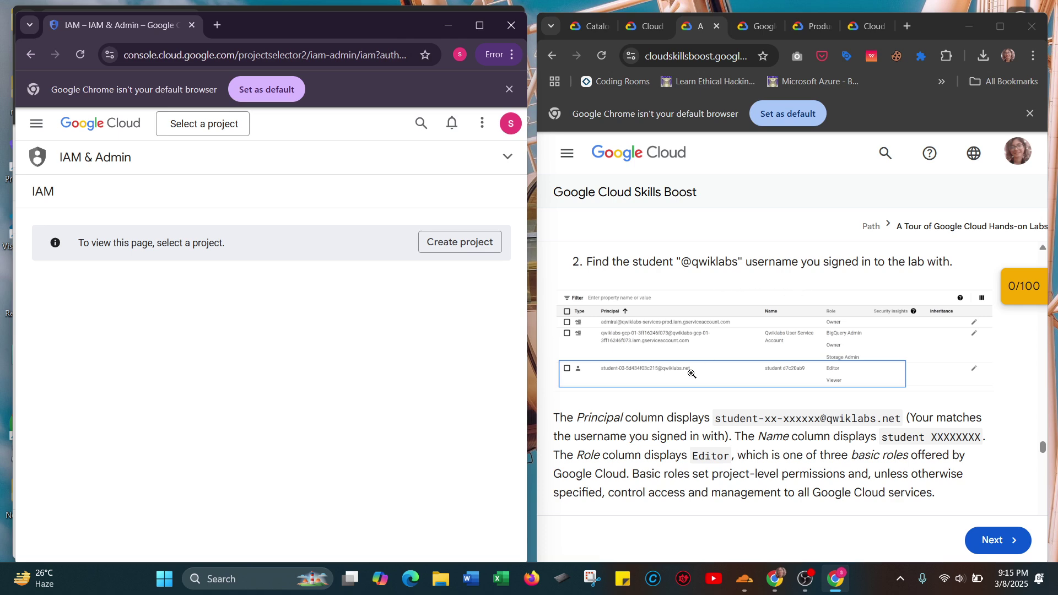
{"action": "scroll", "coordinate": [691, 373], "scroll_direction": "up", "scroll_amount": 1}
{"action": "scroll", "coordinate": [691, 373], "scroll_direction": "down", "scroll_amount": 1}
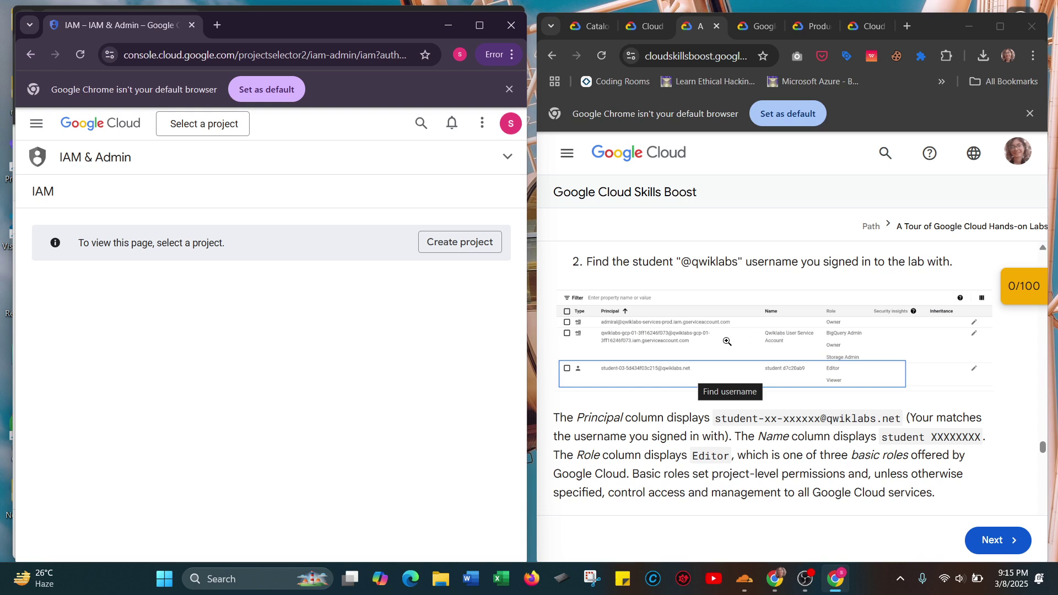
{"action": "scroll", "coordinate": [727, 342], "scroll_direction": "down", "scroll_amount": 2}
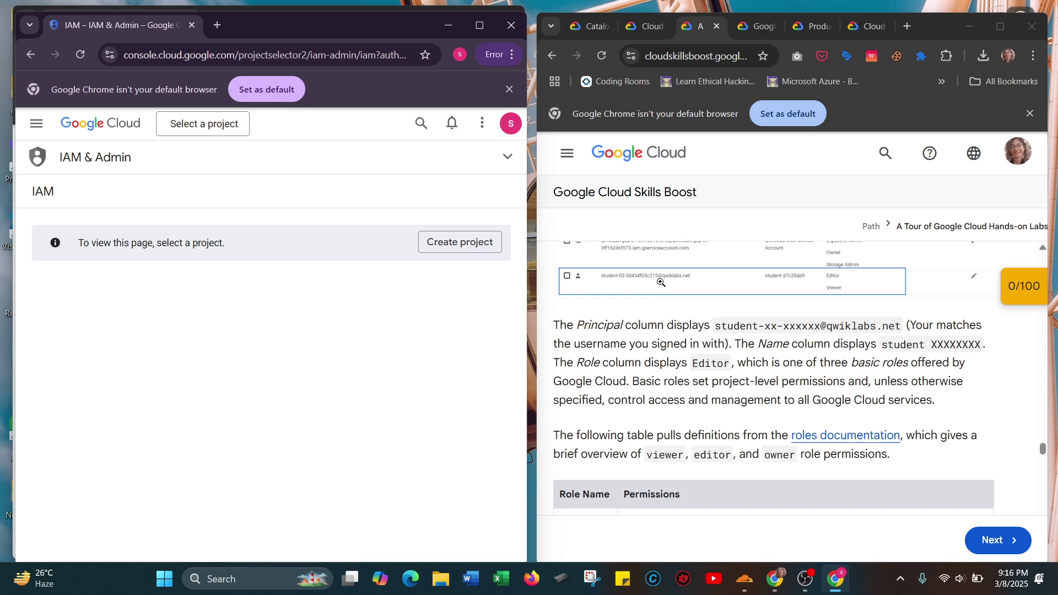
{"action": "scroll", "coordinate": [788, 279], "scroll_direction": "up", "scroll_amount": 2}
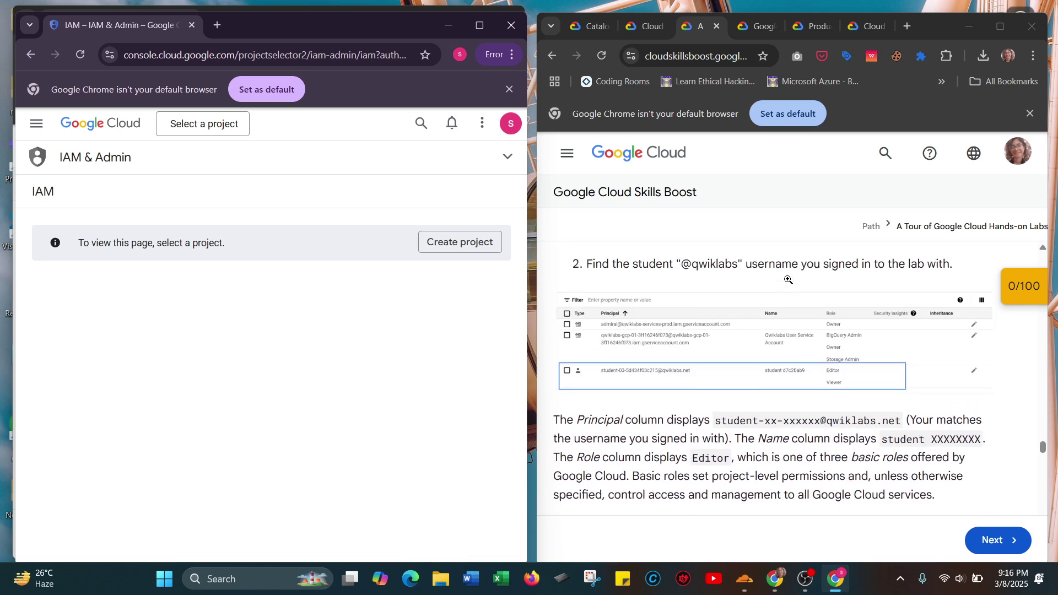
{"action": "left_click", "coordinate": [801, 329]}
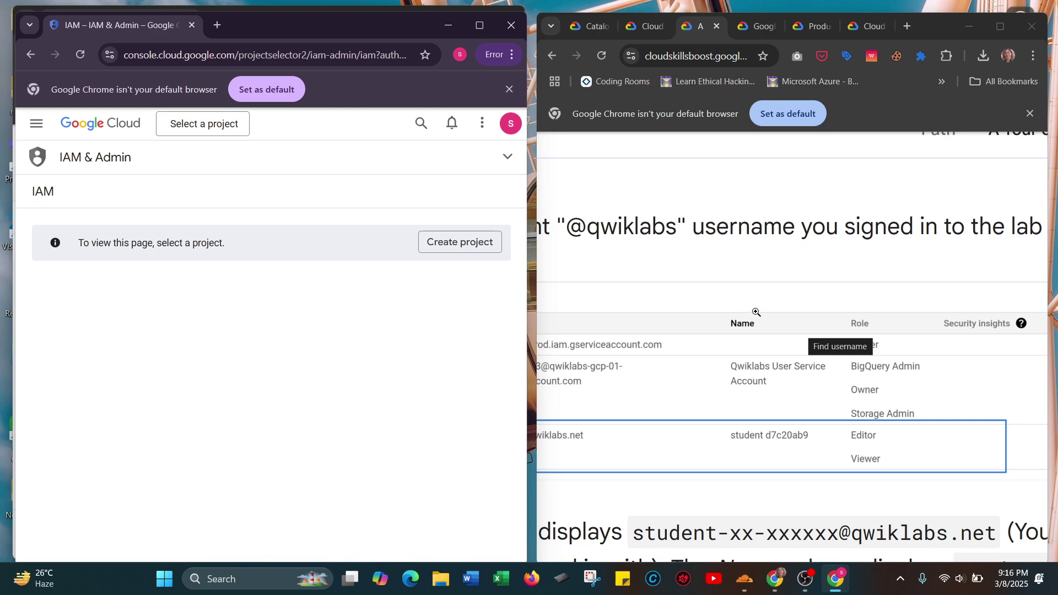
{"action": "left_click", "coordinate": [774, 304]}
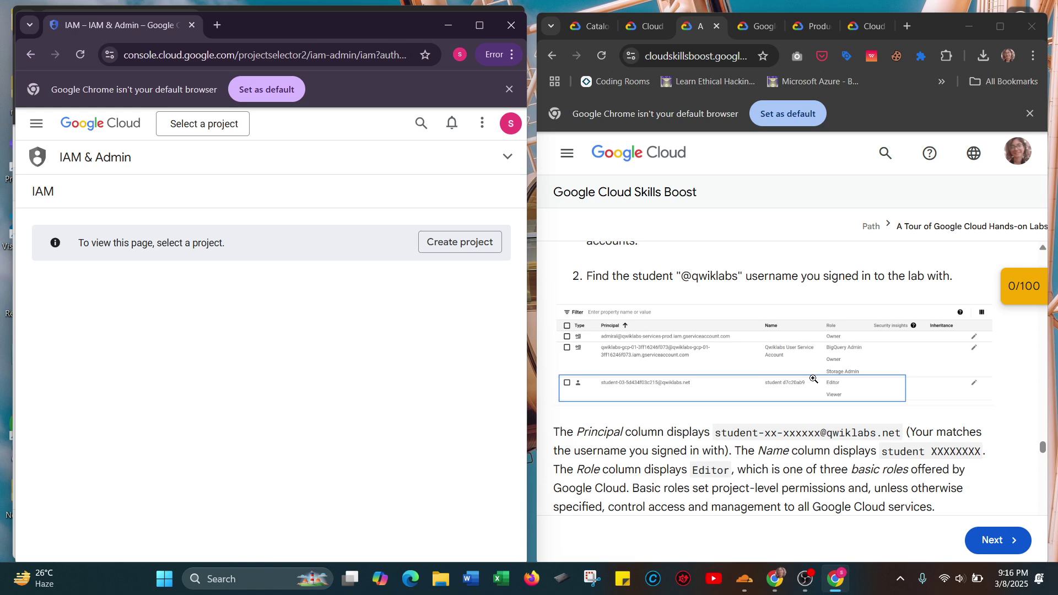
{"action": "scroll", "coordinate": [813, 379], "scroll_direction": "up", "scroll_amount": 2}
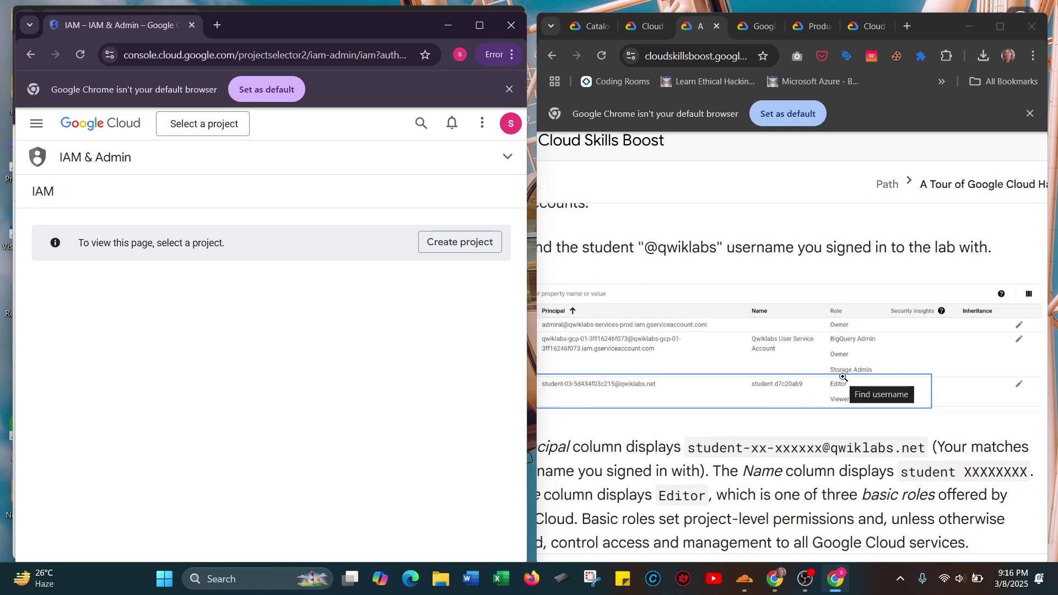
{"action": "scroll", "coordinate": [843, 377], "scroll_direction": "down", "scroll_amount": 2}
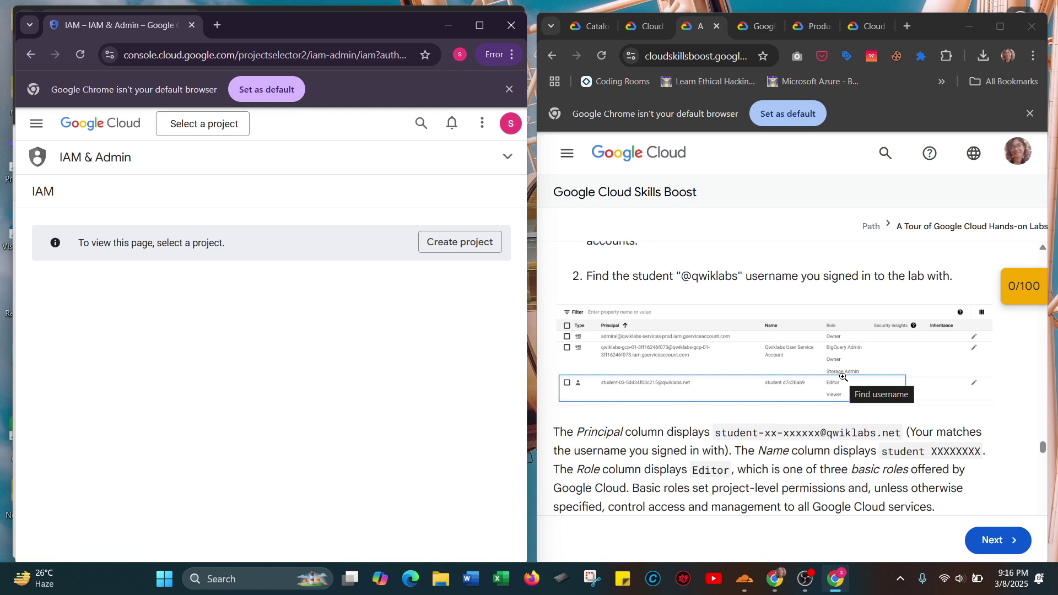
Read the lab's explanation of basic roles and the permissions table for the viewer, editor and owner roles.
{"action": "scroll", "coordinate": [843, 377], "scroll_direction": "down", "scroll_amount": 1}
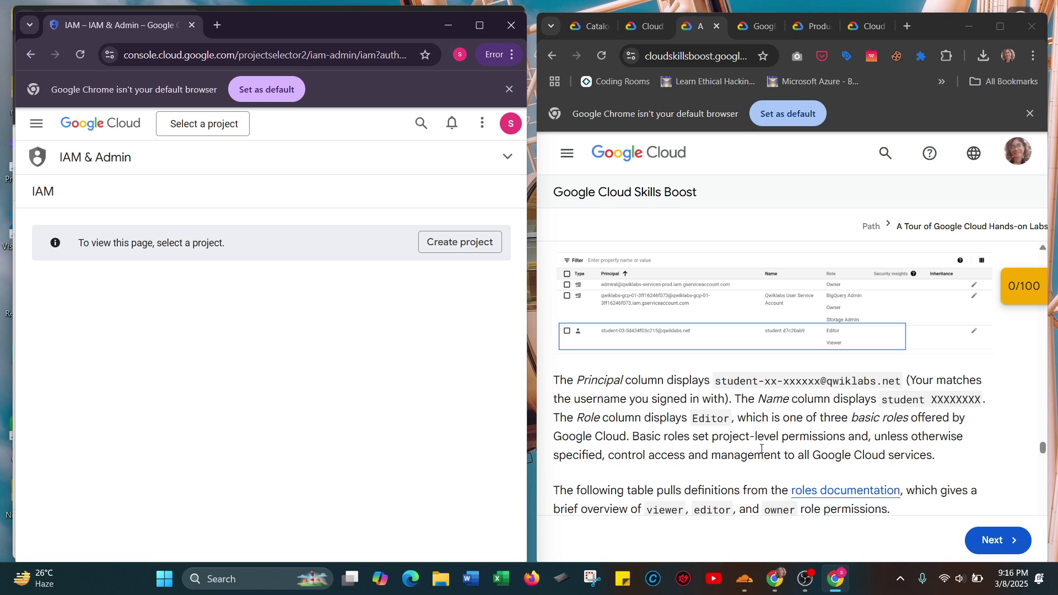
{"action": "scroll", "coordinate": [761, 449], "scroll_direction": "down", "scroll_amount": 2}
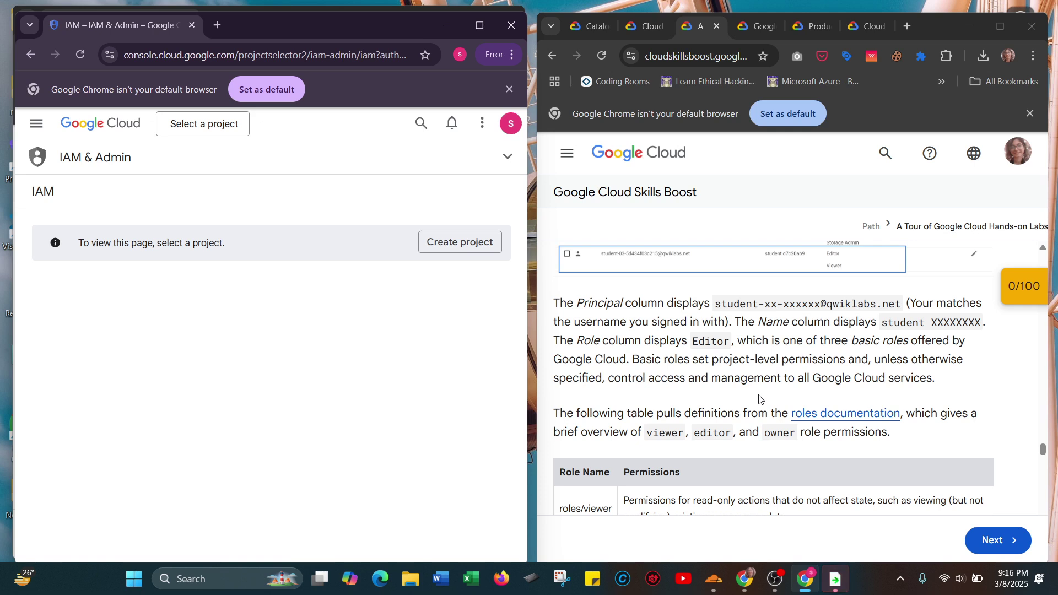
{"action": "scroll", "coordinate": [759, 397], "scroll_direction": "down", "scroll_amount": 1}
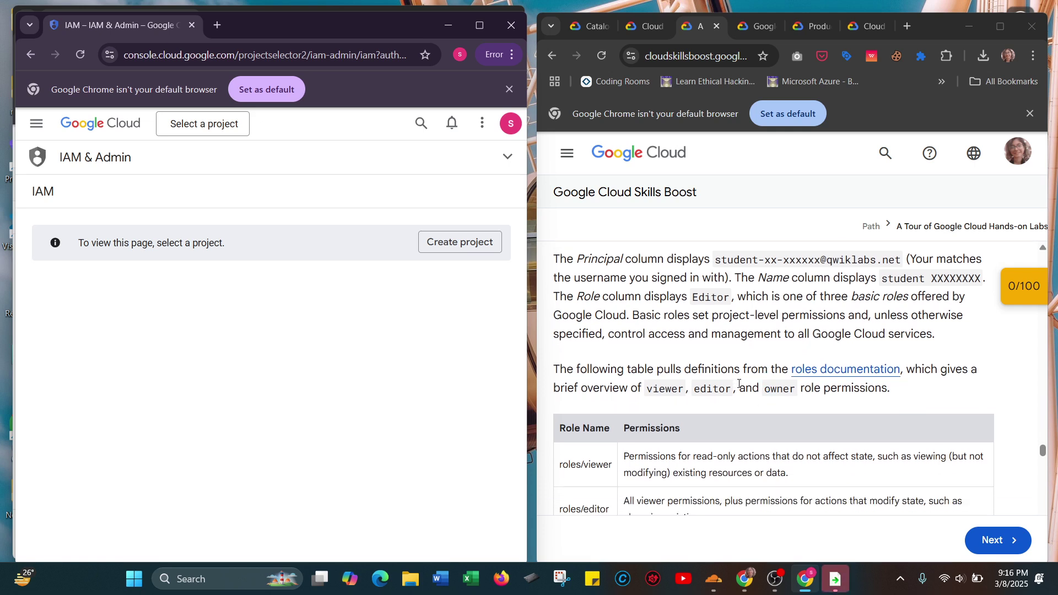
{"action": "scroll", "coordinate": [739, 384], "scroll_direction": "down", "scroll_amount": 1}
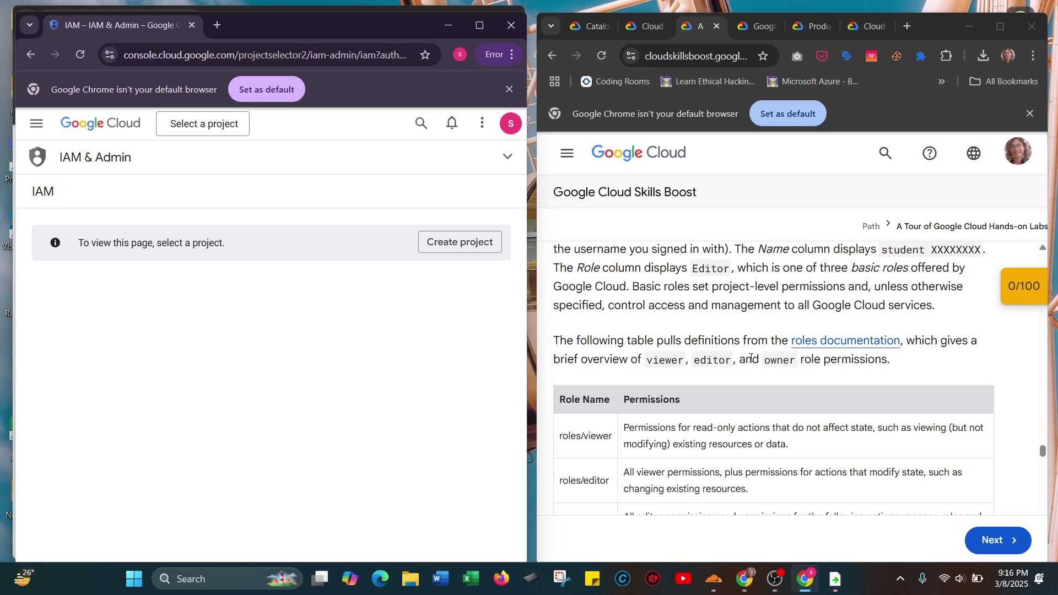
{"action": "scroll", "coordinate": [782, 361], "scroll_direction": "down", "scroll_amount": 2}
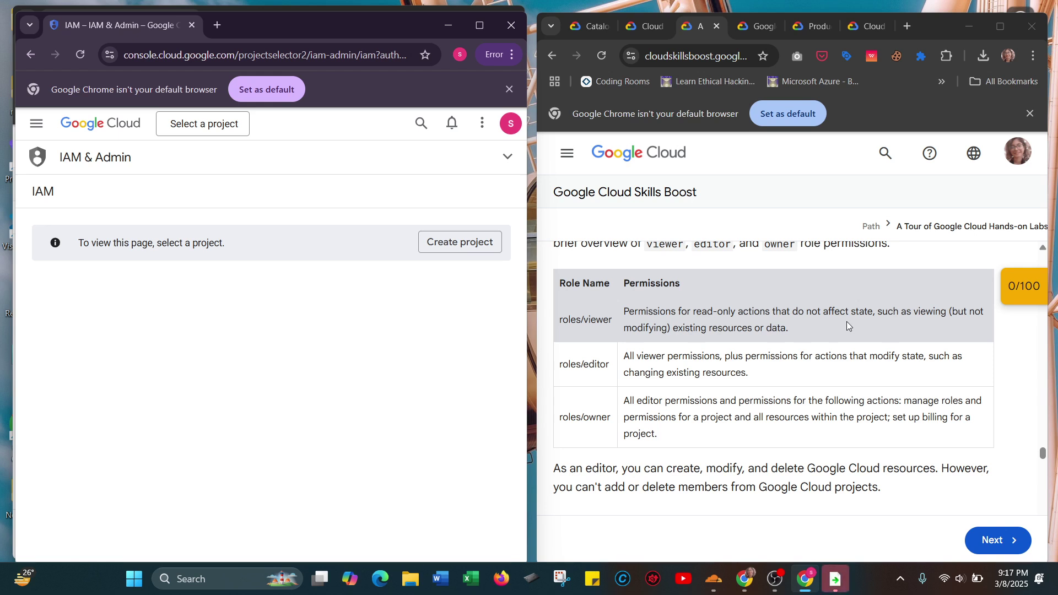
{"action": "scroll", "coordinate": [762, 377], "scroll_direction": "down", "scroll_amount": 1}
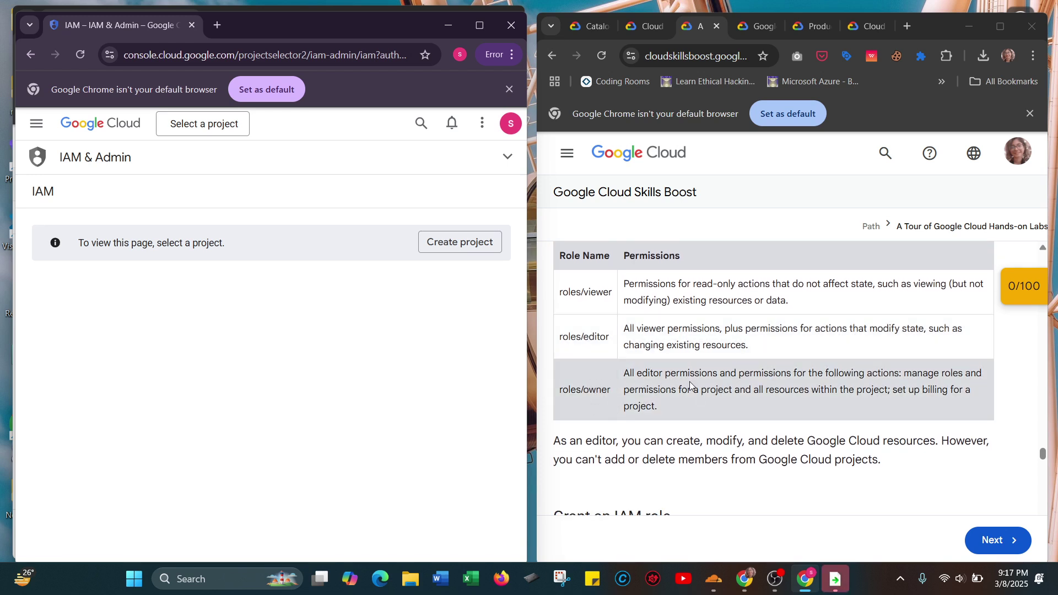
{"action": "mouse_move", "coordinate": [835, 579]}
{"action": "scroll", "coordinate": [879, 395], "scroll_direction": "down", "scroll_amount": 1}
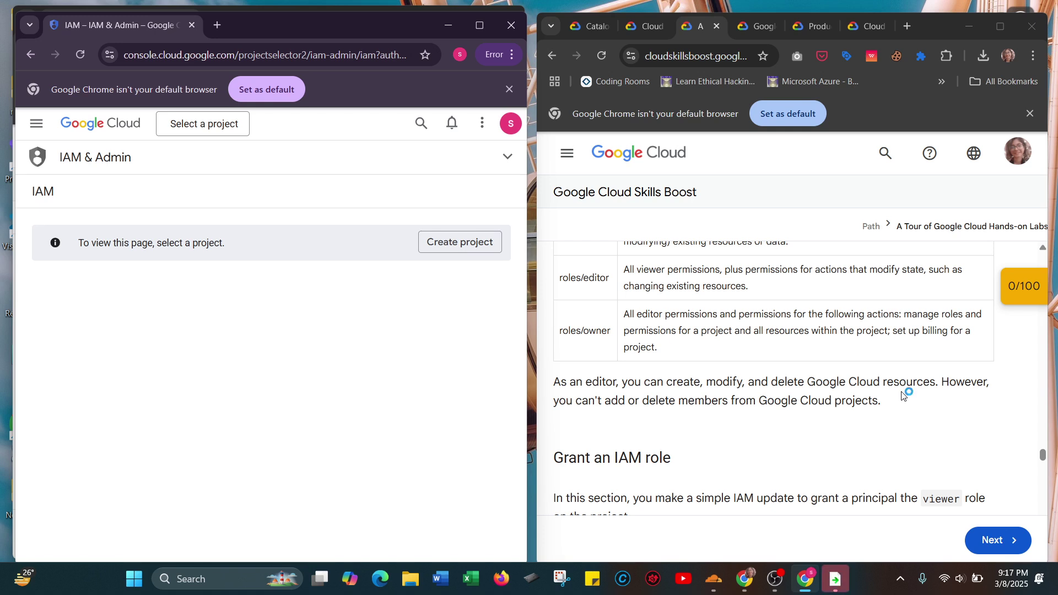
Read the start of the lab's Grant an IAM role section and look through the console's list of IAM & Admin pages.
{"action": "scroll", "coordinate": [901, 394], "scroll_direction": "down", "scroll_amount": 1}
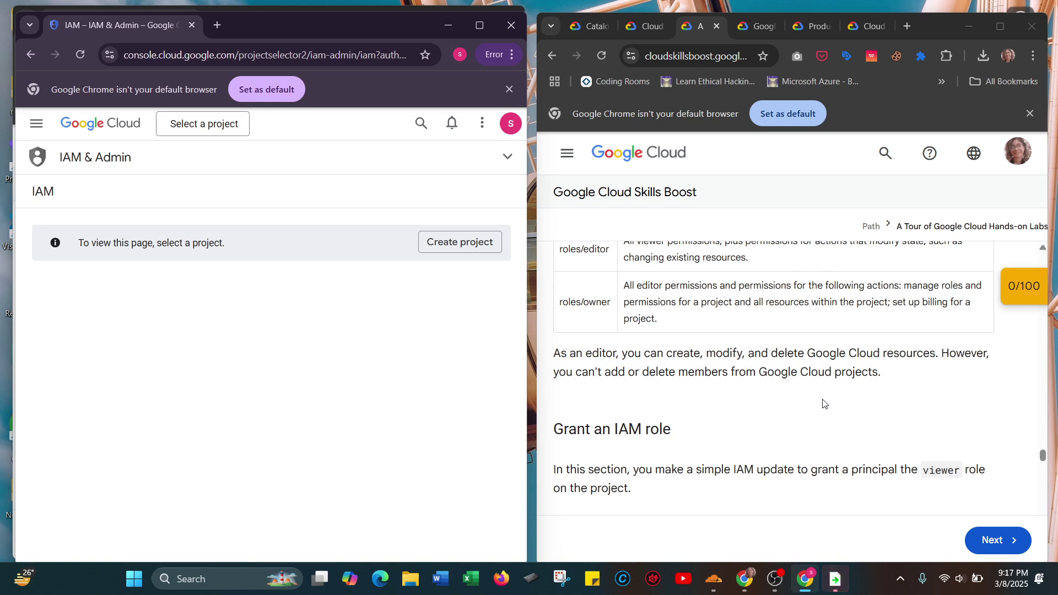
{"action": "scroll", "coordinate": [823, 404], "scroll_direction": "down", "scroll_amount": 3}
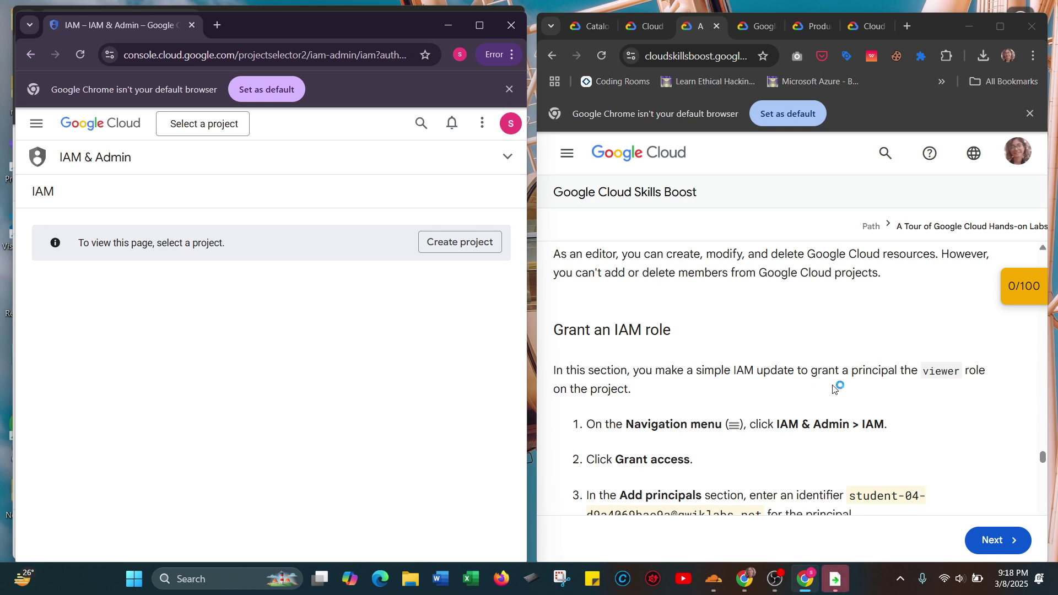
{"action": "scroll", "coordinate": [833, 388], "scroll_direction": "down", "scroll_amount": 1}
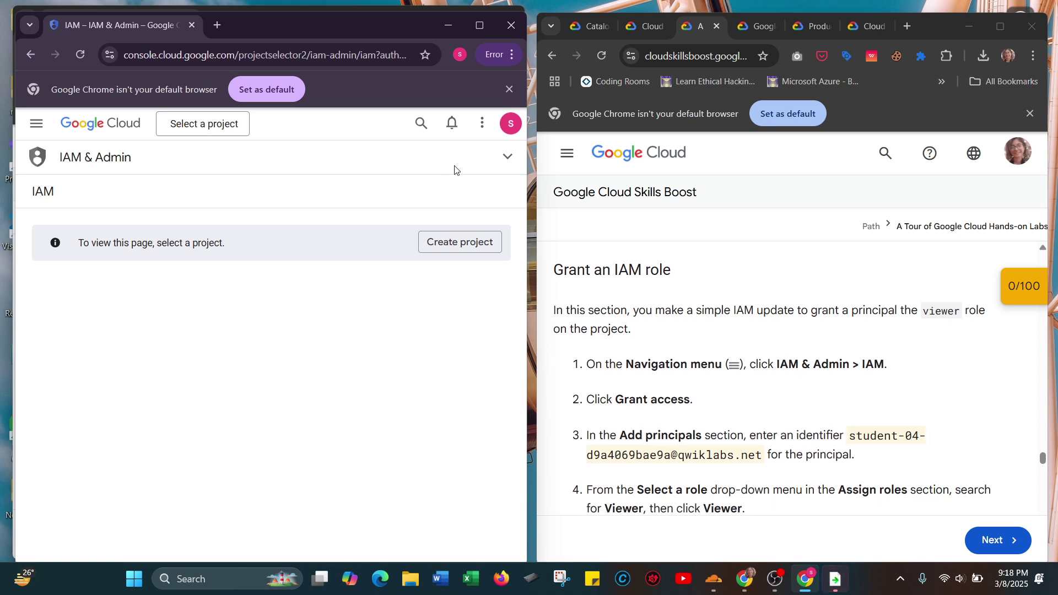
{"action": "left_click", "coordinate": [507, 158]}
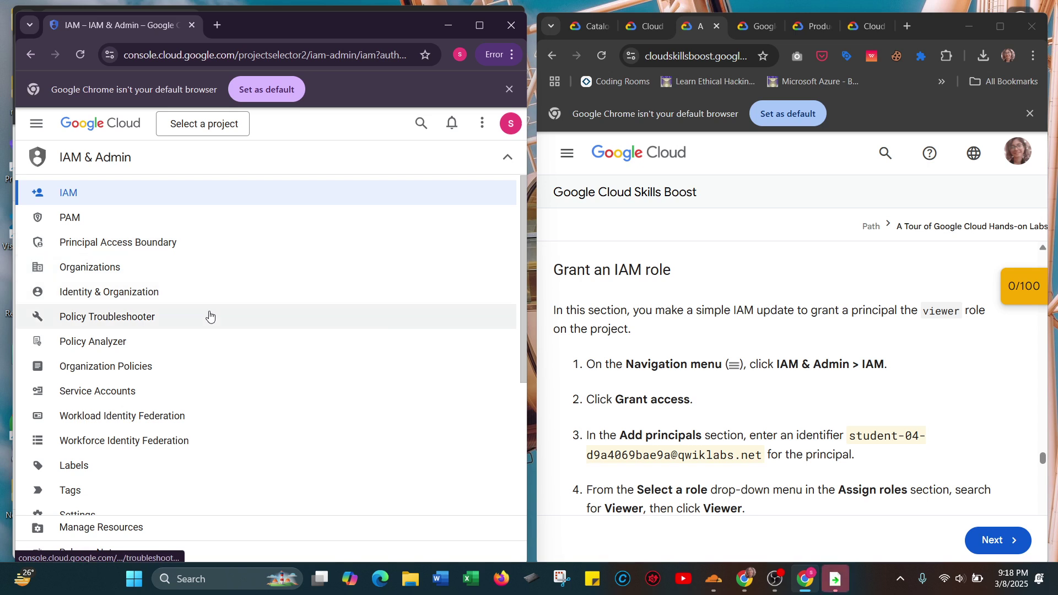
{"action": "scroll", "coordinate": [205, 422], "scroll_direction": "down", "scroll_amount": 3}
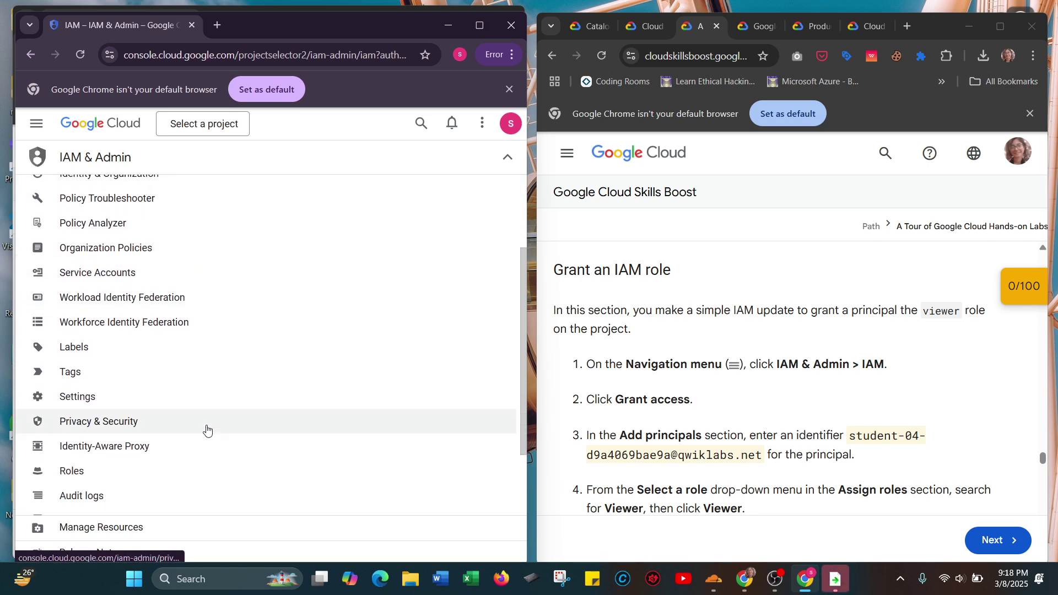
{"action": "scroll", "coordinate": [206, 430], "scroll_direction": "down", "scroll_amount": 1}
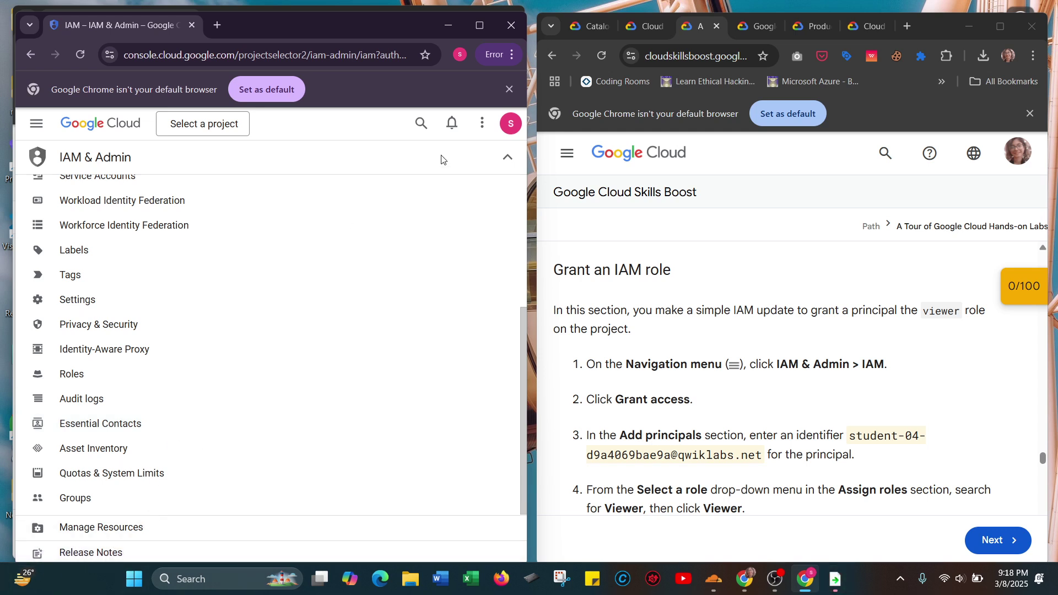
{"action": "left_click", "coordinate": [503, 158]}
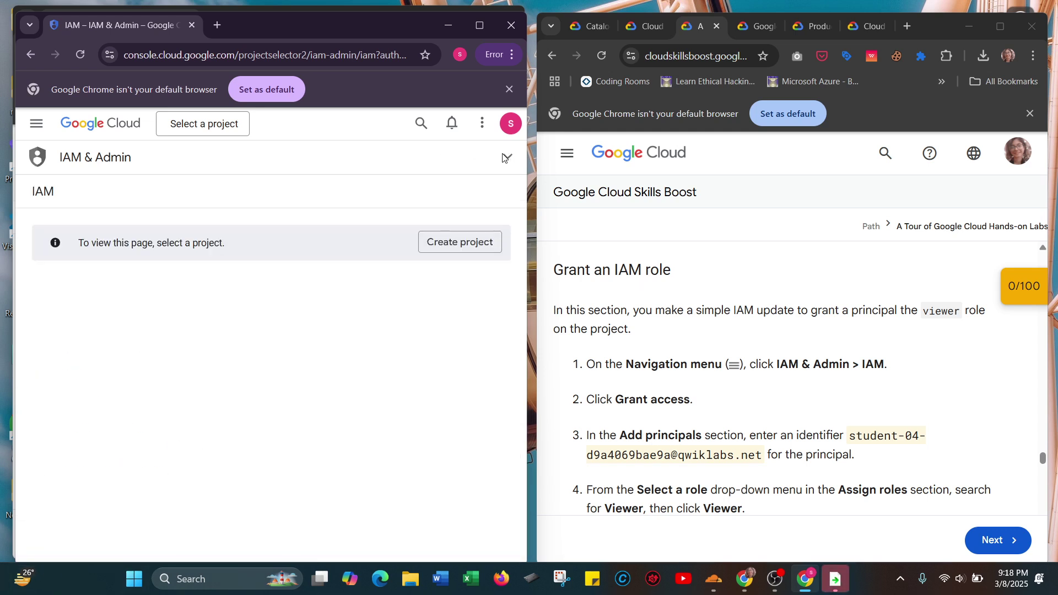
{"action": "left_click", "coordinate": [450, 242]}
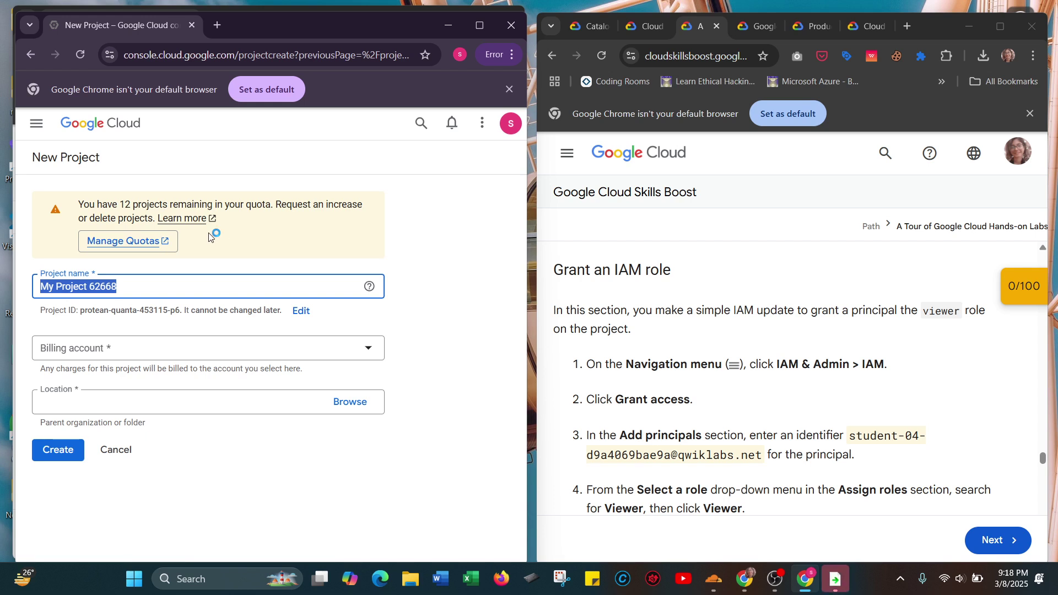
{"action": "left_click", "coordinate": [152, 347]}
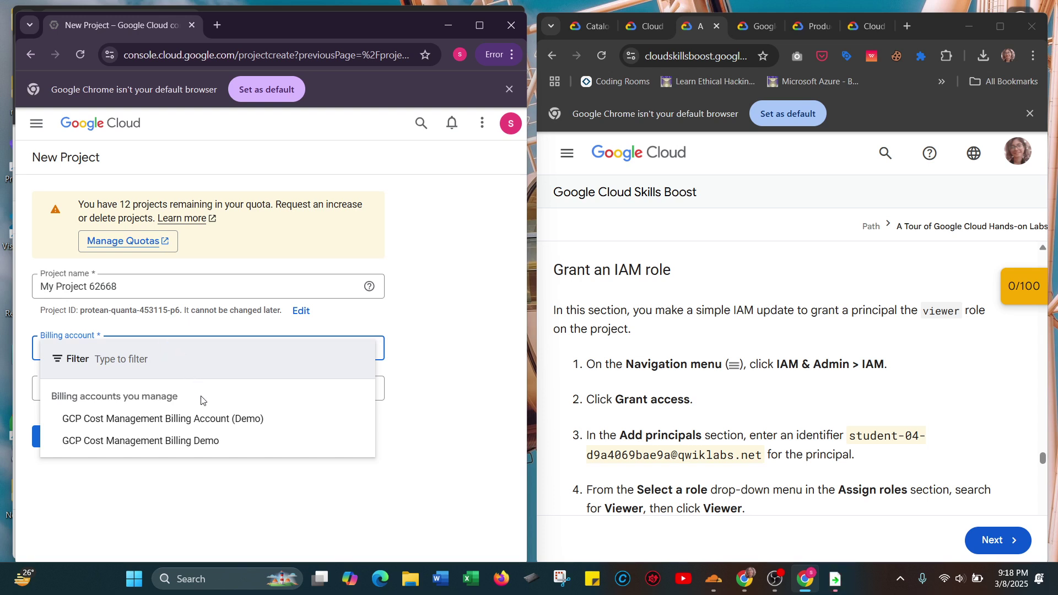
{"action": "left_click", "coordinate": [447, 314]}
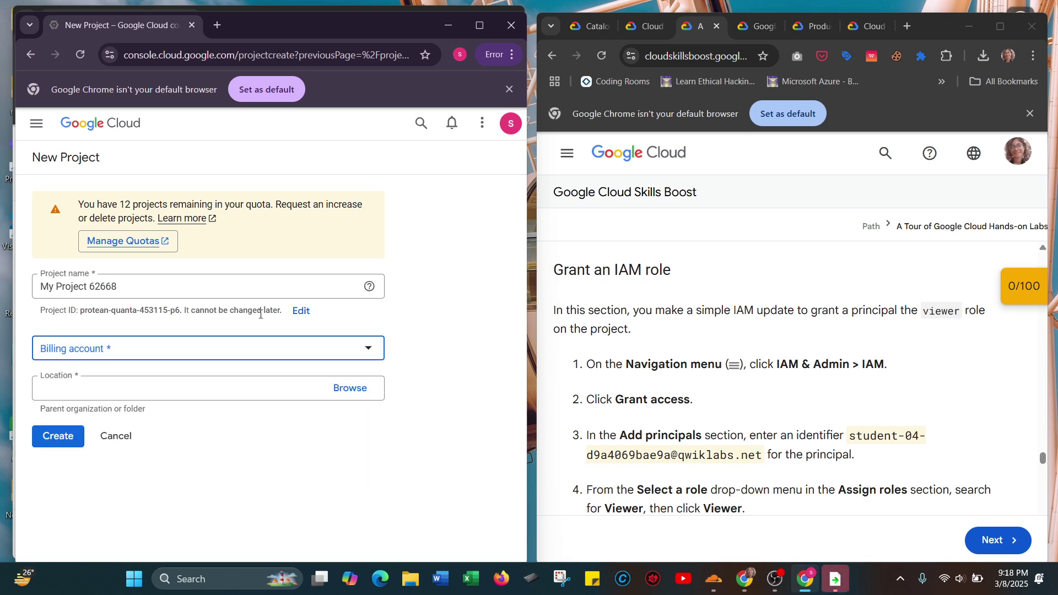
{"action": "left_click", "coordinate": [223, 383]}
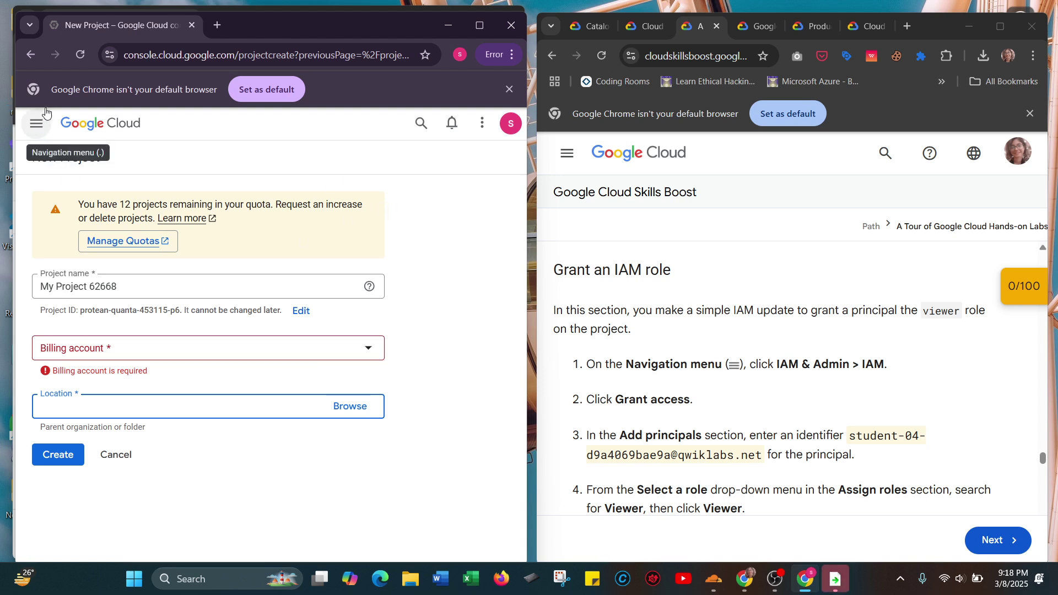
{"action": "left_click", "coordinate": [30, 54]}
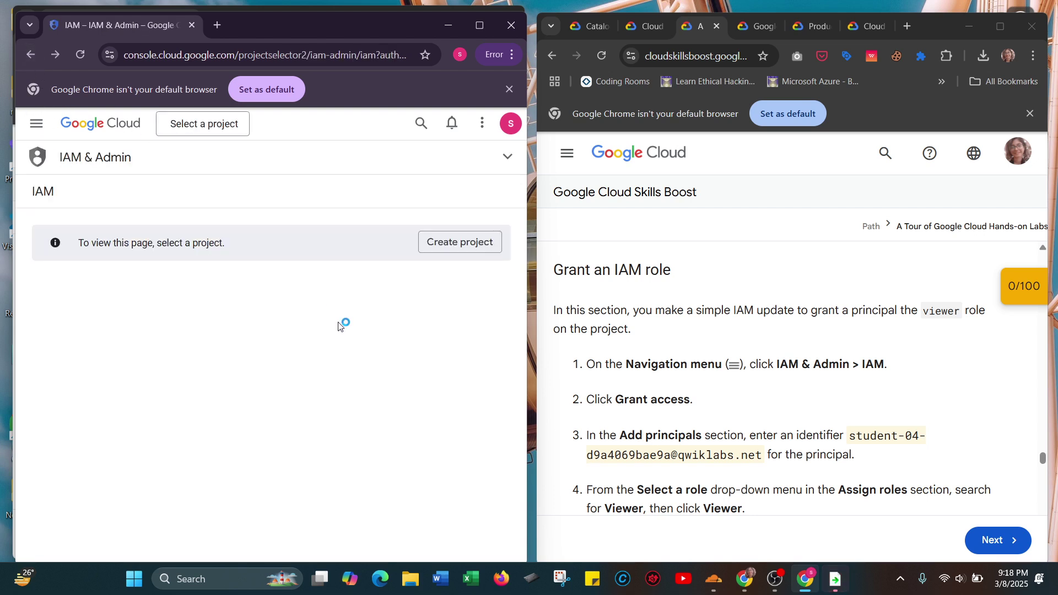
Select the project qwiklabs-gcp-02-5a3c92a200e5 and review the principals, roles and security insights in its IAM permissions table.
{"action": "left_click", "coordinate": [206, 127]}
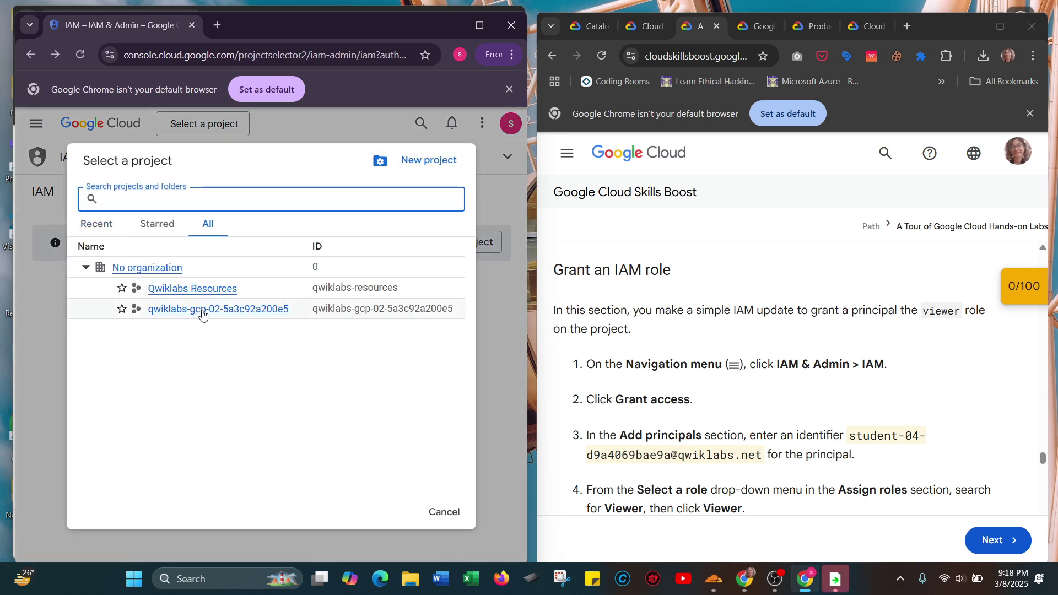
{"action": "left_click", "coordinate": [203, 310]}
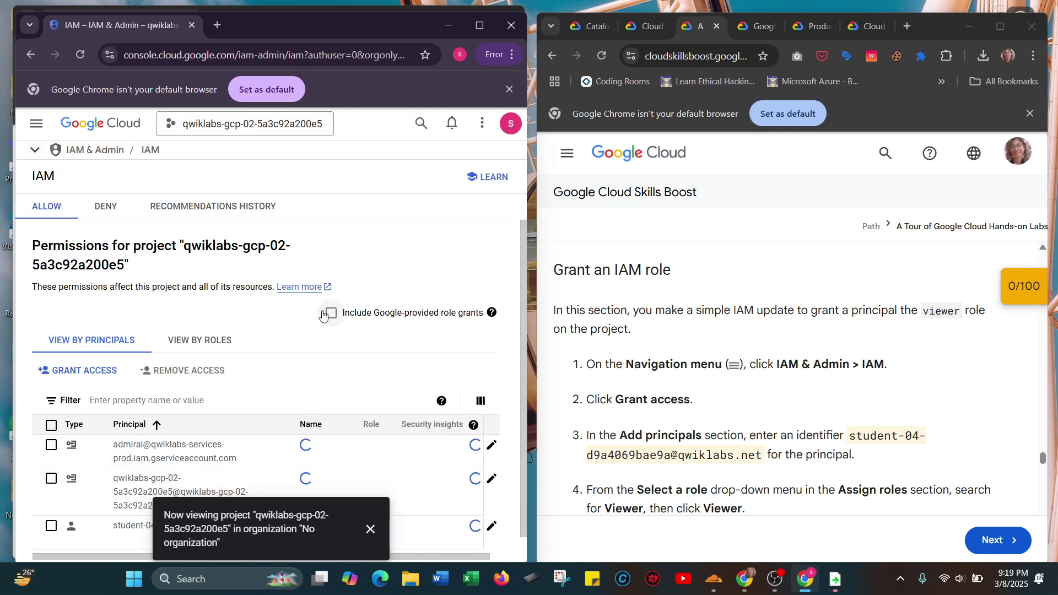
{"action": "scroll", "coordinate": [311, 274], "scroll_direction": "down", "scroll_amount": 1}
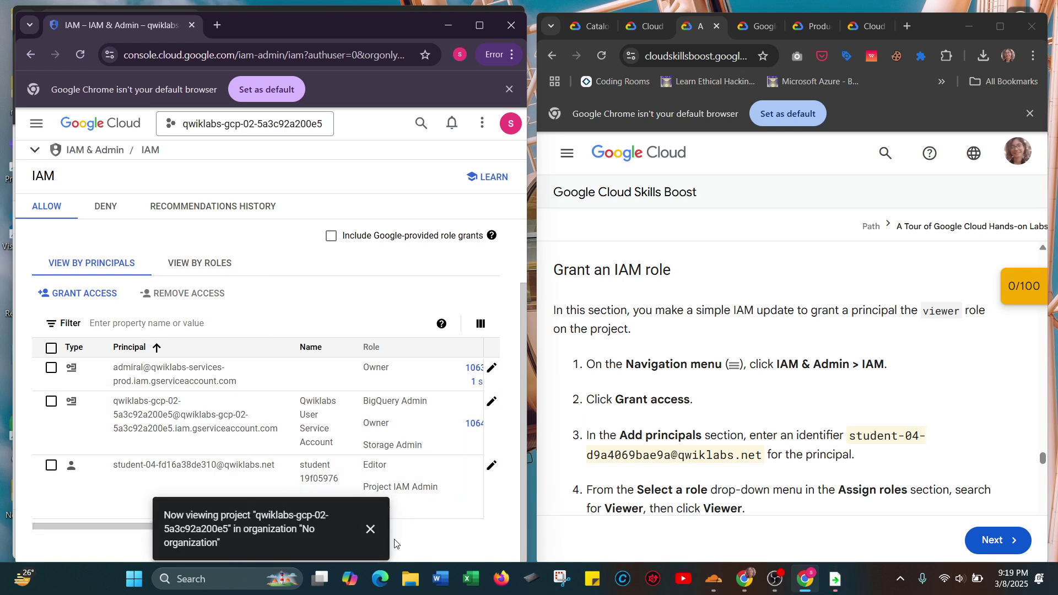
{"action": "left_click", "coordinate": [370, 529]}
{"action": "scroll", "coordinate": [368, 449], "scroll_direction": "right", "scroll_amount": 3}
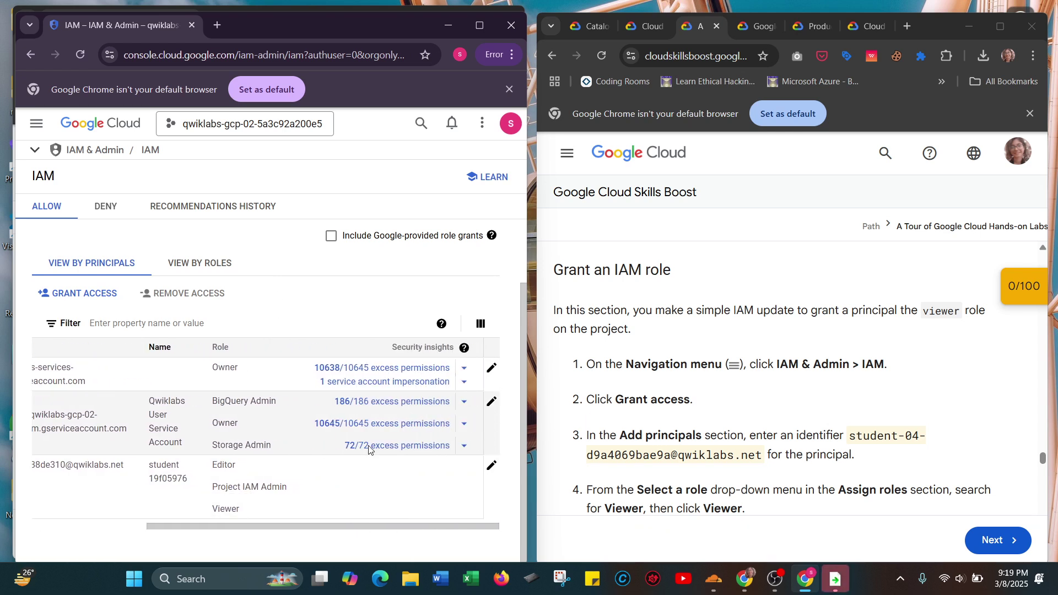
{"action": "scroll", "coordinate": [352, 419], "scroll_direction": "left", "scroll_amount": 3}
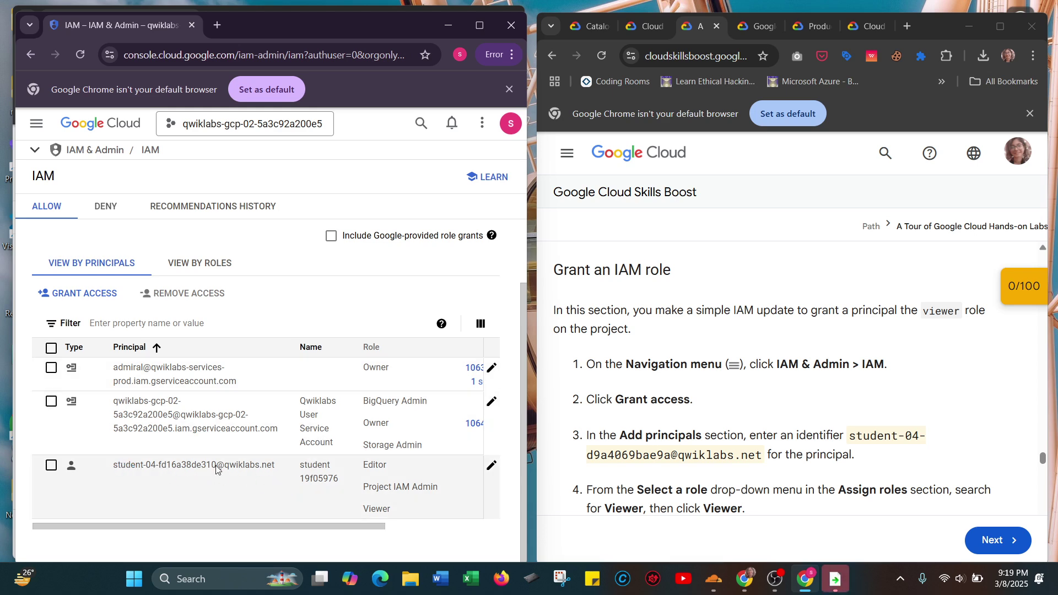
Compare the lab's example IAM table and its Principal, Name and Role explanation with the student account's row in the console.
{"action": "scroll", "coordinate": [714, 412], "scroll_direction": "up", "scroll_amount": 7}
{"action": "scroll", "coordinate": [714, 412], "scroll_direction": "up", "scroll_amount": 7}
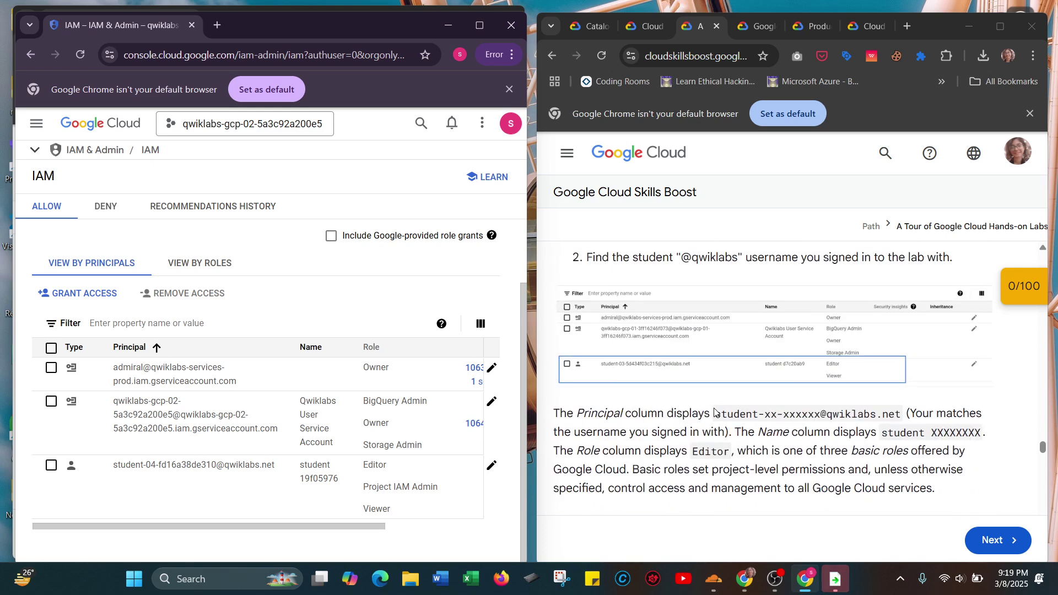
{"action": "scroll", "coordinate": [631, 389], "scroll_direction": "down", "scroll_amount": 3}
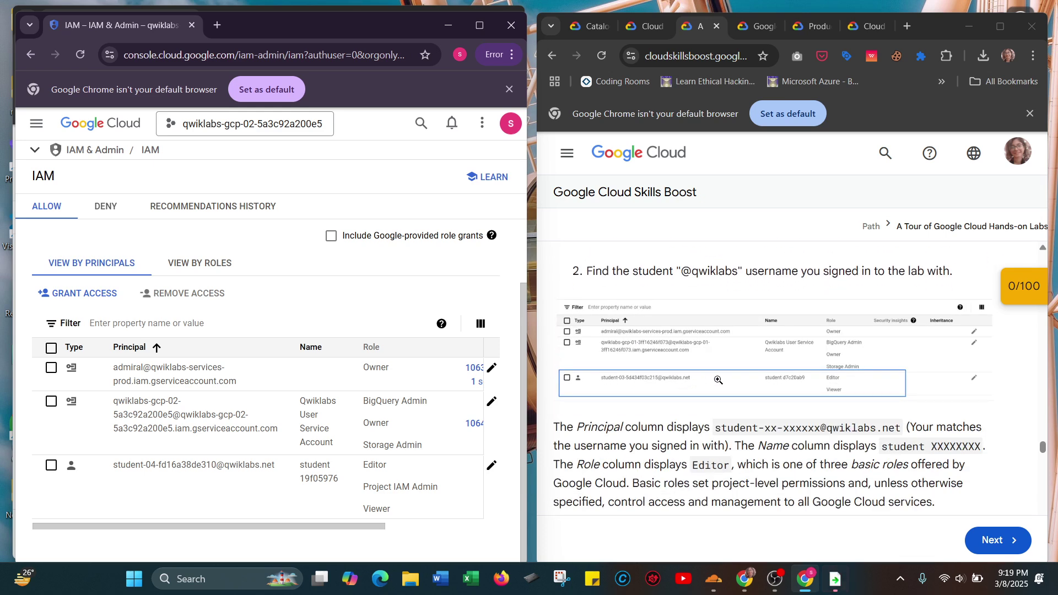
{"action": "scroll", "coordinate": [716, 380], "scroll_direction": "up", "scroll_amount": 3}
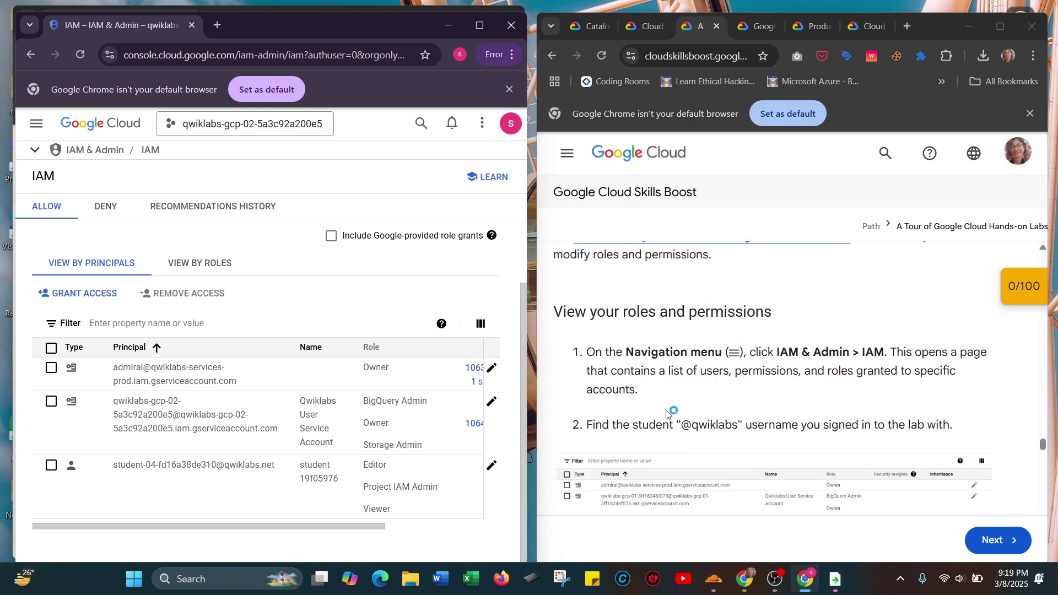
{"action": "scroll", "coordinate": [666, 413], "scroll_direction": "down", "scroll_amount": 3}
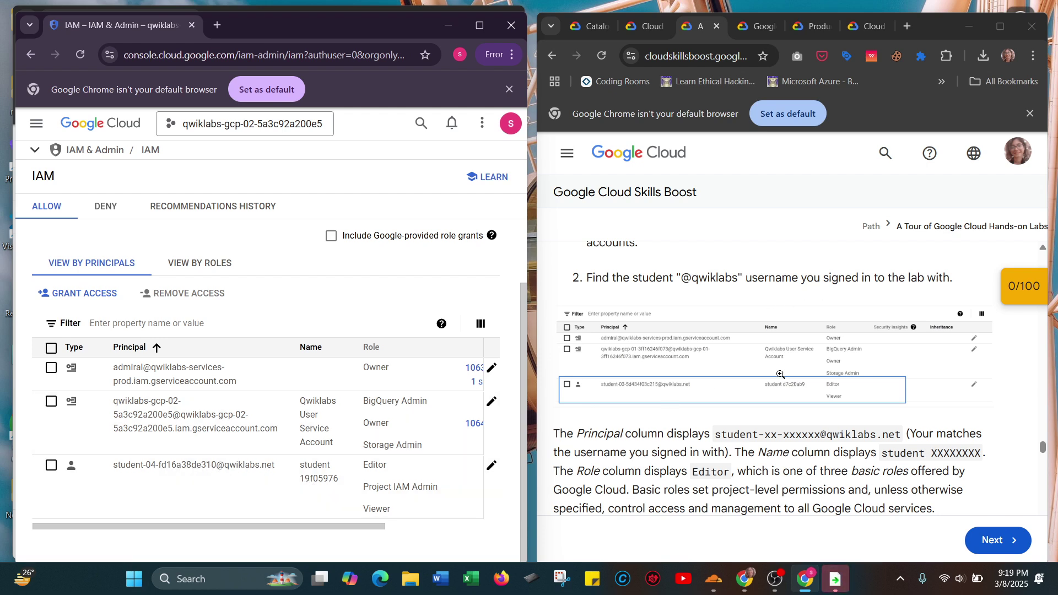
{"action": "scroll", "coordinate": [900, 356], "scroll_direction": "down", "scroll_amount": 3}
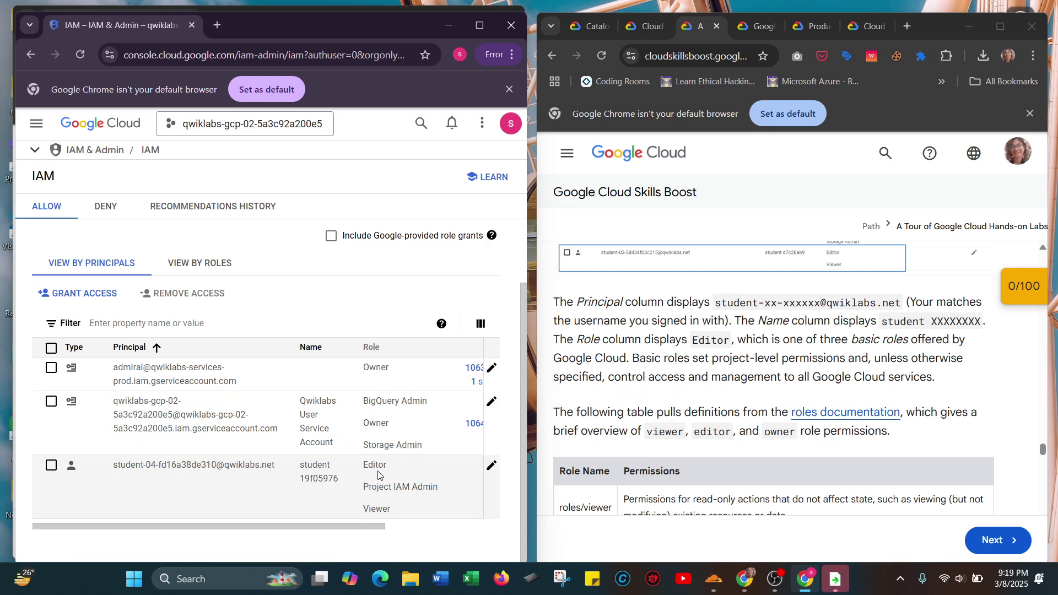
{"action": "scroll", "coordinate": [771, 390], "scroll_direction": "down", "scroll_amount": 3}
{"action": "scroll", "coordinate": [771, 389], "scroll_direction": "down", "scroll_amount": 4}
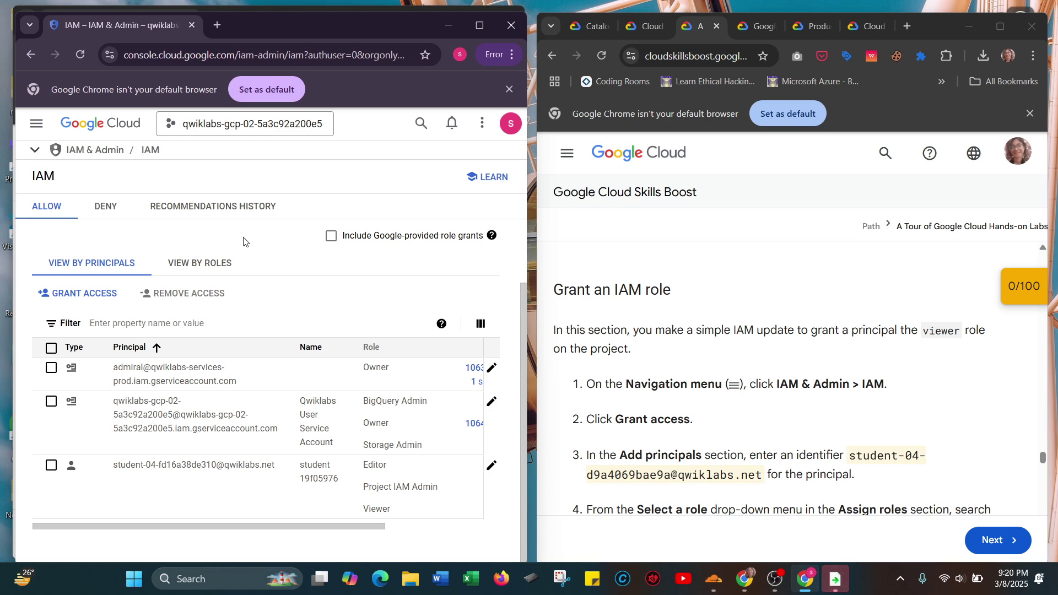
Reread the View your roles and permissions section, including the viewer, editor and owner definitions.
{"action": "scroll", "coordinate": [607, 378], "scroll_direction": "up", "scroll_amount": 2}
{"action": "scroll", "coordinate": [608, 377], "scroll_direction": "up", "scroll_amount": 6}
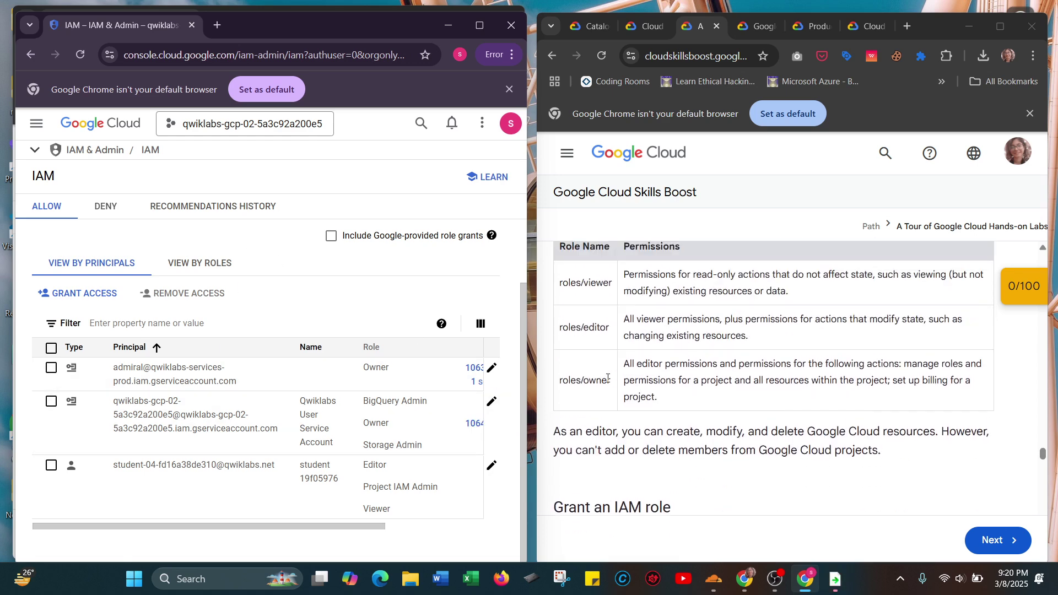
{"action": "scroll", "coordinate": [607, 378], "scroll_direction": "down", "scroll_amount": 2}
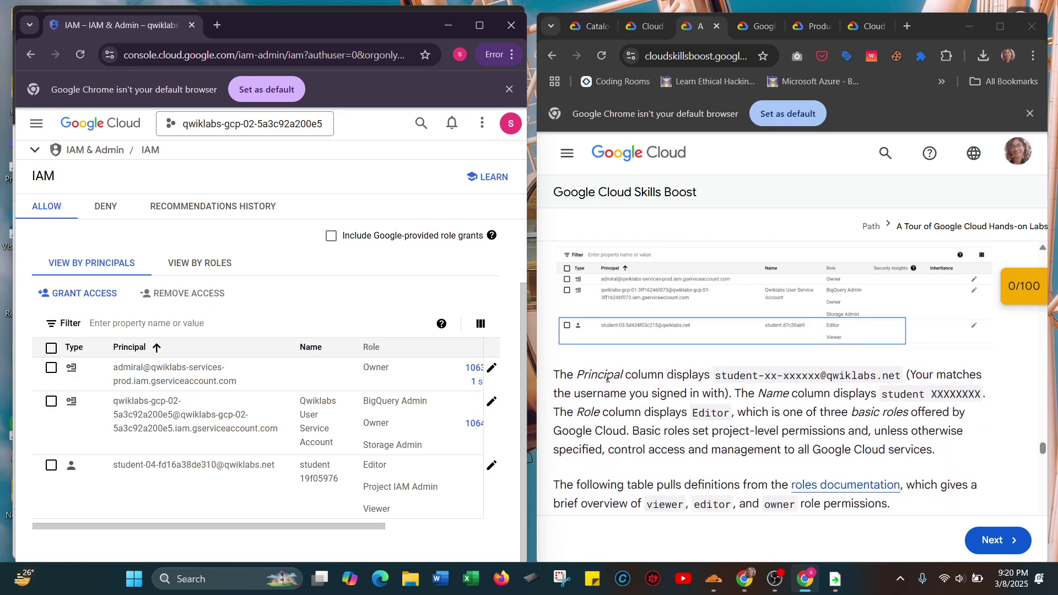
{"action": "scroll", "coordinate": [608, 378], "scroll_direction": "up", "scroll_amount": 4}
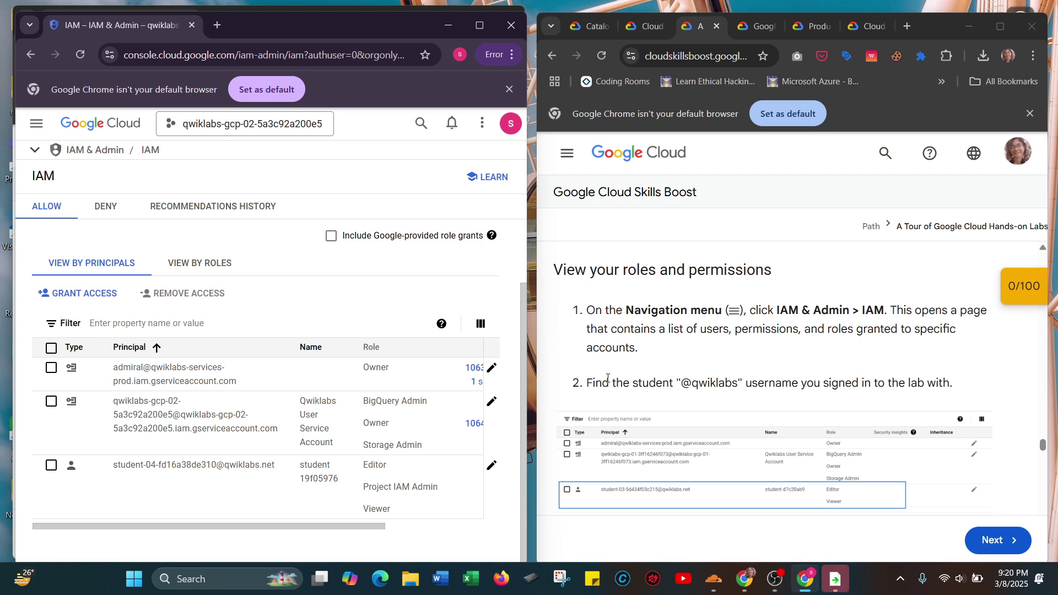
{"action": "scroll", "coordinate": [608, 378], "scroll_direction": "down", "scroll_amount": 1}
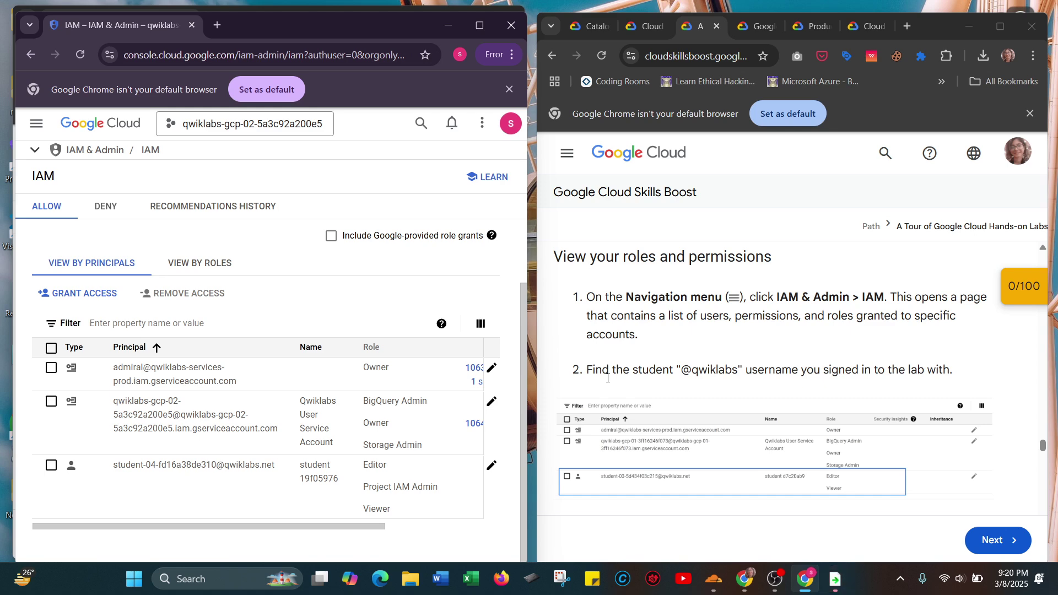
{"action": "scroll", "coordinate": [607, 378], "scroll_direction": "down", "scroll_amount": 3}
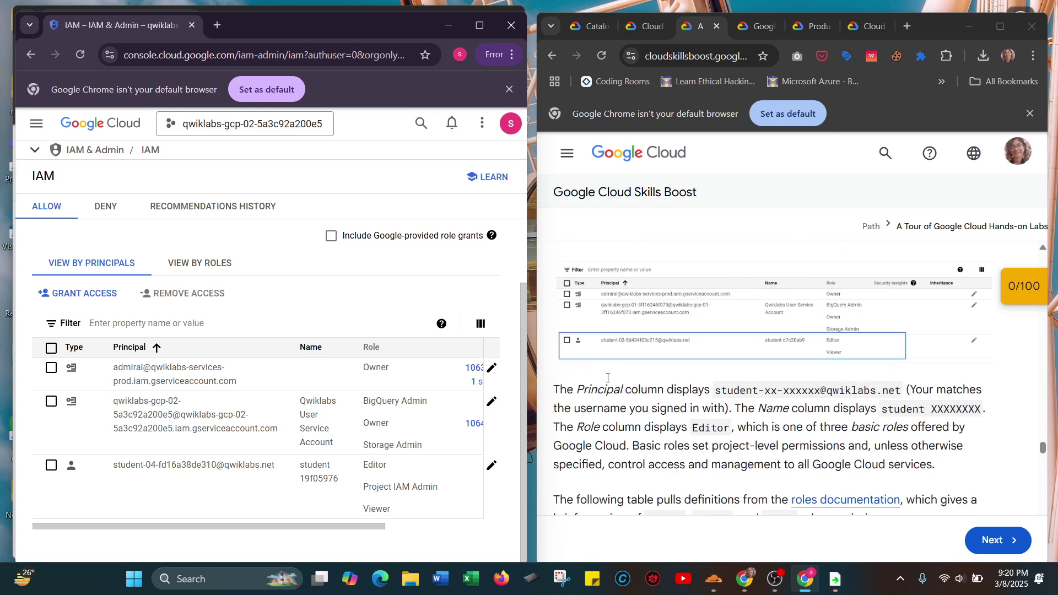
{"action": "scroll", "coordinate": [608, 378], "scroll_direction": "down", "scroll_amount": 2}
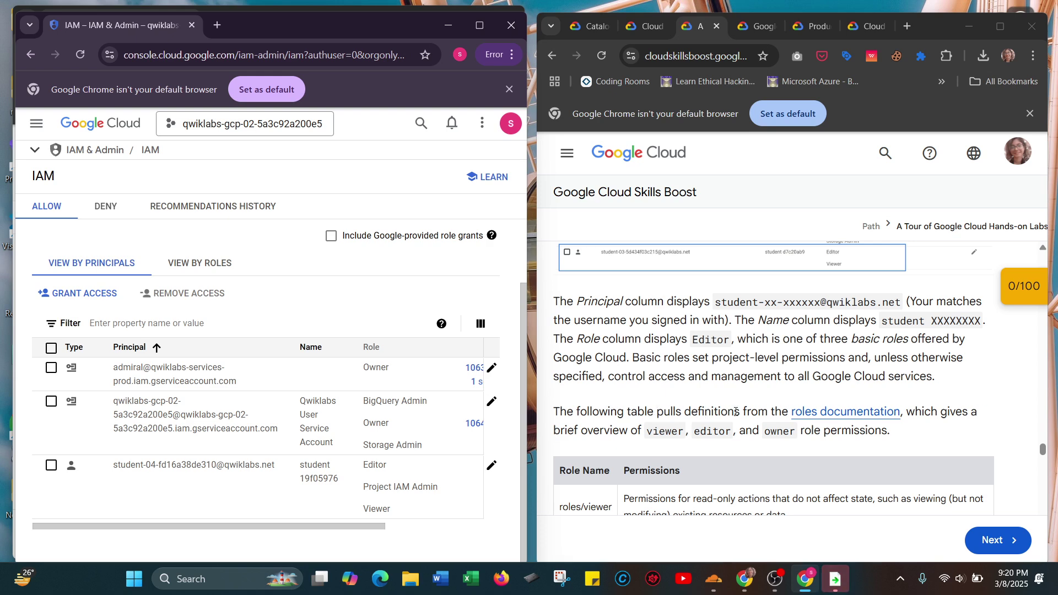
{"action": "scroll", "coordinate": [735, 412], "scroll_direction": "down", "scroll_amount": 5}
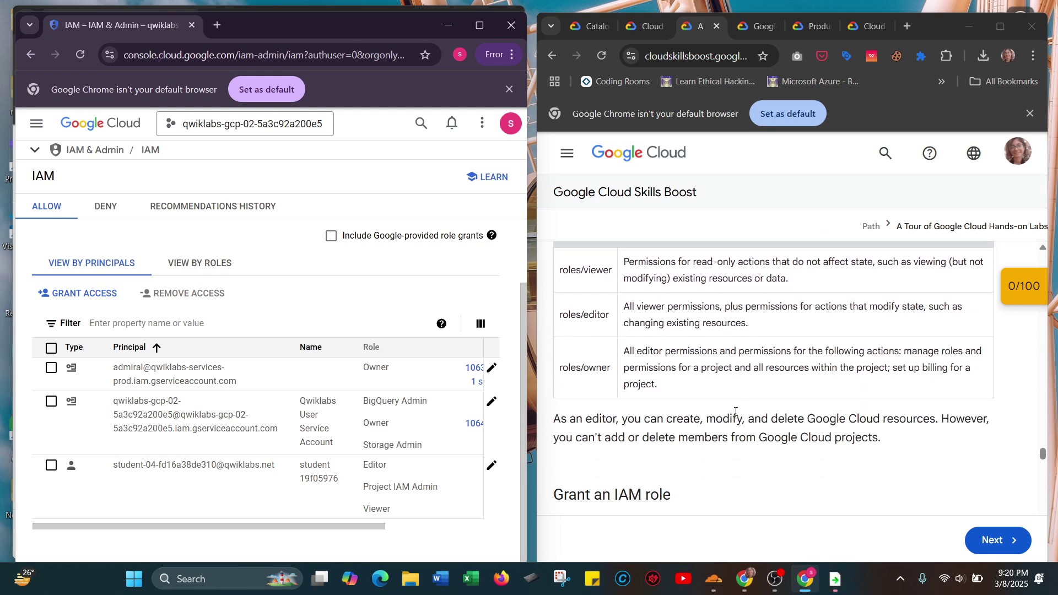
Following the lab's Grant an IAM role instructions, open the Grant access form for the project.
{"action": "scroll", "coordinate": [735, 412], "scroll_direction": "down", "scroll_amount": 2}
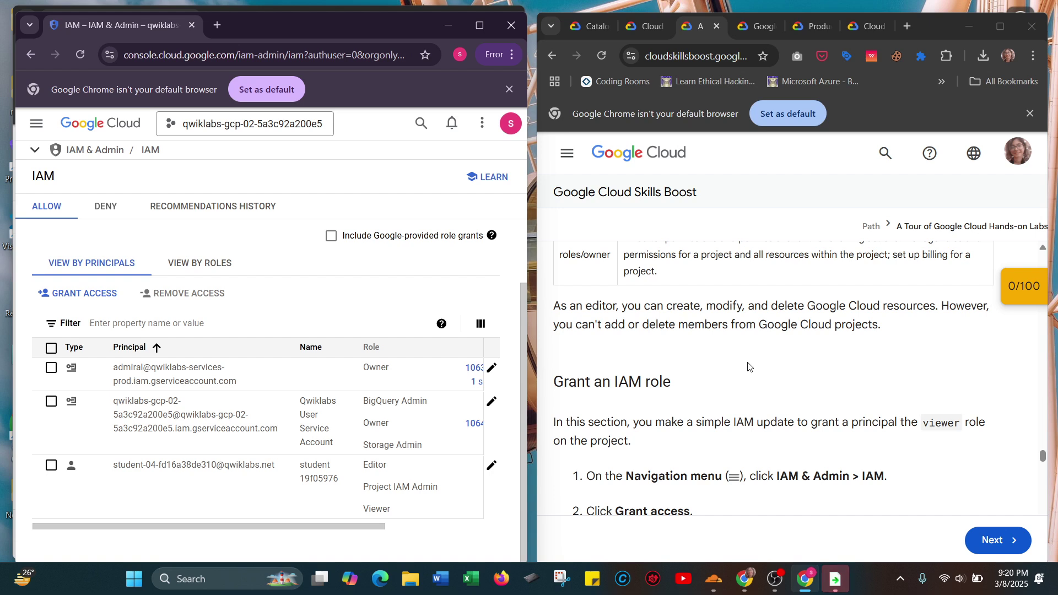
{"action": "scroll", "coordinate": [750, 366], "scroll_direction": "down", "scroll_amount": 2}
{"action": "scroll", "coordinate": [750, 366], "scroll_direction": "down", "scroll_amount": 1}
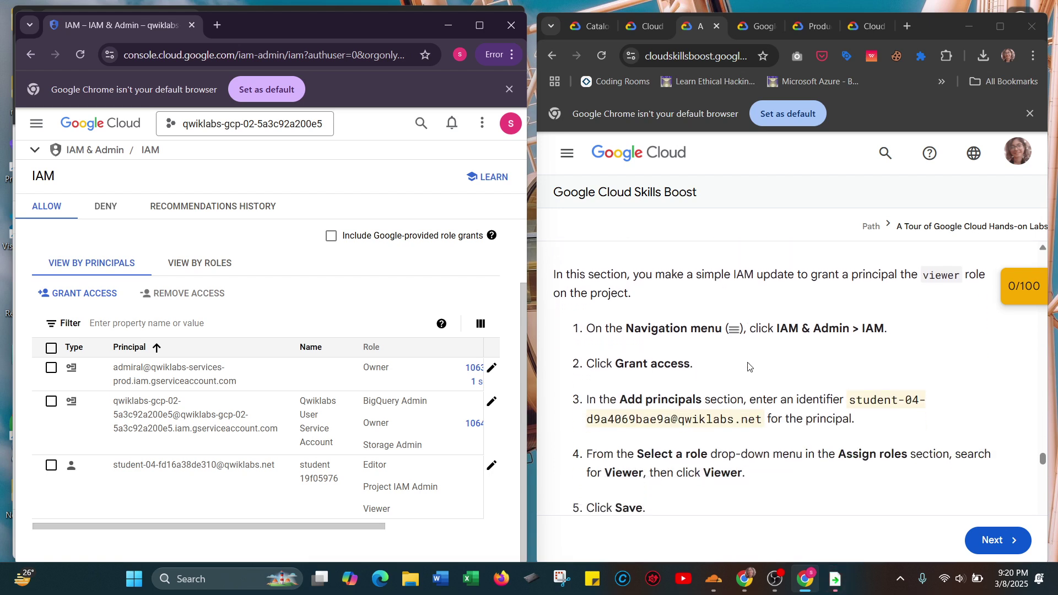
{"action": "scroll", "coordinate": [678, 380], "scroll_direction": "down", "scroll_amount": 1}
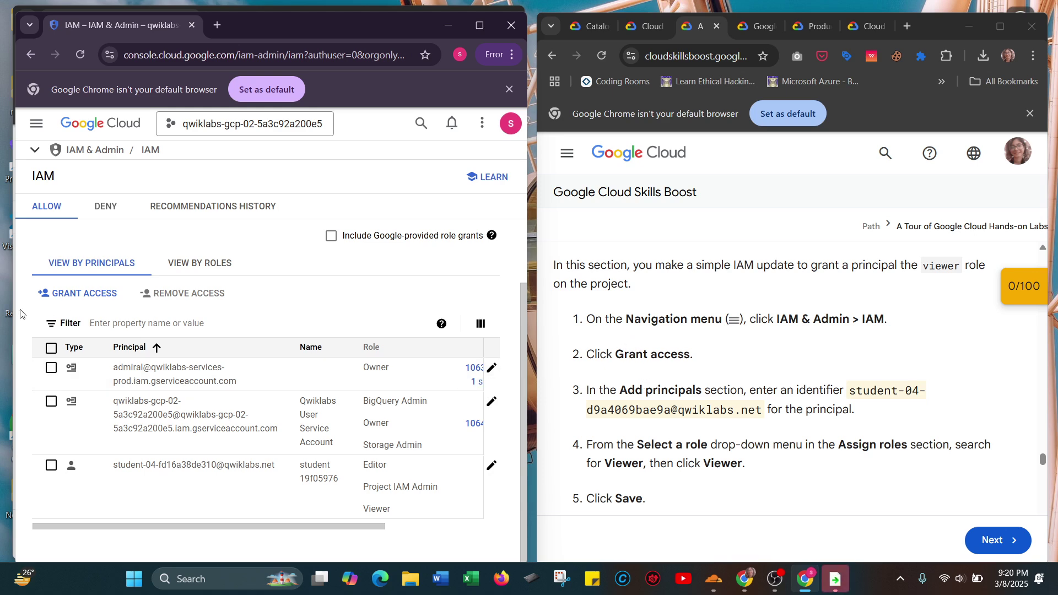
{"action": "left_click", "coordinate": [87, 298]}
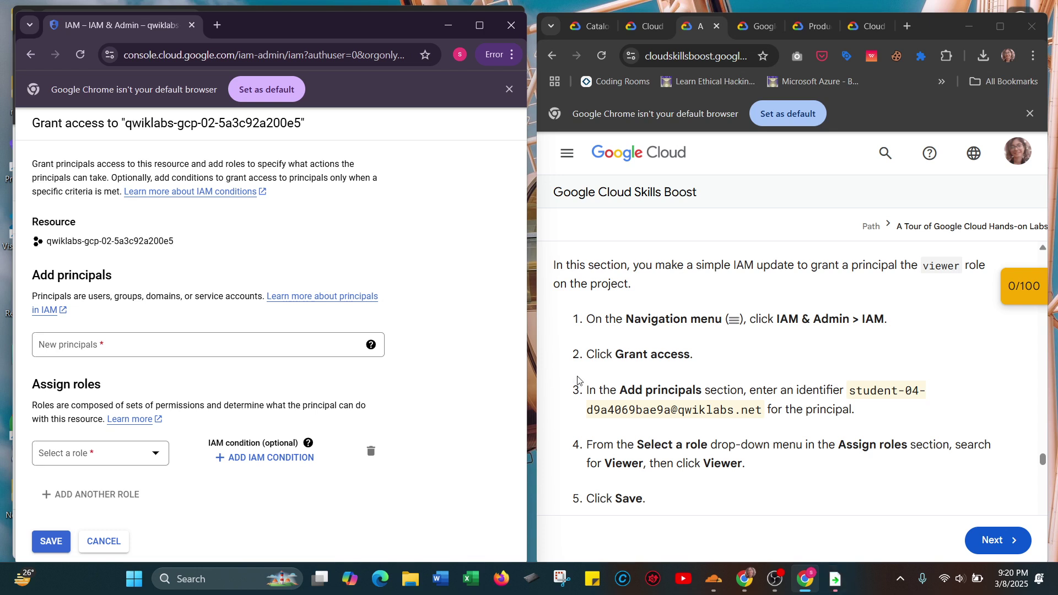
{"action": "scroll", "coordinate": [663, 380], "scroll_direction": "down", "scroll_amount": 1}
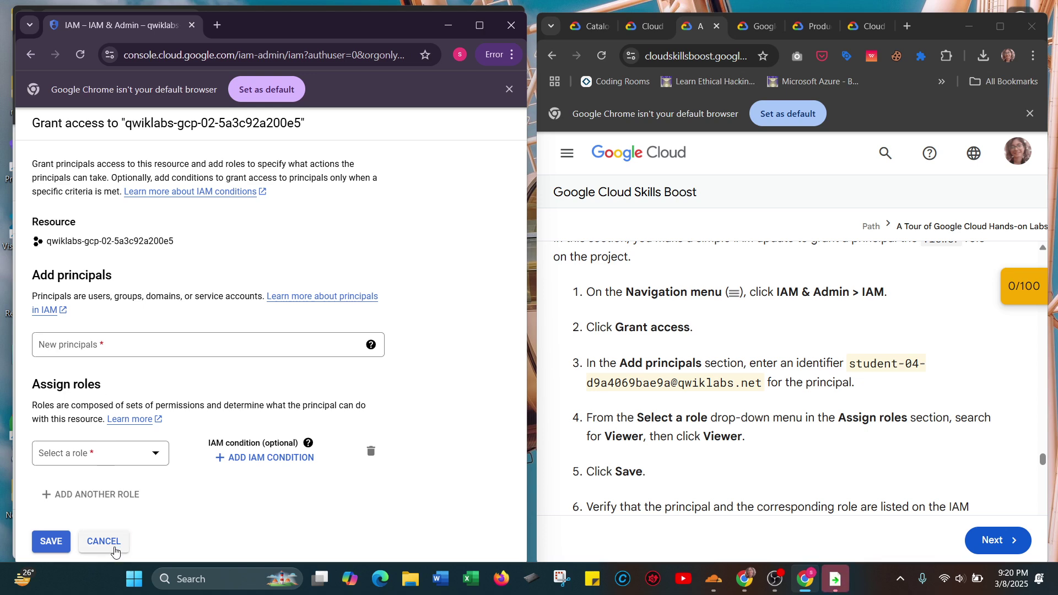
Discard the open Grant access form and copy the existing student account's e-mail from the IAM permissions table.
{"action": "left_click", "coordinate": [88, 544]}
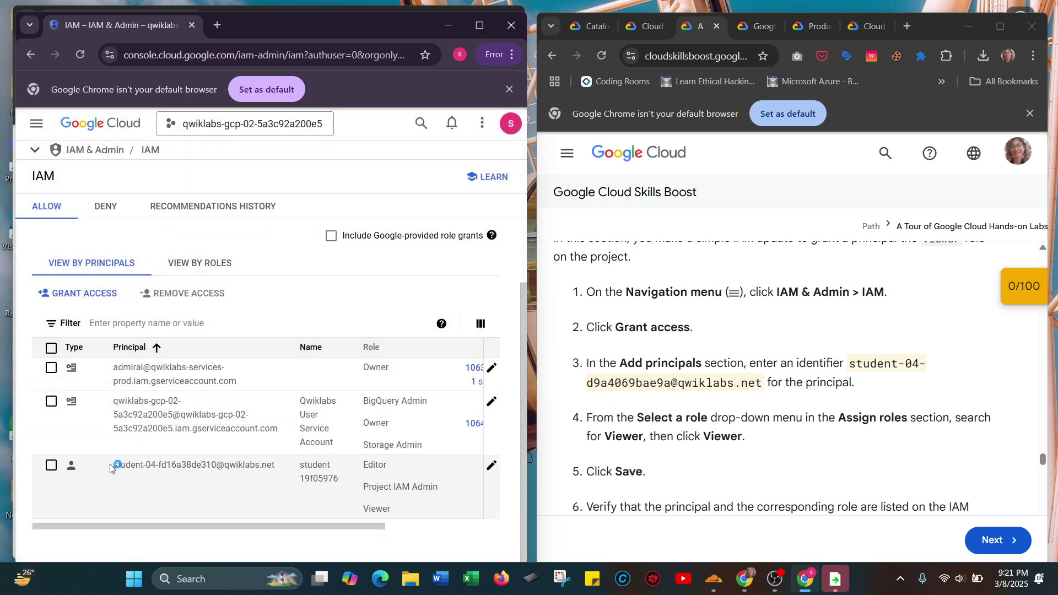
{"action": "left_click_drag", "start_coordinate": [112, 466], "coordinate": [272, 478]}
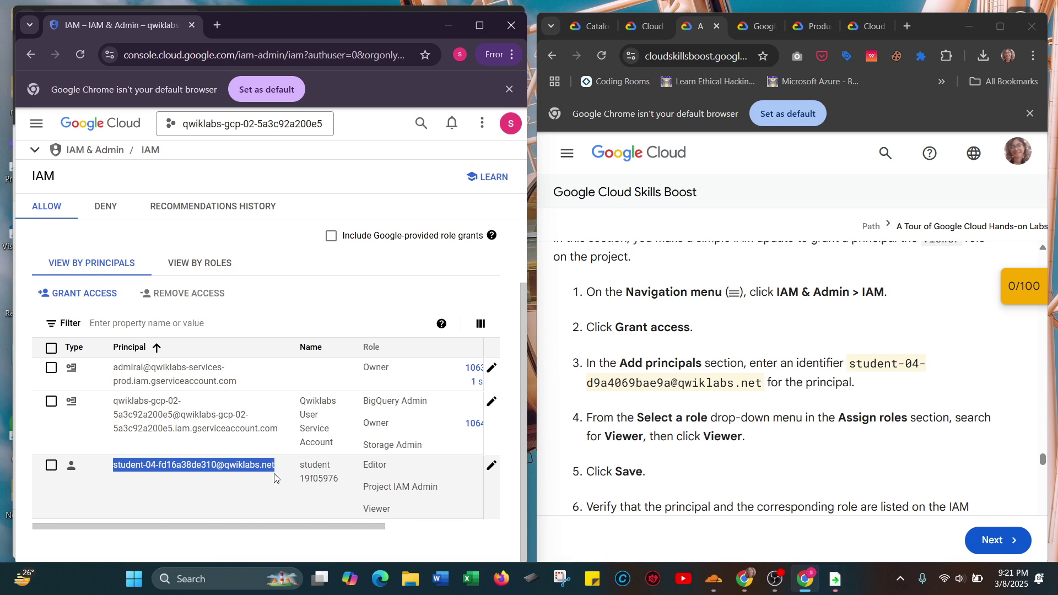
{"action": "key", "text": "ctrl+c"}
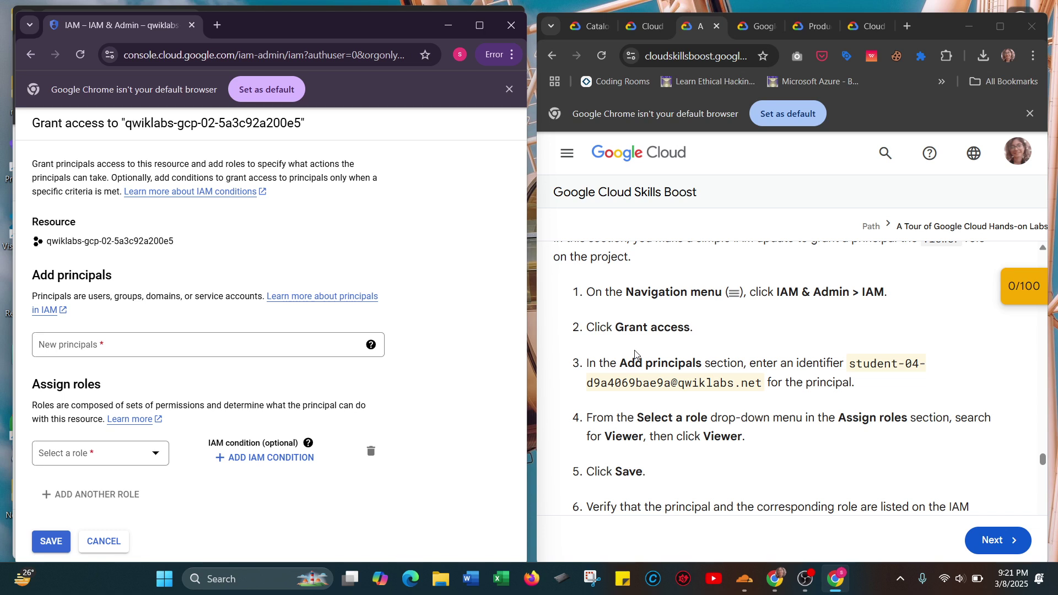
Copy the principal identifier from step 3 of the lab instructions and enter it as the new principal in the access form.
{"action": "scroll", "coordinate": [635, 354], "scroll_direction": "down", "scroll_amount": 1}
{"action": "left_click", "coordinate": [635, 354]}
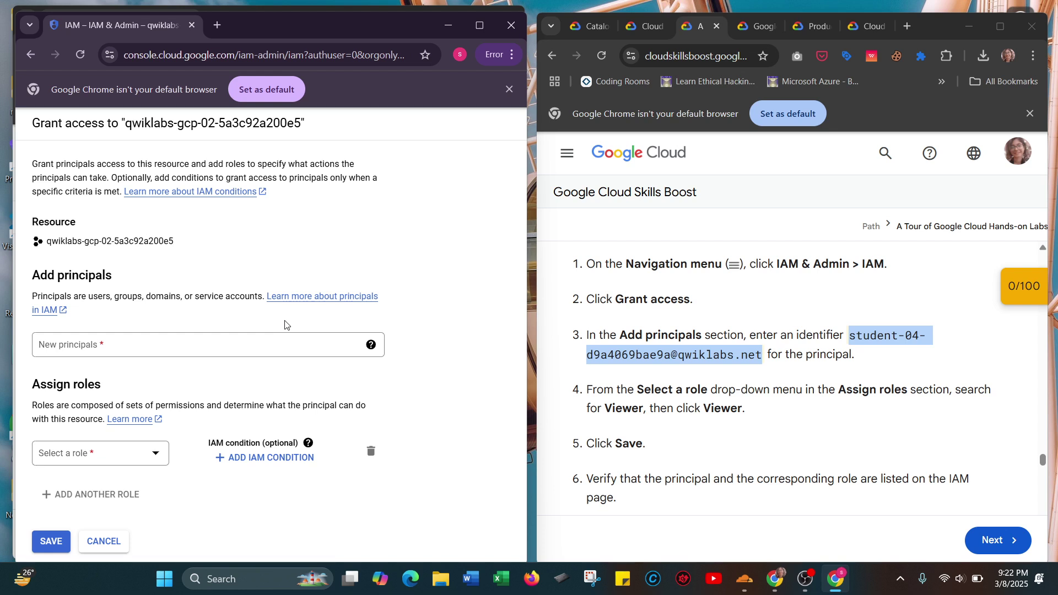
{"action": "left_click", "coordinate": [248, 345]}
{"action": "key", "text": "ctrl+v"}
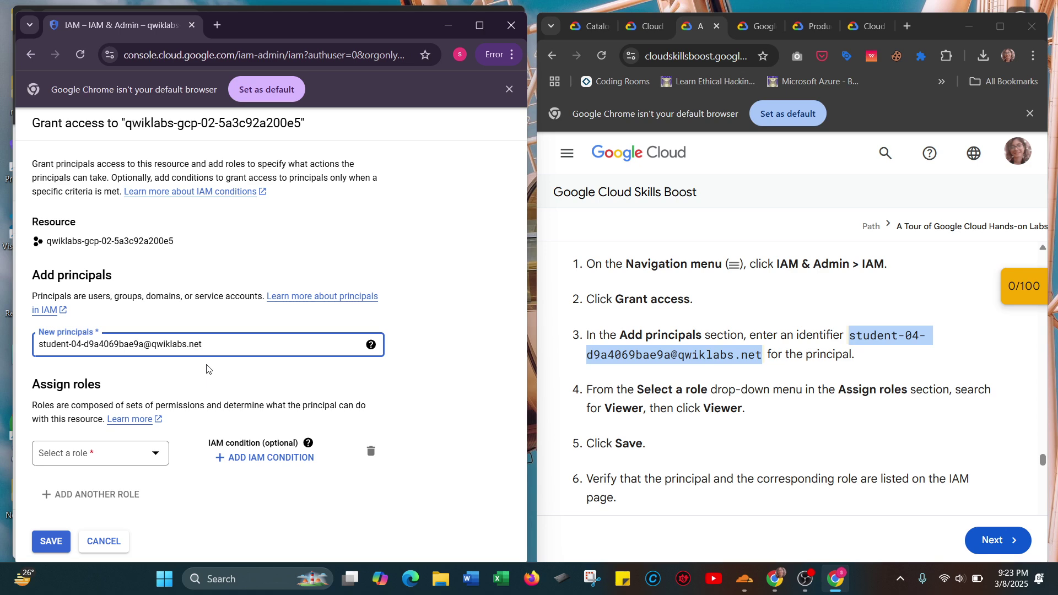
Find the role by filtering for "viewer", assign Viewer to the new principal, and save the access grant.
{"action": "left_click", "coordinate": [100, 453]}
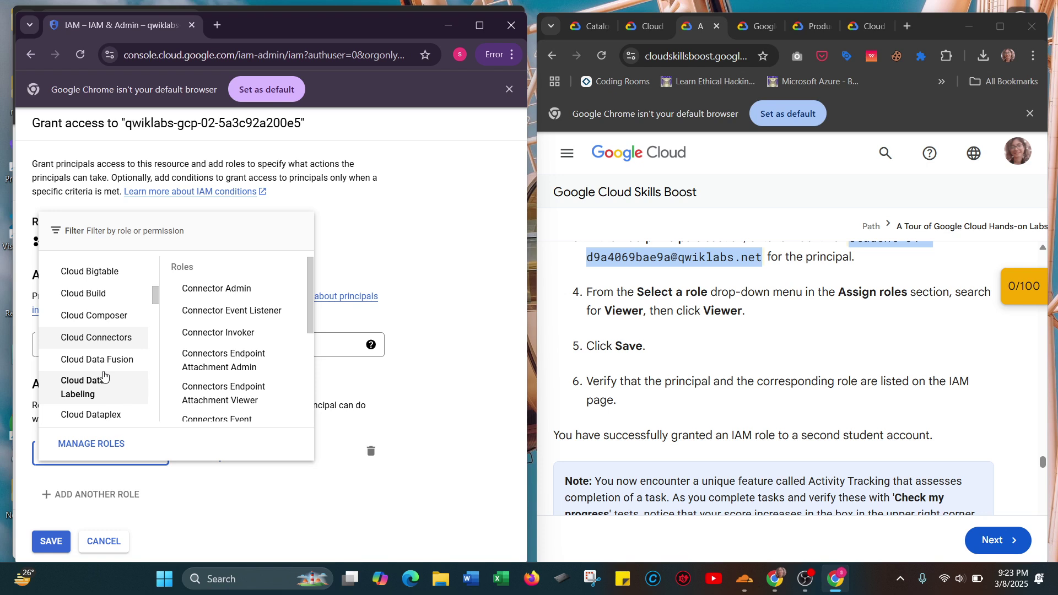
{"action": "type", "text": "v"}
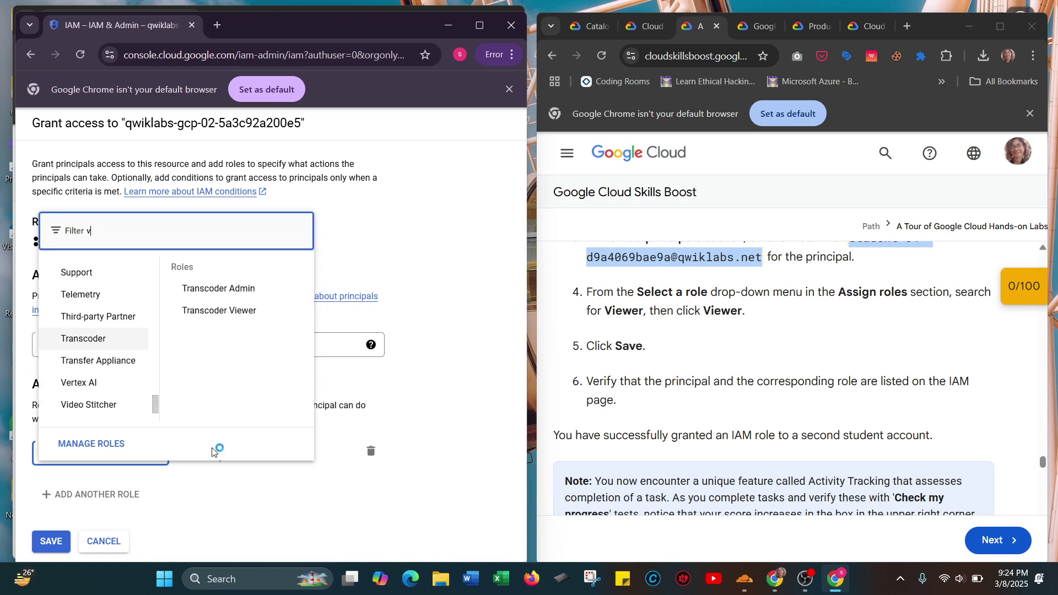
{"action": "type", "text": "i"}
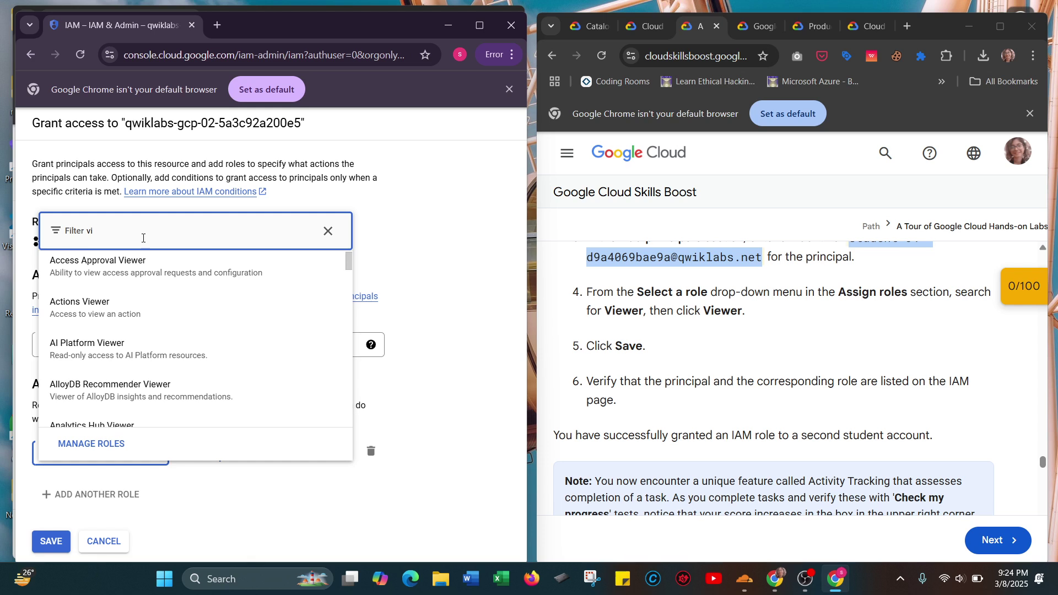
{"action": "type", "text": "ewer"}
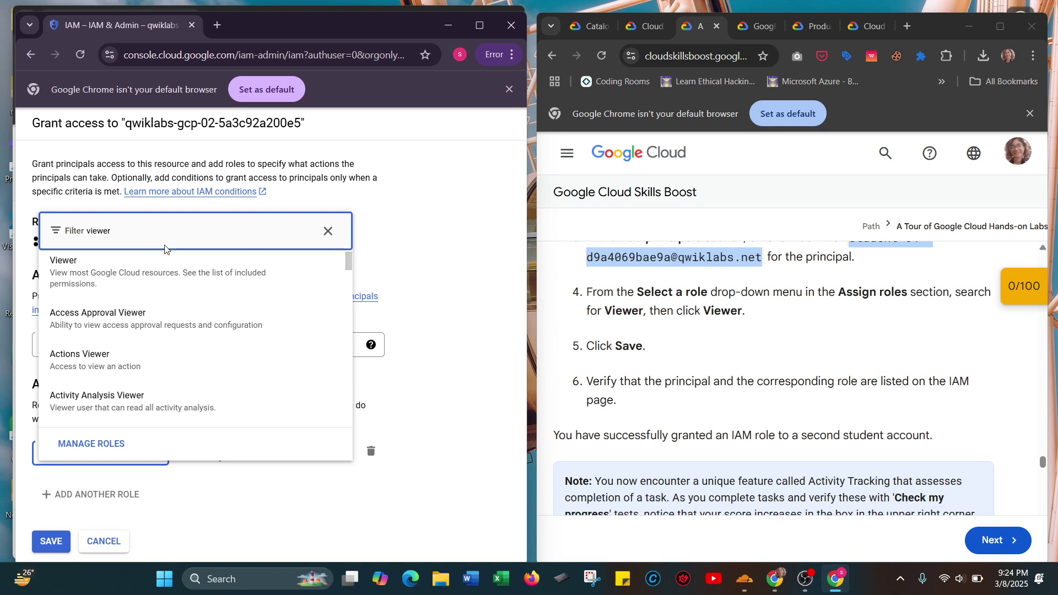
{"action": "left_click", "coordinate": [137, 270]}
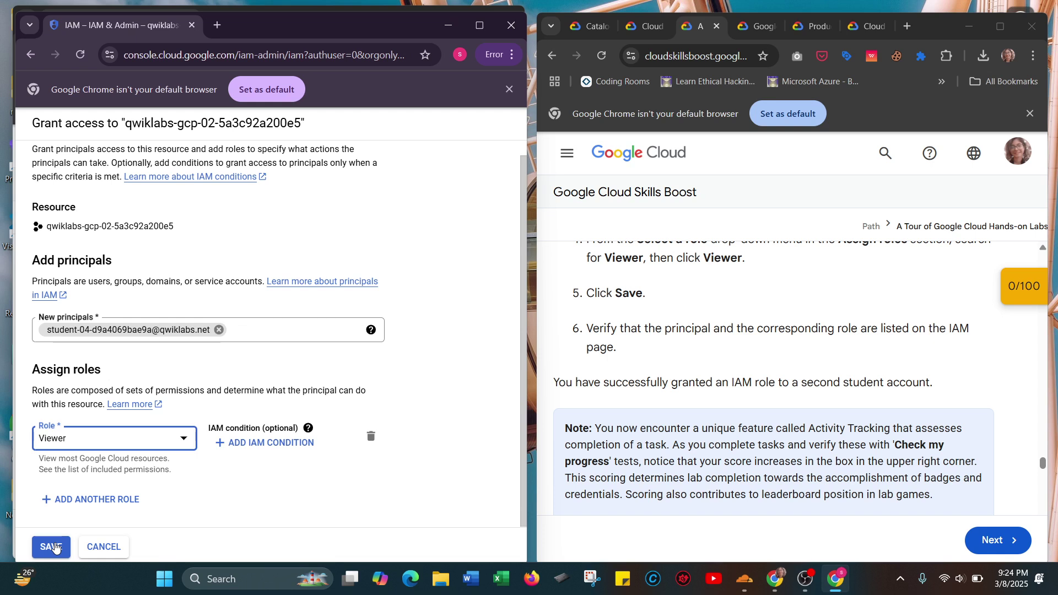
{"action": "left_click", "coordinate": [51, 546]}
Verify the new principal's role against the lab's Grant an IAM role steps and read the note on Activity Tracking.
{"action": "scroll", "coordinate": [701, 352], "scroll_direction": "up", "scroll_amount": 3}
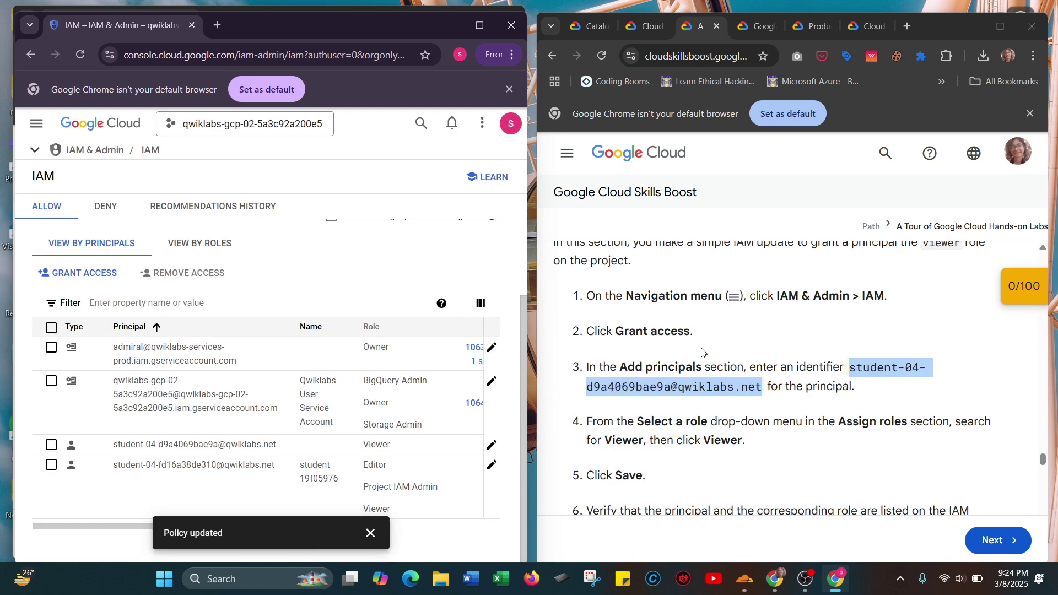
{"action": "scroll", "coordinate": [701, 352], "scroll_direction": "up", "scroll_amount": 1}
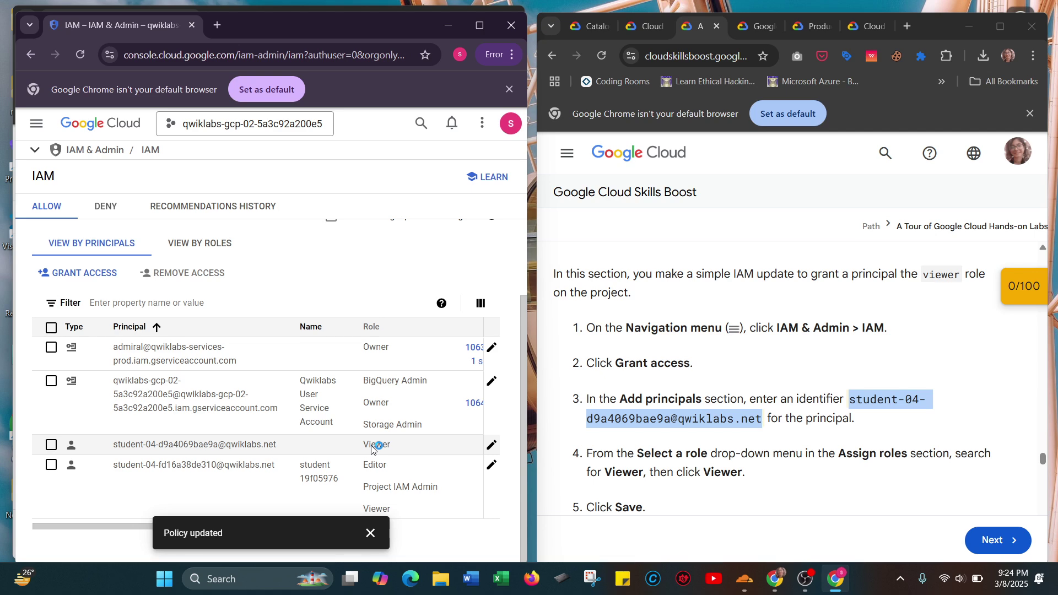
{"action": "scroll", "coordinate": [693, 362], "scroll_direction": "down", "scroll_amount": 4}
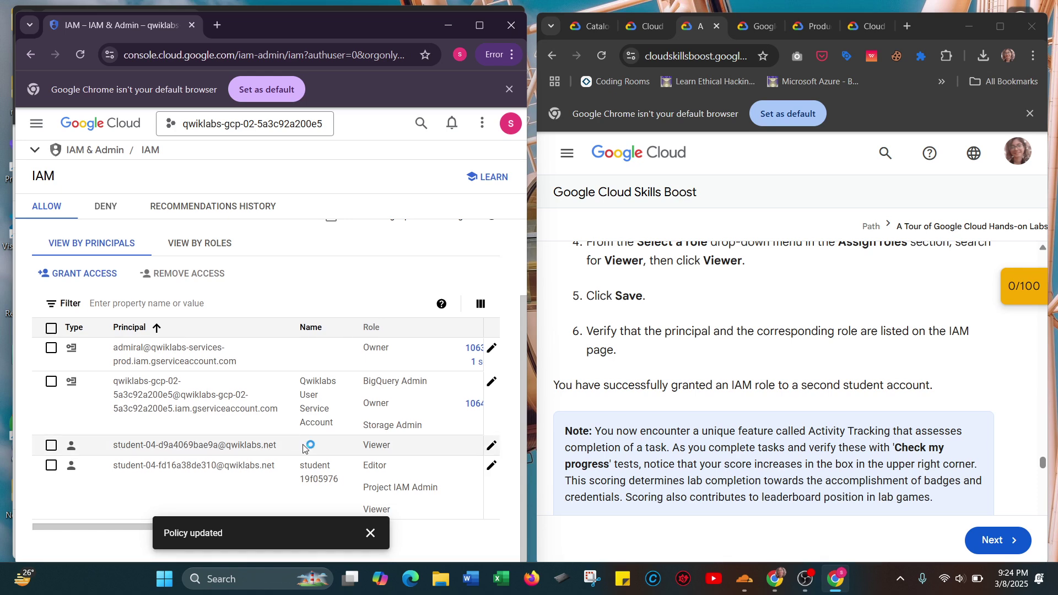
{"action": "scroll", "coordinate": [734, 366], "scroll_direction": "down", "scroll_amount": 1}
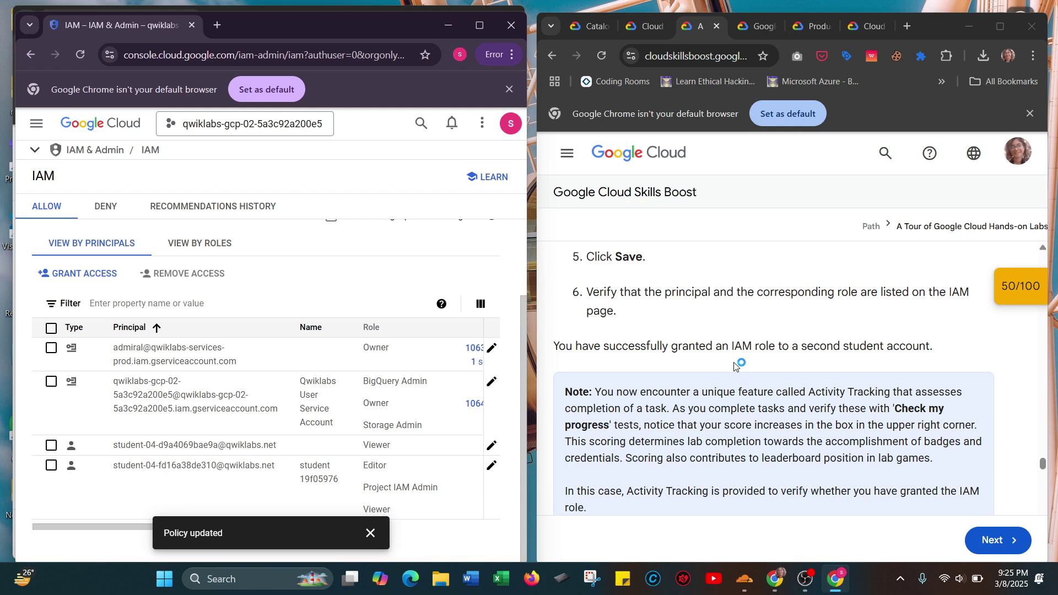
{"action": "scroll", "coordinate": [734, 366], "scroll_direction": "down", "scroll_amount": 1}
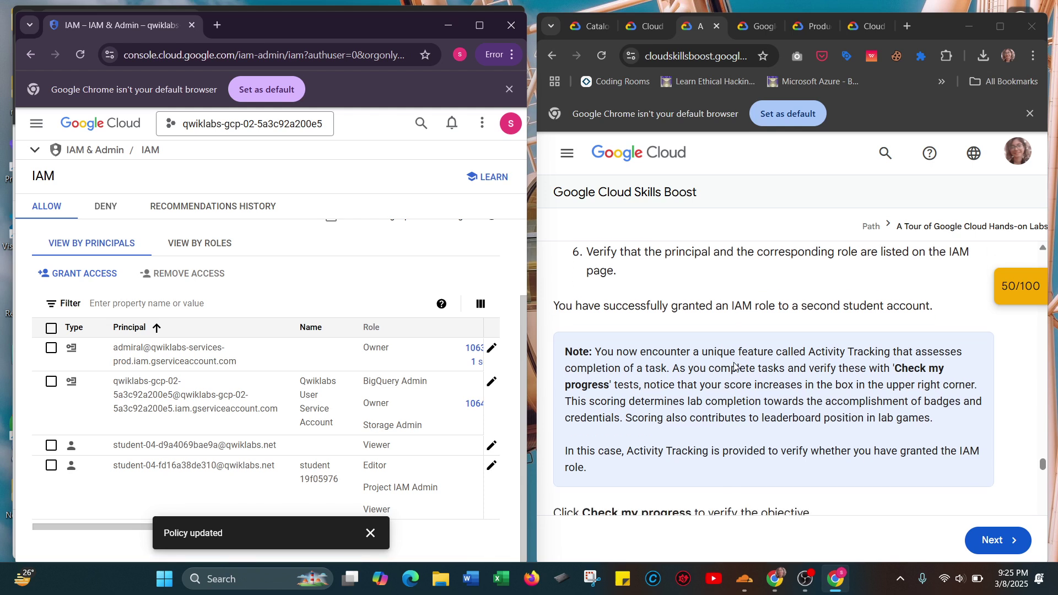
{"action": "scroll", "coordinate": [758, 367], "scroll_direction": "down", "scroll_amount": 1}
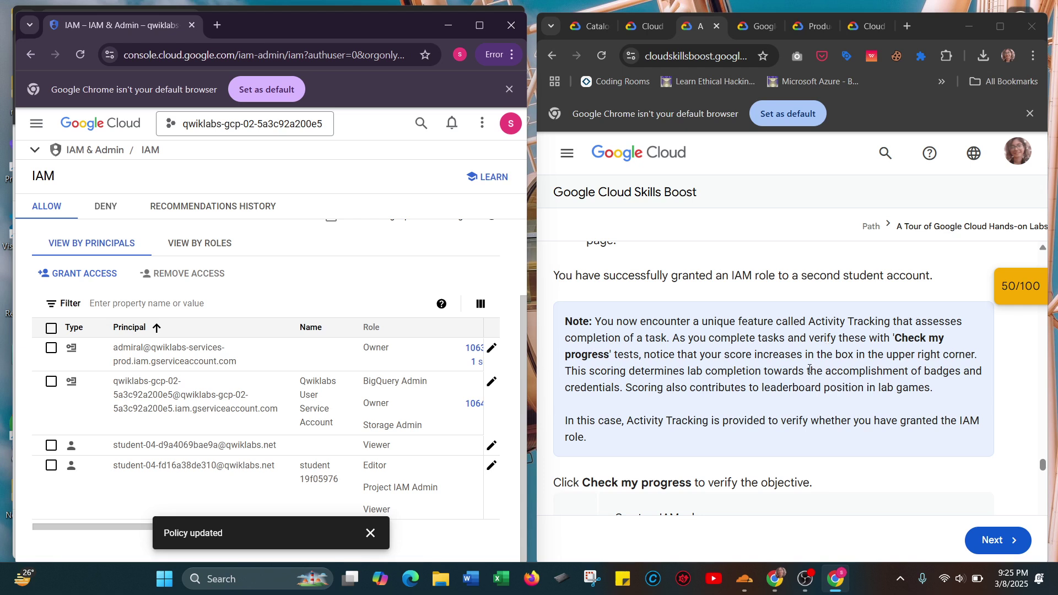
{"action": "scroll", "coordinate": [792, 381], "scroll_direction": "down", "scroll_amount": 1}
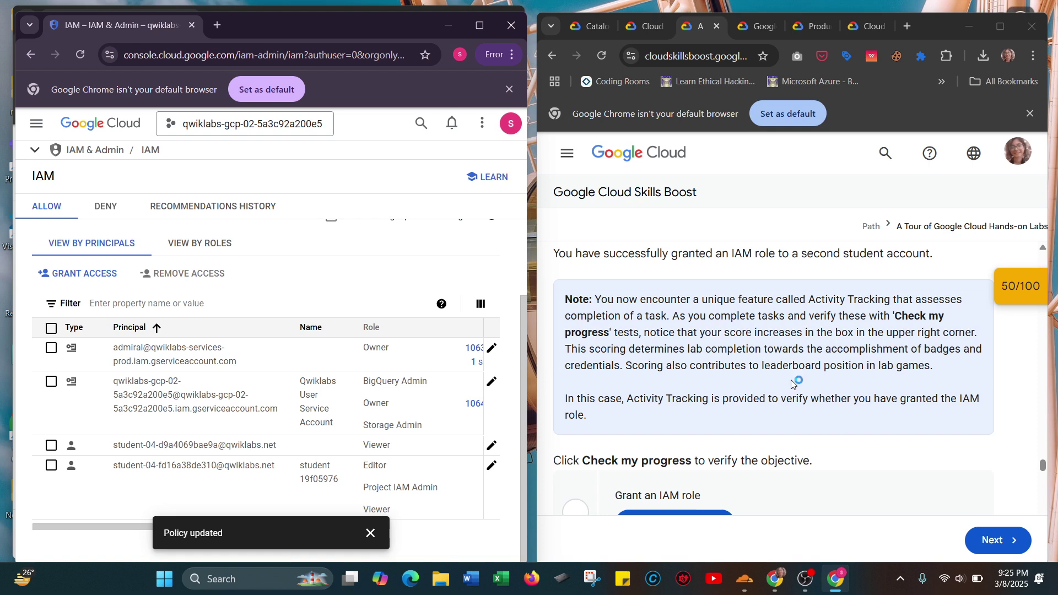
{"action": "scroll", "coordinate": [792, 381], "scroll_direction": "down", "scroll_amount": 1}
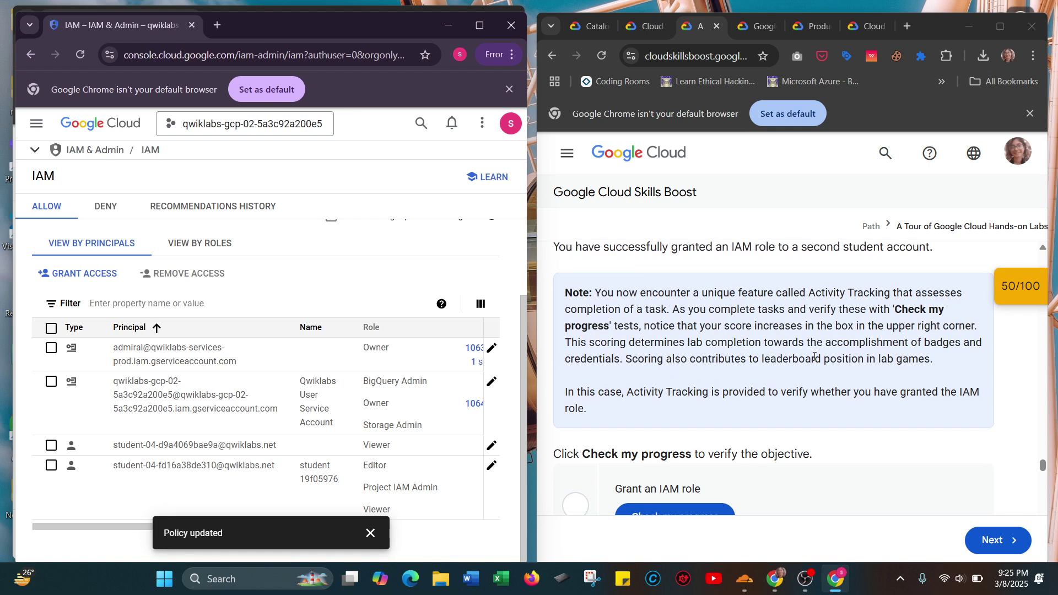
Run the lab's progress check for the Grant an IAM role objective.
{"action": "scroll", "coordinate": [814, 356], "scroll_direction": "down", "scroll_amount": 3}
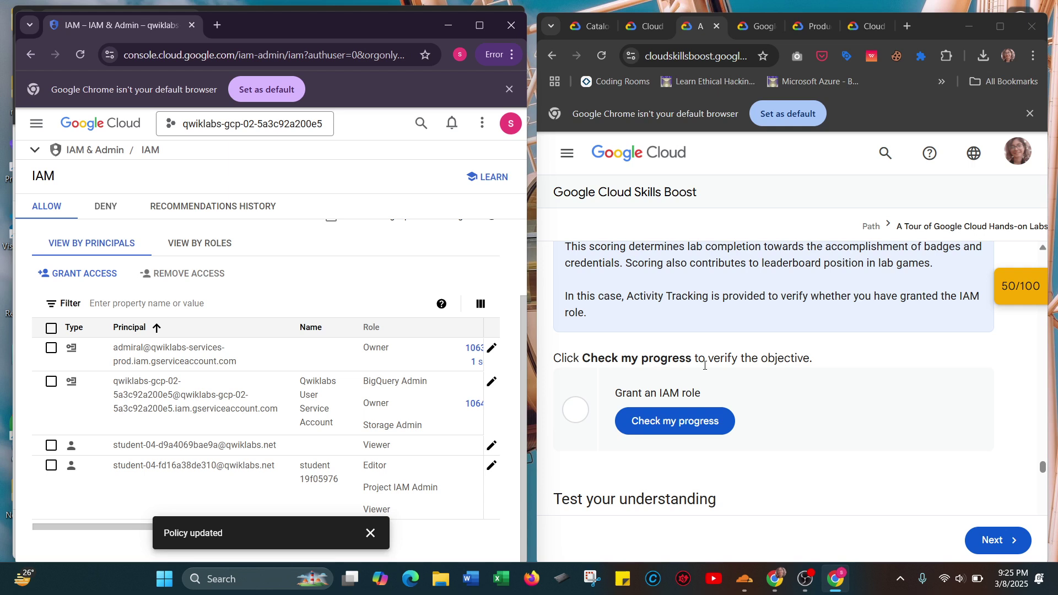
{"action": "left_click", "coordinate": [577, 411]}
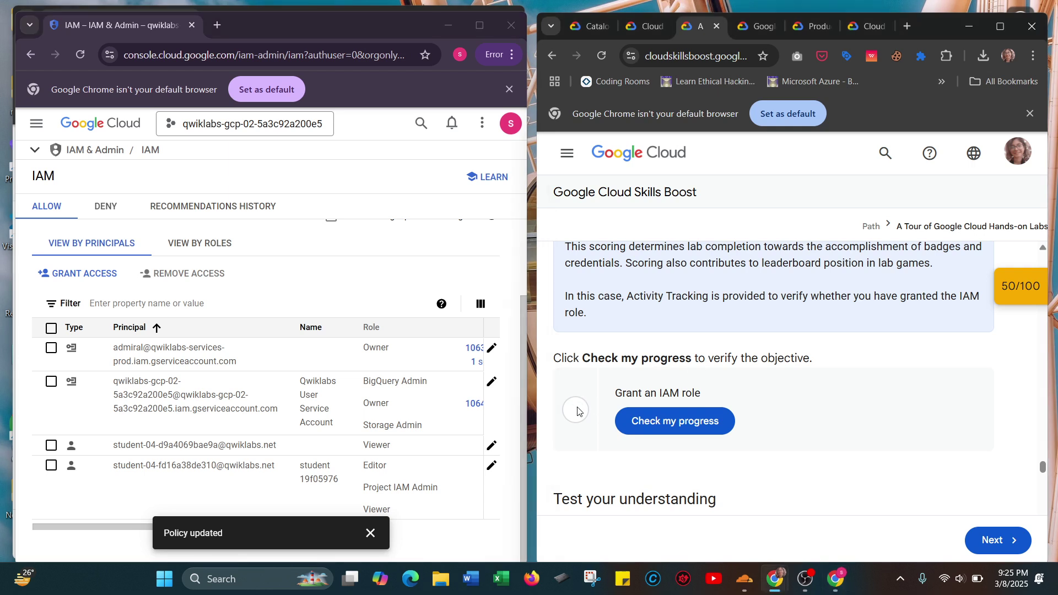
{"action": "left_click", "coordinate": [639, 425]}
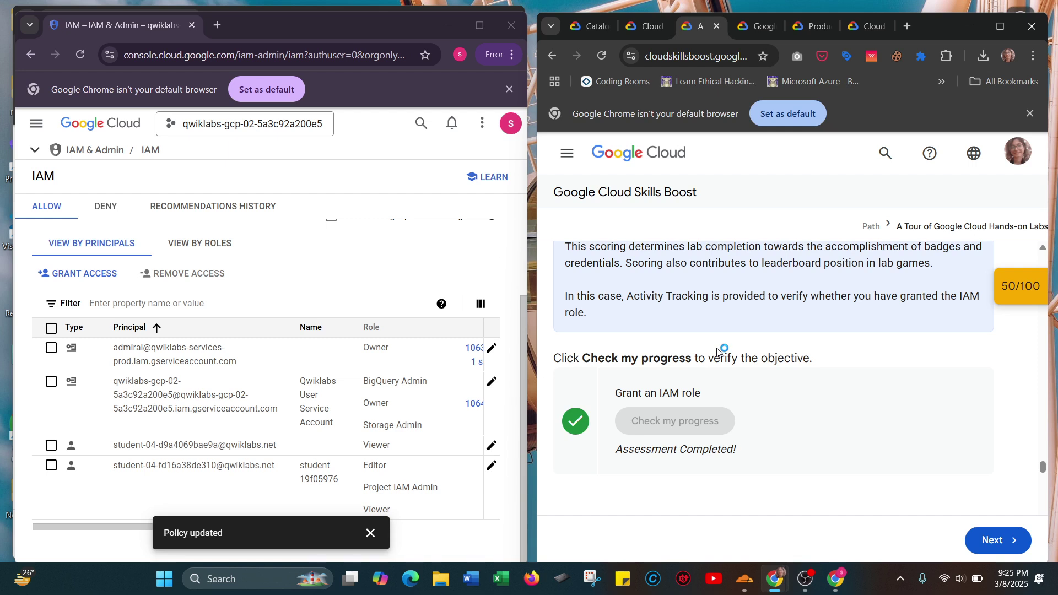
Submit Navigation menu as the answer to the question about quick access to the platform's services and offerings.
{"action": "scroll", "coordinate": [763, 420], "scroll_direction": "down", "scroll_amount": 2}
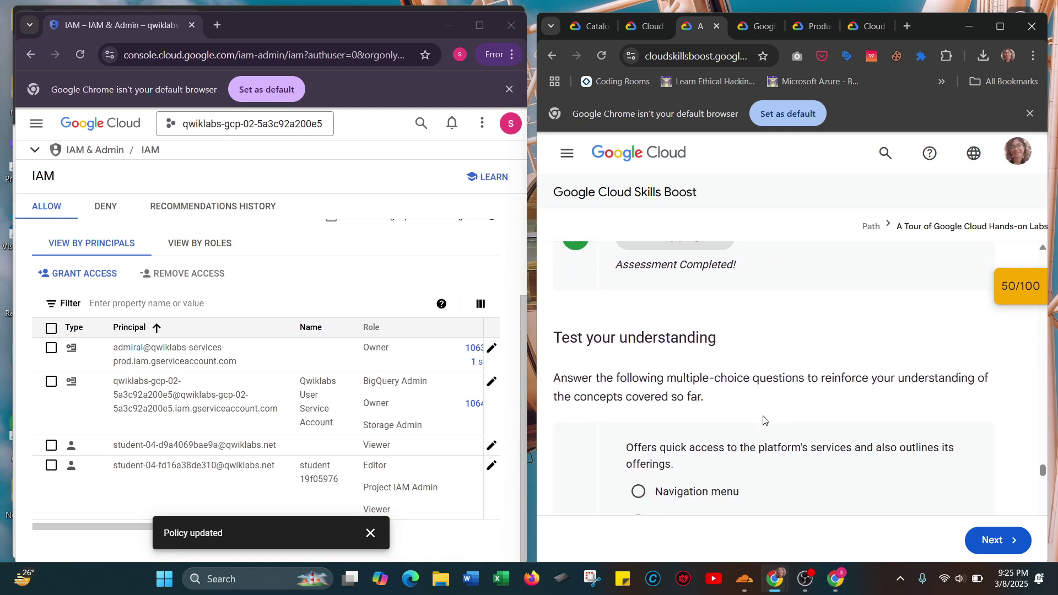
{"action": "scroll", "coordinate": [763, 420], "scroll_direction": "down", "scroll_amount": 1}
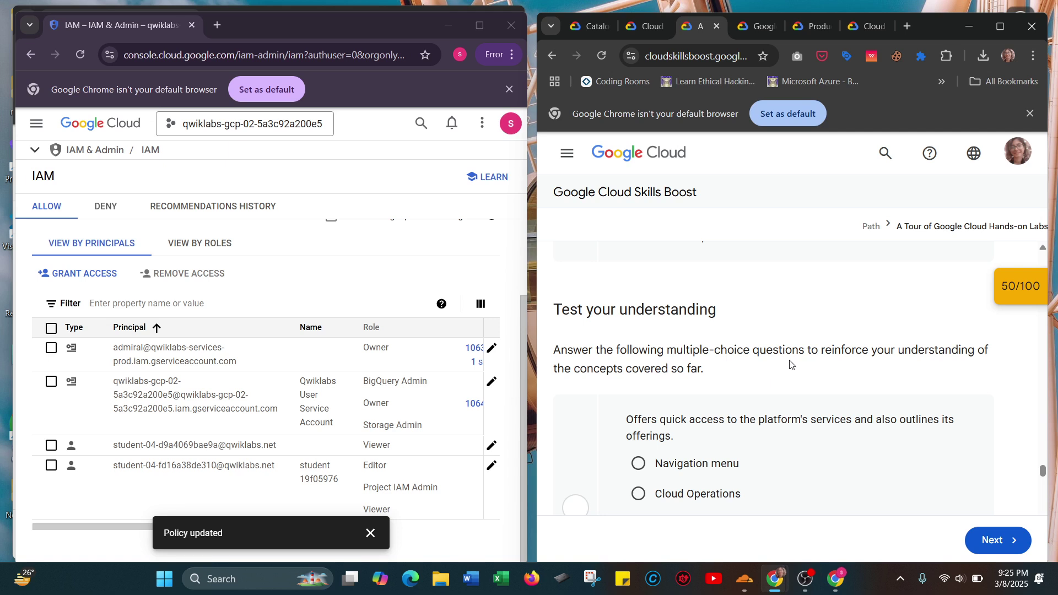
{"action": "scroll", "coordinate": [790, 364], "scroll_direction": "down", "scroll_amount": 1}
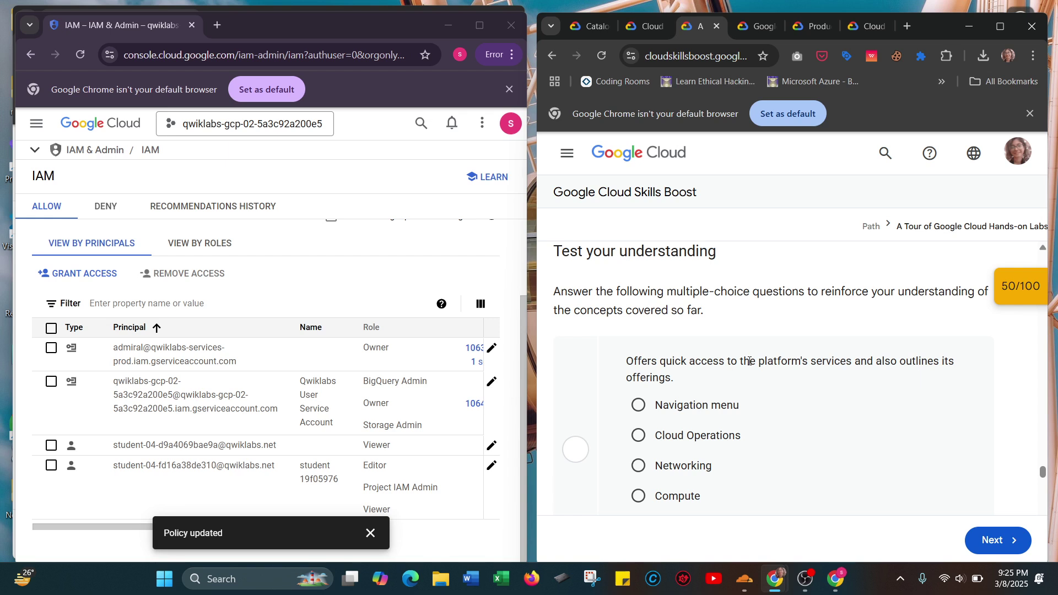
{"action": "scroll", "coordinate": [737, 365], "scroll_direction": "down", "scroll_amount": 1}
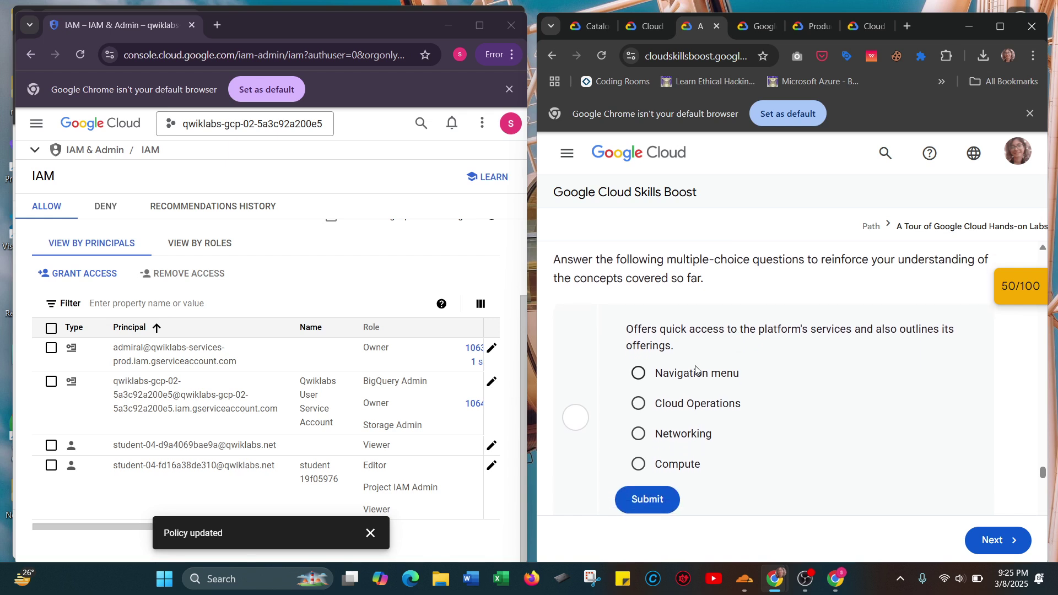
{"action": "left_click", "coordinate": [648, 376]}
{"action": "scroll", "coordinate": [648, 380], "scroll_direction": "down", "scroll_amount": 2}
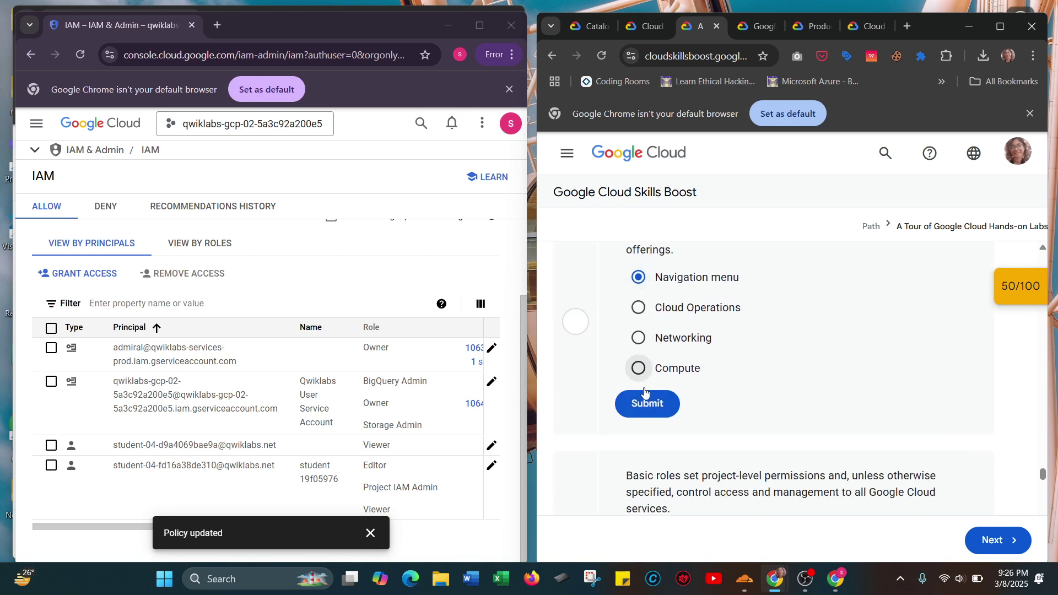
{"action": "left_click", "coordinate": [644, 410]}
Submit True as the answer to the statement about basic roles setting project-level permissions.
{"action": "scroll", "coordinate": [793, 403], "scroll_direction": "down", "scroll_amount": 2}
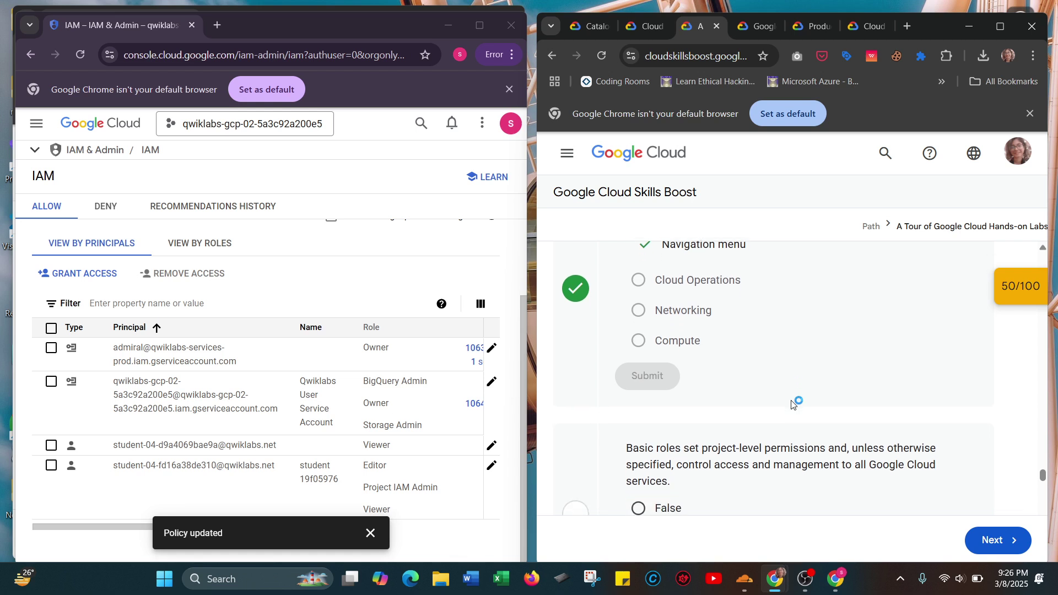
{"action": "scroll", "coordinate": [791, 404], "scroll_direction": "down", "scroll_amount": 1}
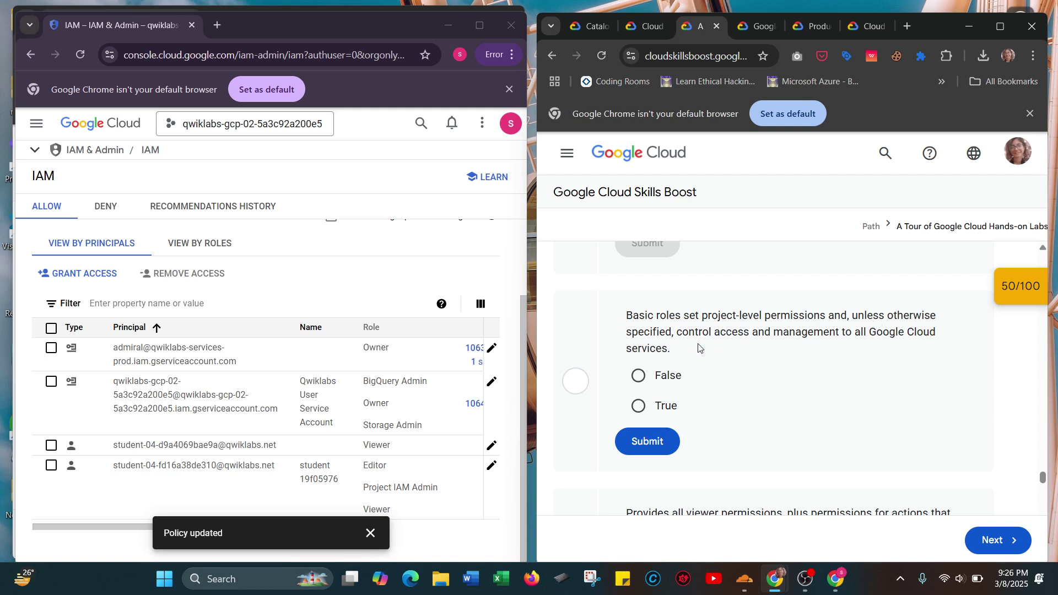
{"action": "left_click", "coordinate": [639, 406]}
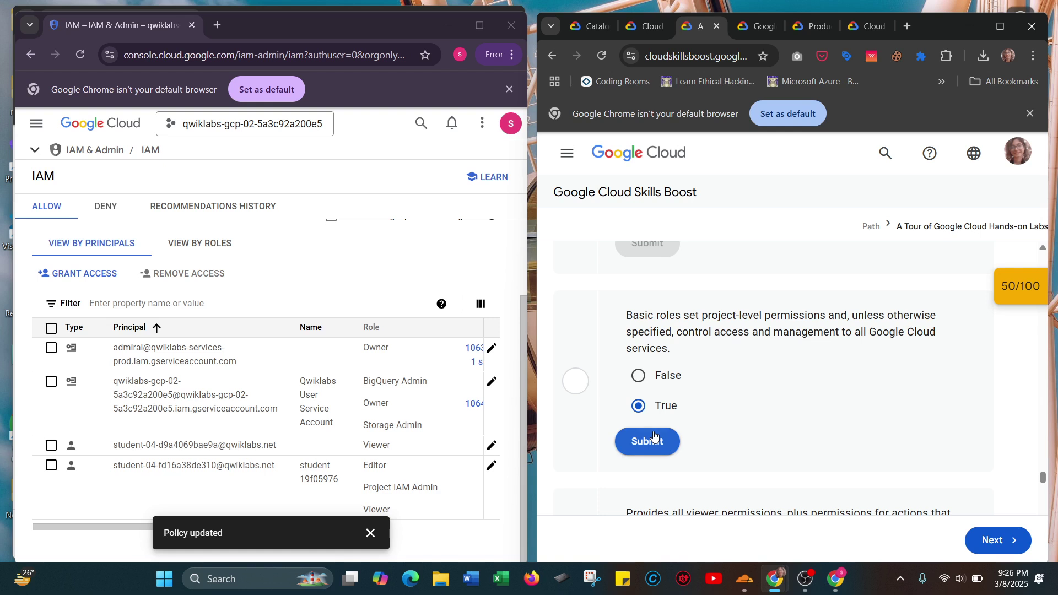
{"action": "left_click", "coordinate": [653, 430]}
Submit Editor role as the answer to the question about viewer permissions plus actions that modify state.
{"action": "scroll", "coordinate": [718, 438], "scroll_direction": "down", "scroll_amount": 3}
{"action": "scroll", "coordinate": [718, 438], "scroll_direction": "down", "scroll_amount": 1}
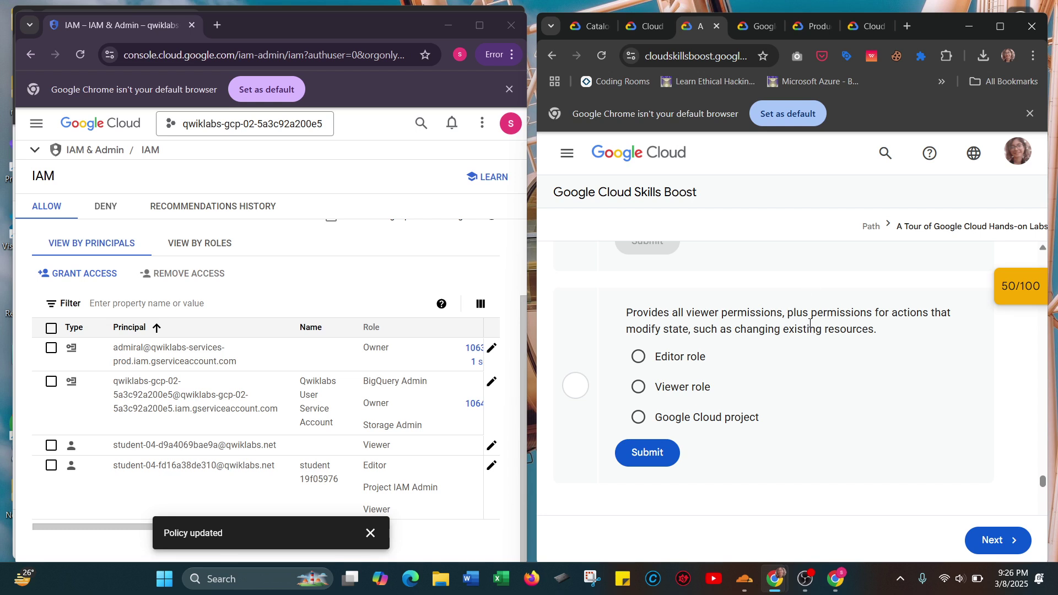
{"action": "left_click", "coordinate": [638, 356]}
{"action": "scroll", "coordinate": [646, 358], "scroll_direction": "down", "scroll_amount": 1}
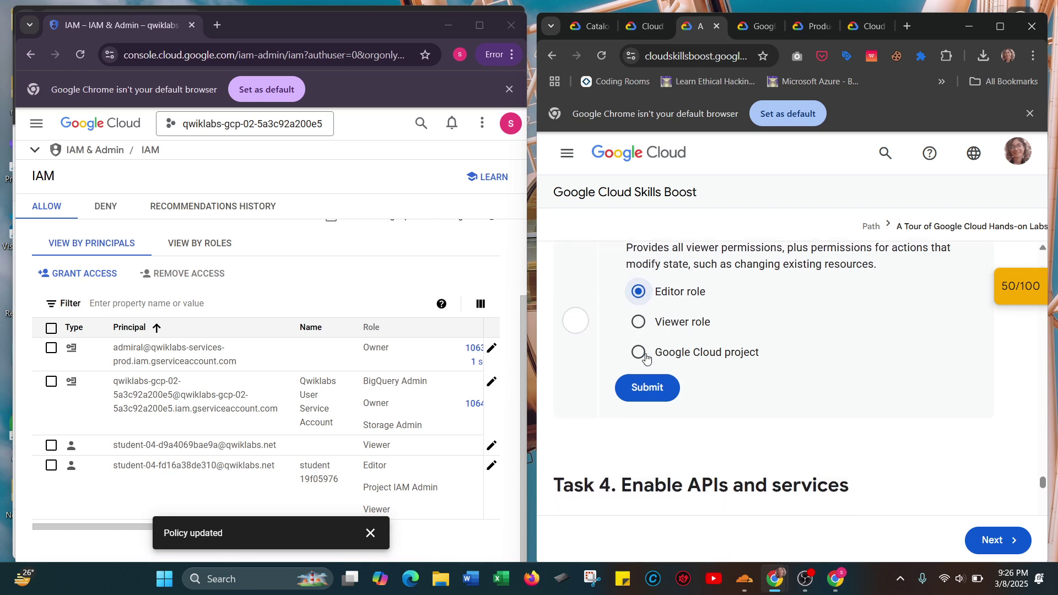
{"action": "left_click", "coordinate": [647, 388]}
Read the Task 4 introduction to Google Cloud APIs and its instructions for finding and enabling the Dialogflow API.
{"action": "scroll", "coordinate": [754, 395], "scroll_direction": "down", "scroll_amount": 2}
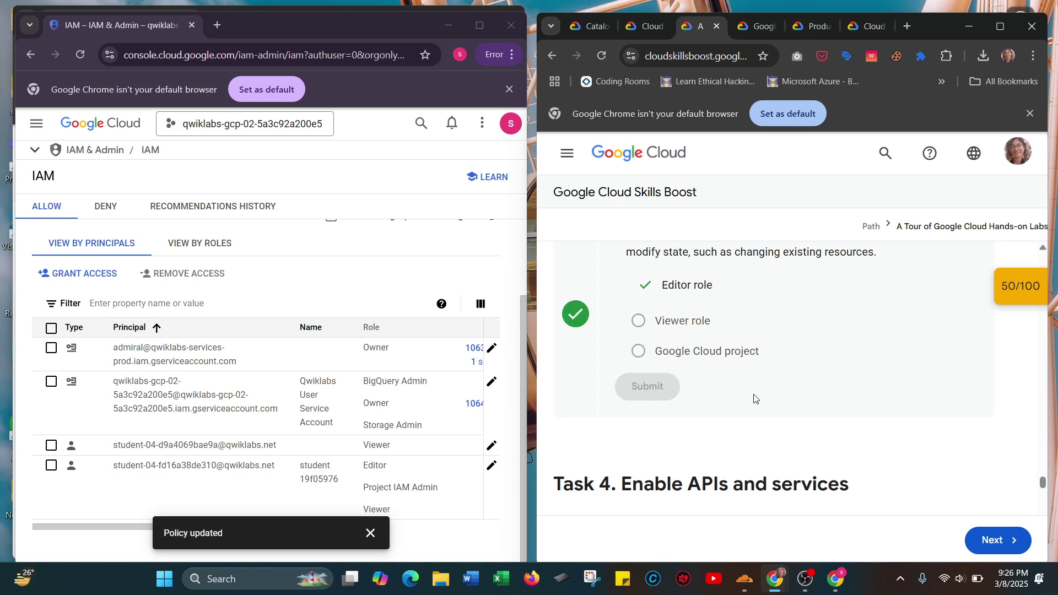
{"action": "scroll", "coordinate": [754, 394], "scroll_direction": "down", "scroll_amount": 1}
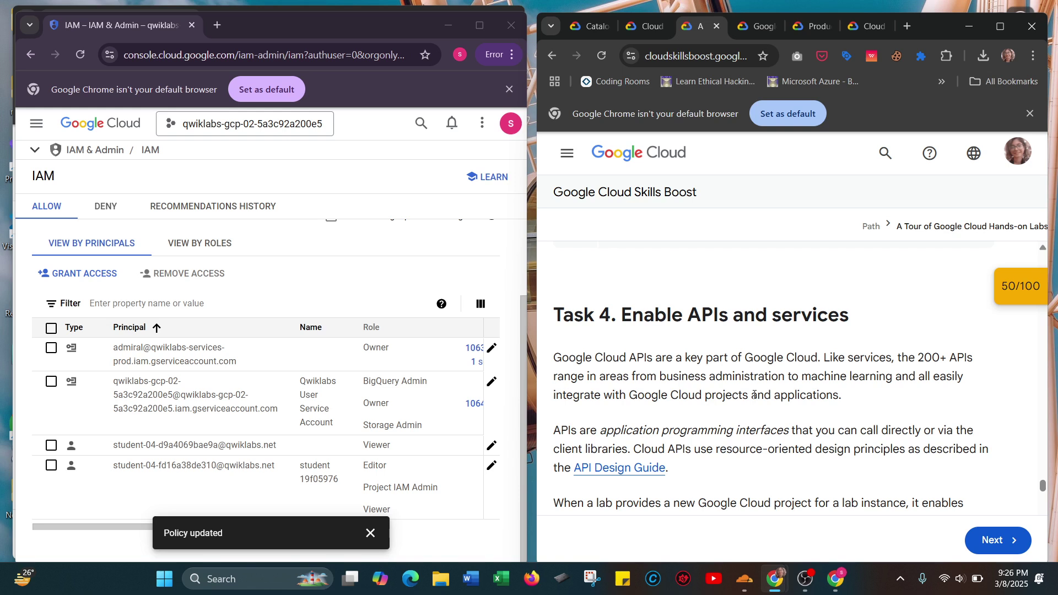
{"action": "scroll", "coordinate": [754, 394], "scroll_direction": "down", "scroll_amount": 1}
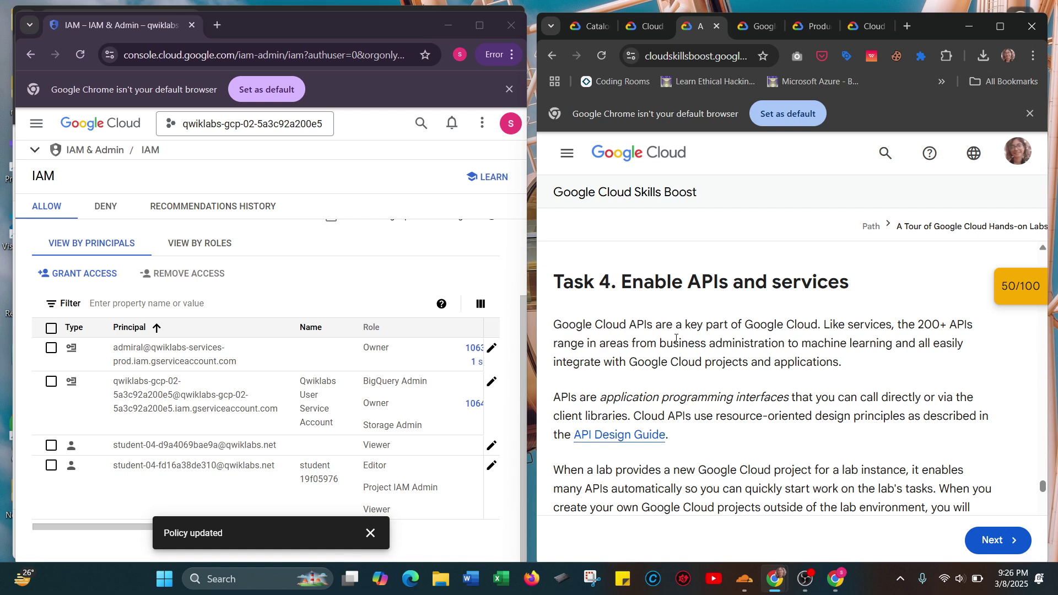
{"action": "scroll", "coordinate": [676, 338], "scroll_direction": "down", "scroll_amount": 1}
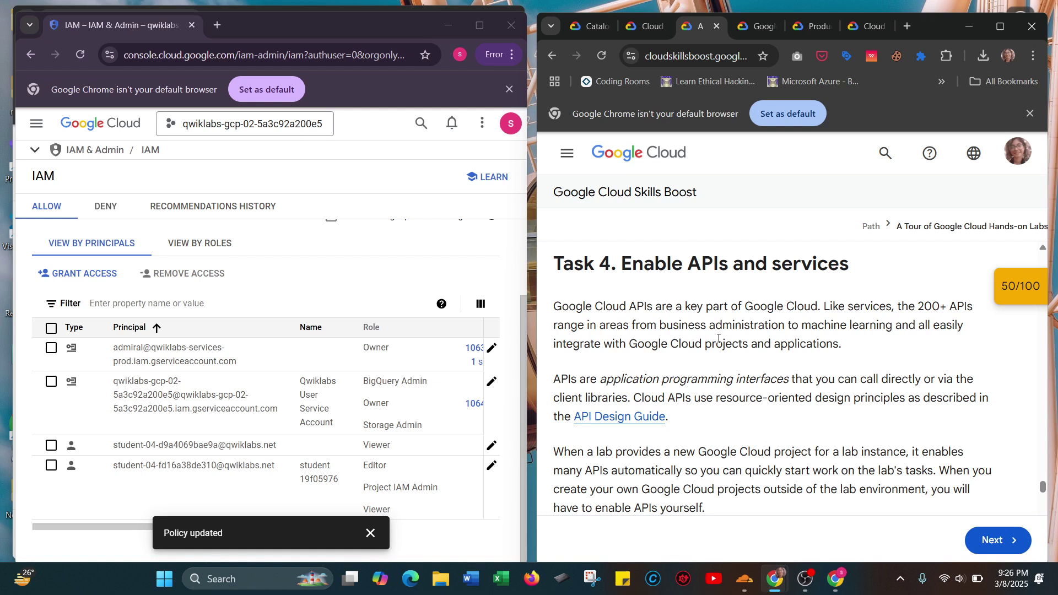
{"action": "scroll", "coordinate": [718, 339], "scroll_direction": "down", "scroll_amount": 2}
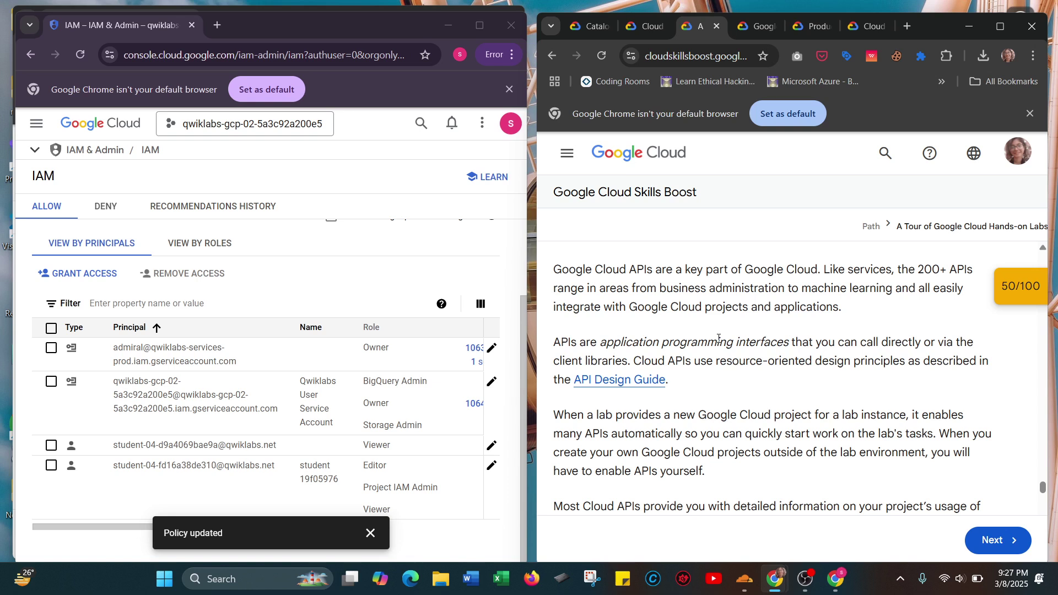
{"action": "scroll", "coordinate": [695, 384], "scroll_direction": "down", "scroll_amount": 1}
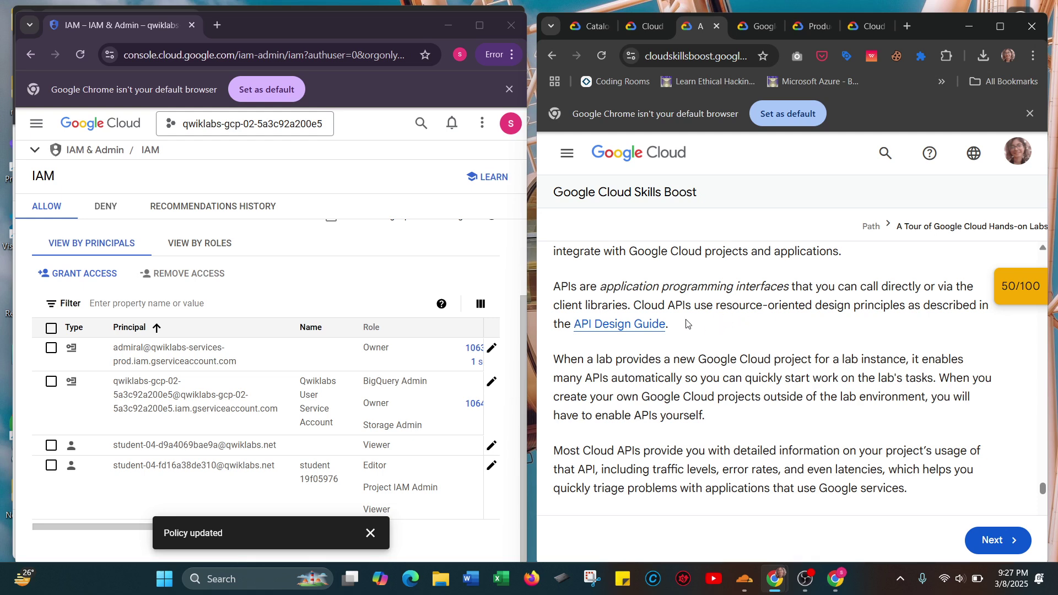
{"action": "scroll", "coordinate": [671, 328], "scroll_direction": "down", "scroll_amount": 1}
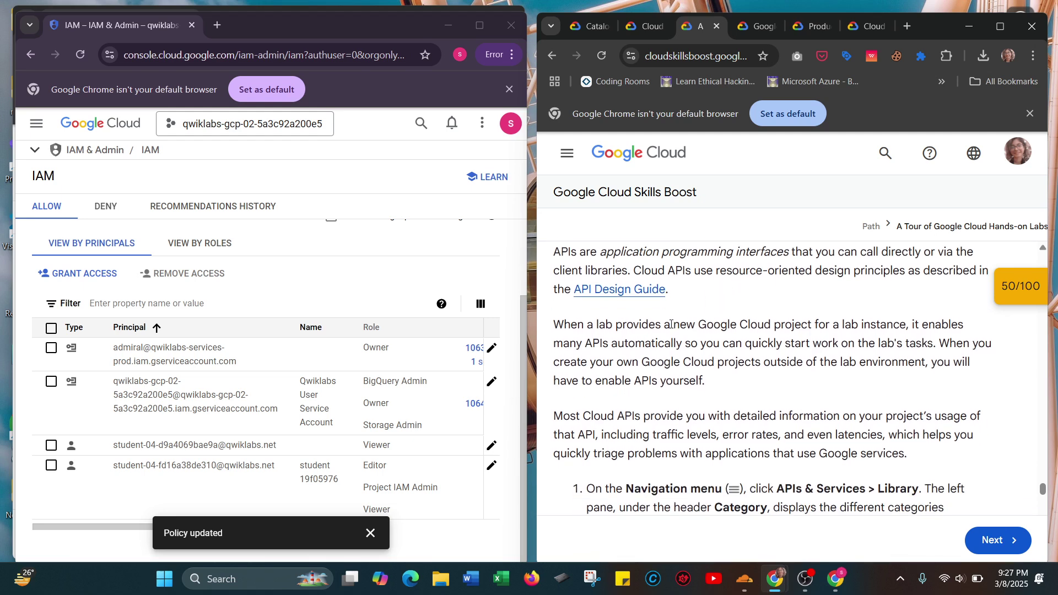
{"action": "scroll", "coordinate": [671, 326], "scroll_direction": "down", "scroll_amount": 1}
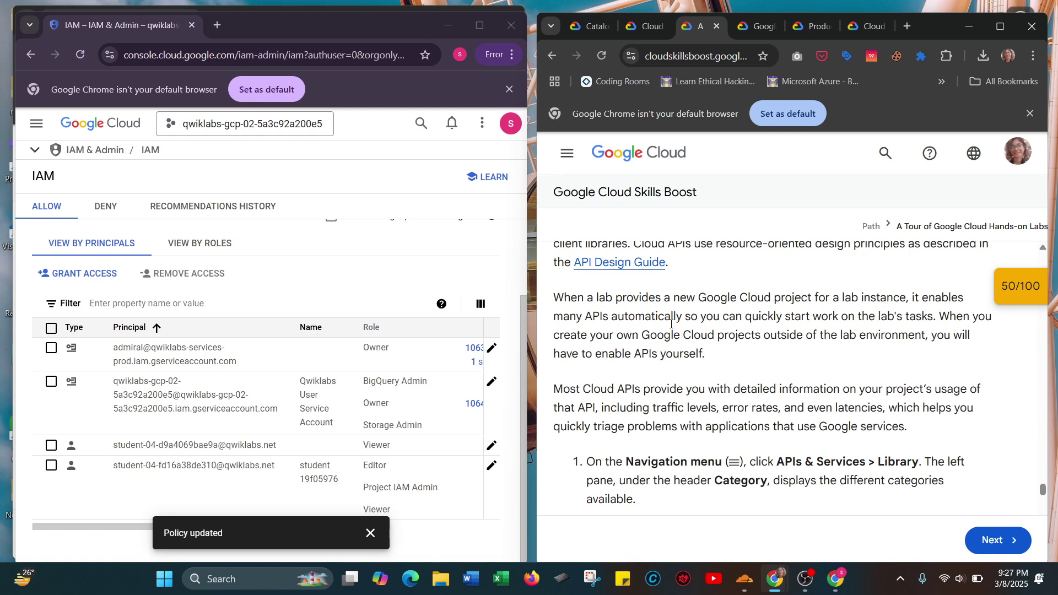
{"action": "scroll", "coordinate": [671, 324], "scroll_direction": "down", "scroll_amount": 1}
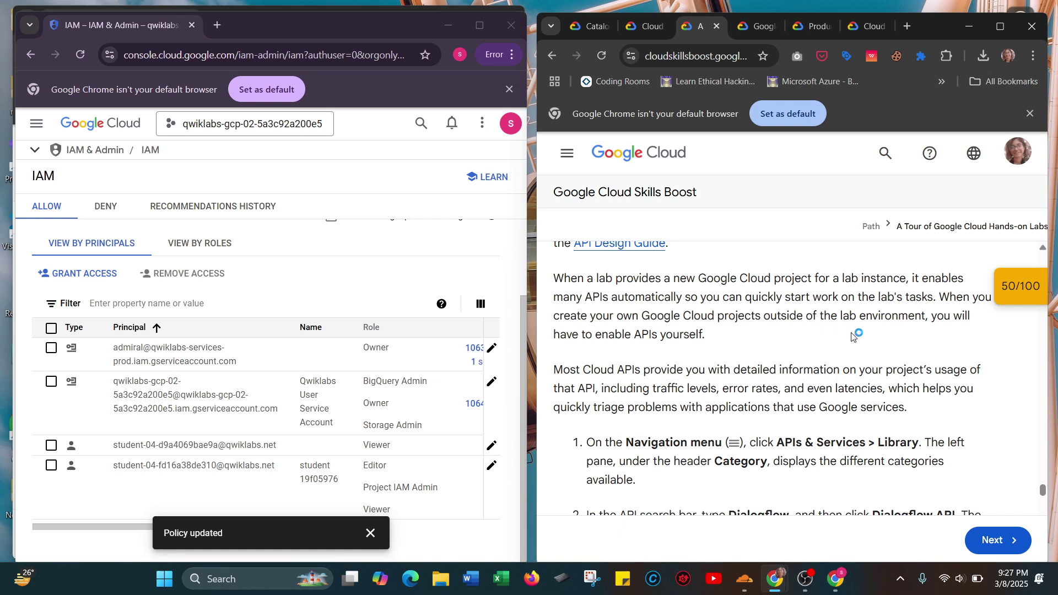
{"action": "scroll", "coordinate": [852, 335], "scroll_direction": "down", "scroll_amount": 1}
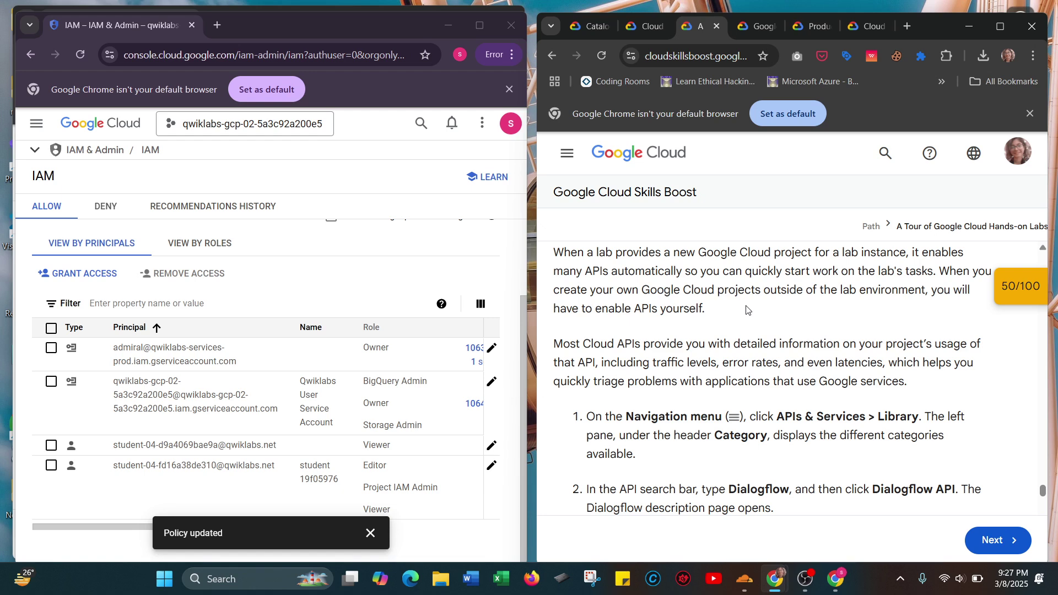
{"action": "scroll", "coordinate": [706, 316], "scroll_direction": "down", "scroll_amount": 1}
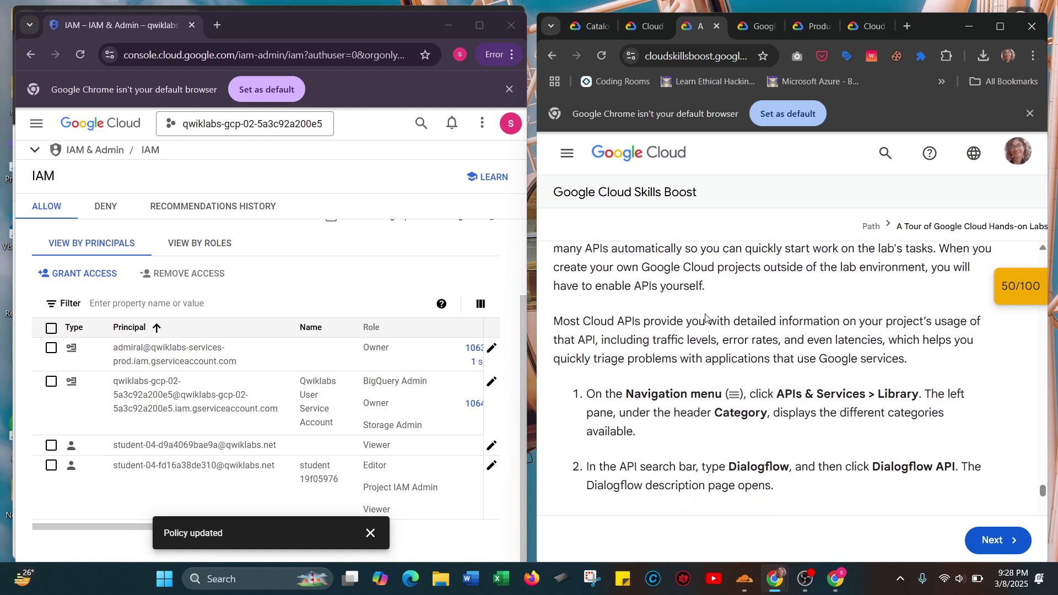
{"action": "scroll", "coordinate": [705, 318], "scroll_direction": "down", "scroll_amount": 1}
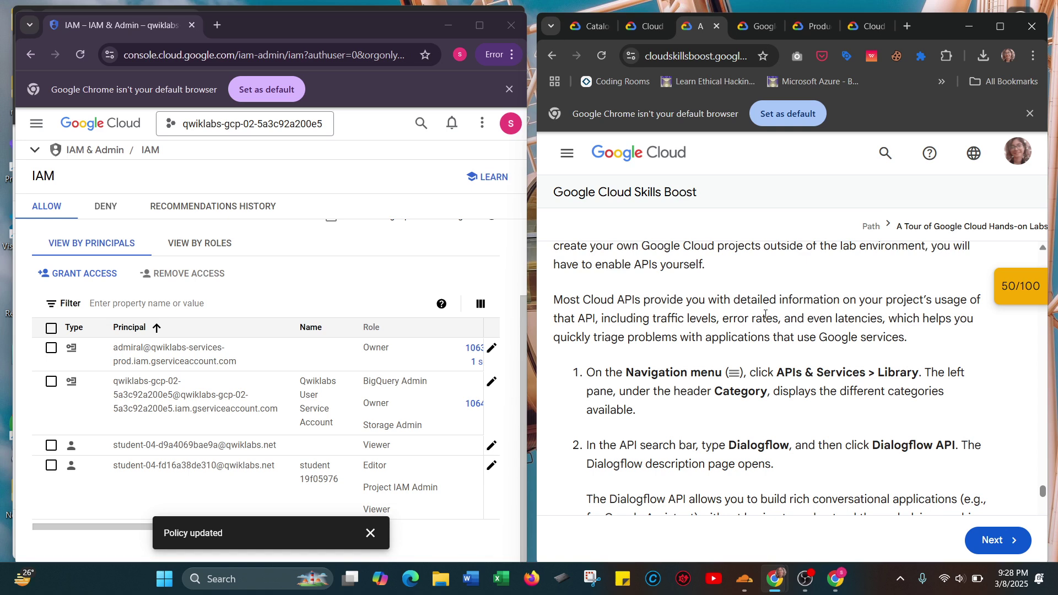
{"action": "scroll", "coordinate": [764, 314], "scroll_direction": "down", "scroll_amount": 1}
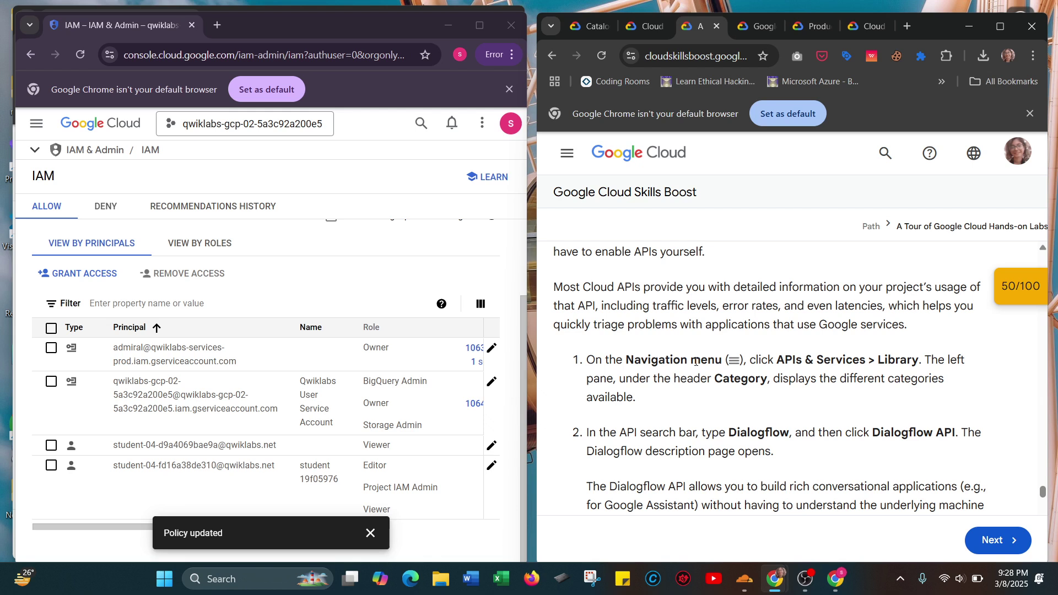
{"action": "scroll", "coordinate": [695, 362], "scroll_direction": "down", "scroll_amount": 2}
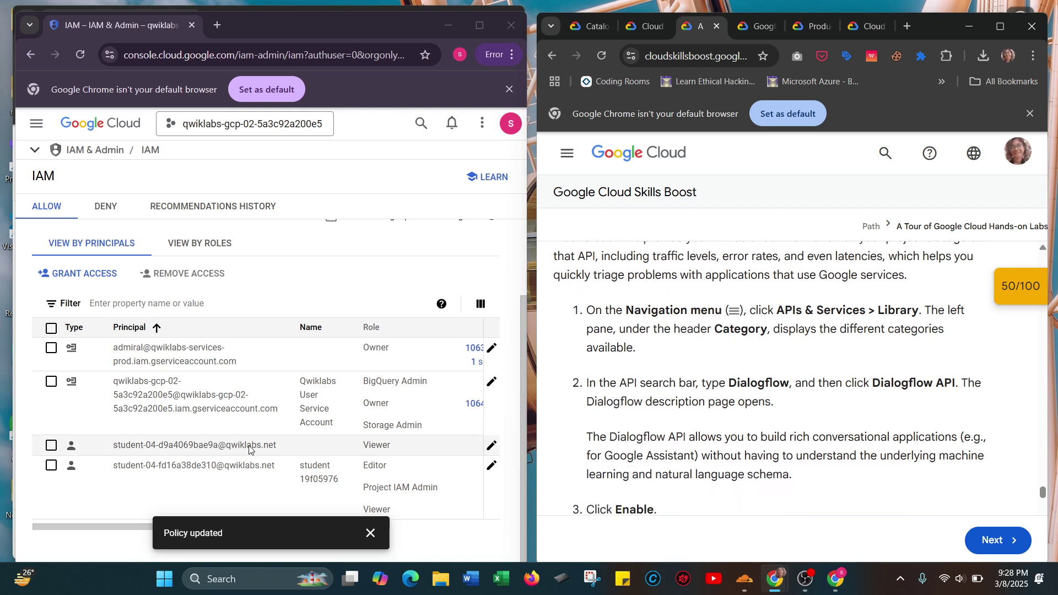
Dismiss the policy notification and examine the APIs & Services dashboard's traffic, error and latency charts and its API list.
{"action": "left_click", "coordinate": [372, 533]}
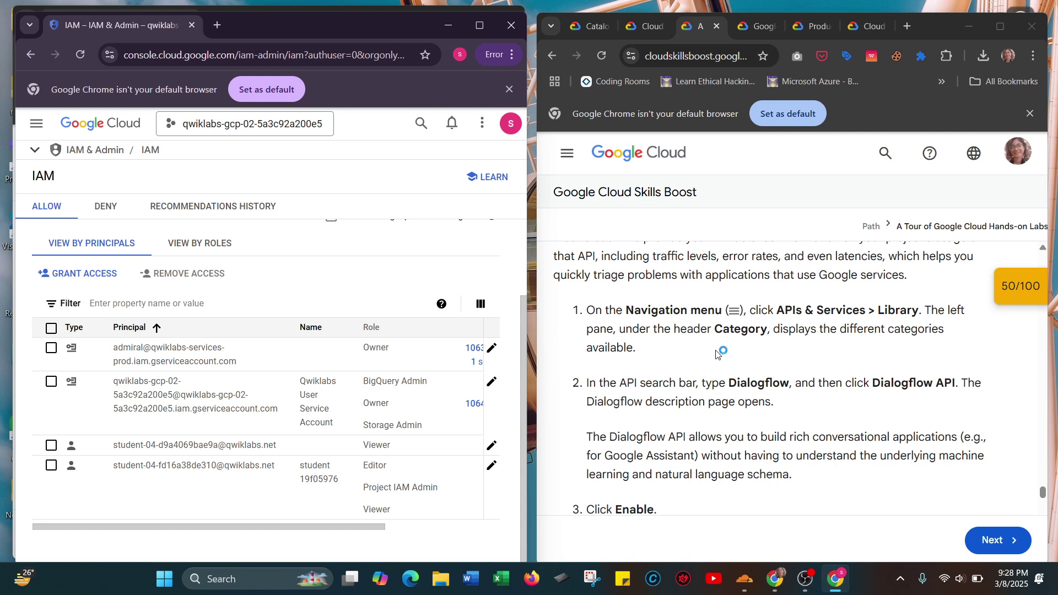
{"action": "left_click", "coordinate": [39, 124]}
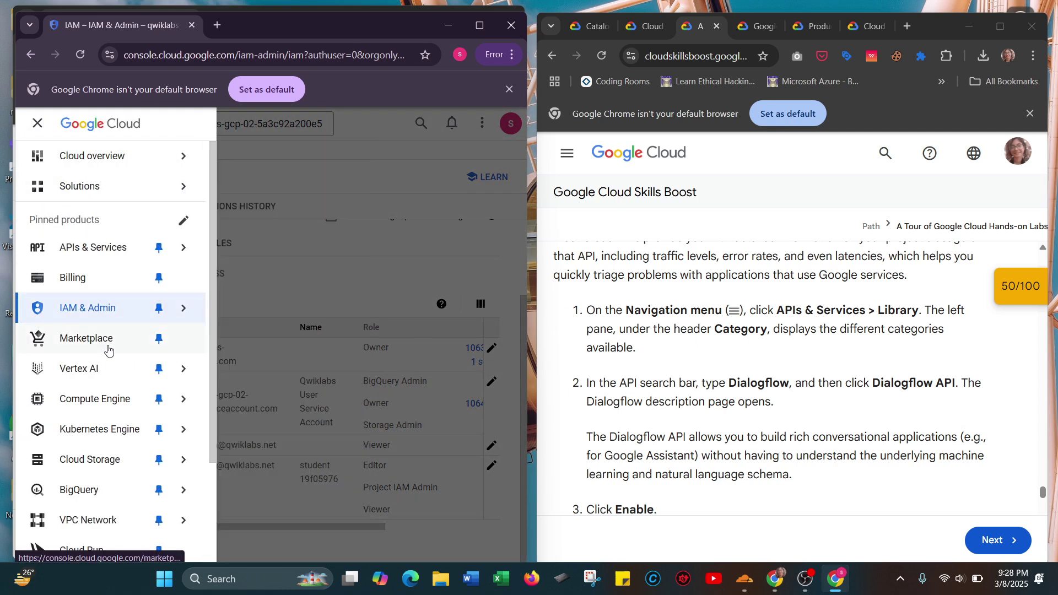
{"action": "scroll", "coordinate": [175, 374], "scroll_direction": "down", "scroll_amount": 3}
{"action": "scroll", "coordinate": [110, 379], "scroll_direction": "up", "scroll_amount": 3}
{"action": "left_click", "coordinate": [88, 248]}
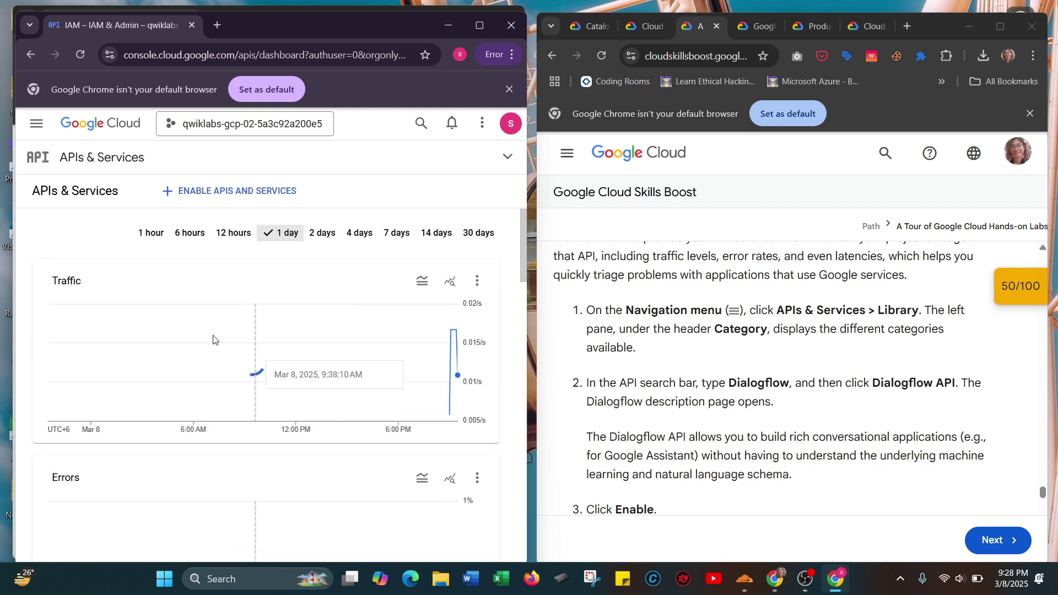
{"action": "scroll", "coordinate": [214, 339], "scroll_direction": "down", "scroll_amount": 1}
{"action": "scroll", "coordinate": [213, 340], "scroll_direction": "down", "scroll_amount": 2}
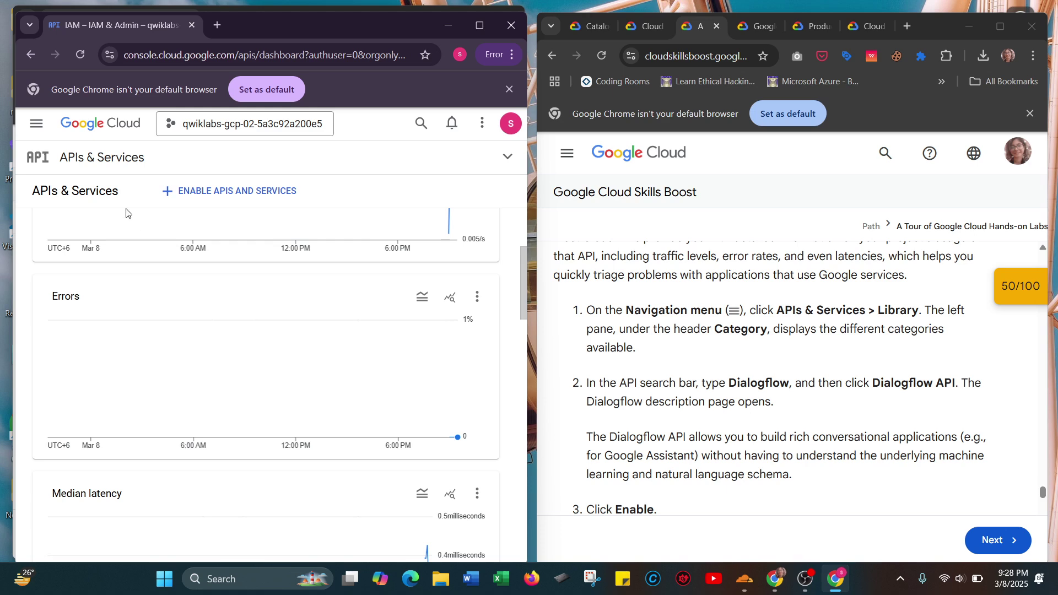
{"action": "scroll", "coordinate": [94, 197], "scroll_direction": "down", "scroll_amount": 5}
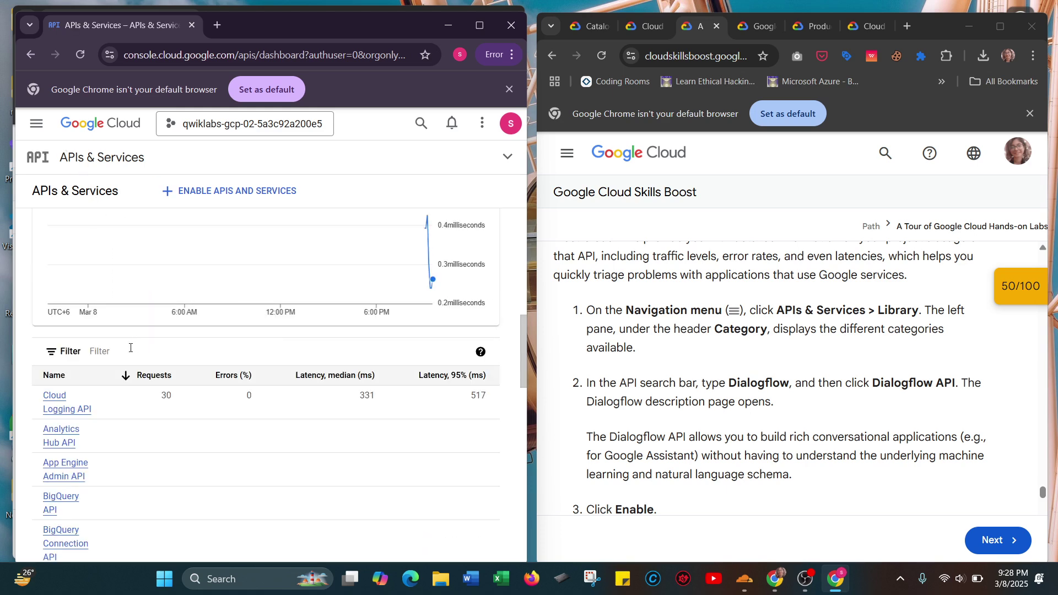
{"action": "scroll", "coordinate": [130, 348], "scroll_direction": "down", "scroll_amount": 8}
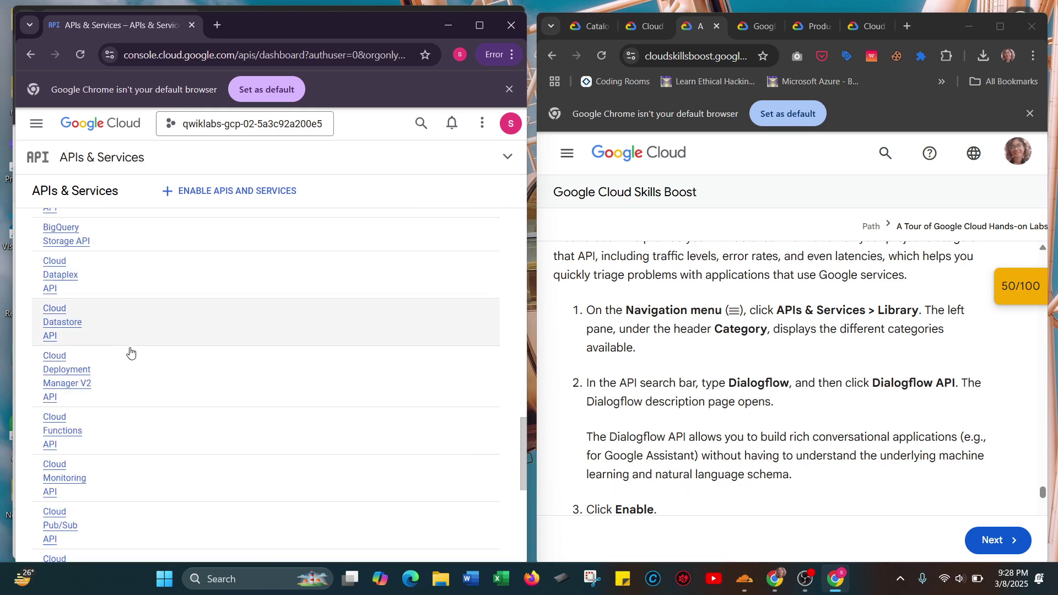
{"action": "scroll", "coordinate": [130, 353], "scroll_direction": "up", "scroll_amount": 15}
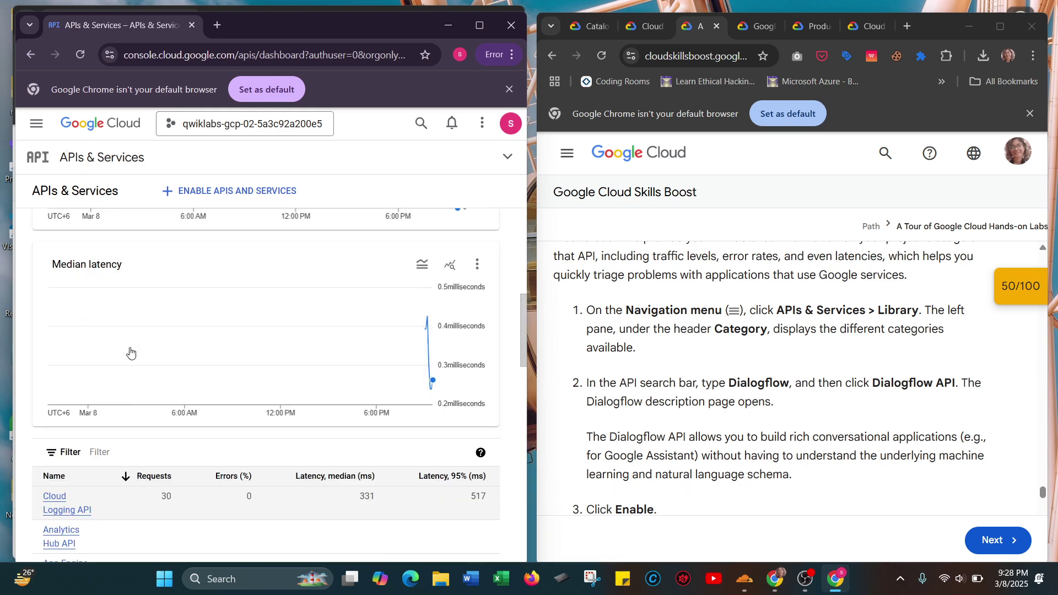
Open the API Library under APIs & Services and look over its API categories alongside the lab instructions.
{"action": "left_click", "coordinate": [40, 127]}
{"action": "mouse_move", "coordinate": [129, 245]}
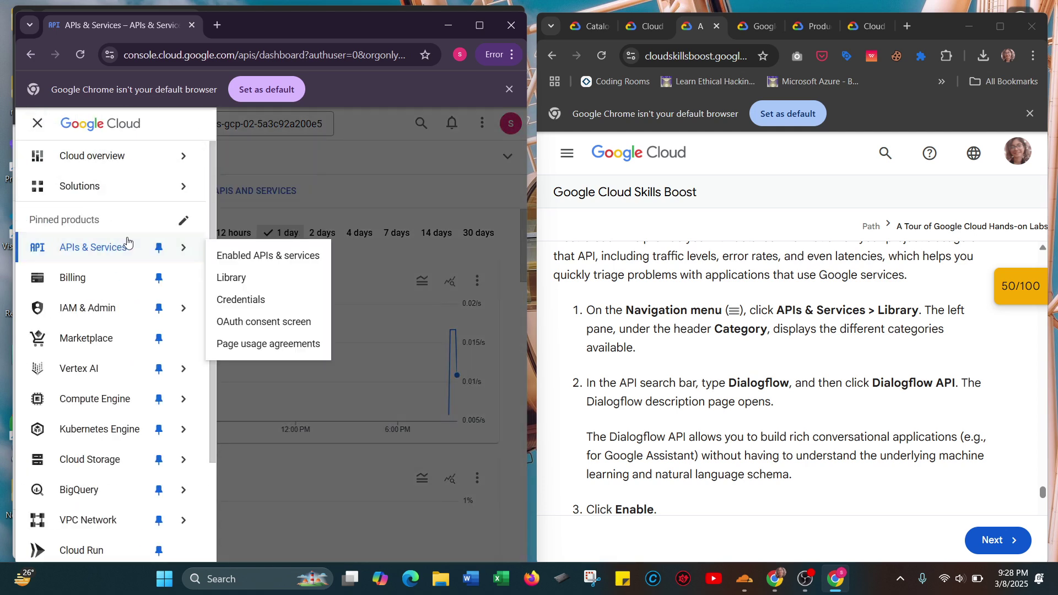
{"action": "left_click", "coordinate": [234, 278]}
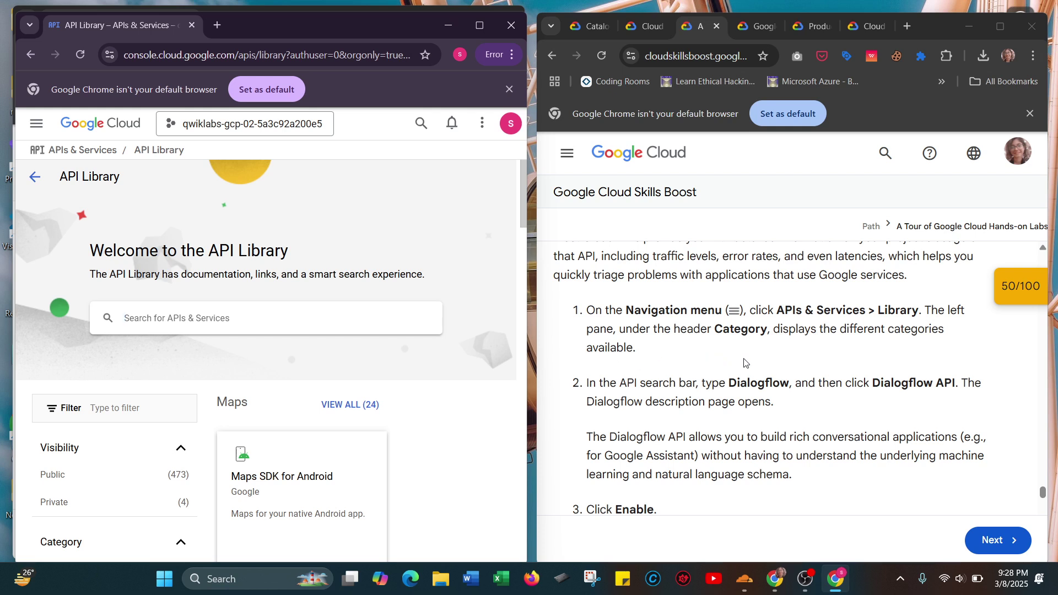
{"action": "scroll", "coordinate": [743, 362], "scroll_direction": "down", "scroll_amount": 1}
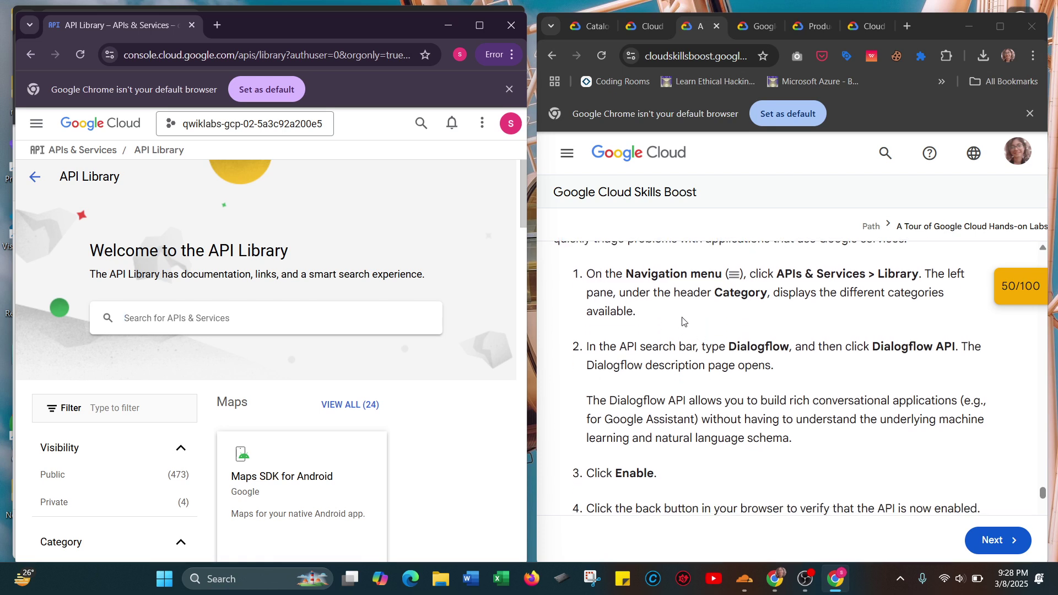
{"action": "scroll", "coordinate": [231, 441], "scroll_direction": "down", "scroll_amount": 2}
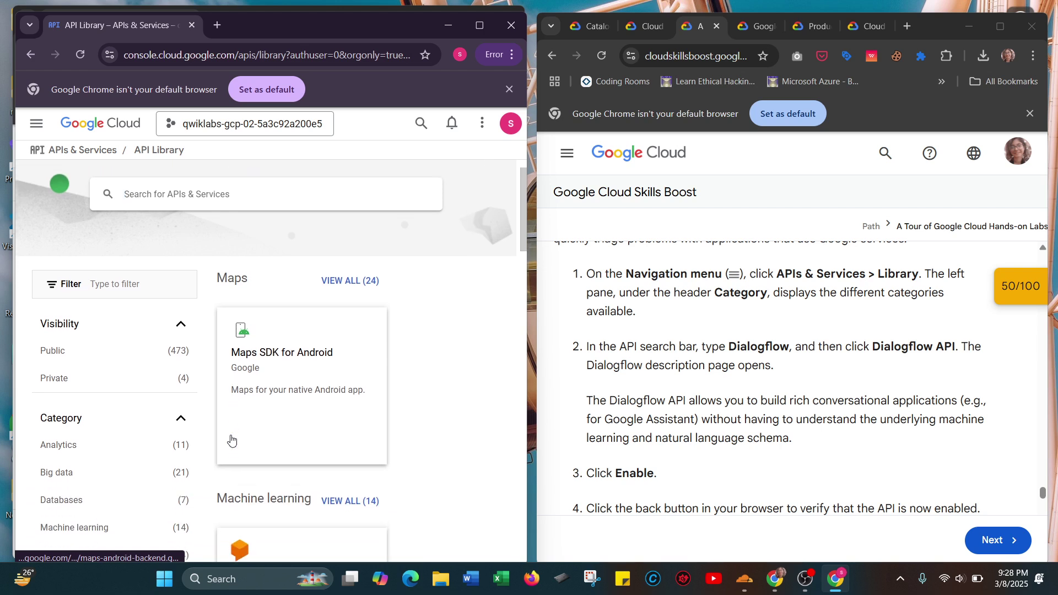
{"action": "scroll", "coordinate": [138, 449], "scroll_direction": "down", "scroll_amount": 2}
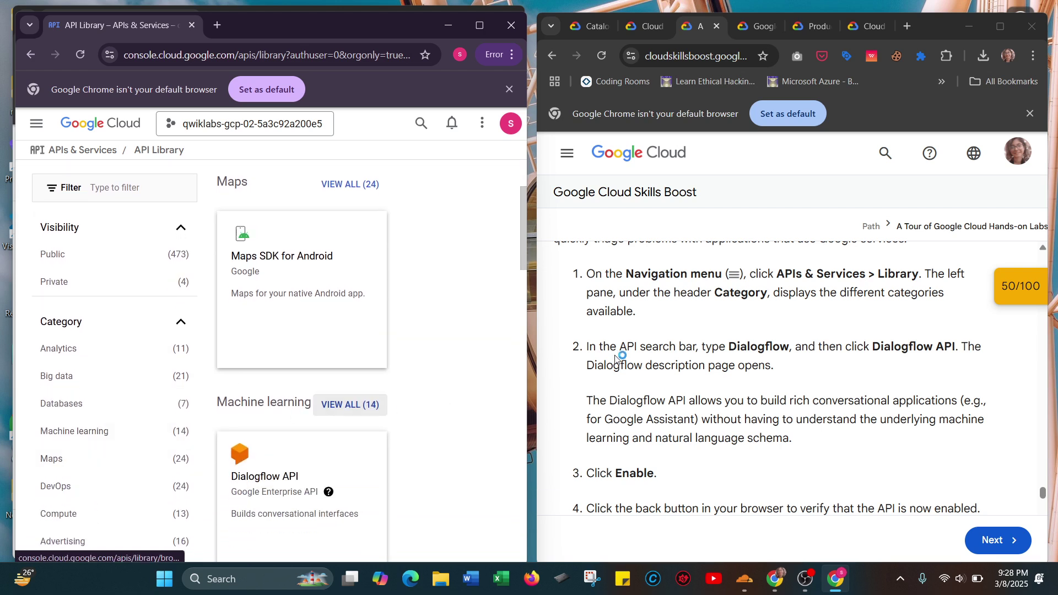
{"action": "scroll", "coordinate": [795, 312], "scroll_direction": "down", "scroll_amount": 1}
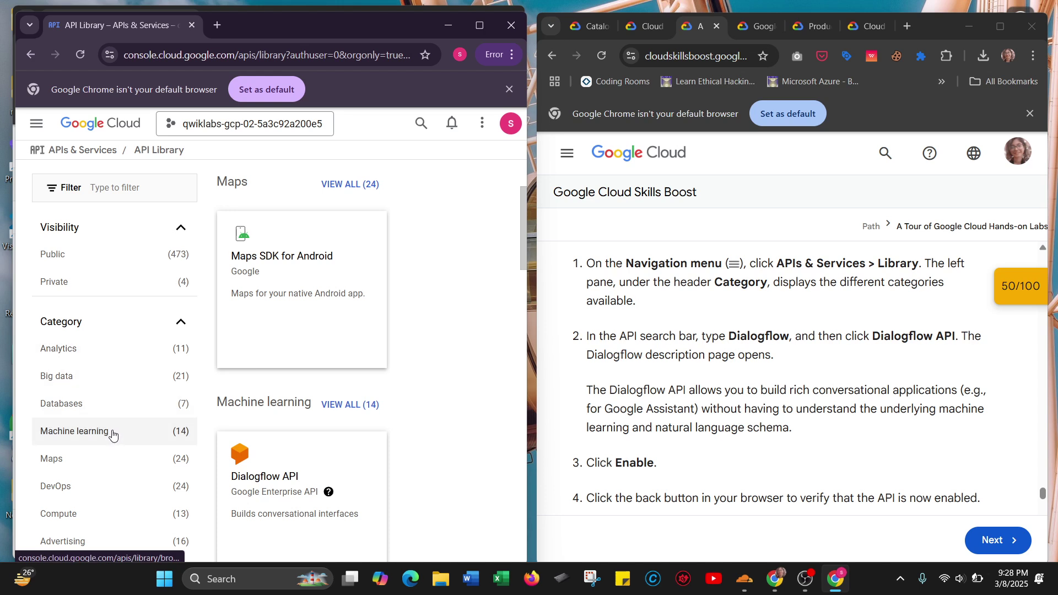
{"action": "scroll", "coordinate": [113, 437], "scroll_direction": "down", "scroll_amount": 1}
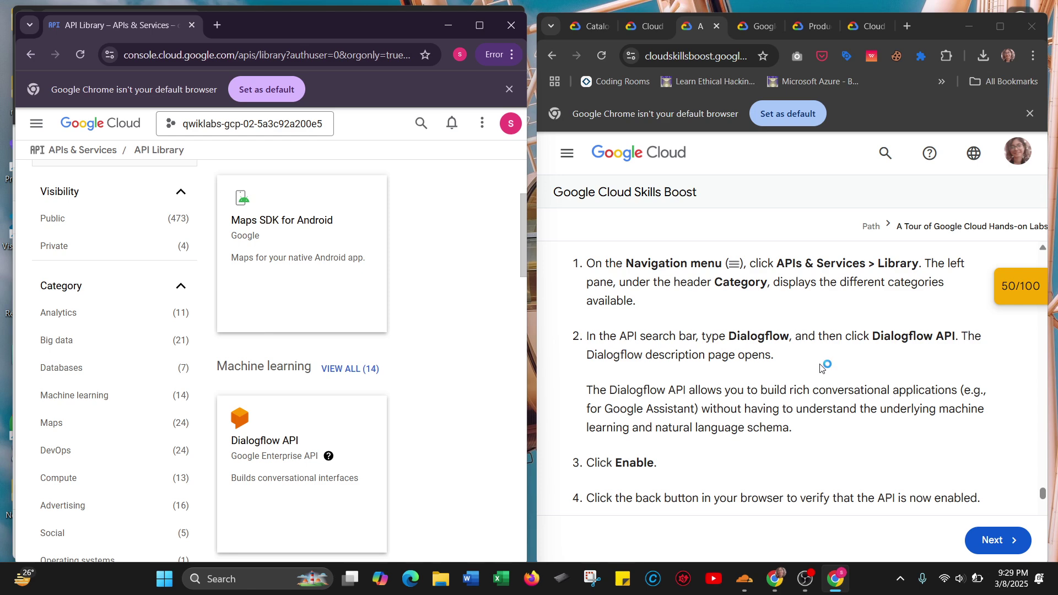
{"action": "scroll", "coordinate": [821, 366], "scroll_direction": "down", "scroll_amount": 1}
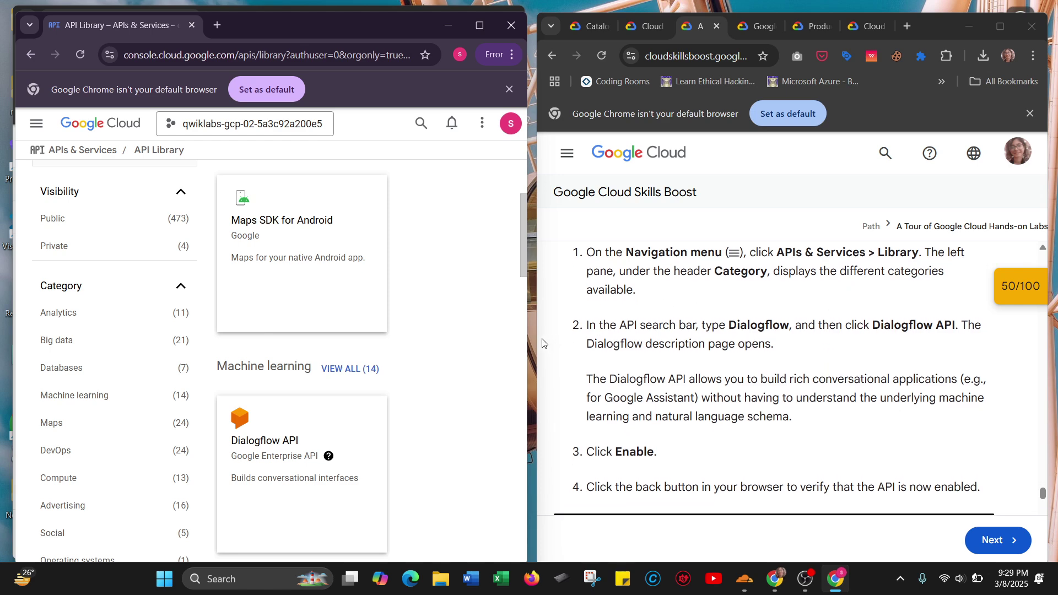
Search the API Library for Dialogflow using the suggested term "dialogflow api".
{"action": "scroll", "coordinate": [190, 323], "scroll_direction": "up", "scroll_amount": 2}
{"action": "scroll", "coordinate": [190, 323], "scroll_direction": "up", "scroll_amount": 3}
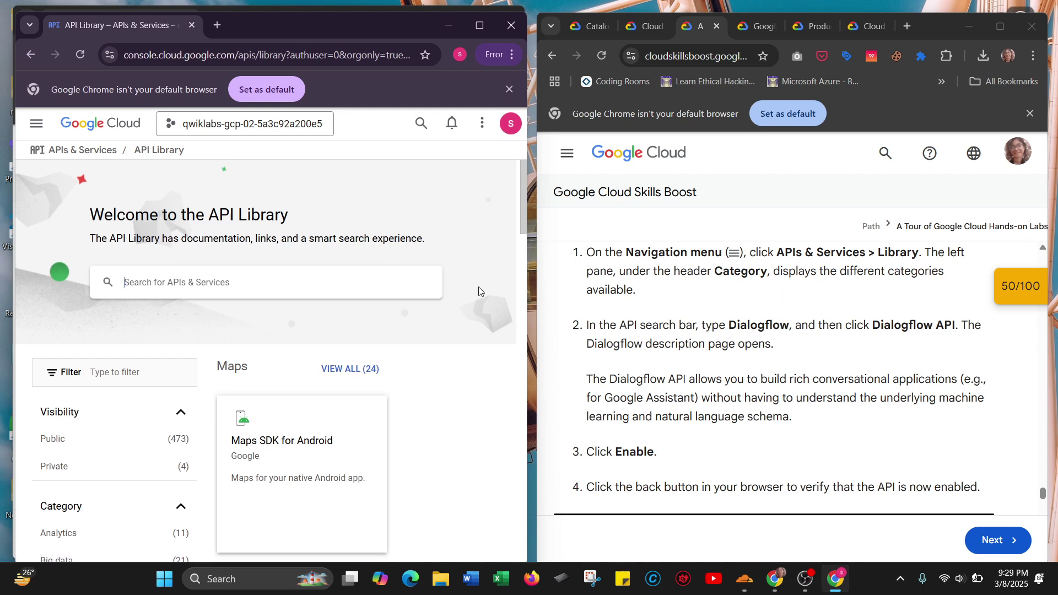
{"action": "left_click", "coordinate": [284, 280]}
{"action": "type", "text": "D"}
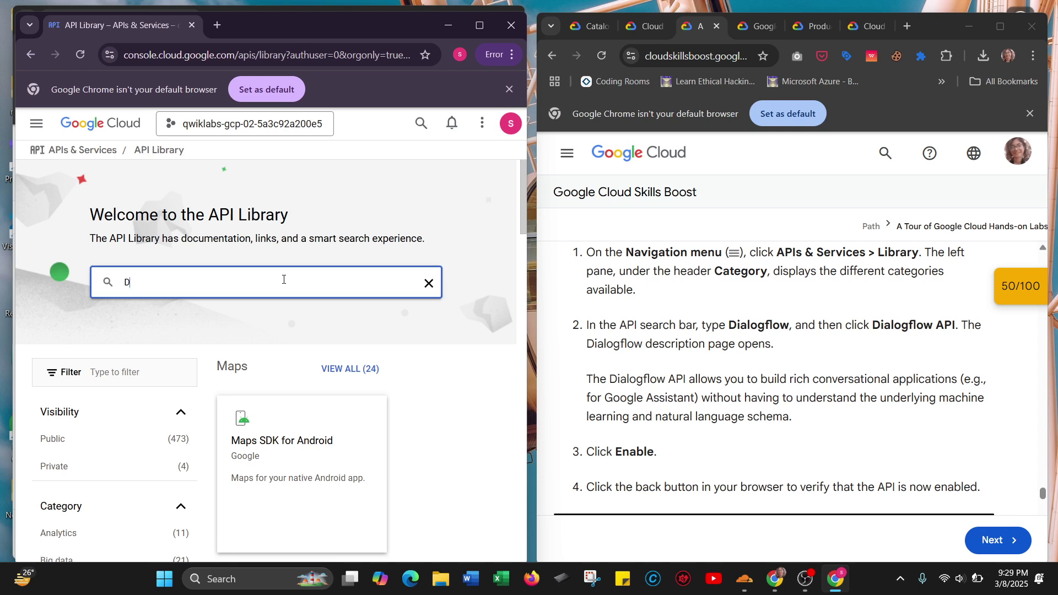
{"action": "type", "text": "ialogflow"}
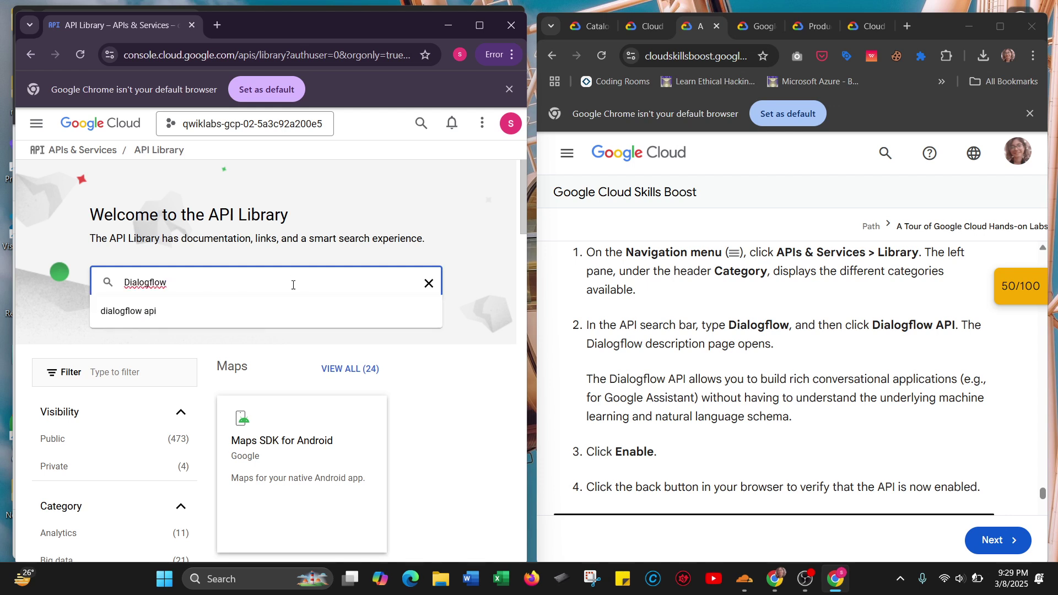
{"action": "left_click", "coordinate": [142, 311]}
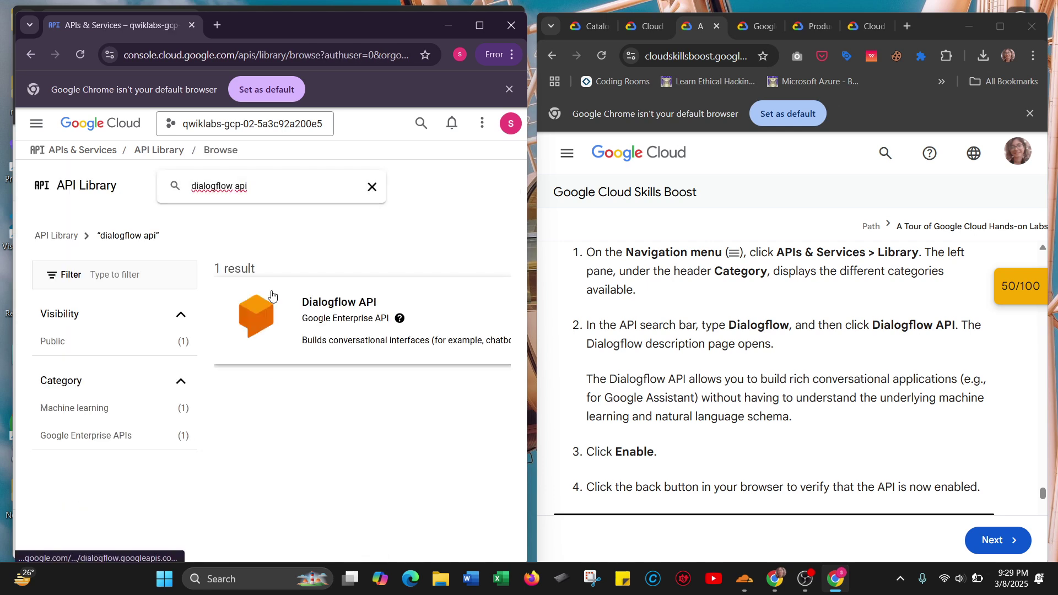
Review the lab's Dialogflow instructions and open the Dialogflow API's product details page from the search results.
{"action": "left_click", "coordinate": [271, 296]}
{"action": "scroll", "coordinate": [756, 339], "scroll_direction": "down", "scroll_amount": 1}
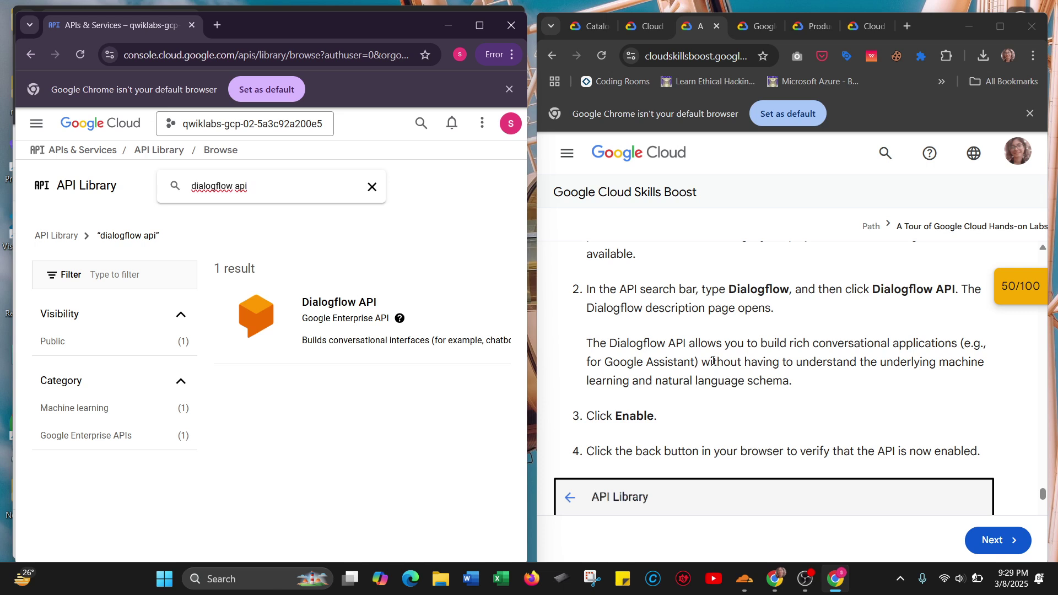
{"action": "scroll", "coordinate": [783, 366], "scroll_direction": "down", "scroll_amount": 1}
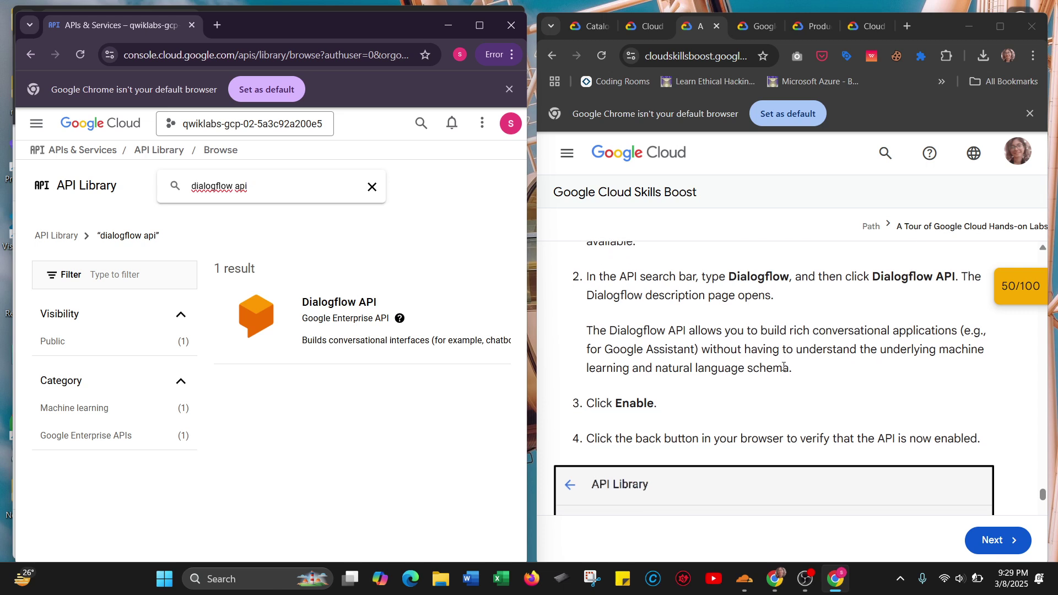
{"action": "scroll", "coordinate": [783, 366], "scroll_direction": "down", "scroll_amount": 1}
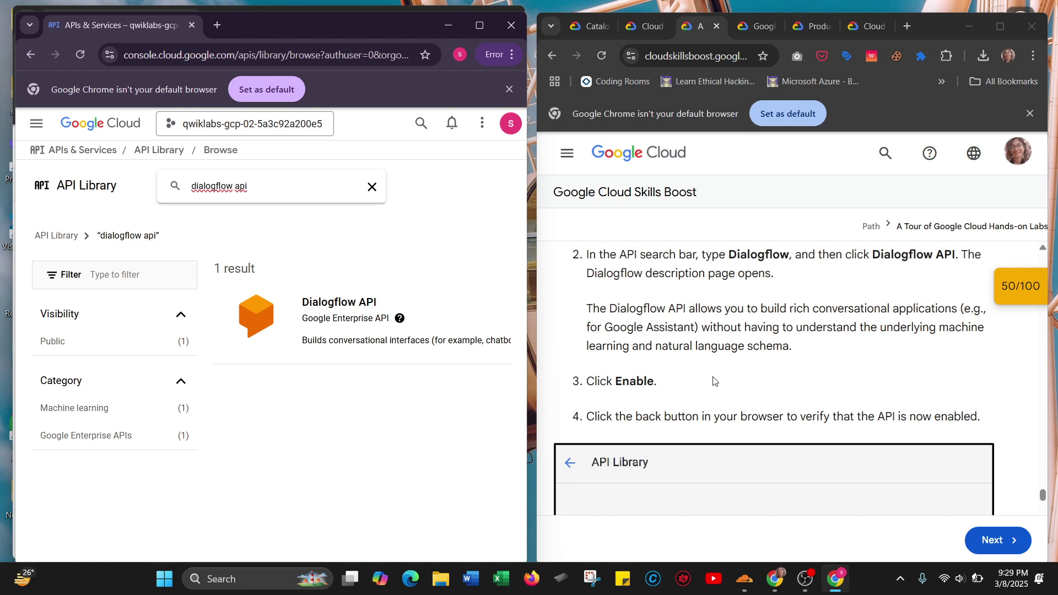
{"action": "scroll", "coordinate": [733, 389], "scroll_direction": "up", "scroll_amount": 1}
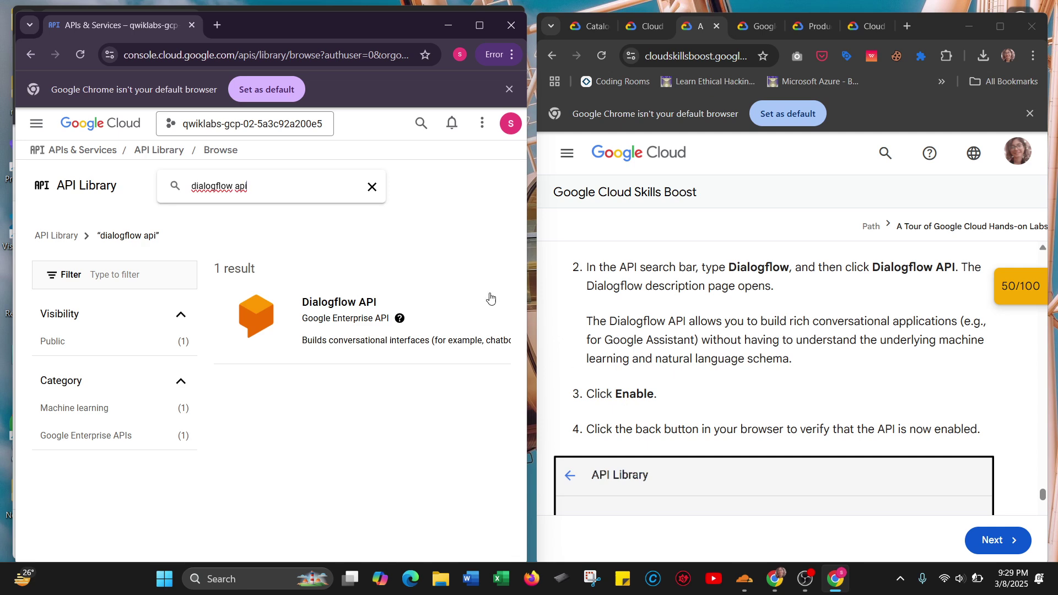
{"action": "left_click", "coordinate": [479, 26]}
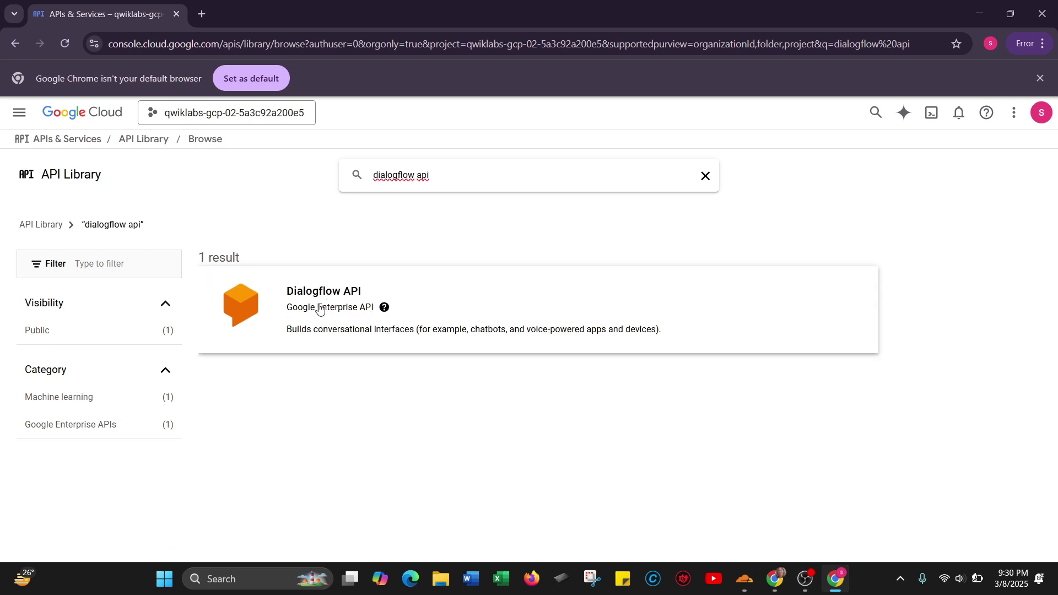
{"action": "left_click", "coordinate": [317, 297]}
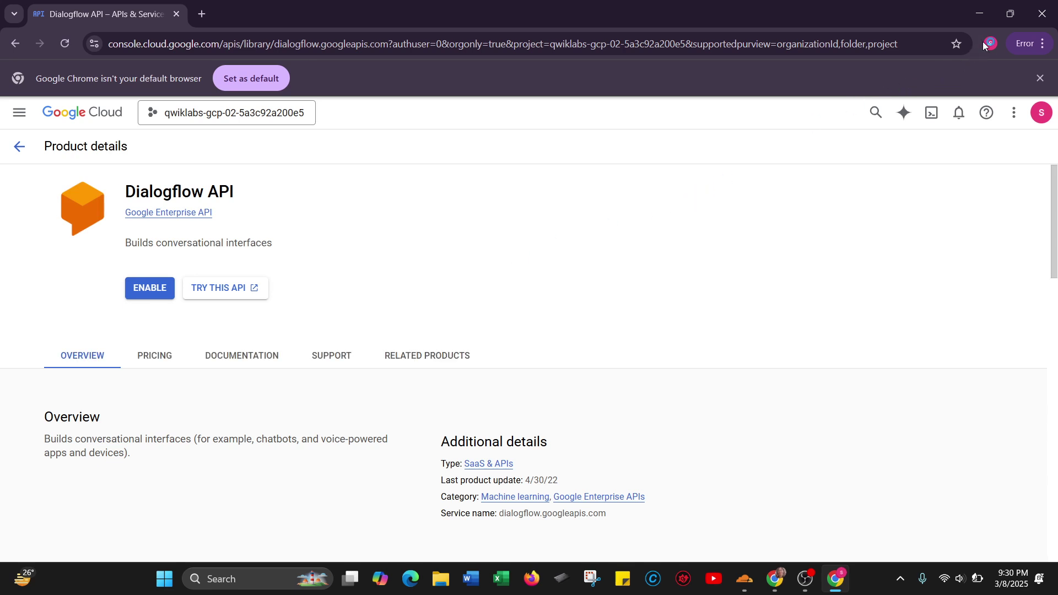
{"action": "left_click", "coordinate": [1004, 19]}
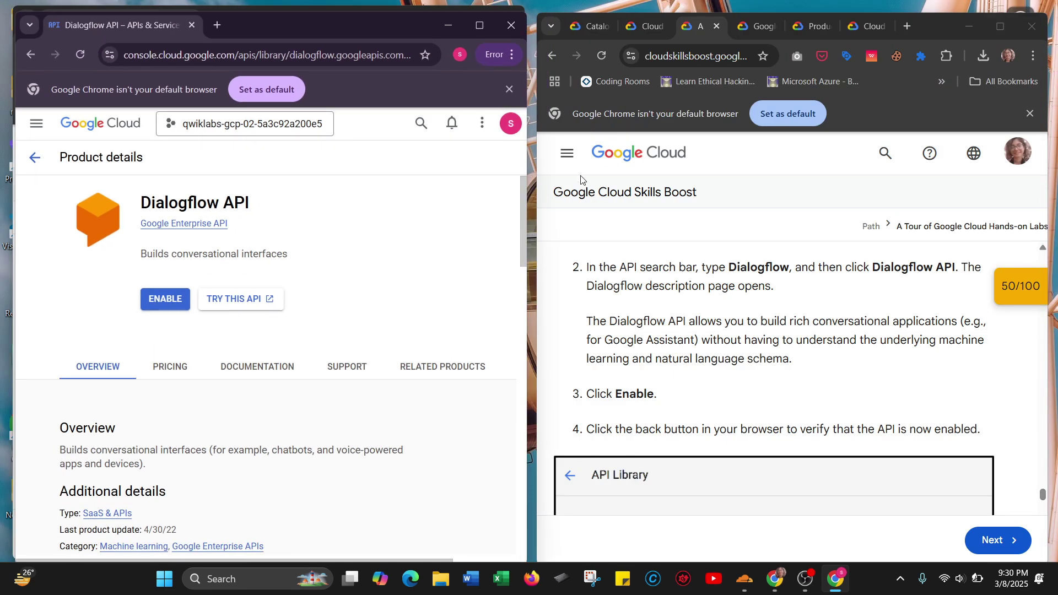
Enable the Dialogflow API for the project and read the lab's instruction for verifying it.
{"action": "left_click", "coordinate": [169, 298]}
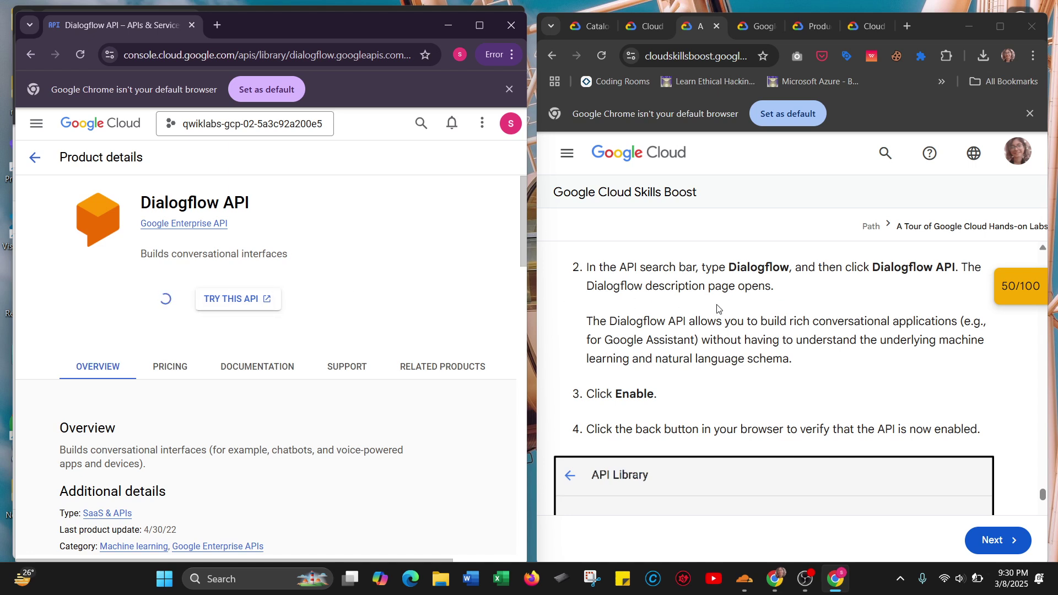
{"action": "scroll", "coordinate": [717, 308], "scroll_direction": "down", "scroll_amount": 1}
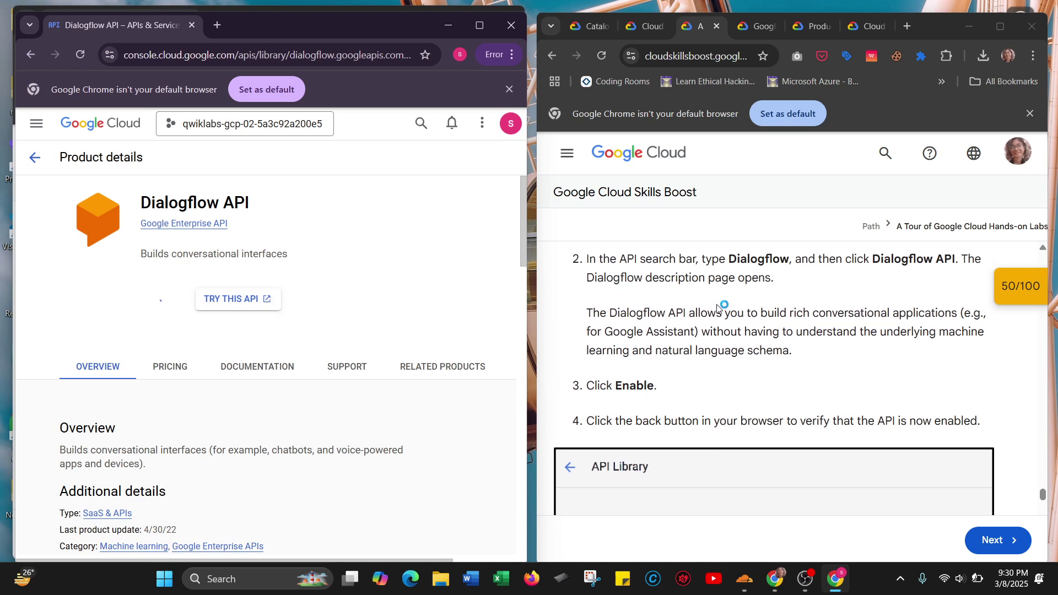
{"action": "scroll", "coordinate": [718, 308], "scroll_direction": "down", "scroll_amount": 1}
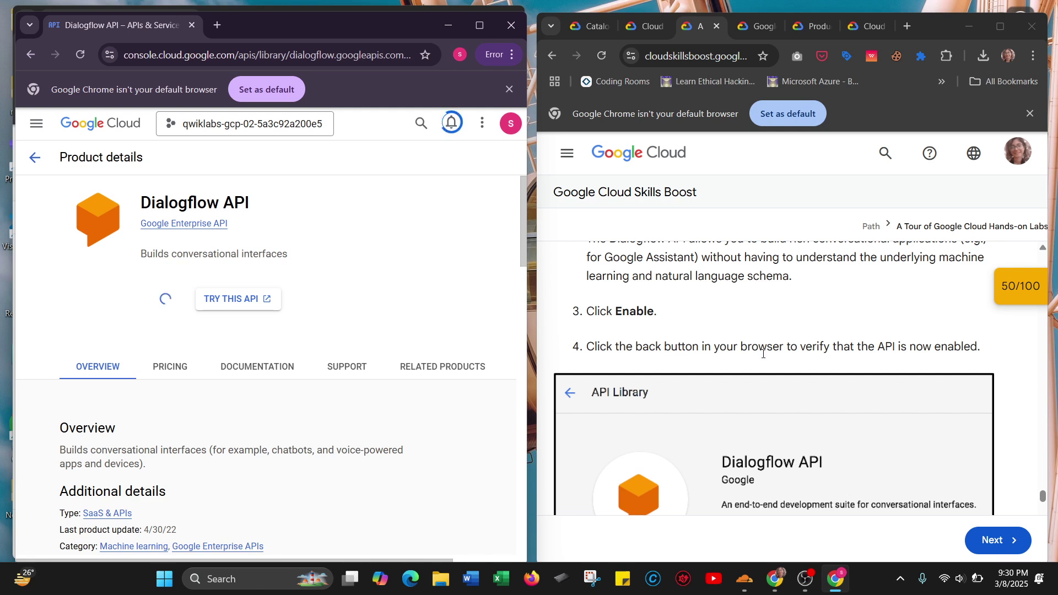
{"action": "scroll", "coordinate": [762, 353], "scroll_direction": "down", "scroll_amount": 1}
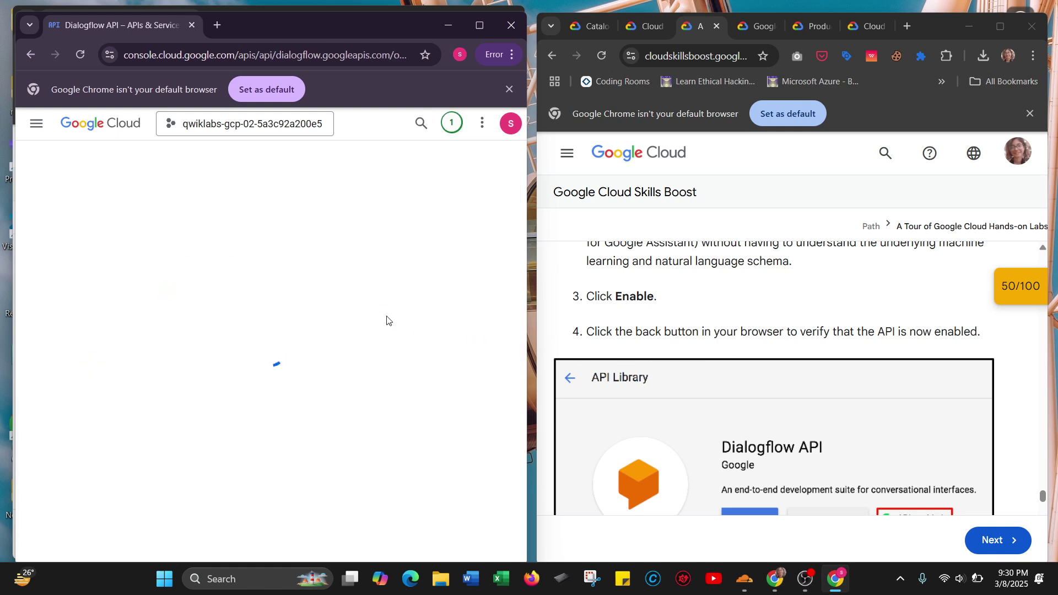
Examine the Dialogflow API's service details, status and metrics charts, comparing them with the lab's API Library illustration.
{"action": "scroll", "coordinate": [667, 344], "scroll_direction": "down", "scroll_amount": 3}
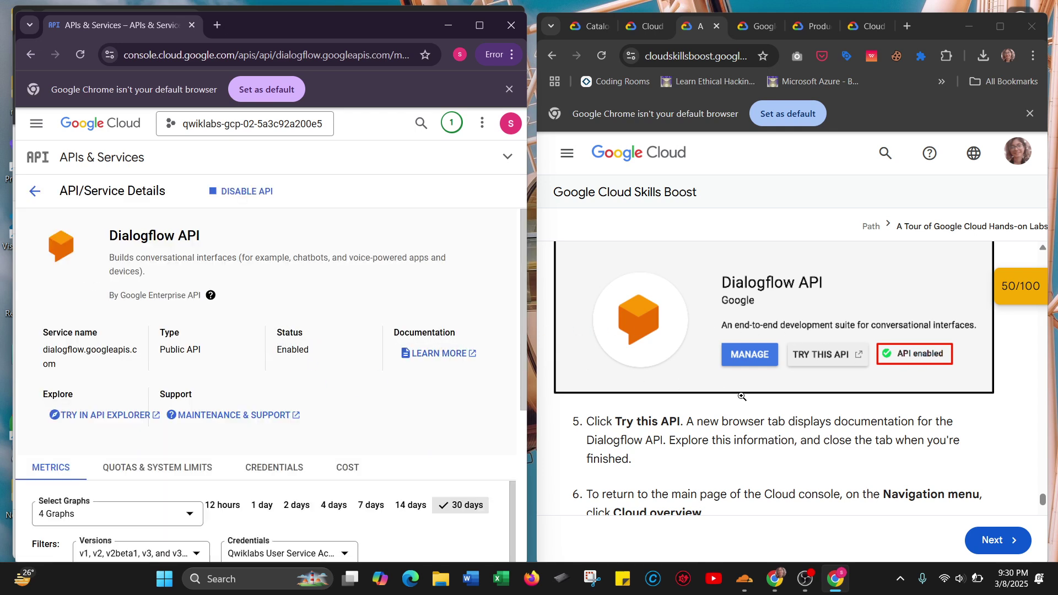
{"action": "scroll", "coordinate": [716, 391], "scroll_direction": "down", "scroll_amount": 1}
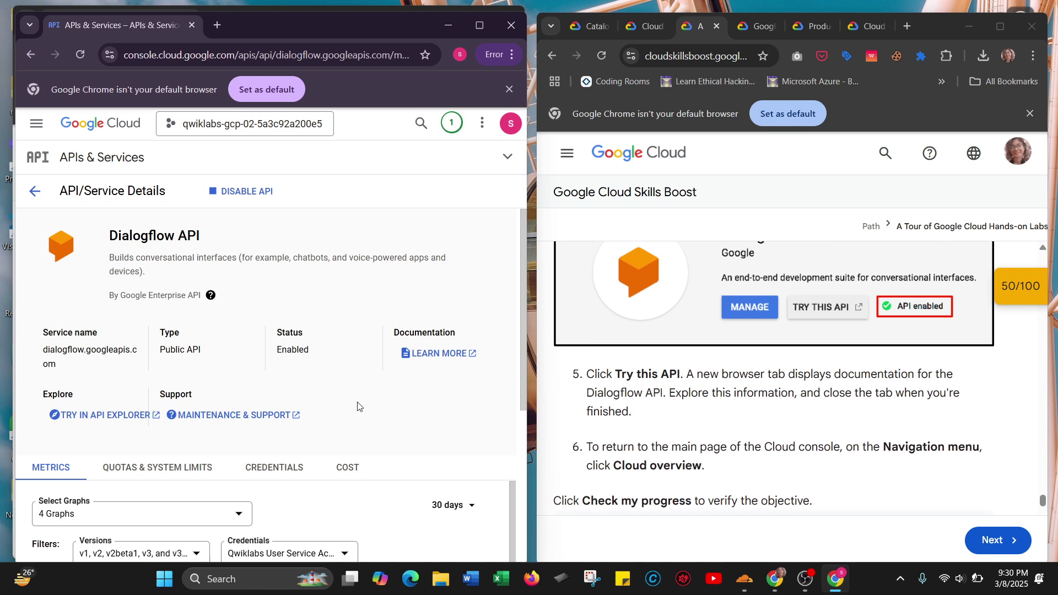
{"action": "scroll", "coordinate": [358, 407], "scroll_direction": "down", "scroll_amount": 1}
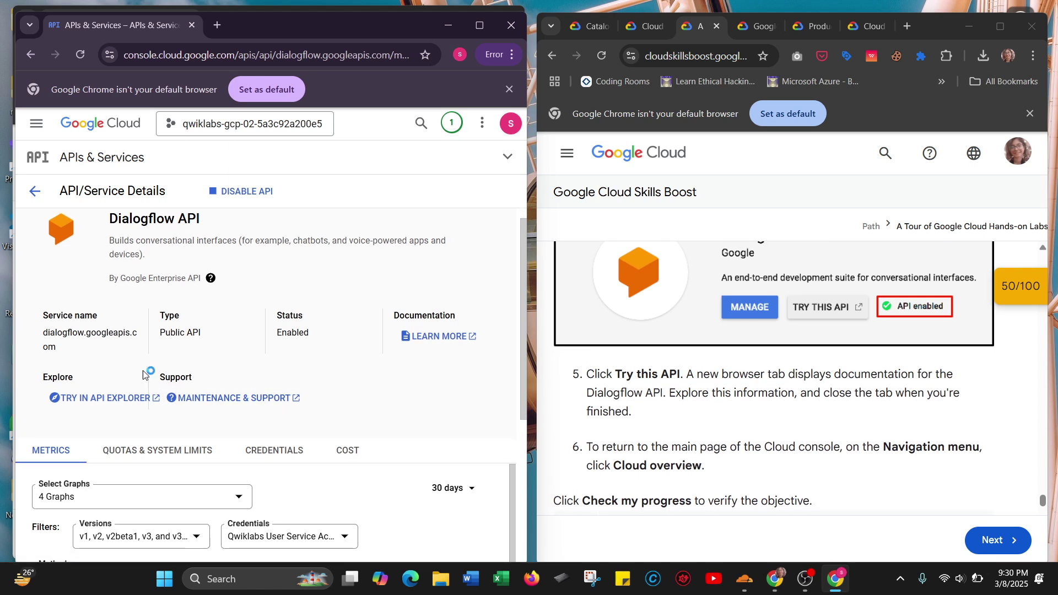
{"action": "scroll", "coordinate": [110, 360], "scroll_direction": "down", "scroll_amount": 4}
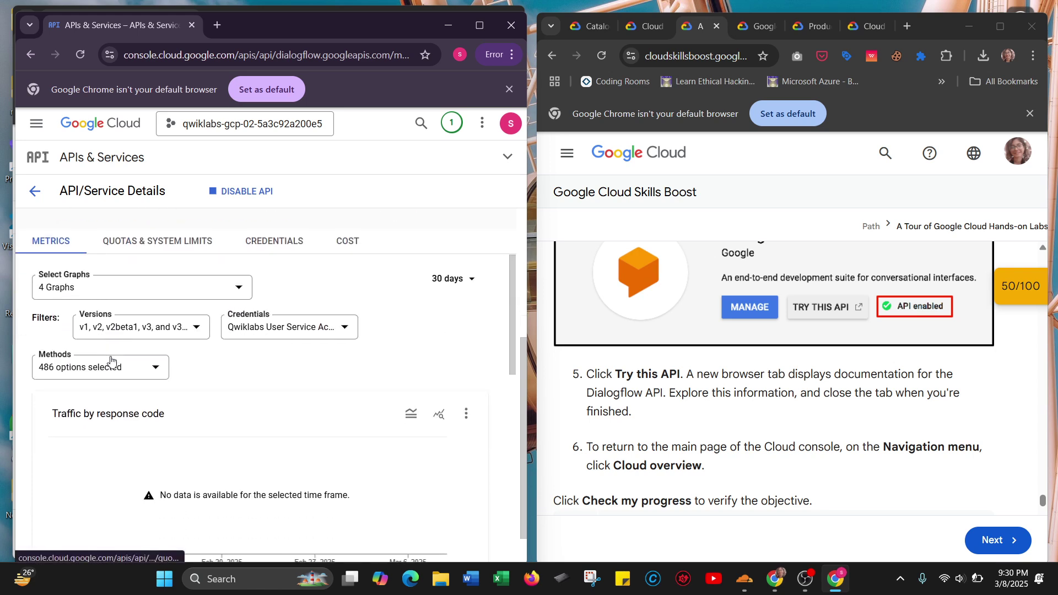
{"action": "scroll", "coordinate": [111, 360], "scroll_direction": "up", "scroll_amount": 4}
{"action": "scroll", "coordinate": [741, 421], "scroll_direction": "up", "scroll_amount": 2}
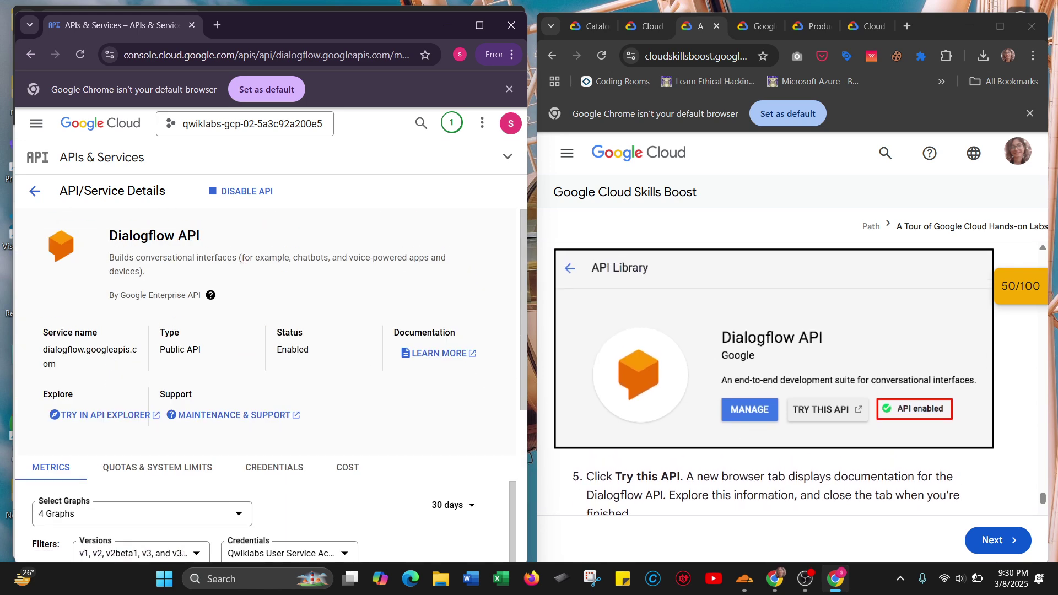
{"action": "scroll", "coordinate": [330, 322], "scroll_direction": "down", "scroll_amount": 1}
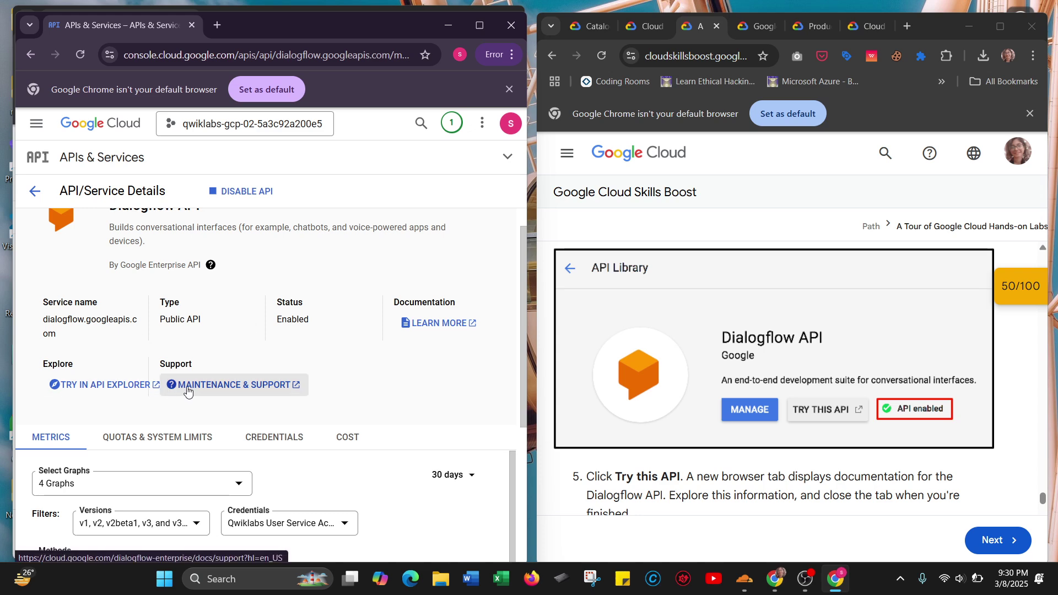
{"action": "scroll", "coordinate": [449, 283], "scroll_direction": "down", "scroll_amount": 3}
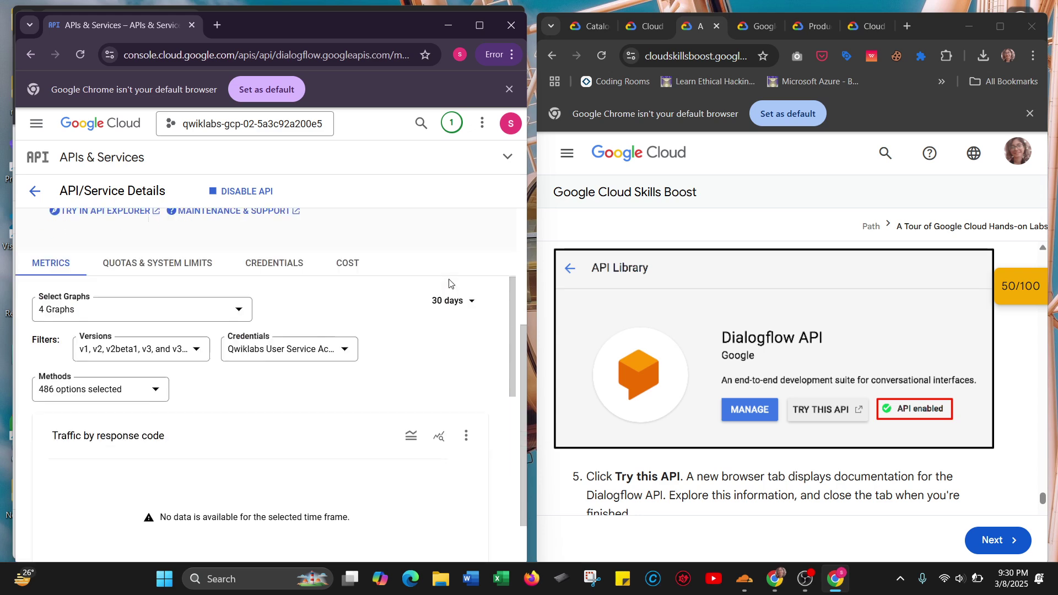
{"action": "scroll", "coordinate": [449, 284], "scroll_direction": "down", "scroll_amount": 7}
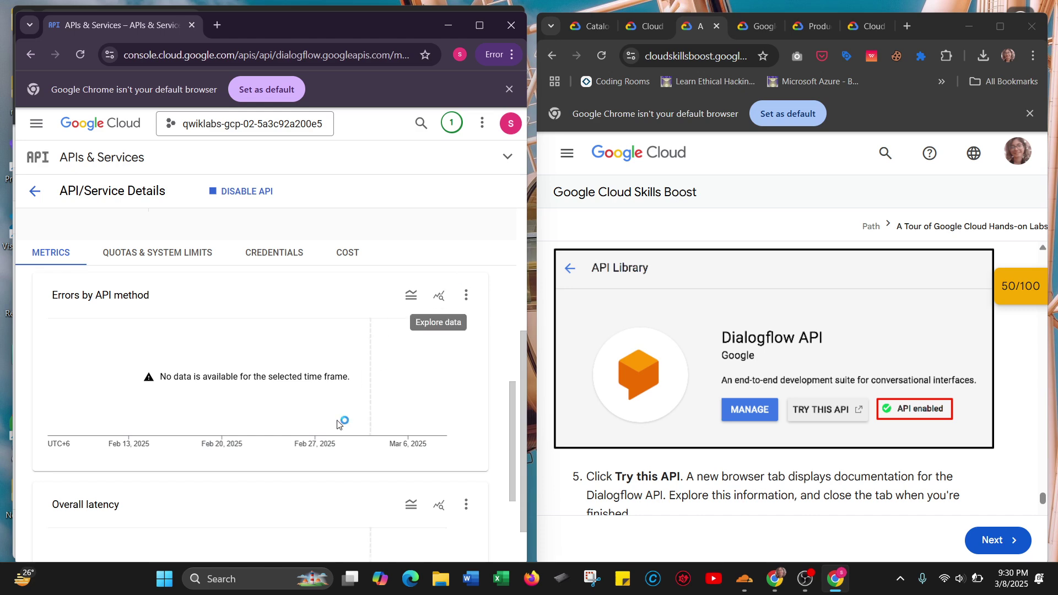
{"action": "scroll", "coordinate": [337, 424], "scroll_direction": "down", "scroll_amount": 1}
{"action": "scroll", "coordinate": [338, 424], "scroll_direction": "up", "scroll_amount": 10}
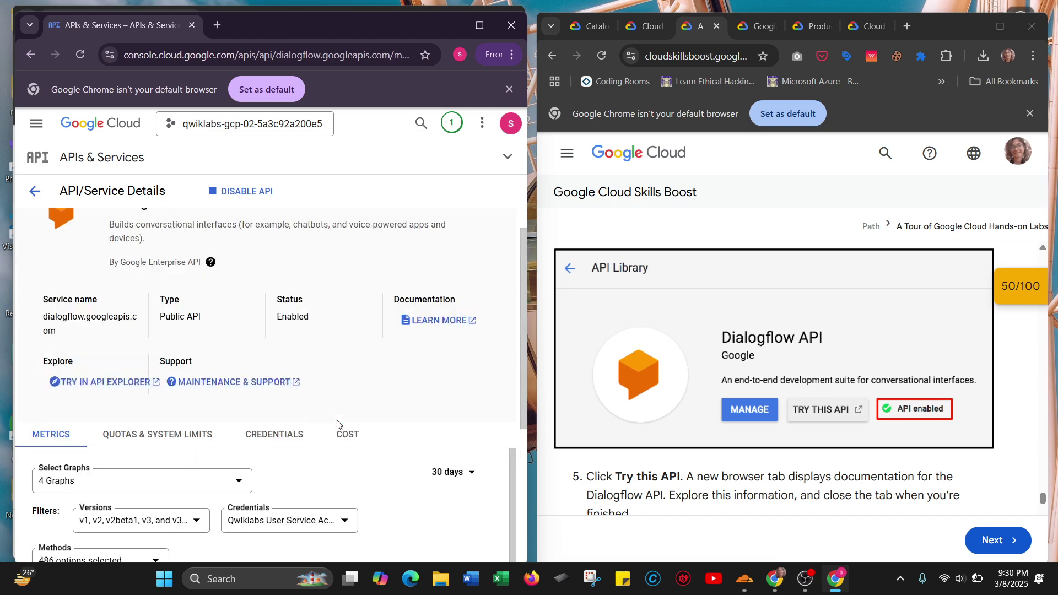
Read lab steps 5 and 6 and open the Dialogflow API's documentation from its service details.
{"action": "scroll", "coordinate": [768, 412], "scroll_direction": "down", "scroll_amount": 1}
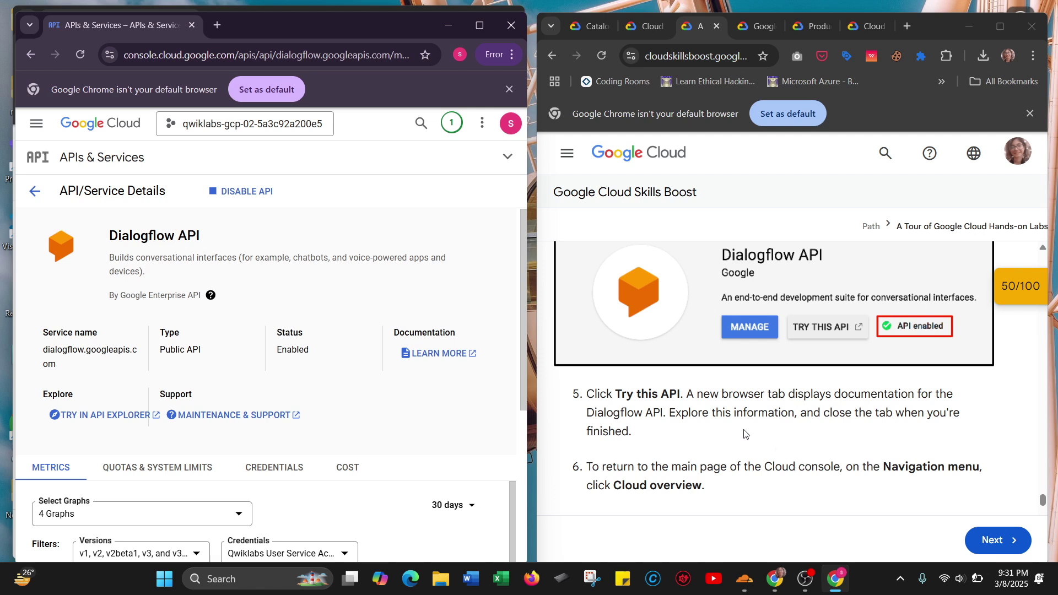
{"action": "scroll", "coordinate": [742, 434], "scroll_direction": "down", "scroll_amount": 1}
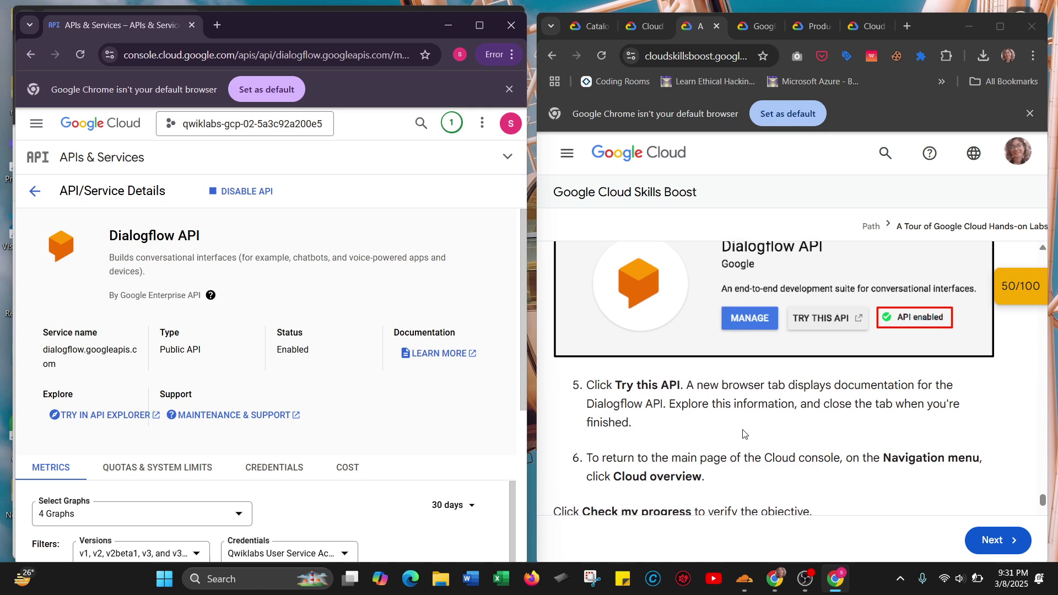
{"action": "left_click", "coordinate": [436, 354]}
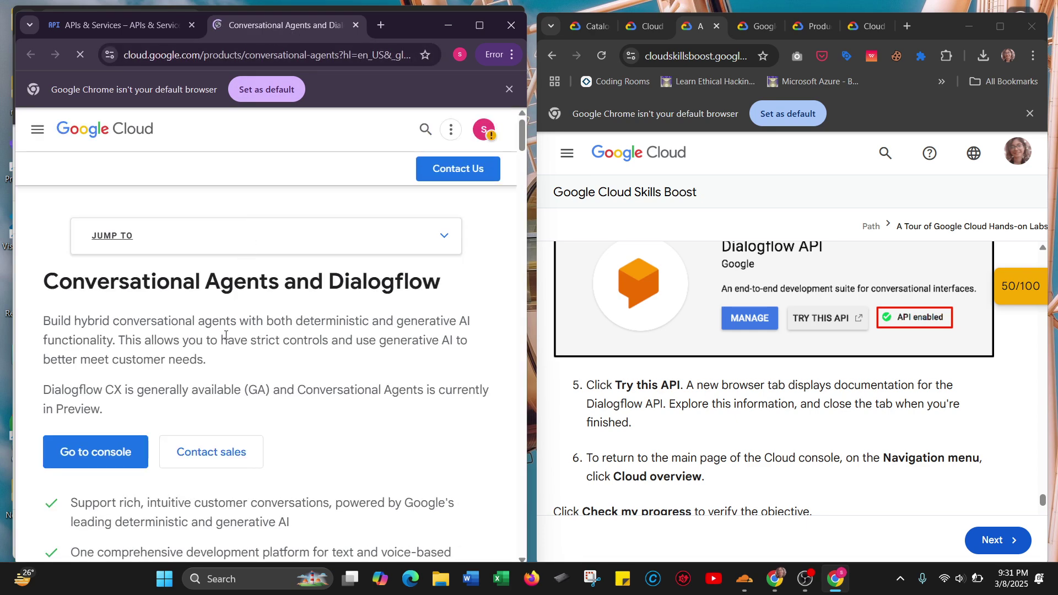
Look through the Conversational Agents and Dialogflow page, covering its benefits, key features, technical resources, use cases and pricing.
{"action": "scroll", "coordinate": [225, 335], "scroll_direction": "down", "scroll_amount": 2}
{"action": "scroll", "coordinate": [225, 334], "scroll_direction": "up", "scroll_amount": 2}
{"action": "scroll", "coordinate": [258, 338], "scroll_direction": "down", "scroll_amount": 5}
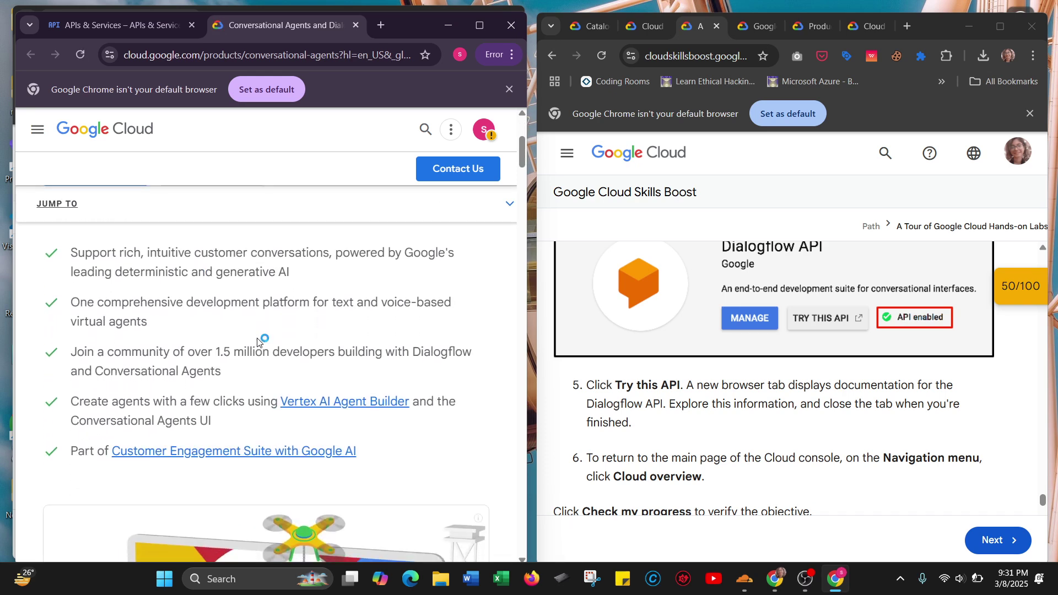
{"action": "scroll", "coordinate": [257, 342], "scroll_direction": "down", "scroll_amount": 5}
{"action": "scroll", "coordinate": [257, 342], "scroll_direction": "down", "scroll_amount": 5}
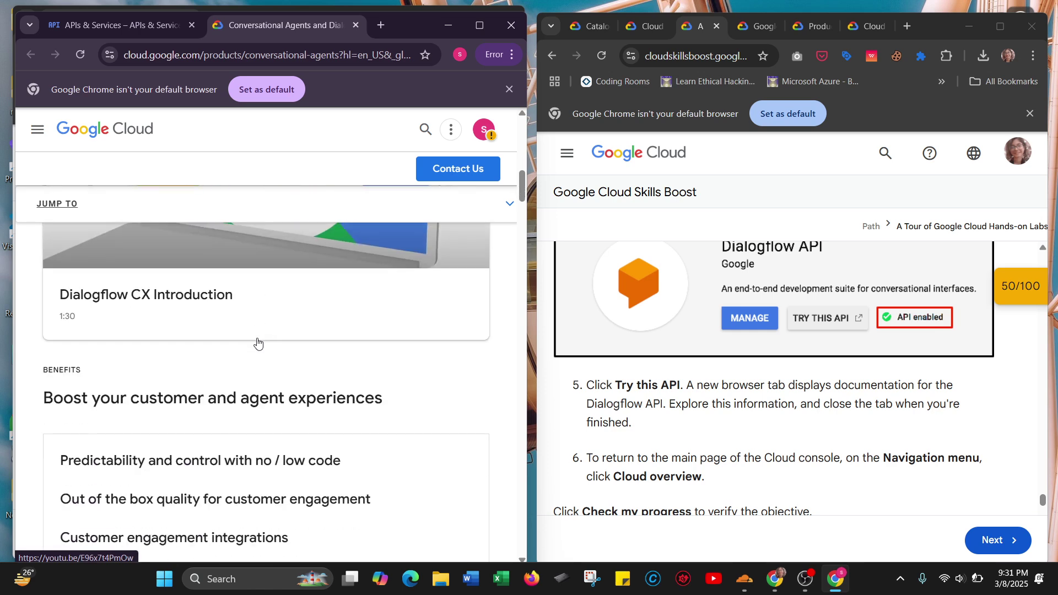
{"action": "scroll", "coordinate": [246, 390], "scroll_direction": "down", "scroll_amount": 4}
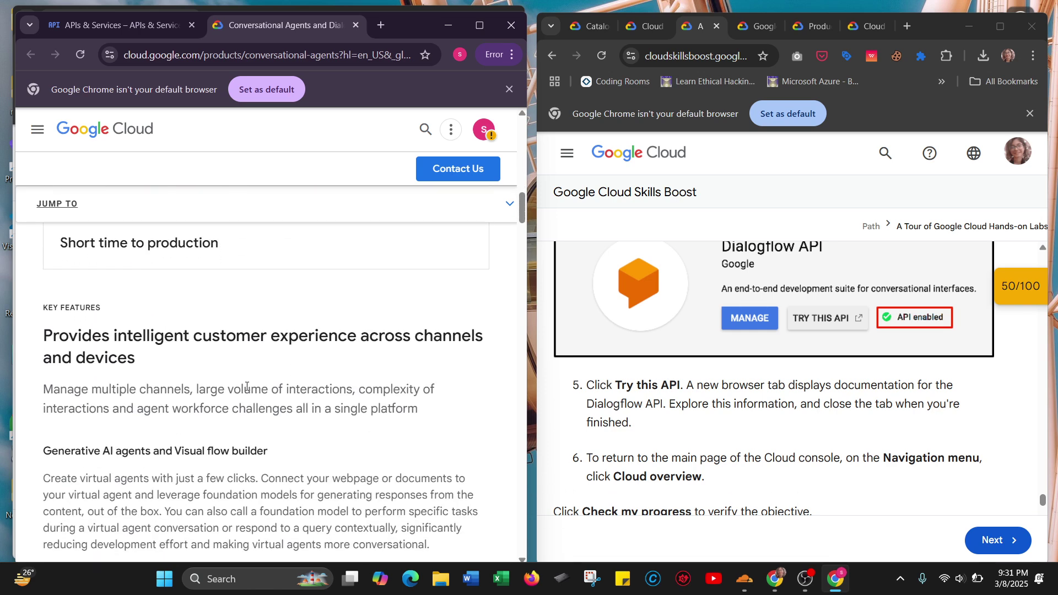
{"action": "scroll", "coordinate": [246, 390], "scroll_direction": "down", "scroll_amount": 8}
{"action": "scroll", "coordinate": [246, 390], "scroll_direction": "down", "scroll_amount": 2}
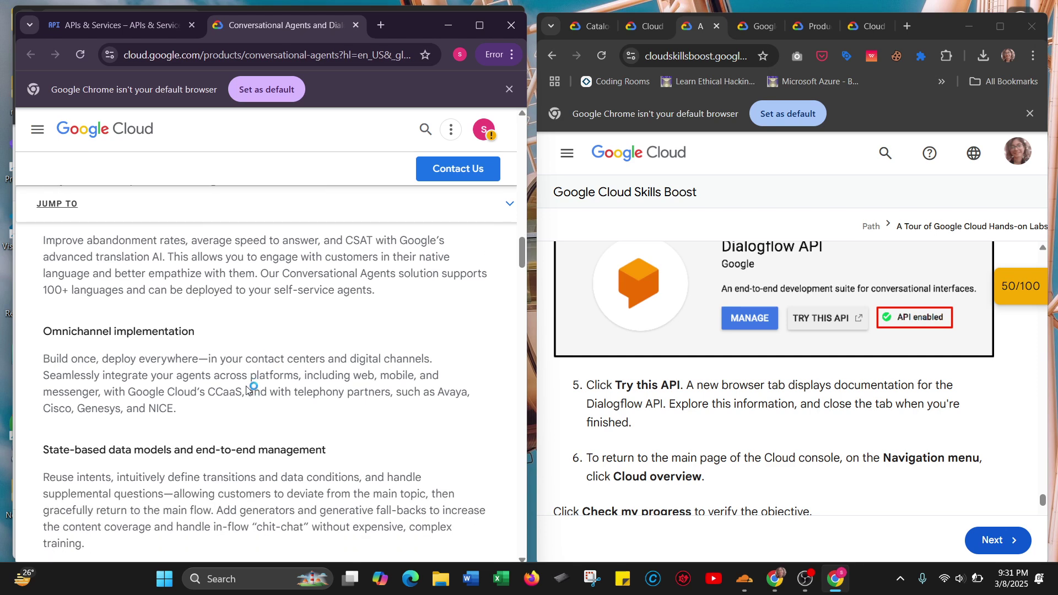
{"action": "scroll", "coordinate": [246, 389], "scroll_direction": "down", "scroll_amount": 10}
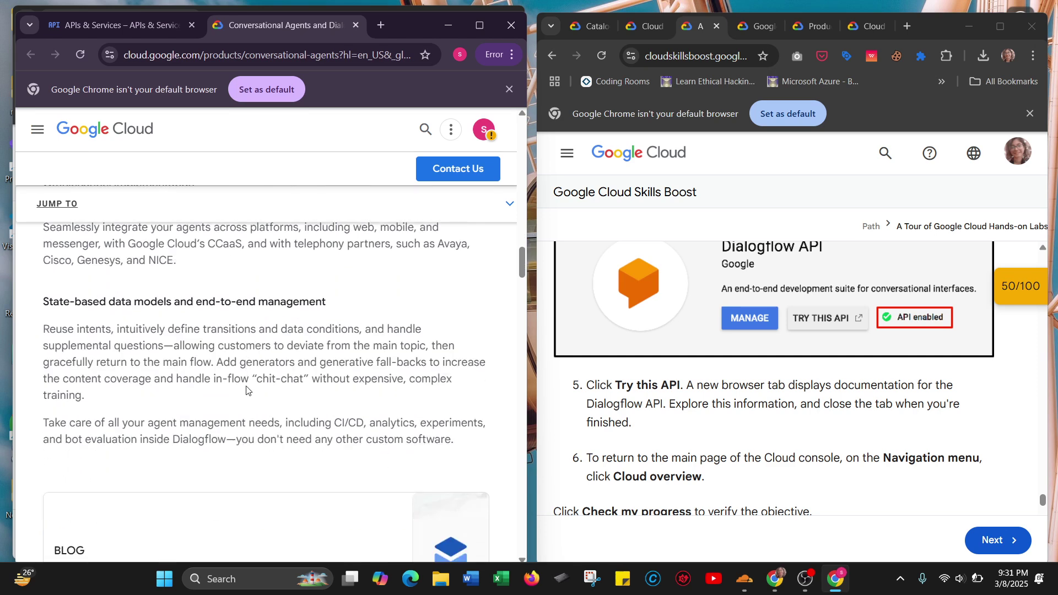
{"action": "scroll", "coordinate": [246, 390], "scroll_direction": "down", "scroll_amount": 5}
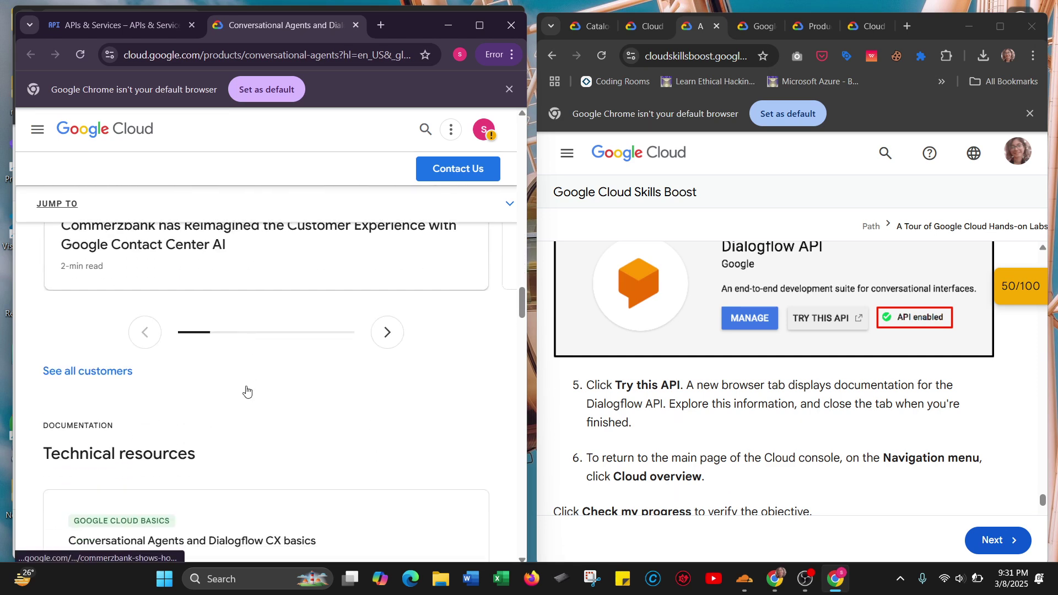
{"action": "scroll", "coordinate": [246, 390], "scroll_direction": "down", "scroll_amount": 8}
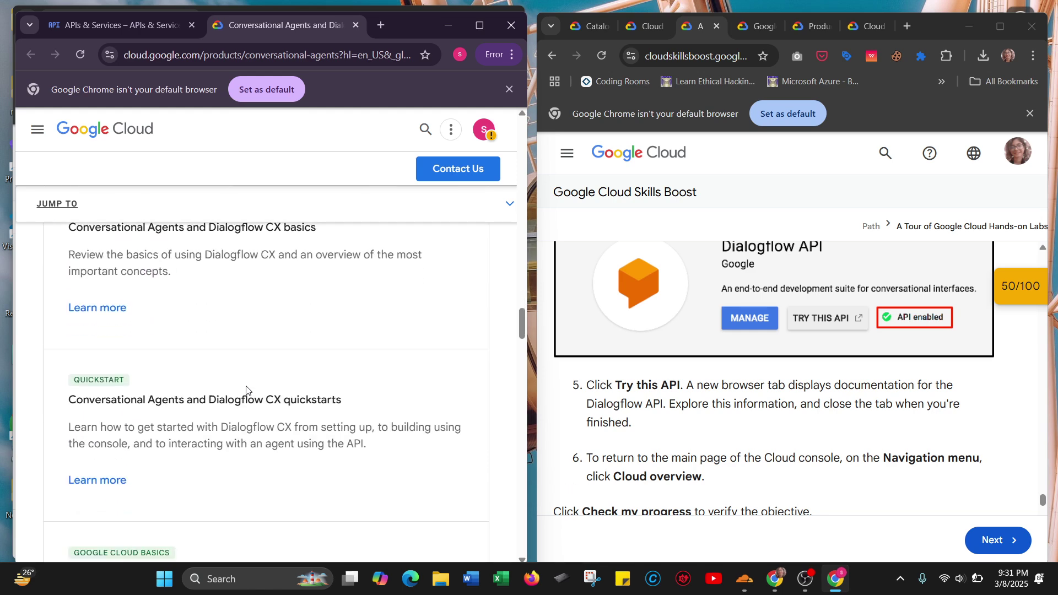
{"action": "scroll", "coordinate": [247, 386], "scroll_direction": "down", "scroll_amount": 5}
{"action": "scroll", "coordinate": [247, 387], "scroll_direction": "down", "scroll_amount": 10}
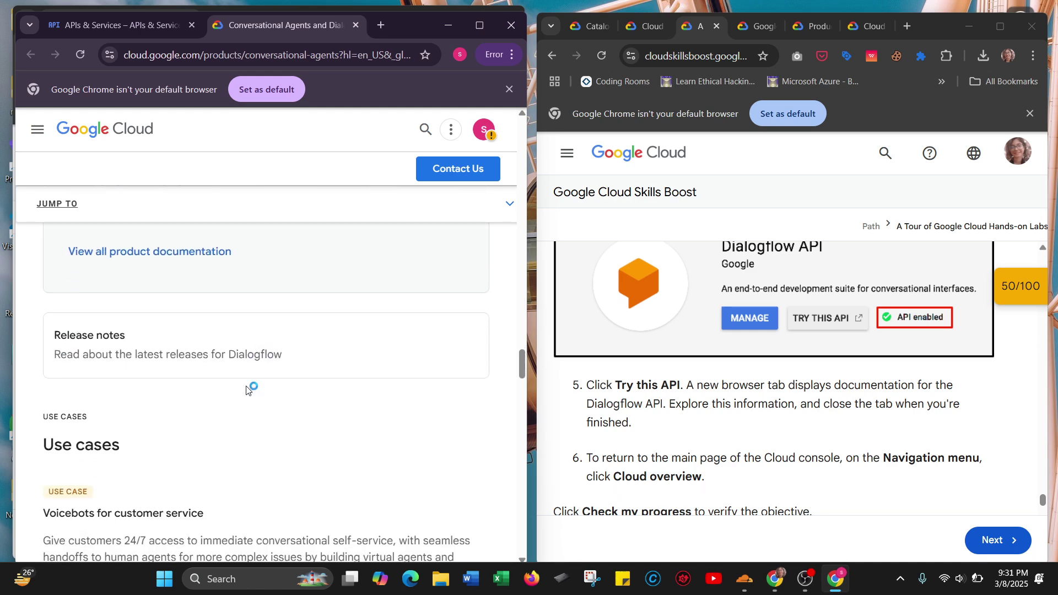
{"action": "scroll", "coordinate": [246, 390], "scroll_direction": "down", "scroll_amount": 10}
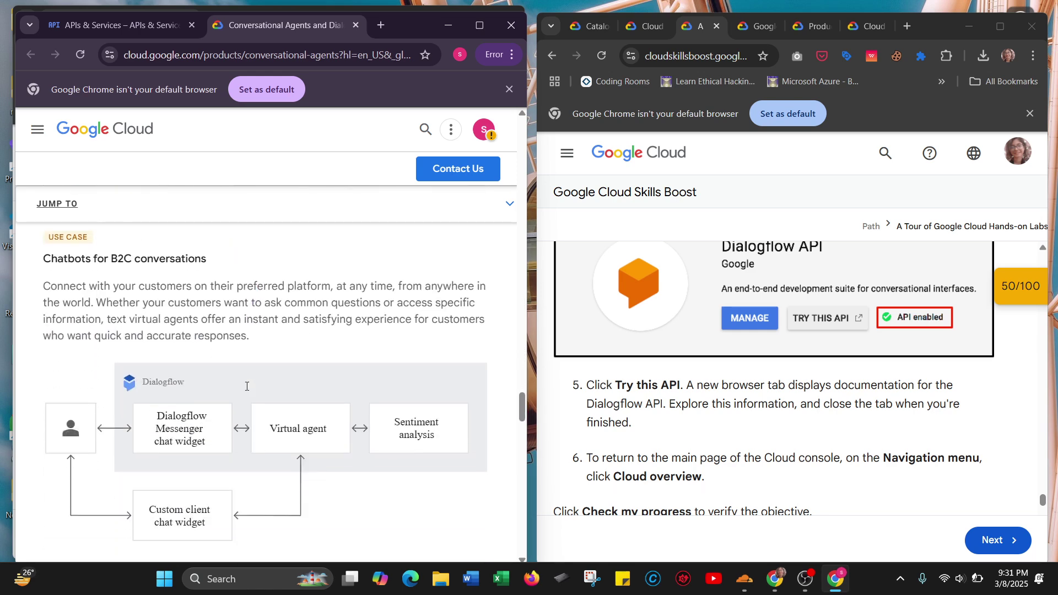
{"action": "scroll", "coordinate": [247, 390], "scroll_direction": "down", "scroll_amount": 10}
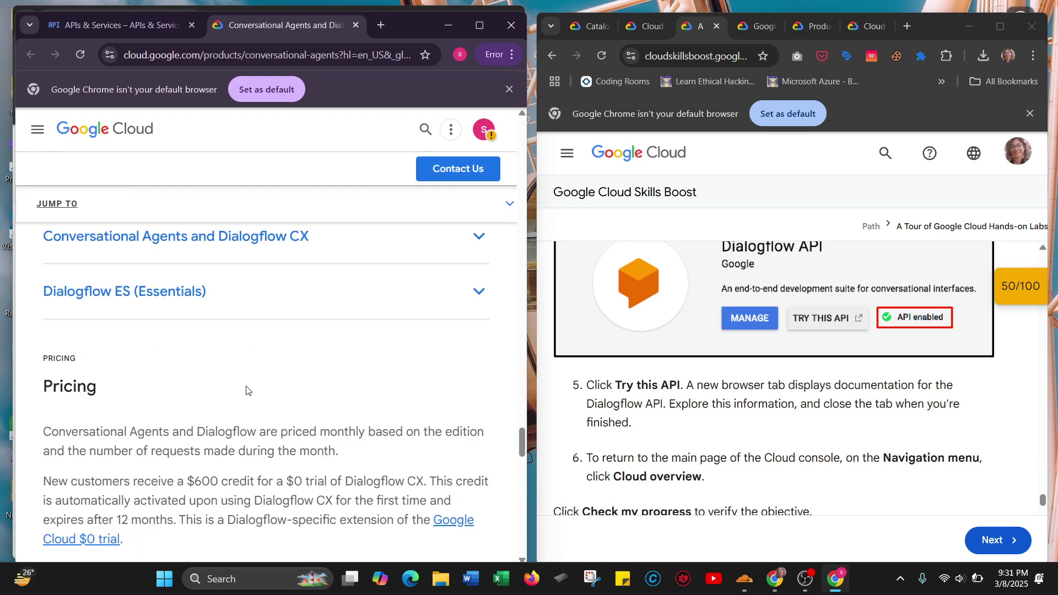
{"action": "scroll", "coordinate": [246, 390], "scroll_direction": "down", "scroll_amount": 10}
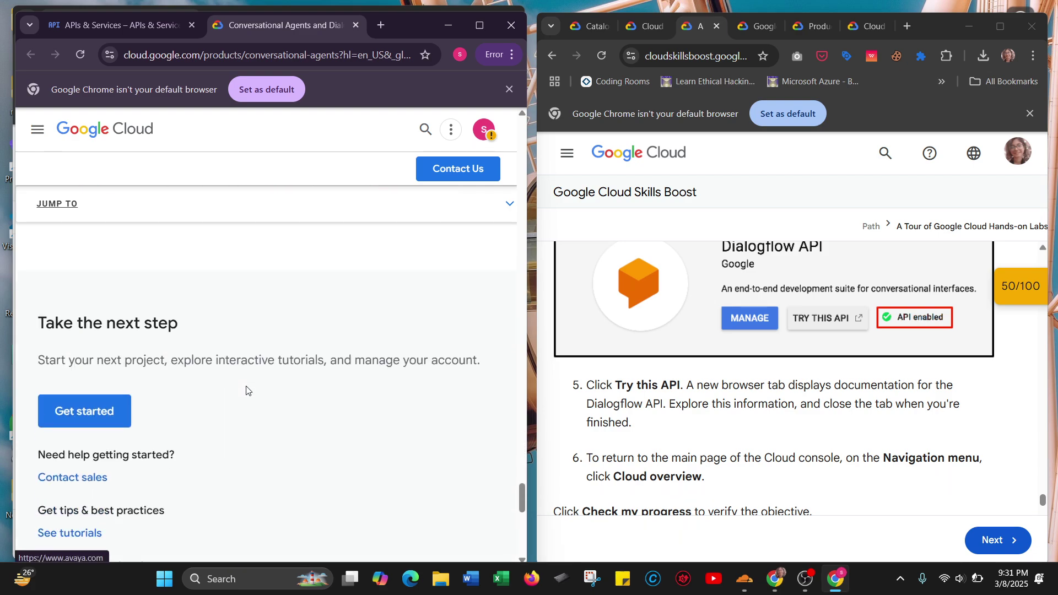
{"action": "scroll", "coordinate": [246, 386], "scroll_direction": "up", "scroll_amount": 20}
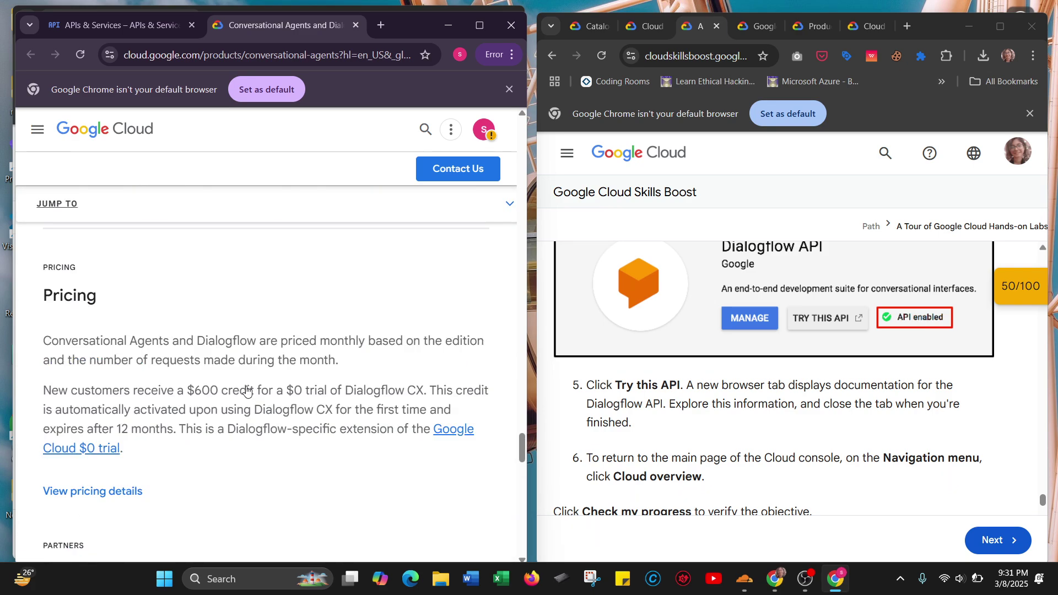
{"action": "scroll", "coordinate": [247, 390], "scroll_direction": "up", "scroll_amount": 10}
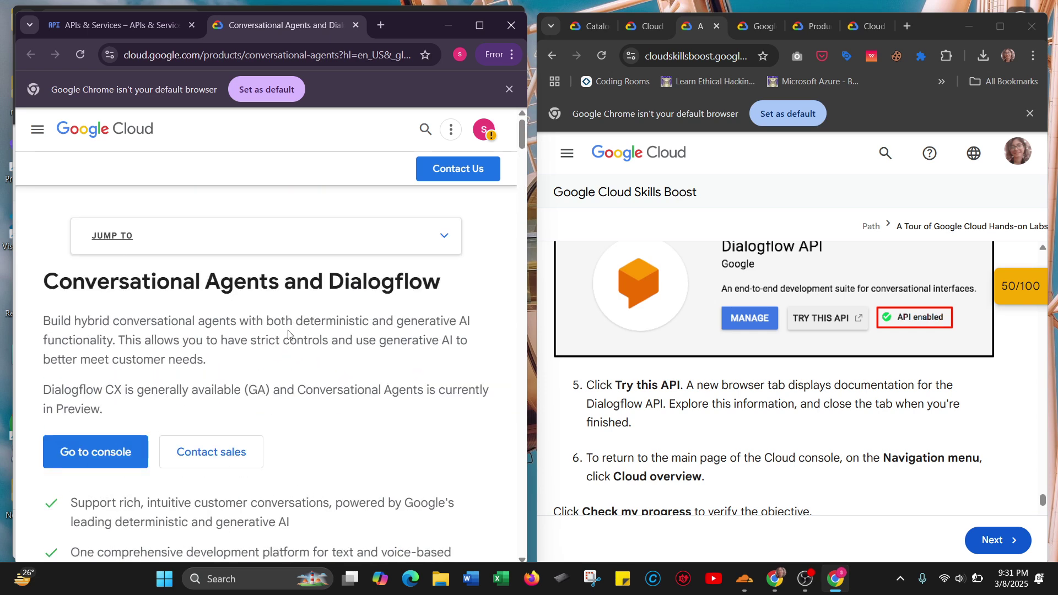
{"action": "mouse_move", "coordinate": [805, 578]}
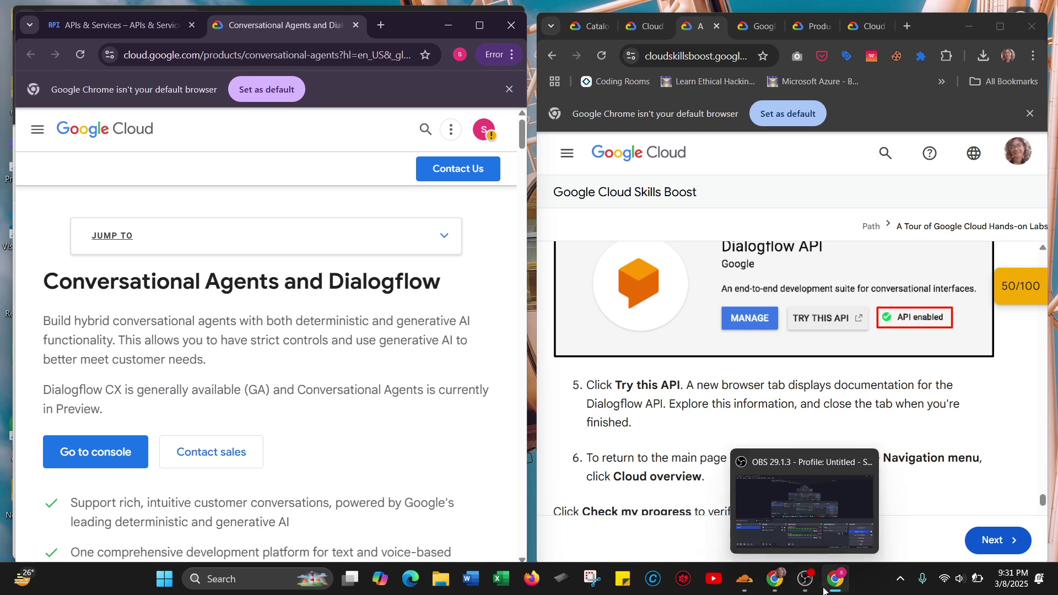
{"action": "left_click", "coordinate": [786, 500]}
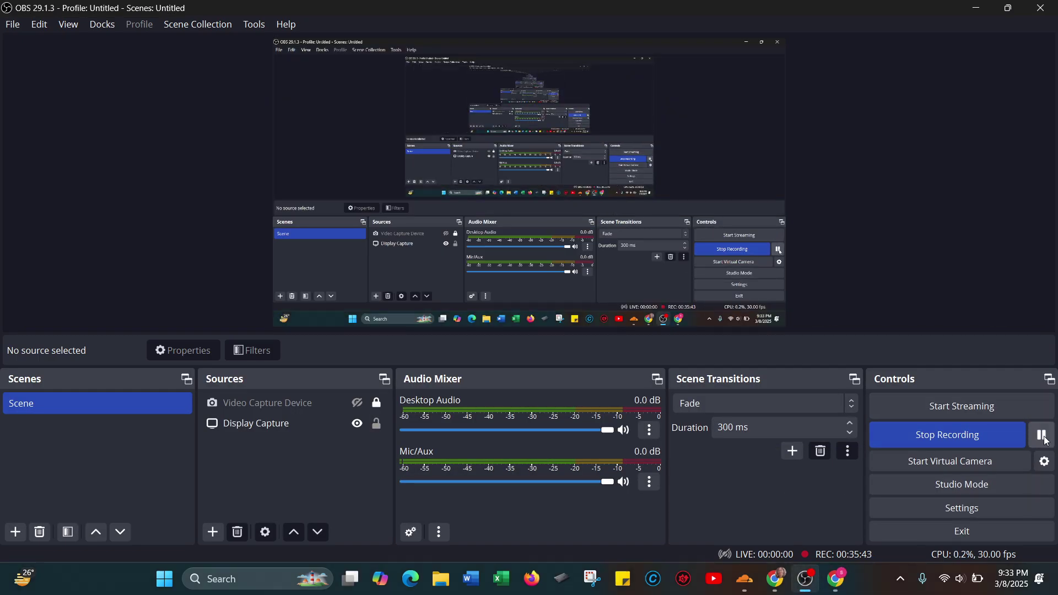
{"action": "left_click", "coordinate": [976, 8]}
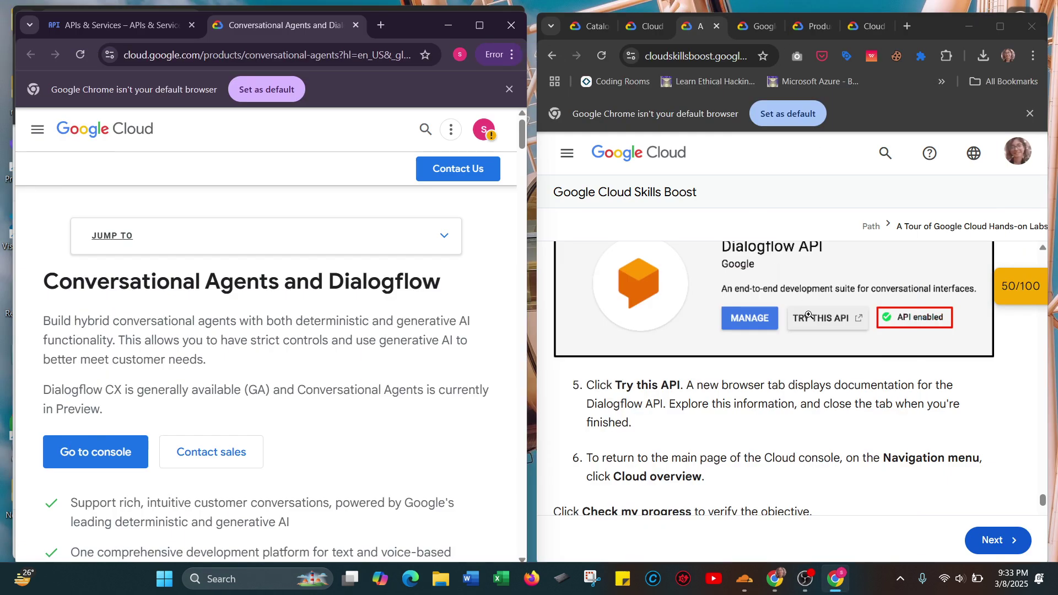
Reread lab steps 4 to 6 and skim the Conversational Agents and Dialogflow page once more, including its features and Dialogflow editions.
{"action": "scroll", "coordinate": [808, 314], "scroll_direction": "down", "scroll_amount": 1}
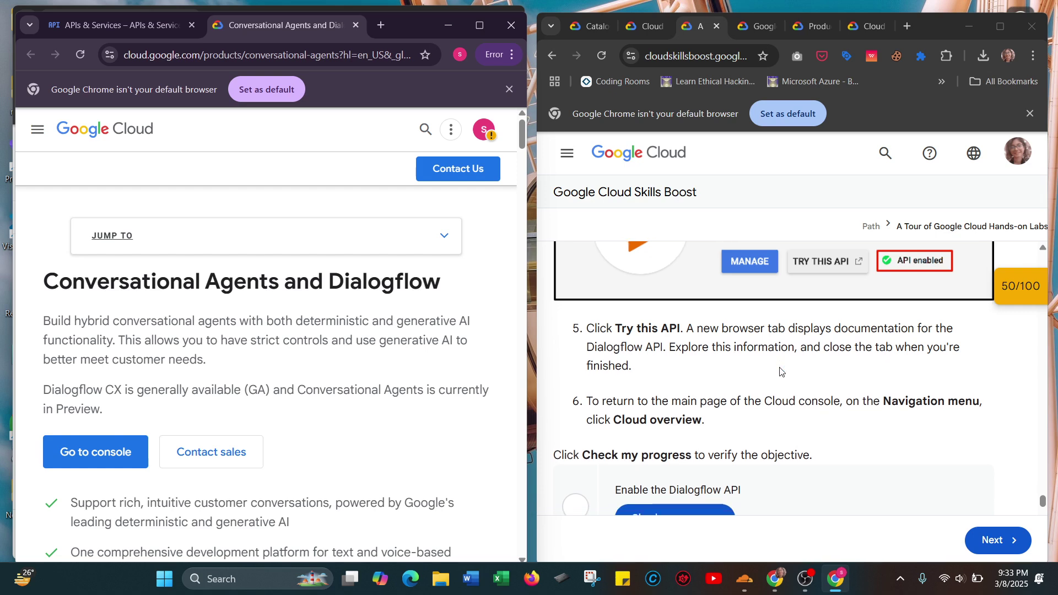
{"action": "scroll", "coordinate": [779, 370], "scroll_direction": "up", "scroll_amount": 5}
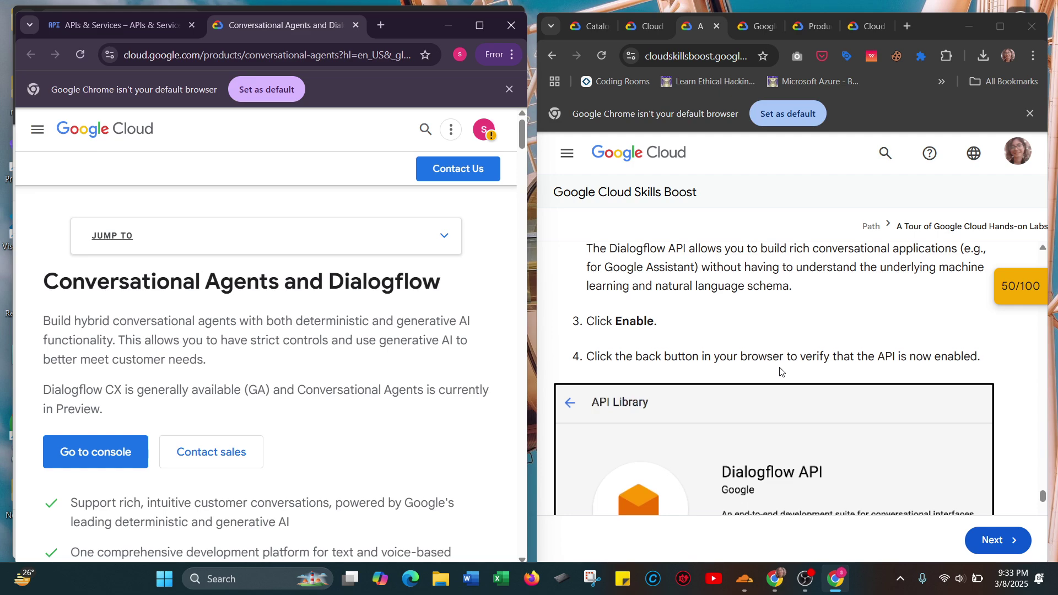
{"action": "scroll", "coordinate": [780, 370], "scroll_direction": "down", "scroll_amount": 2}
{"action": "scroll", "coordinate": [316, 438], "scroll_direction": "down", "scroll_amount": 6}
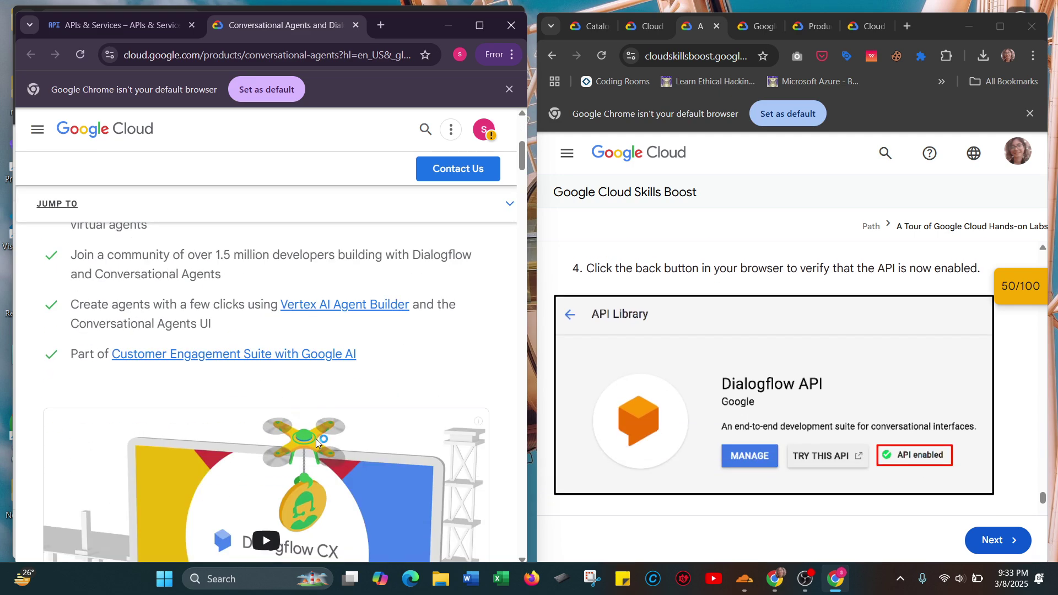
{"action": "scroll", "coordinate": [315, 439], "scroll_direction": "down", "scroll_amount": 10}
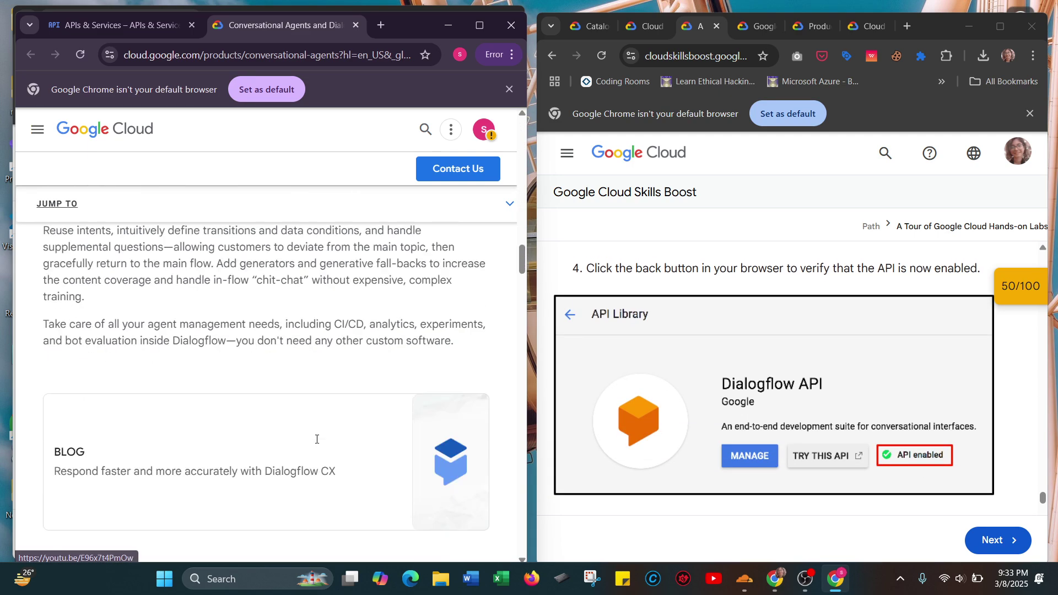
{"action": "scroll", "coordinate": [317, 439], "scroll_direction": "down", "scroll_amount": 15}
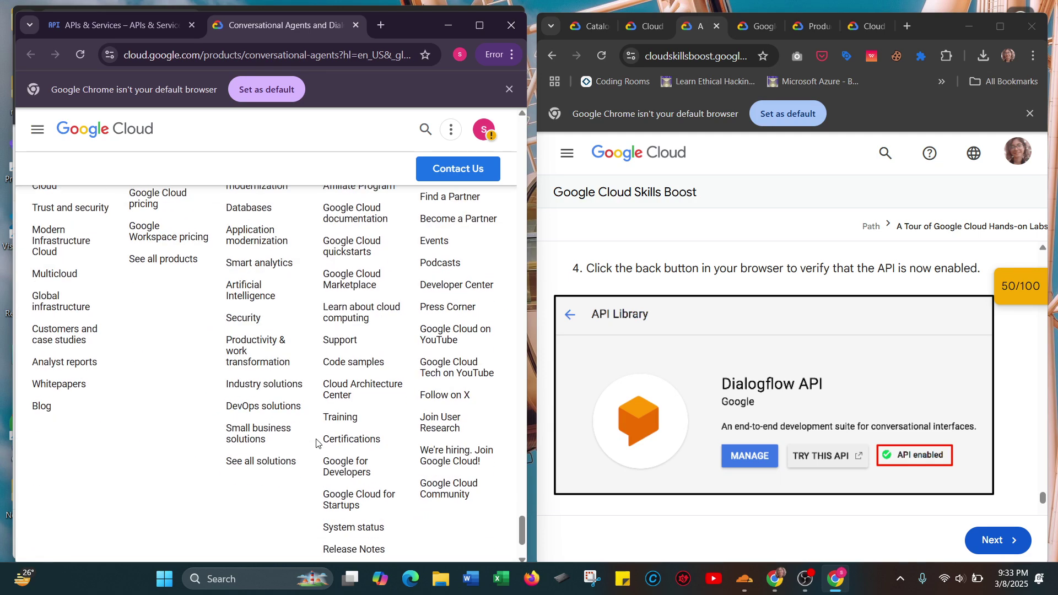
{"action": "scroll", "coordinate": [316, 443], "scroll_direction": "down", "scroll_amount": 3}
{"action": "scroll", "coordinate": [315, 439], "scroll_direction": "up", "scroll_amount": 12}
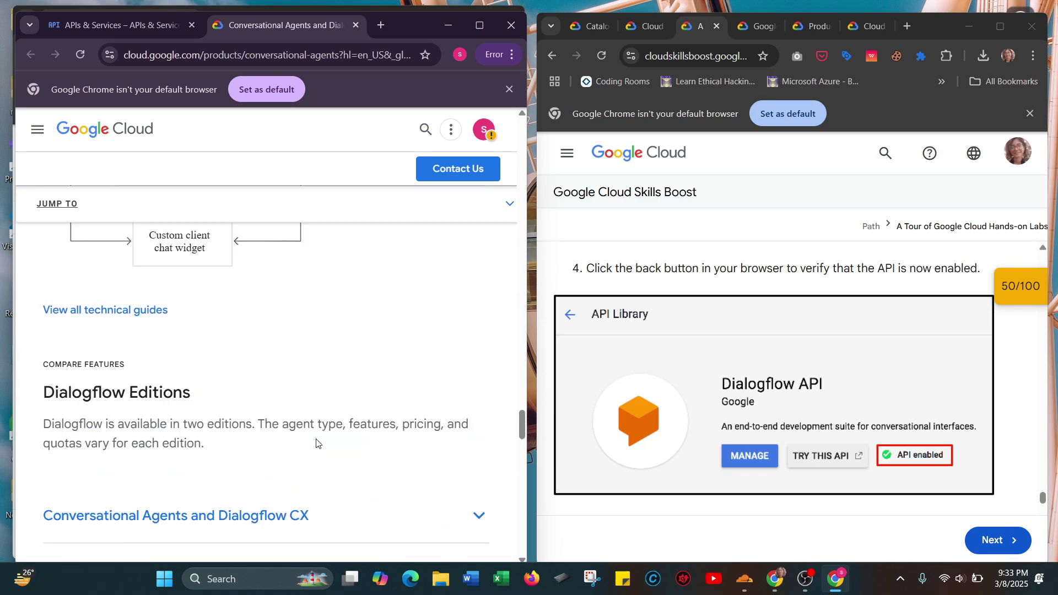
{"action": "scroll", "coordinate": [316, 439], "scroll_direction": "up", "scroll_amount": 15}
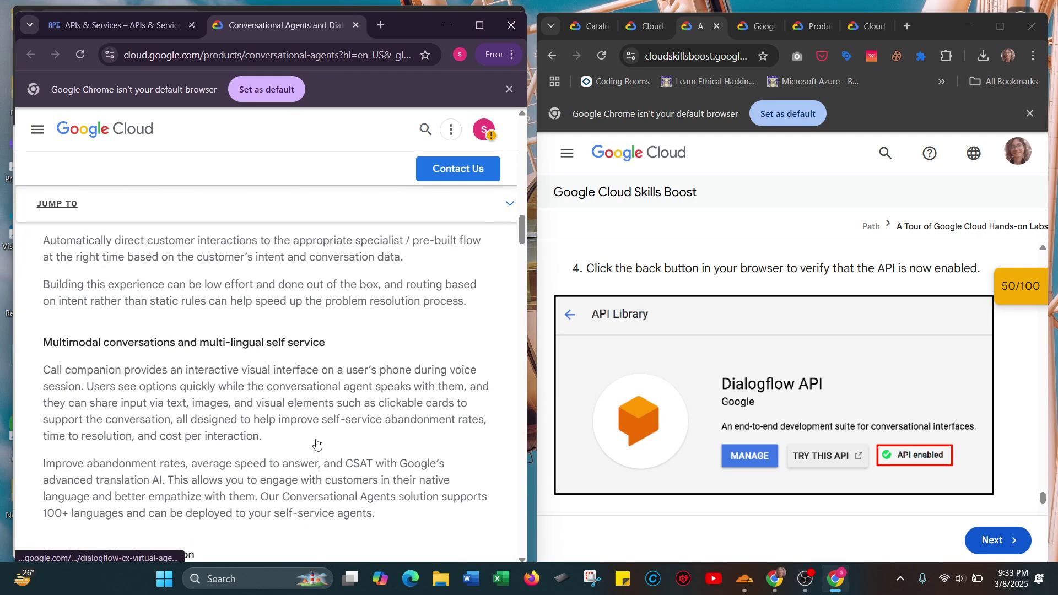
{"action": "scroll", "coordinate": [317, 439], "scroll_direction": "up", "scroll_amount": 1}
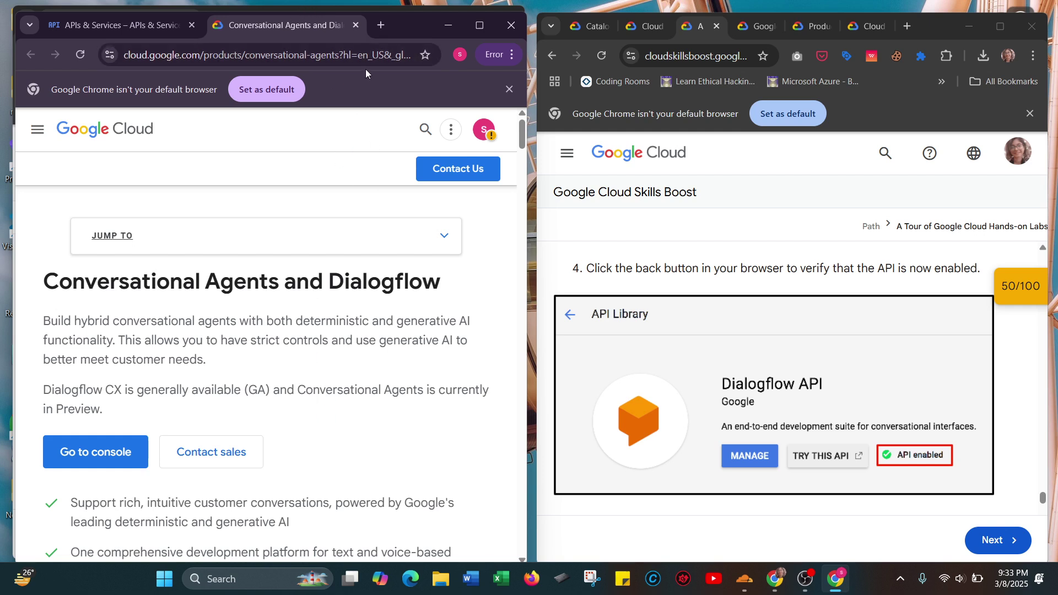
Close the Dialogflow documentation page and return to the console's Cloud overview, as lab step 6 instructs.
{"action": "left_click", "coordinate": [355, 26]}
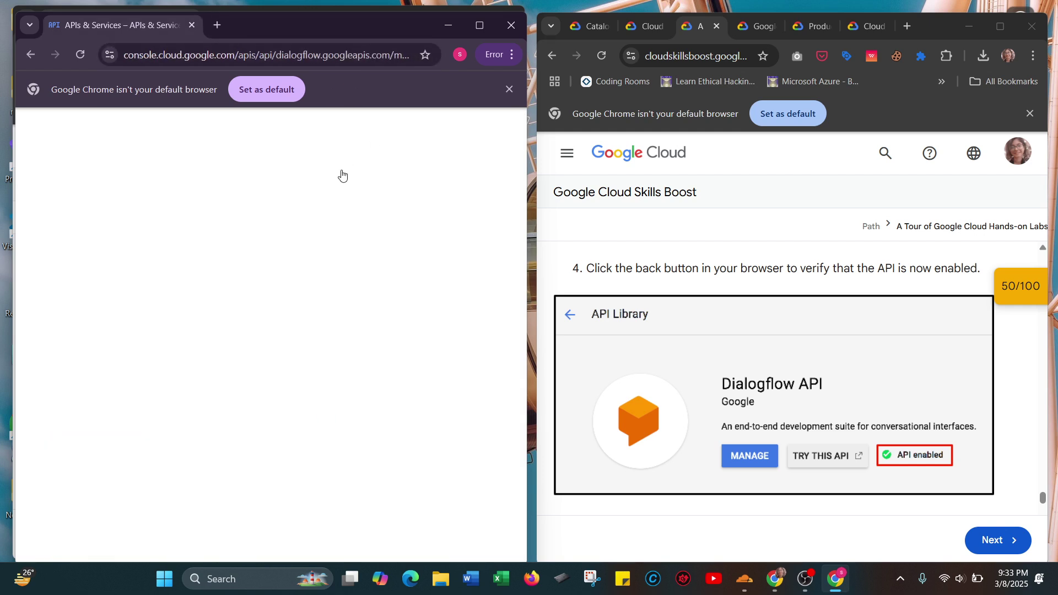
{"action": "scroll", "coordinate": [342, 308], "scroll_direction": "down", "scroll_amount": 1}
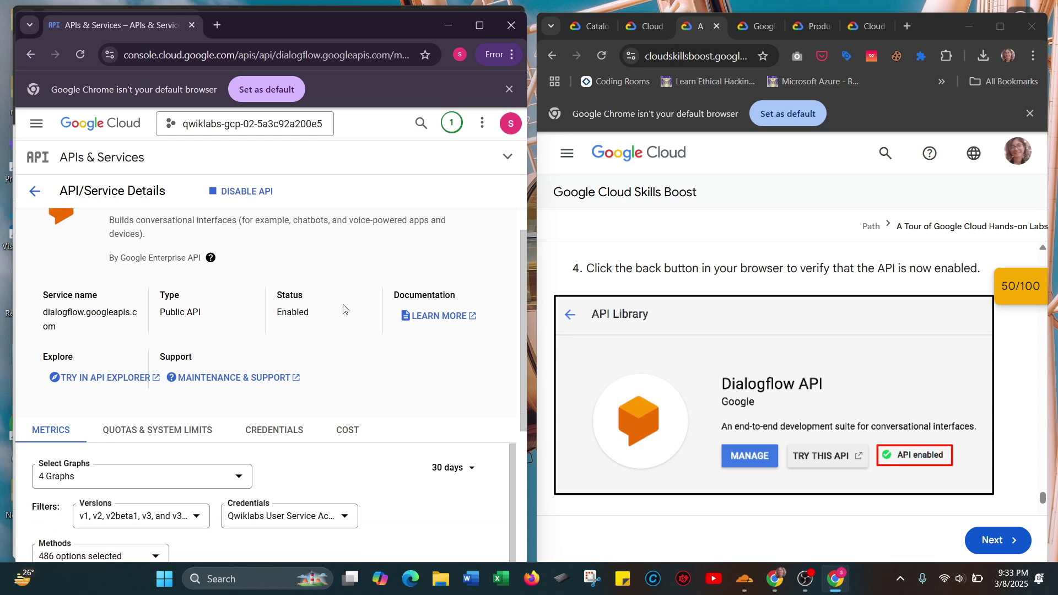
{"action": "scroll", "coordinate": [661, 372], "scroll_direction": "down", "scroll_amount": 4}
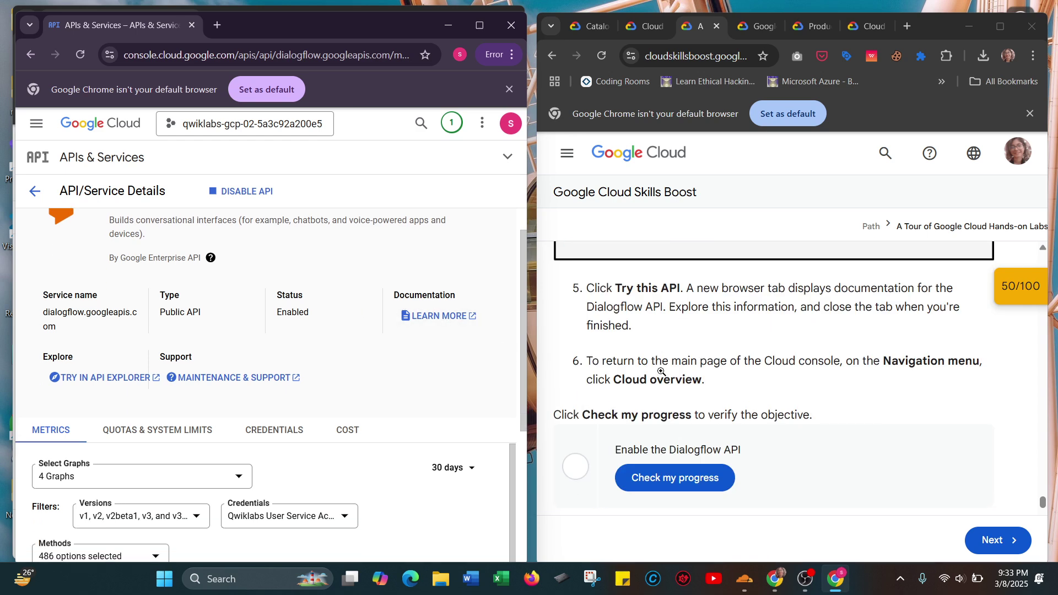
{"action": "scroll", "coordinate": [650, 330], "scroll_direction": "up", "scroll_amount": 1}
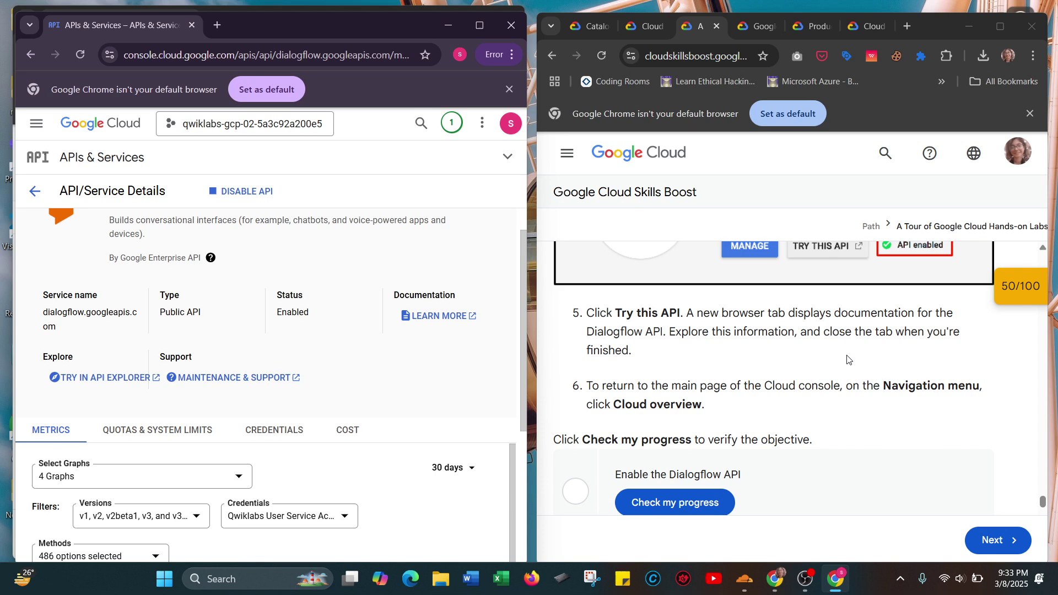
{"action": "scroll", "coordinate": [753, 425], "scroll_direction": "down", "scroll_amount": 1}
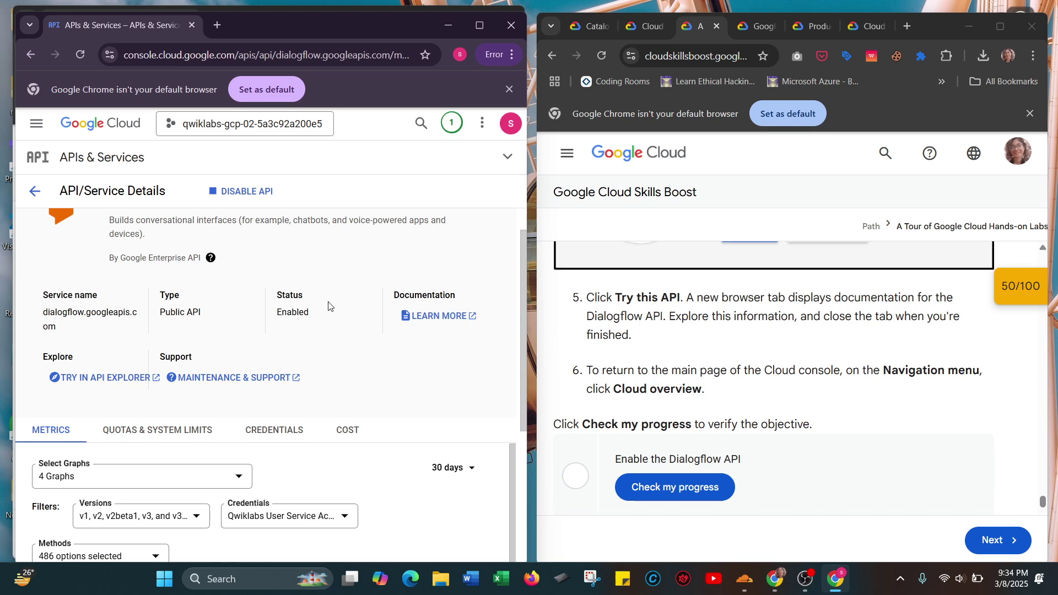
{"action": "left_click", "coordinate": [40, 129]}
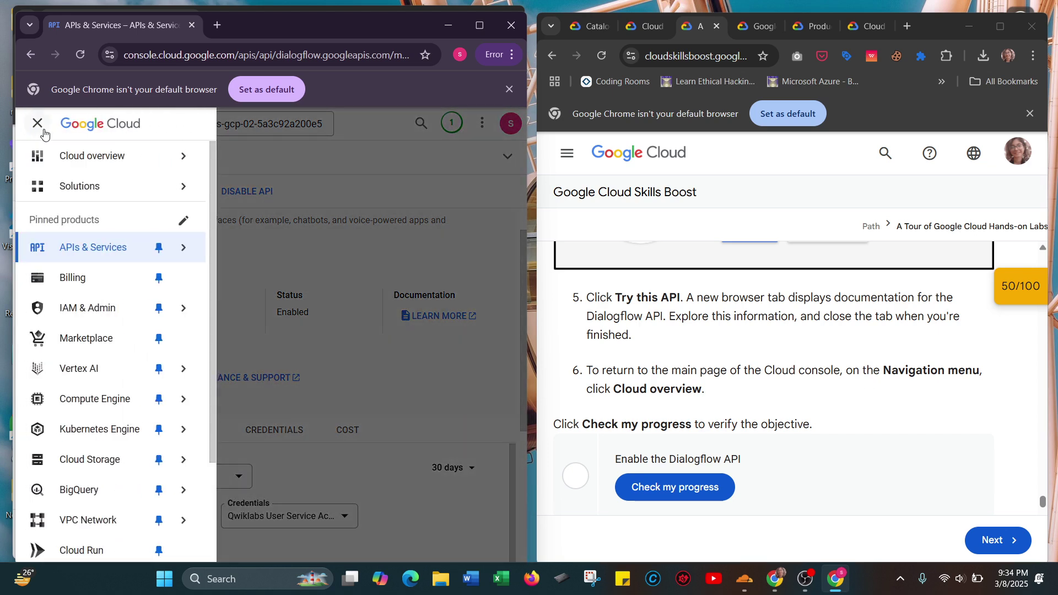
{"action": "mouse_move", "coordinate": [90, 159]}
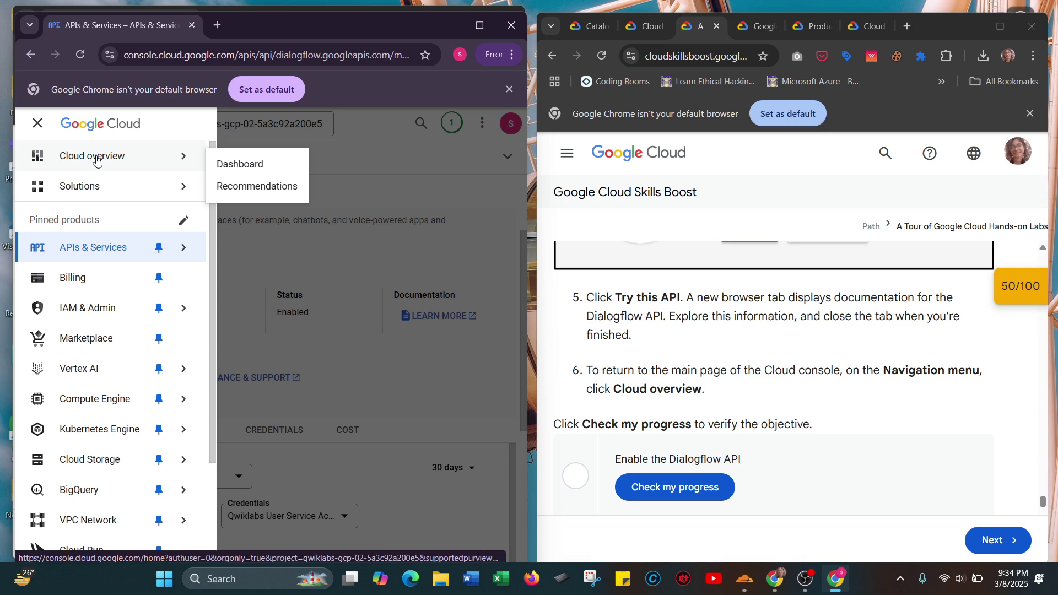
{"action": "left_click", "coordinate": [96, 160]}
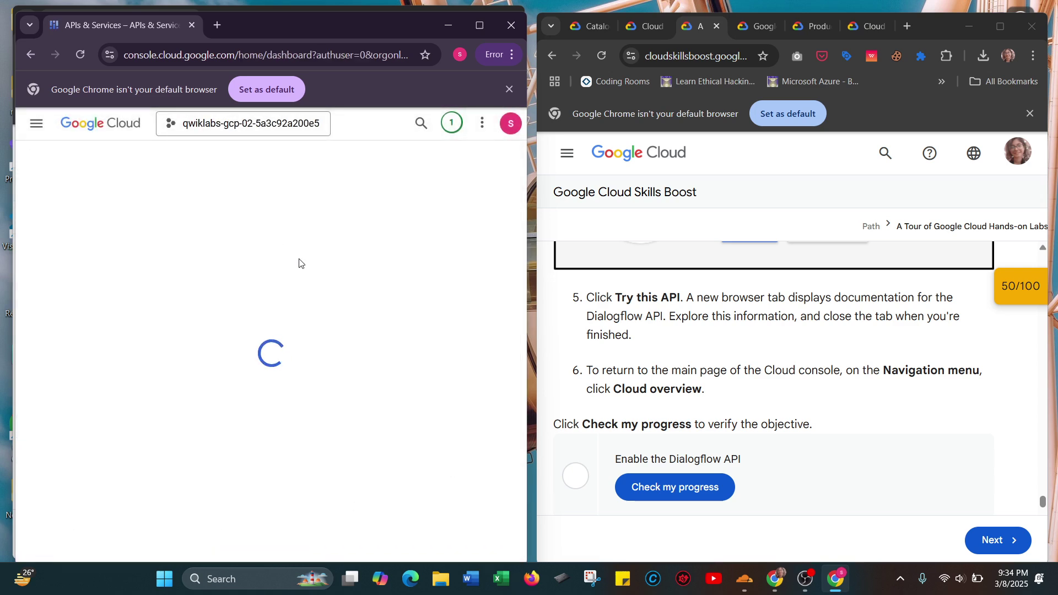
Look over the project dashboard's cards, including project info, resources, APIs, platform status, Monitoring and Error Reporting.
{"action": "scroll", "coordinate": [721, 367], "scroll_direction": "down", "scroll_amount": 1}
{"action": "scroll", "coordinate": [721, 366], "scroll_direction": "down", "scroll_amount": 2}
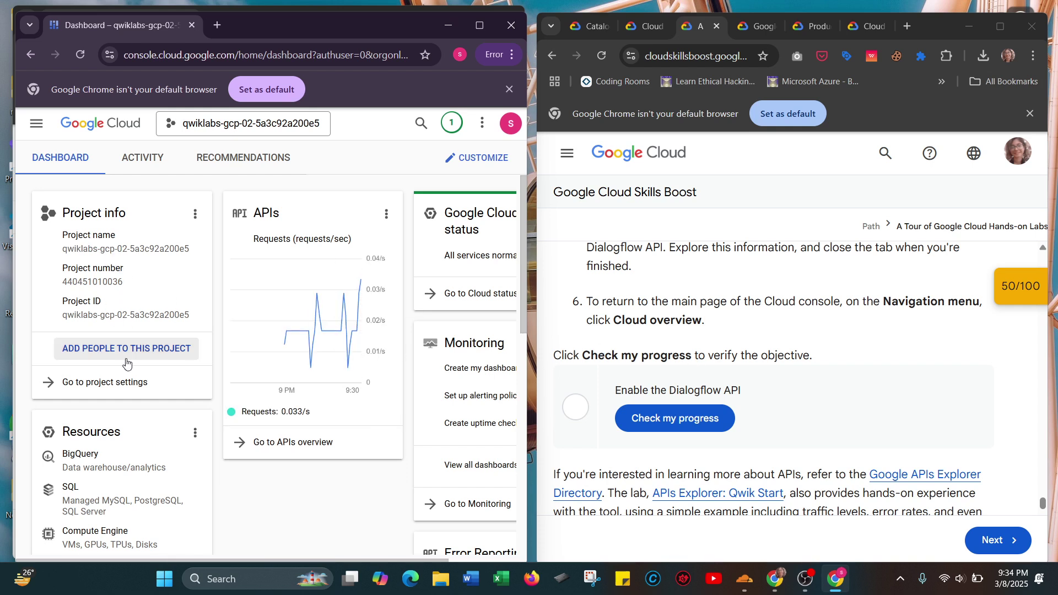
{"action": "scroll", "coordinate": [130, 353], "scroll_direction": "down", "scroll_amount": 1}
{"action": "scroll", "coordinate": [125, 363], "scroll_direction": "down", "scroll_amount": 3}
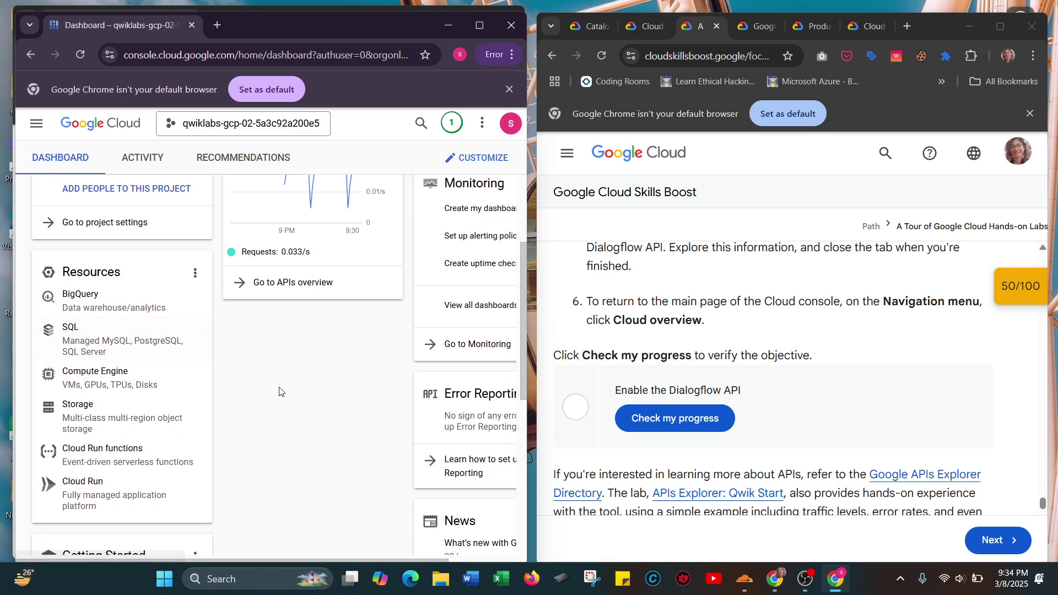
{"action": "scroll", "coordinate": [165, 363], "scroll_direction": "right", "scroll_amount": 2}
{"action": "scroll", "coordinate": [248, 385], "scroll_direction": "up", "scroll_amount": 3}
{"action": "scroll", "coordinate": [279, 391], "scroll_direction": "down", "scroll_amount": 1}
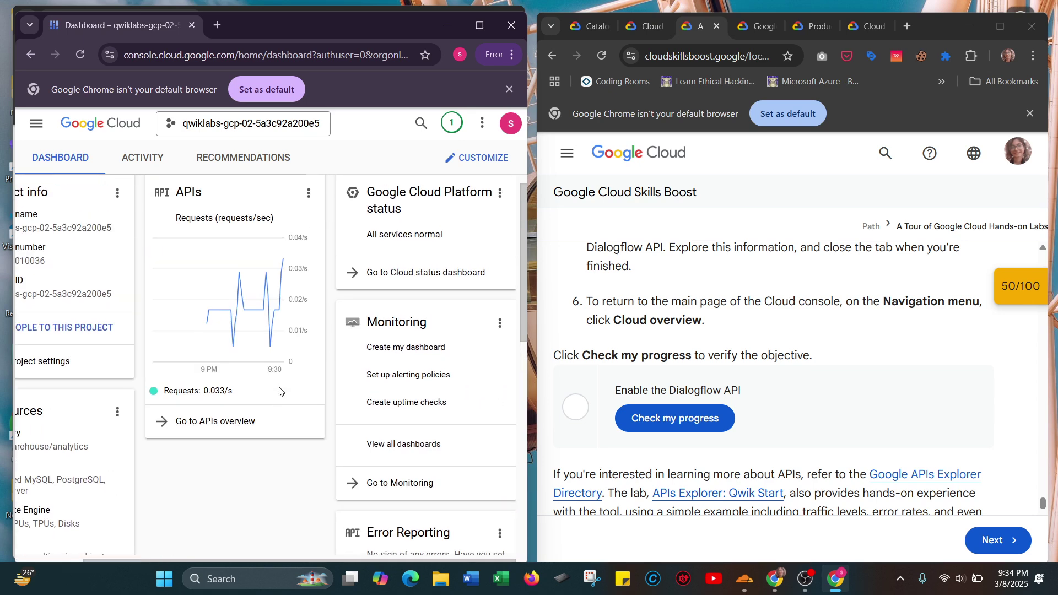
{"action": "scroll", "coordinate": [310, 455], "scroll_direction": "down", "scroll_amount": 4}
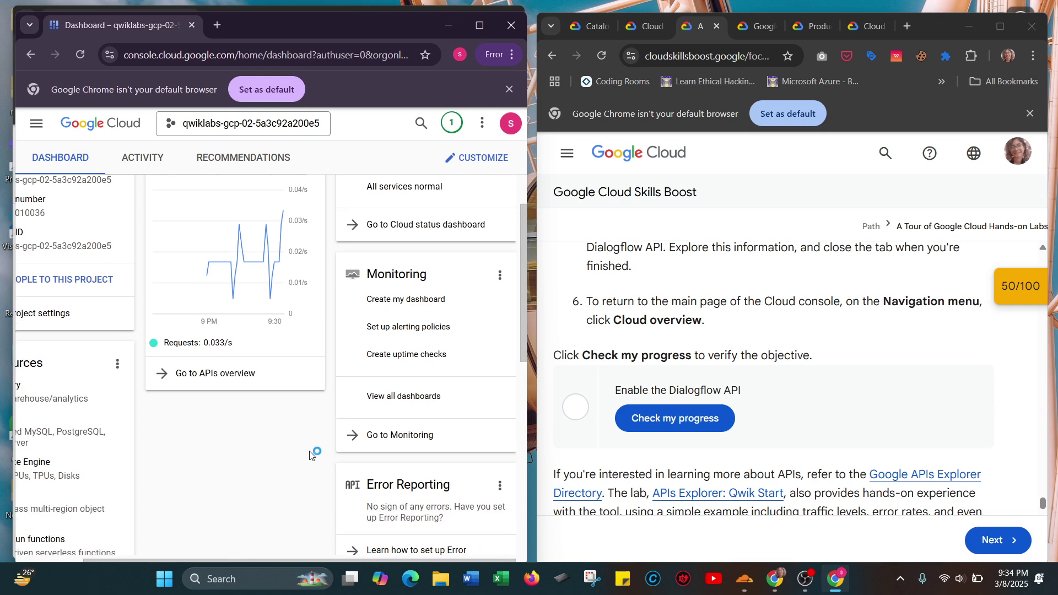
Check the lab progress for the "Enable the Dialogflow API" objective and read the note on further API resources.
{"action": "left_click", "coordinate": [682, 420]}
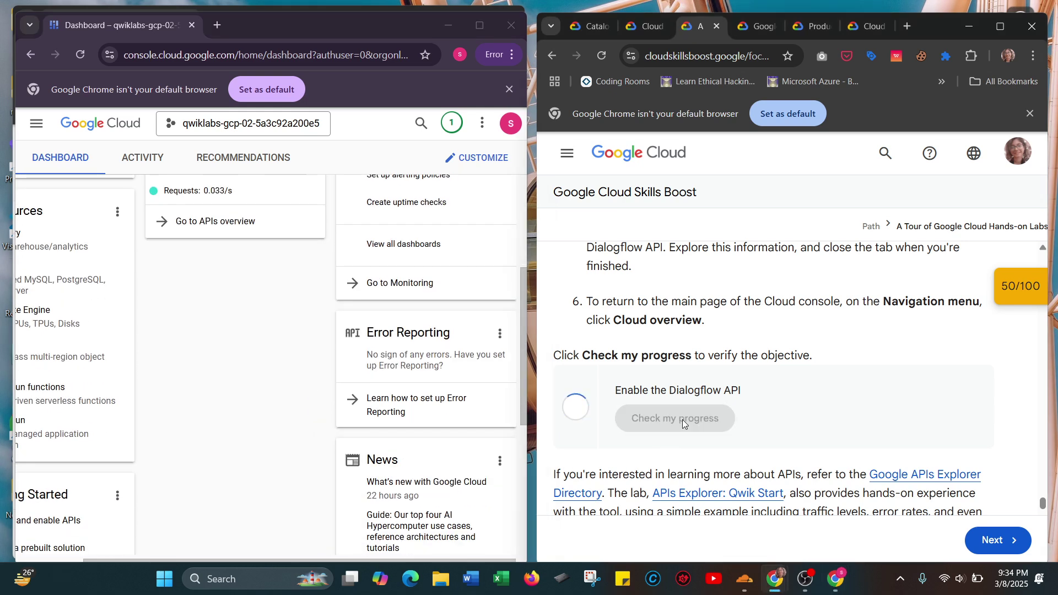
{"action": "scroll", "coordinate": [683, 422], "scroll_direction": "down", "scroll_amount": 2}
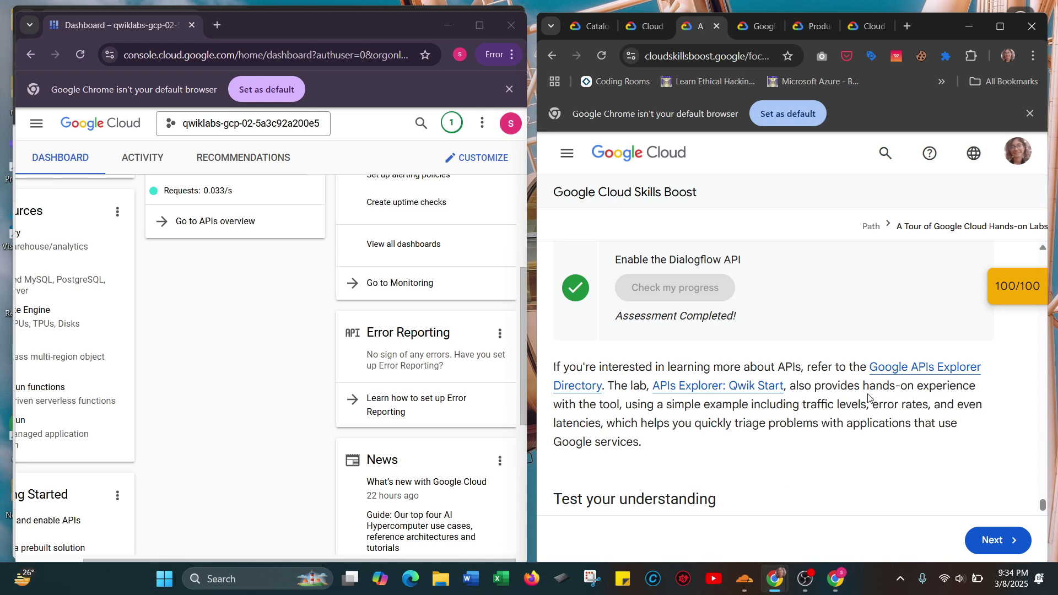
{"action": "scroll", "coordinate": [723, 419], "scroll_direction": "down", "scroll_amount": 1}
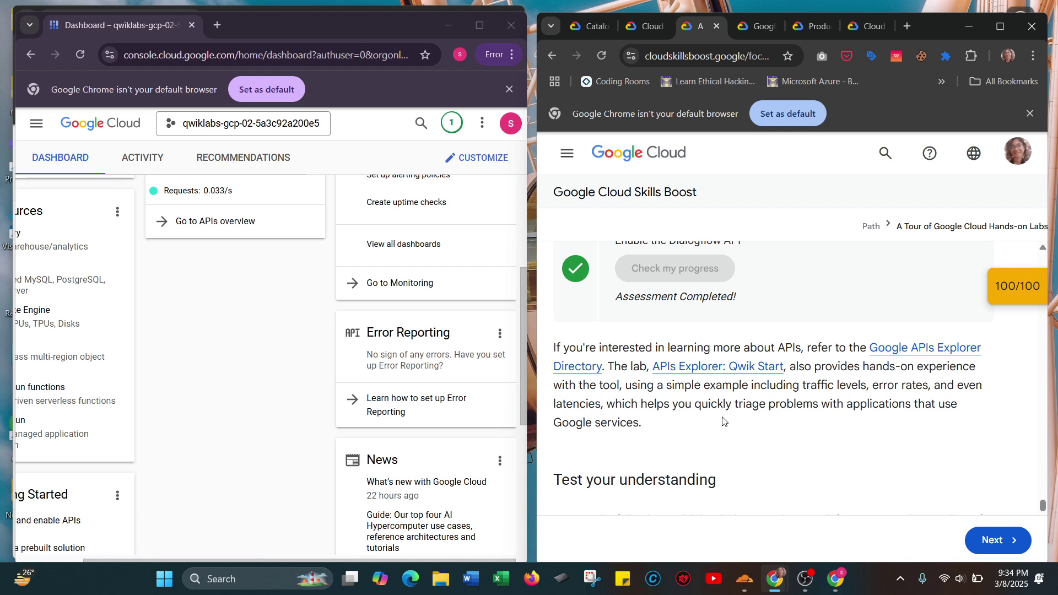
Submit True as the answer to the quiz question about needing to enable APIs when starting a lab.
{"action": "scroll", "coordinate": [723, 422], "scroll_direction": "down", "scroll_amount": 3}
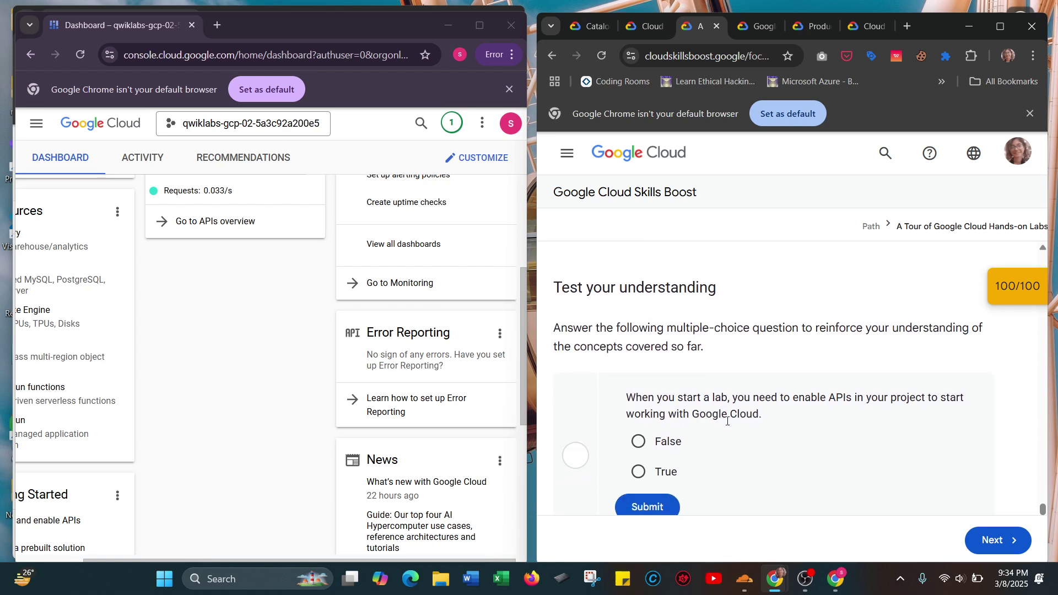
{"action": "scroll", "coordinate": [721, 358], "scroll_direction": "down", "scroll_amount": 1}
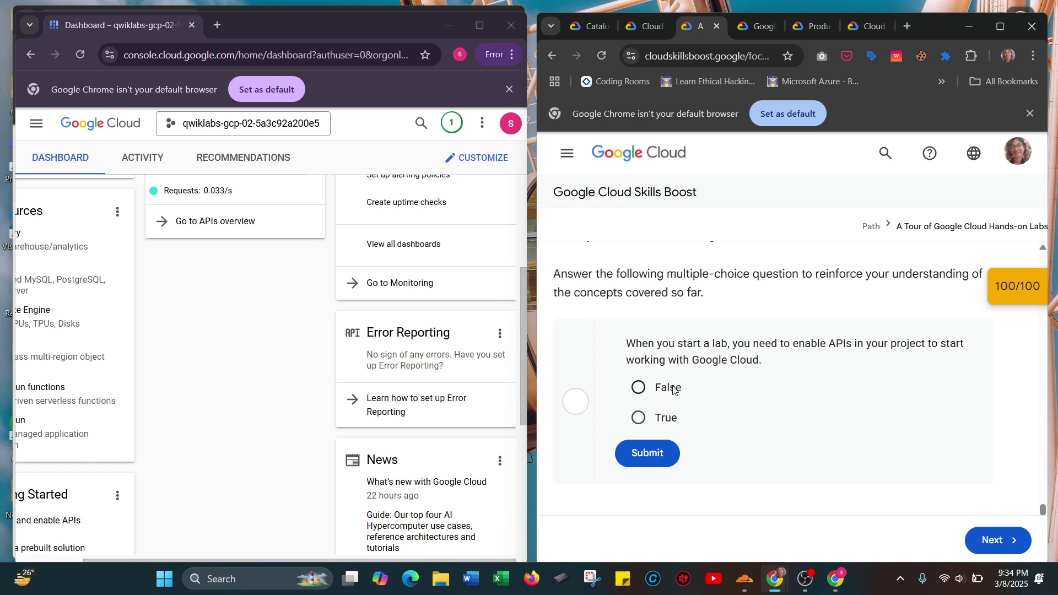
{"action": "left_click", "coordinate": [637, 416]}
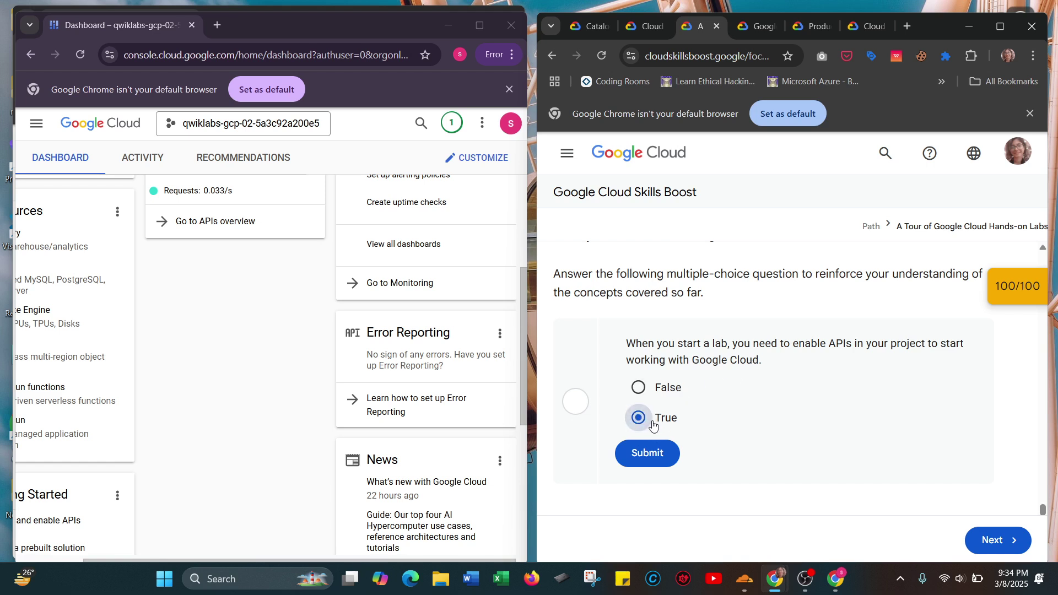
{"action": "left_click", "coordinate": [654, 448]}
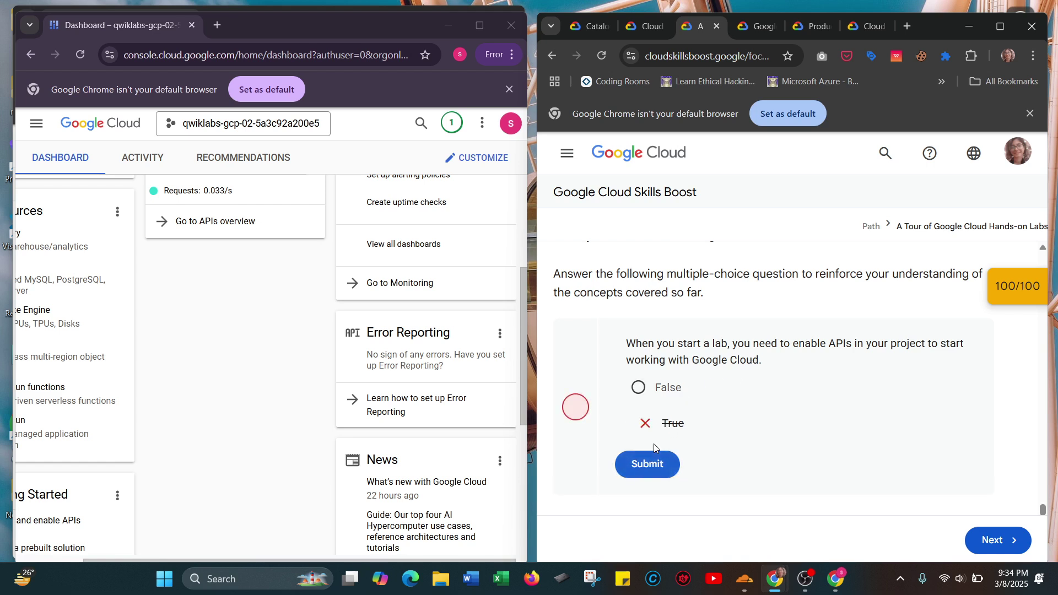
Submit False as the answer to the API-enabling quiz question and read the Task 5 instructions for ending the lab.
{"action": "left_click", "coordinate": [640, 389]}
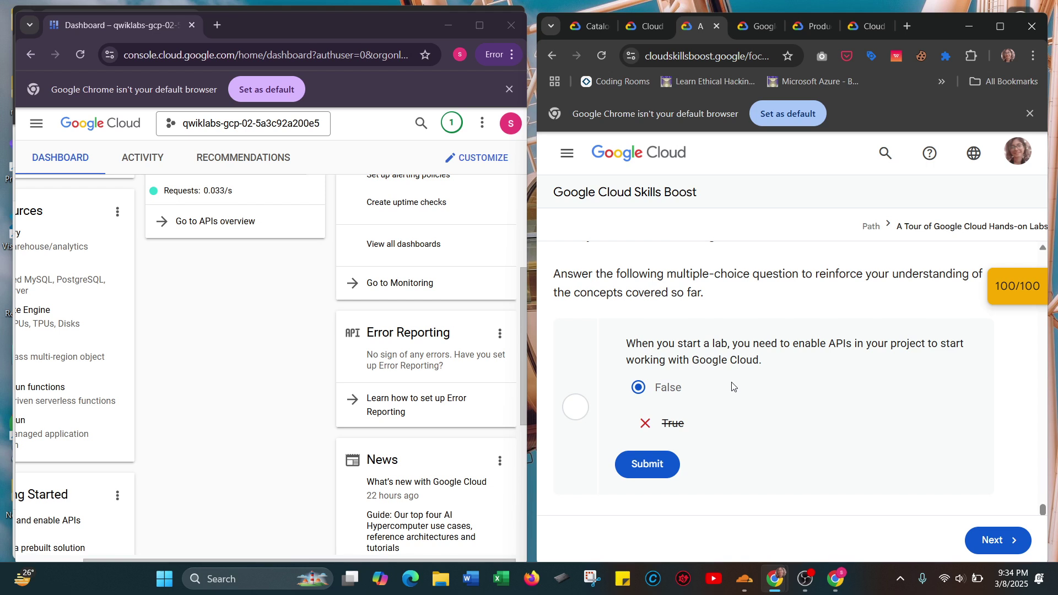
{"action": "scroll", "coordinate": [796, 397], "scroll_direction": "down", "scroll_amount": 1}
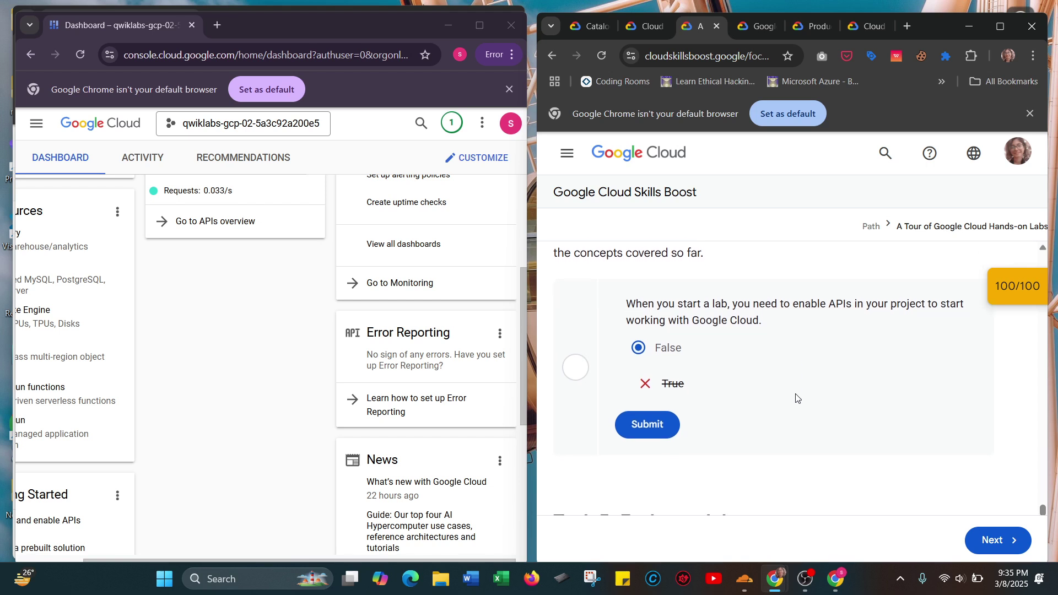
{"action": "left_click", "coordinate": [652, 421]}
{"action": "scroll", "coordinate": [789, 435], "scroll_direction": "down", "scroll_amount": 1}
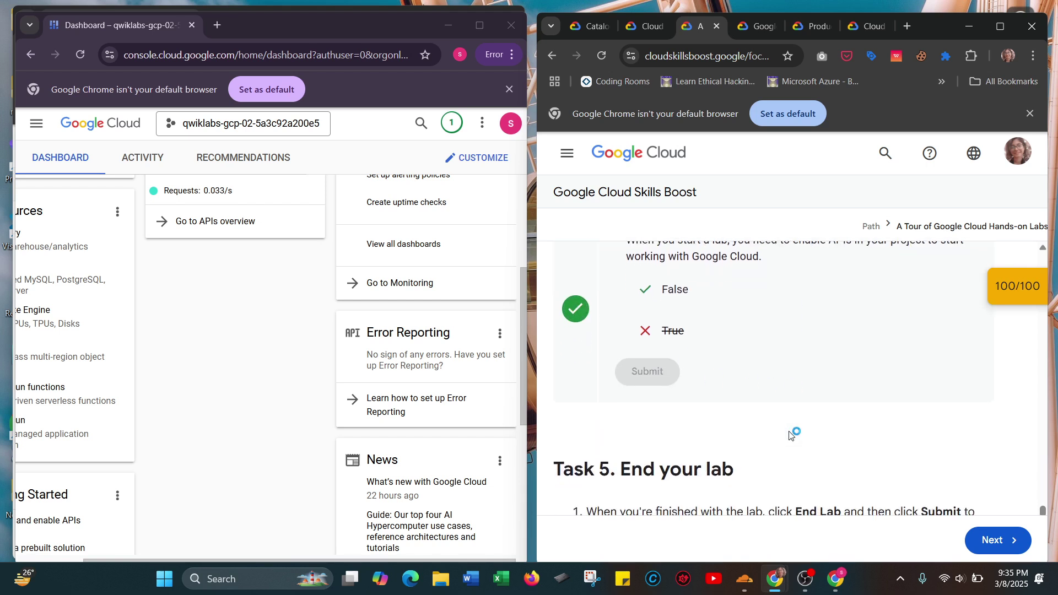
{"action": "scroll", "coordinate": [789, 436], "scroll_direction": "down", "scroll_amount": 3}
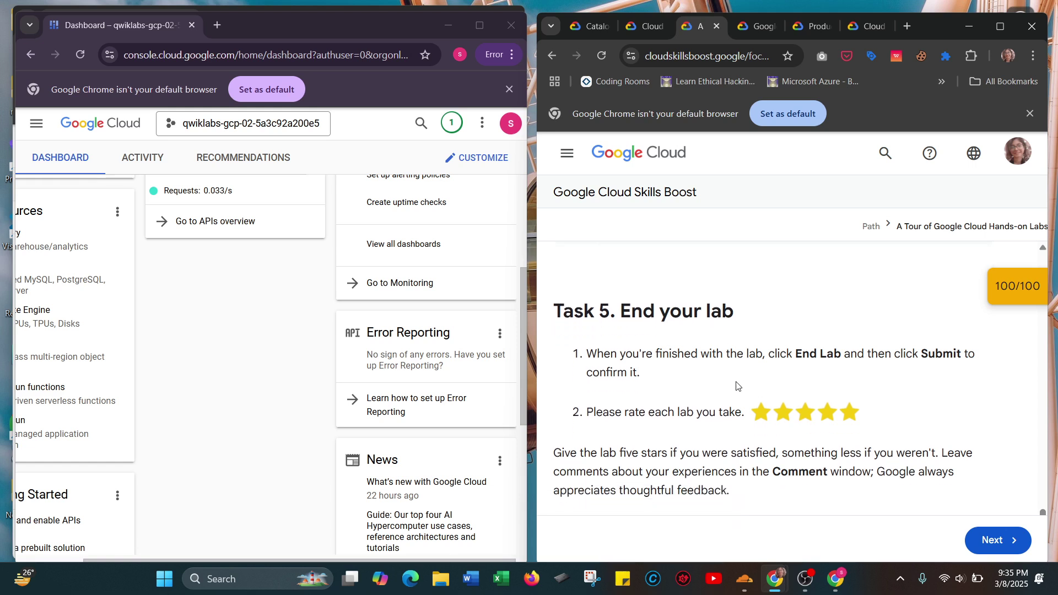
Read the rest of Task 5 on rating the lab, leaving comments, and losing project access when the lab ends.
{"action": "scroll", "coordinate": [738, 385], "scroll_direction": "down", "scroll_amount": 1}
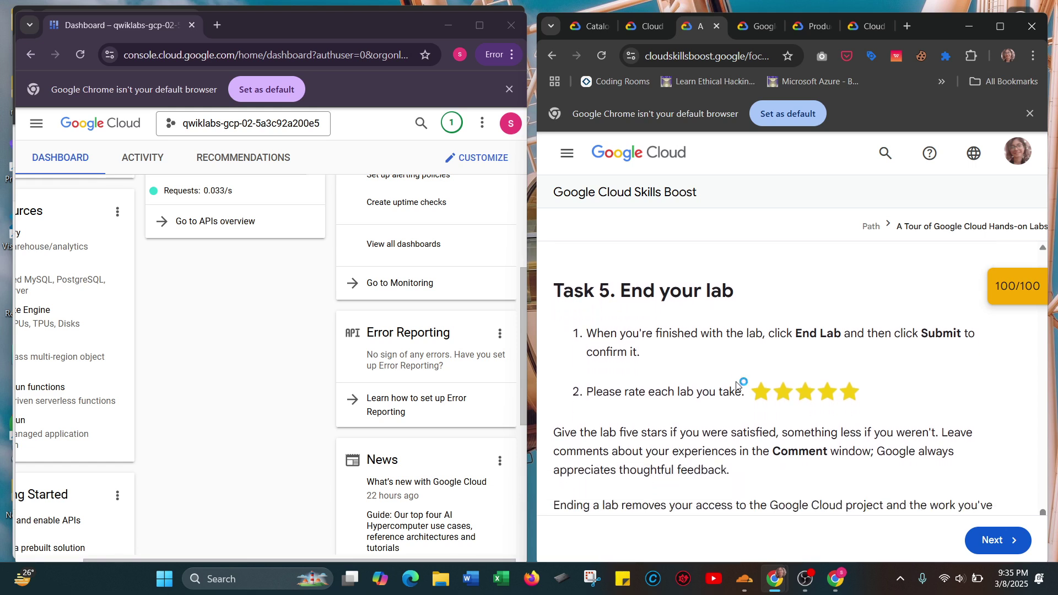
{"action": "scroll", "coordinate": [738, 385], "scroll_direction": "down", "scroll_amount": 1}
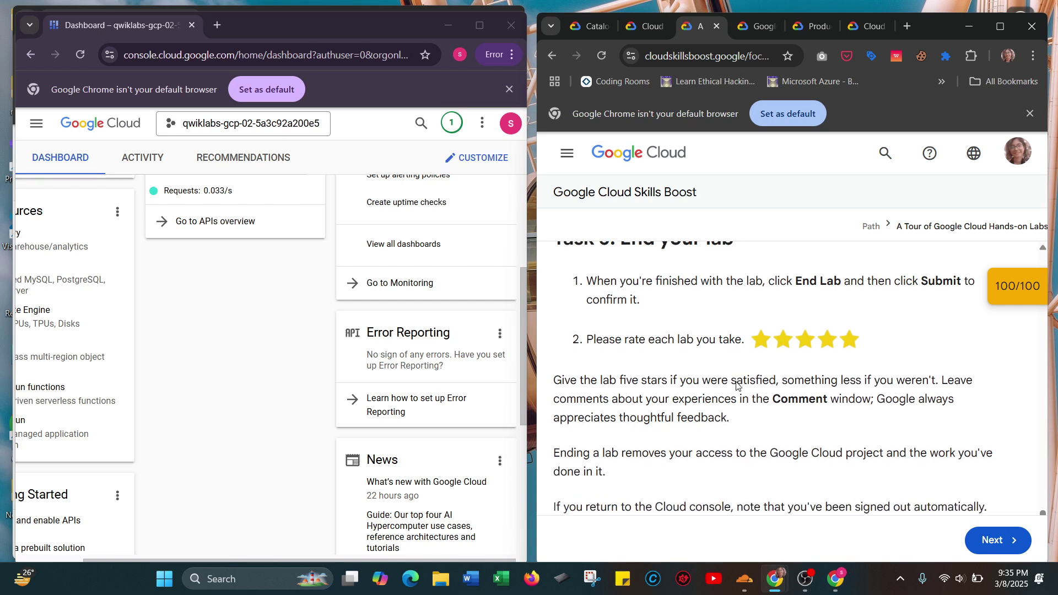
{"action": "scroll", "coordinate": [710, 380], "scroll_direction": "down", "scroll_amount": 1}
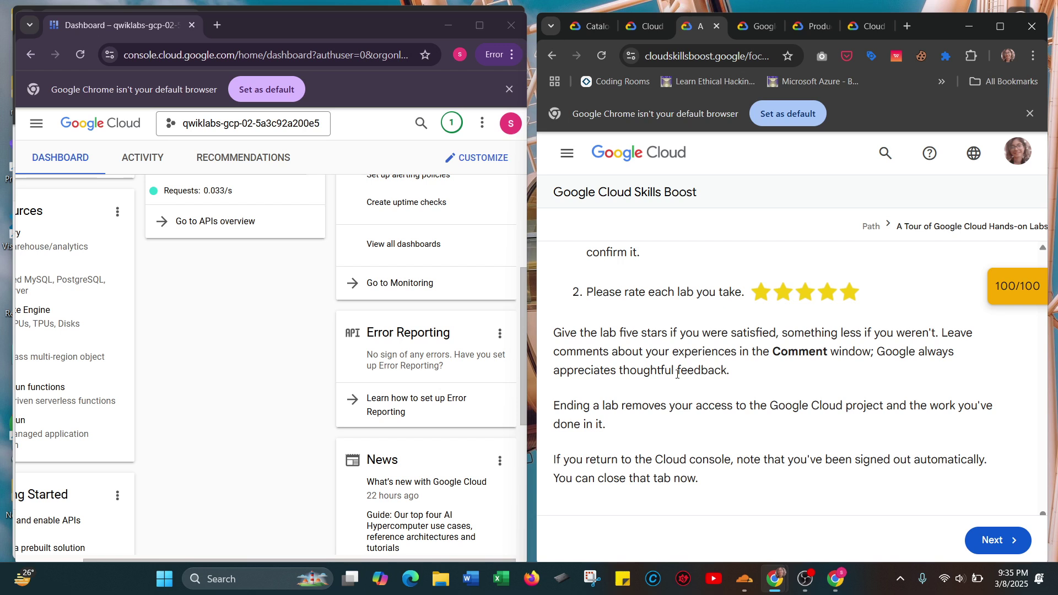
{"action": "scroll", "coordinate": [753, 438], "scroll_direction": "down", "scroll_amount": 4}
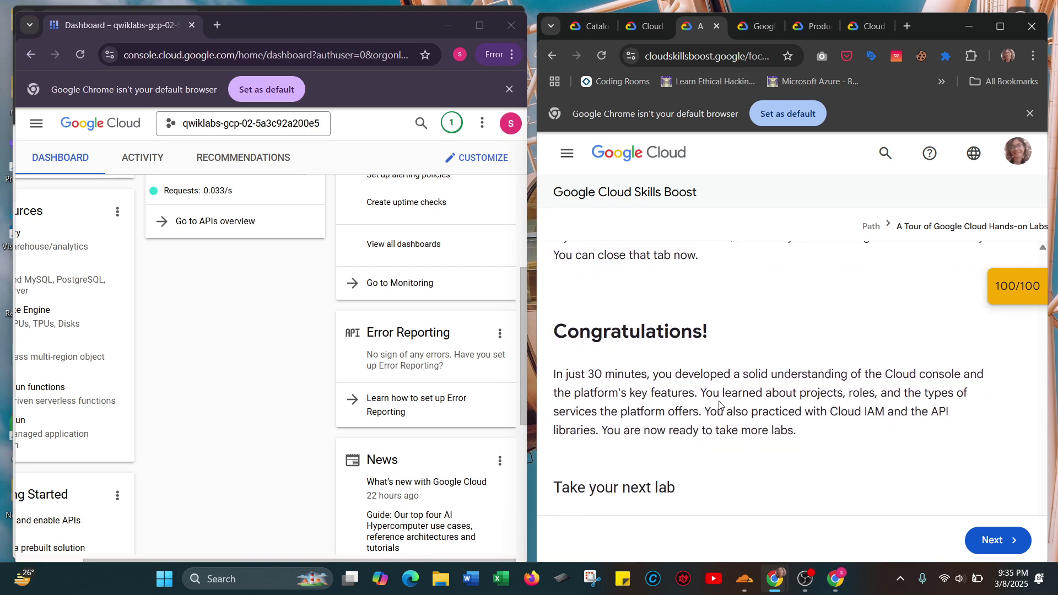
Read the lab's Congratulations summary and the labs suggested under "Take your next lab".
{"action": "scroll", "coordinate": [719, 403], "scroll_direction": "down", "scroll_amount": 1}
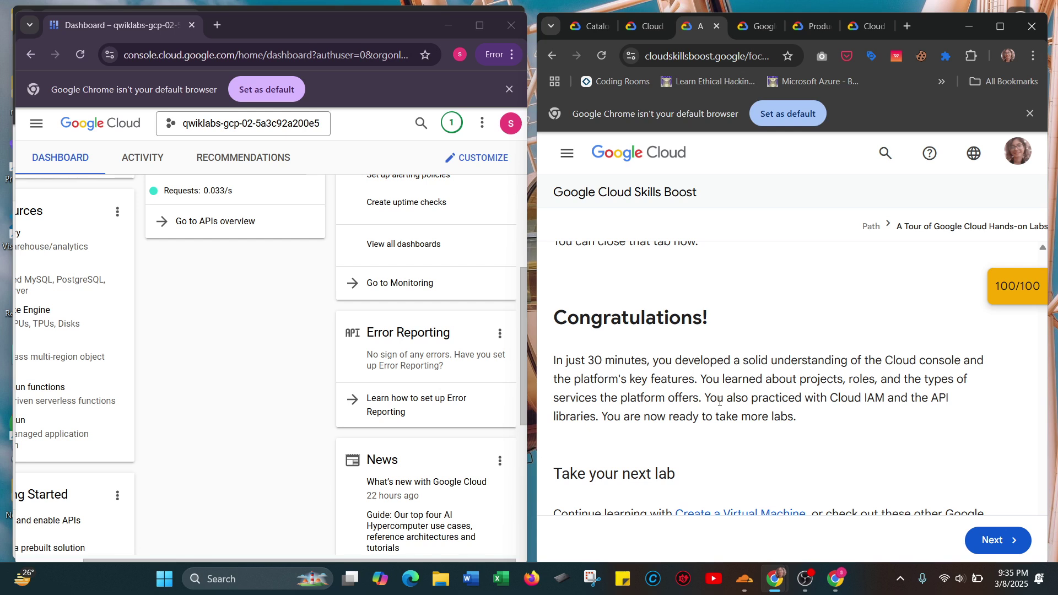
{"action": "scroll", "coordinate": [760, 425], "scroll_direction": "down", "scroll_amount": 1}
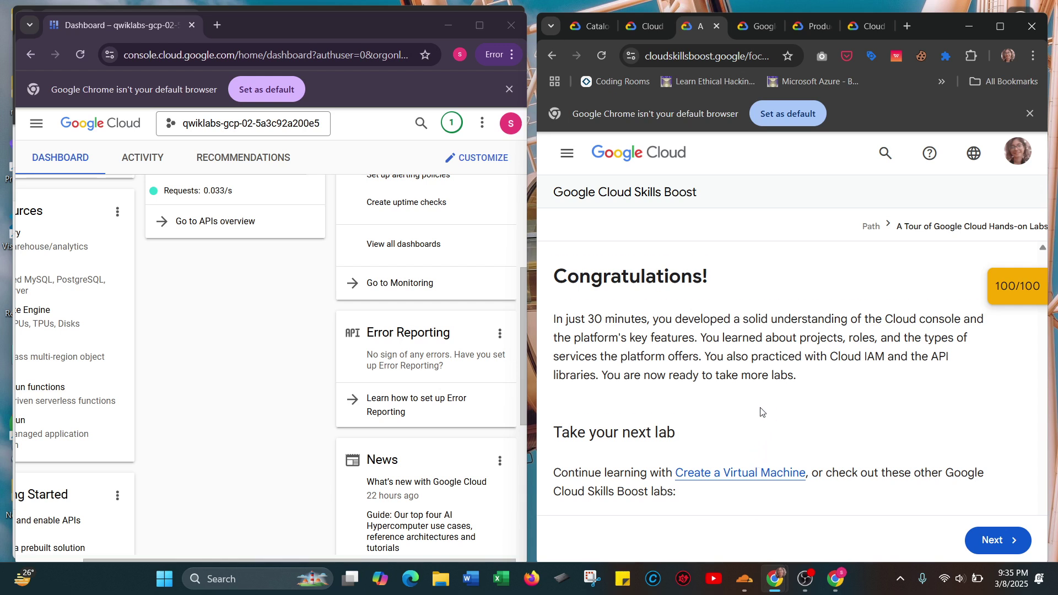
{"action": "scroll", "coordinate": [761, 413], "scroll_direction": "down", "scroll_amount": 1}
{"action": "scroll", "coordinate": [760, 412], "scroll_direction": "down", "scroll_amount": 1}
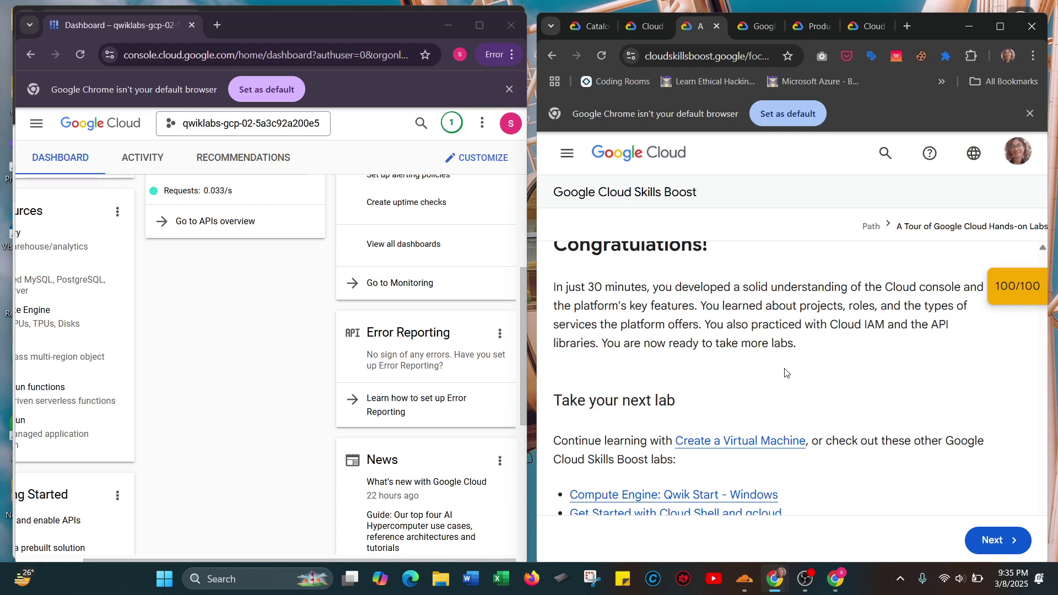
{"action": "scroll", "coordinate": [786, 373], "scroll_direction": "down", "scroll_amount": 1}
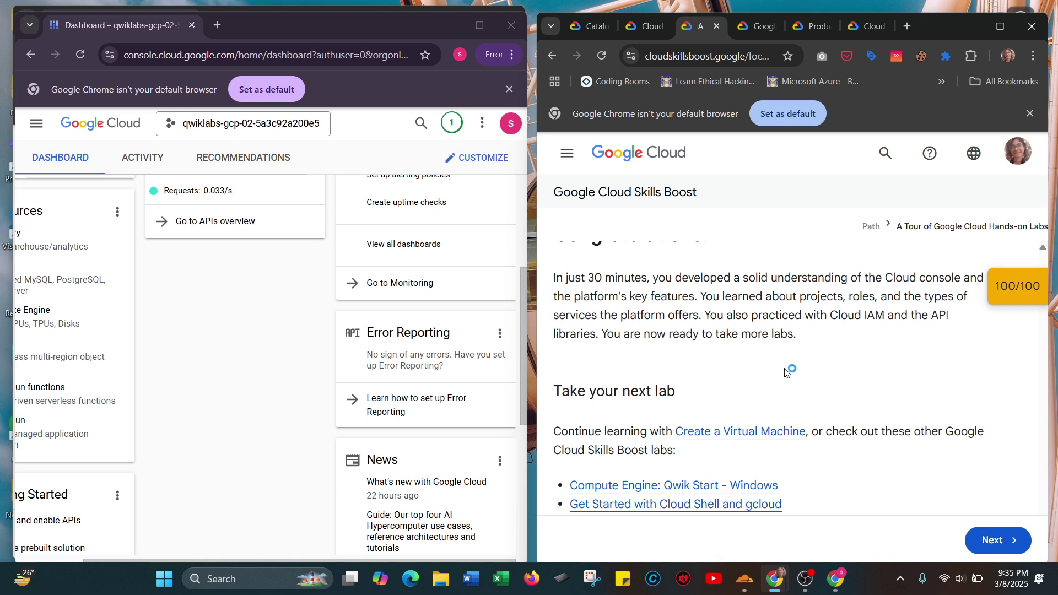
{"action": "scroll", "coordinate": [785, 373], "scroll_direction": "down", "scroll_amount": 1}
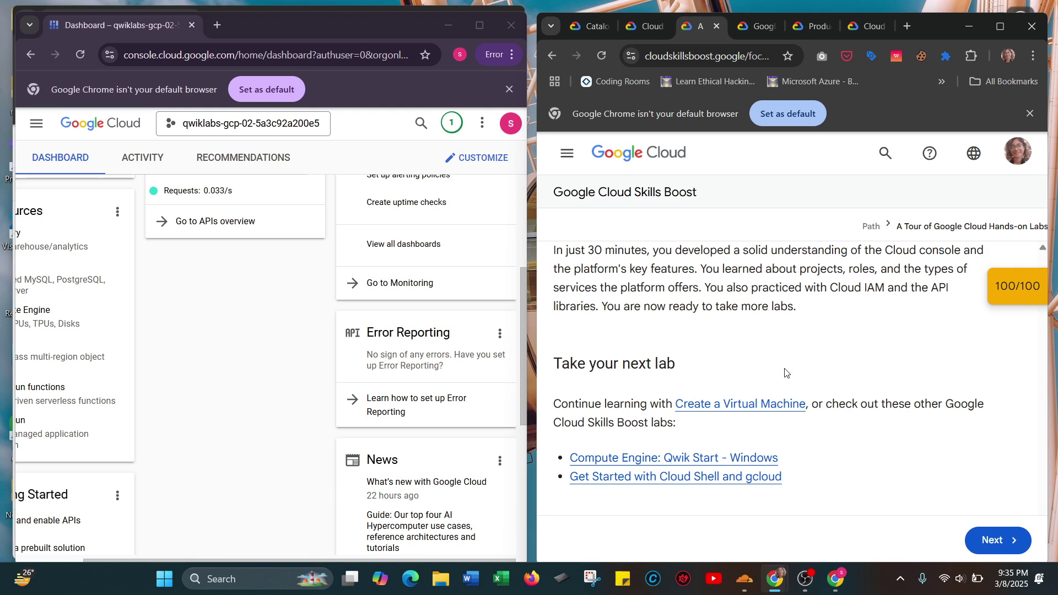
{"action": "scroll", "coordinate": [764, 359], "scroll_direction": "down", "scroll_amount": 1}
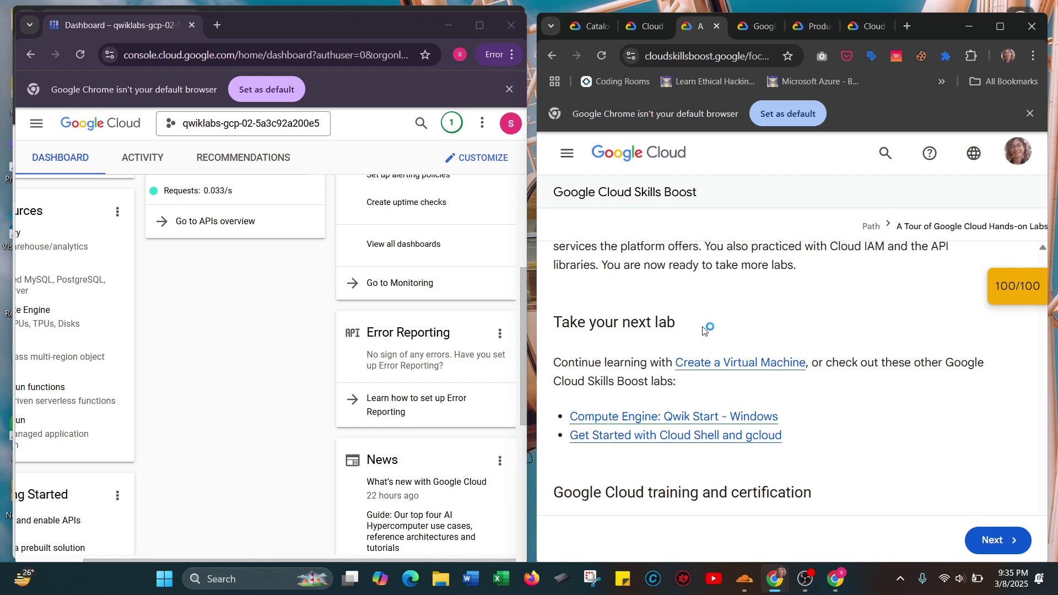
{"action": "scroll", "coordinate": [703, 329], "scroll_direction": "down", "scroll_amount": 1}
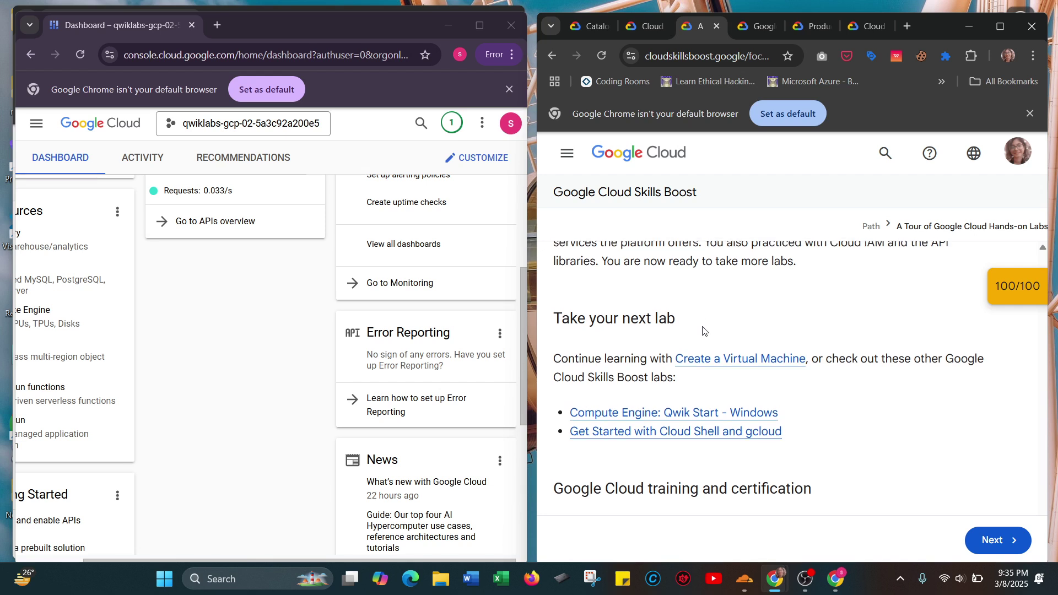
Review the Google Cloud training and certification section and the closing lab notes, and return to the suggested labs.
{"action": "scroll", "coordinate": [702, 330], "scroll_direction": "down", "scroll_amount": 2}
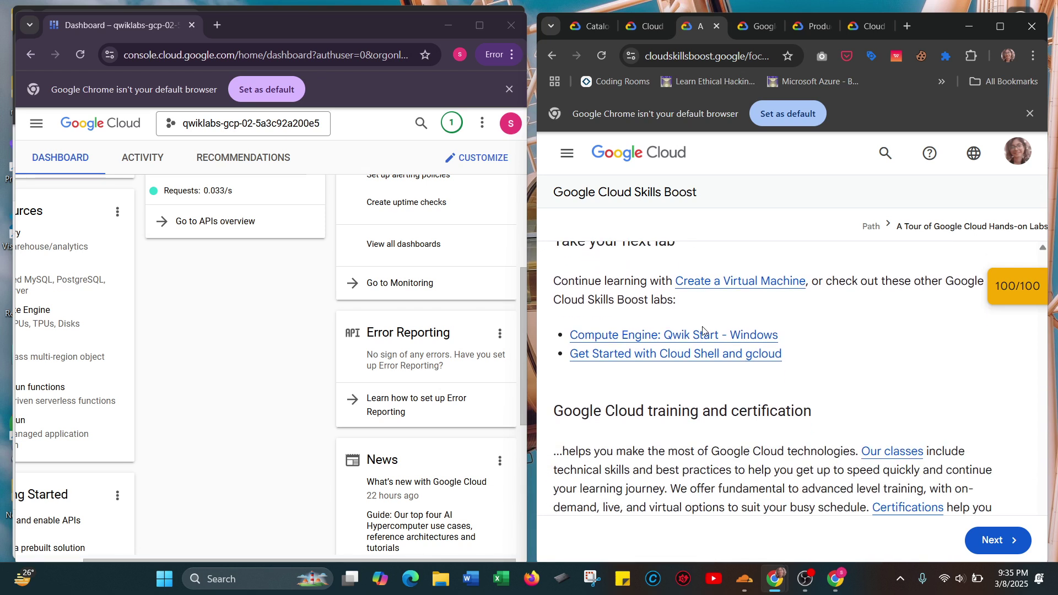
{"action": "scroll", "coordinate": [787, 403], "scroll_direction": "down", "scroll_amount": 3}
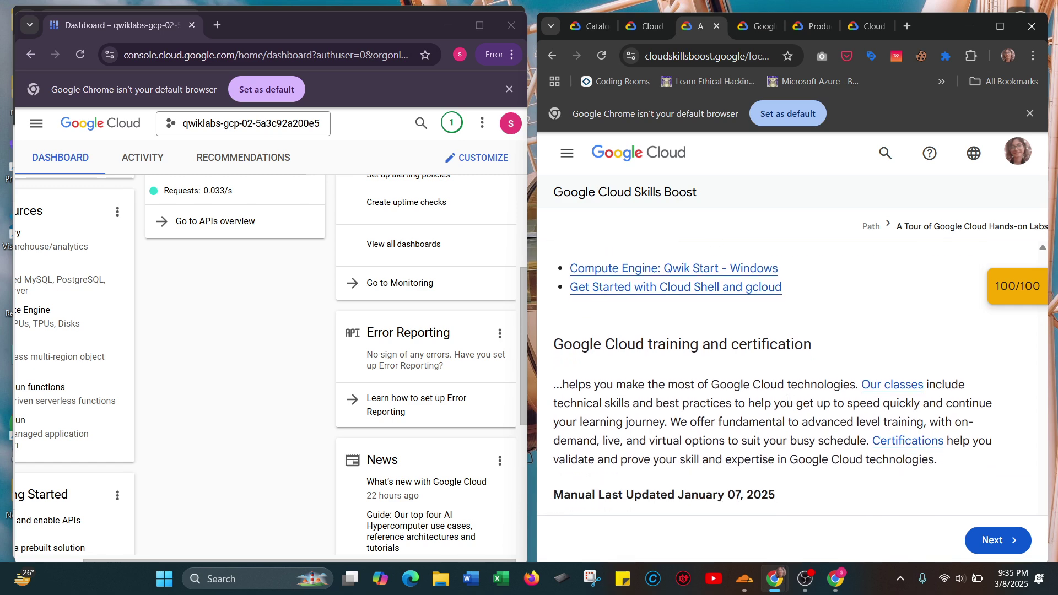
{"action": "scroll", "coordinate": [787, 403], "scroll_direction": "down", "scroll_amount": 3}
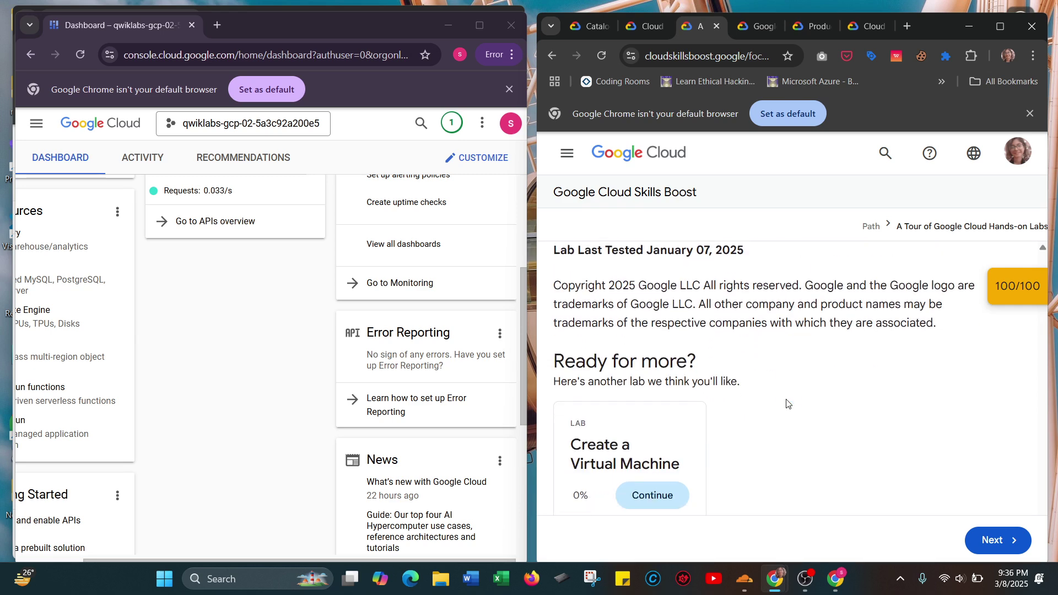
{"action": "scroll", "coordinate": [786, 404], "scroll_direction": "up", "scroll_amount": 3}
{"action": "scroll", "coordinate": [787, 404], "scroll_direction": "up", "scroll_amount": 6}
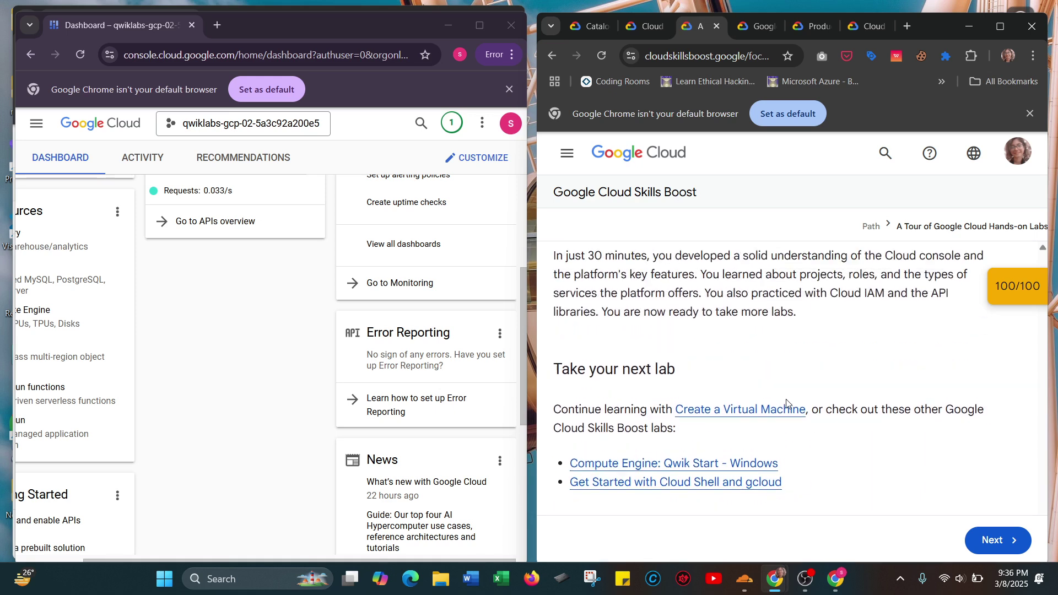
{"action": "scroll", "coordinate": [786, 404], "scroll_direction": "down", "scroll_amount": 1}
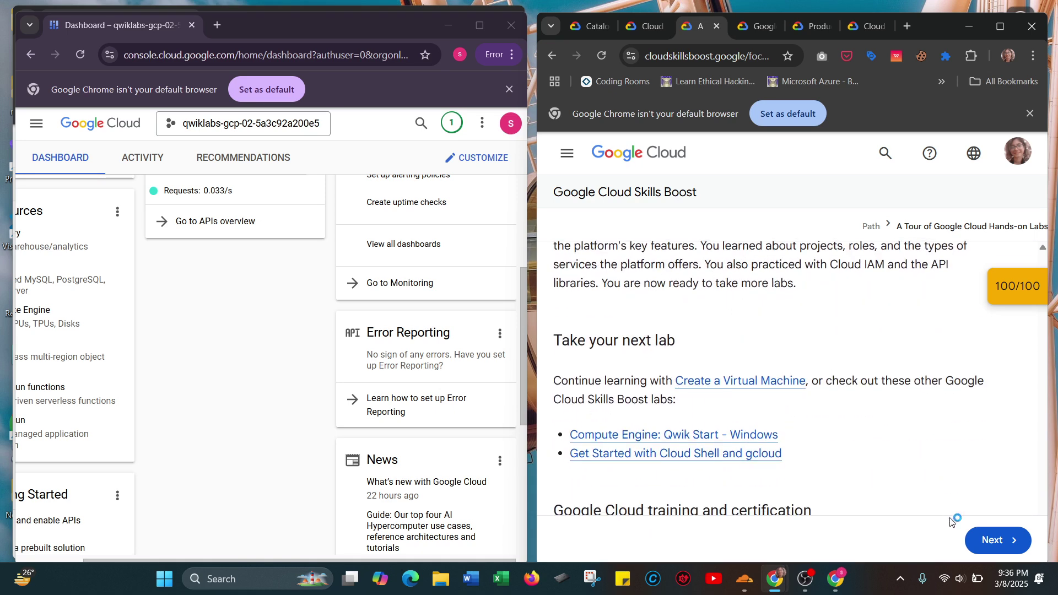
{"action": "mouse_move", "coordinate": [805, 578]}
{"action": "left_click", "coordinate": [812, 532]}
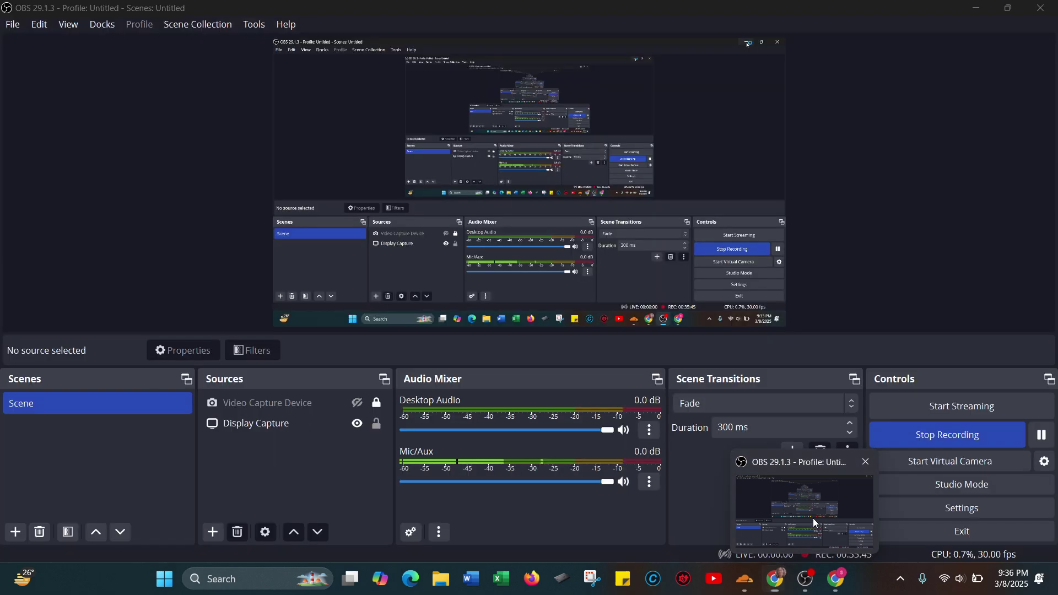
{"action": "left_click", "coordinate": [1039, 443]}
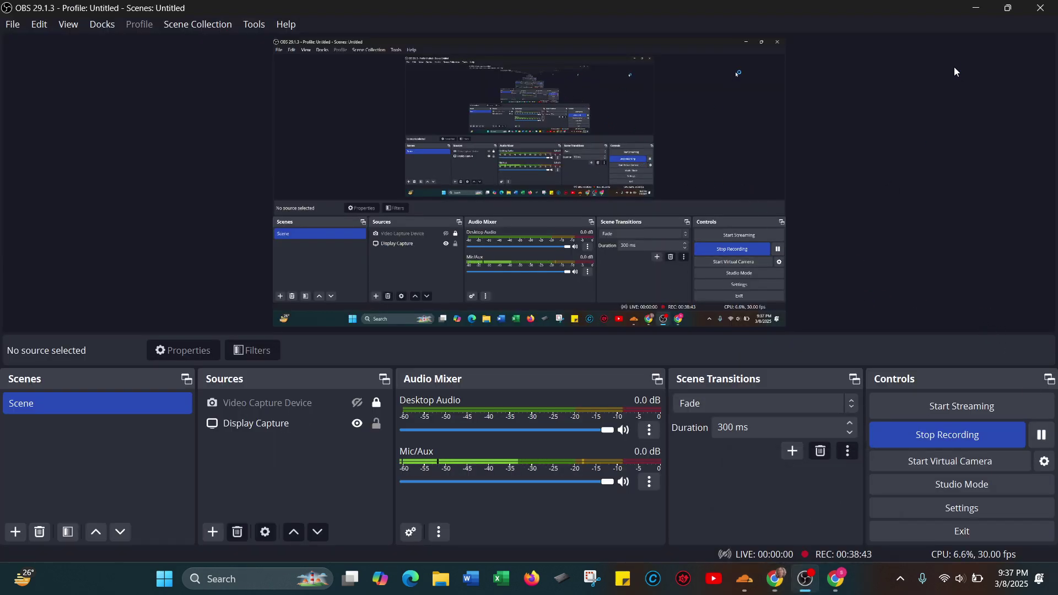
{"action": "left_click", "coordinate": [977, 11]}
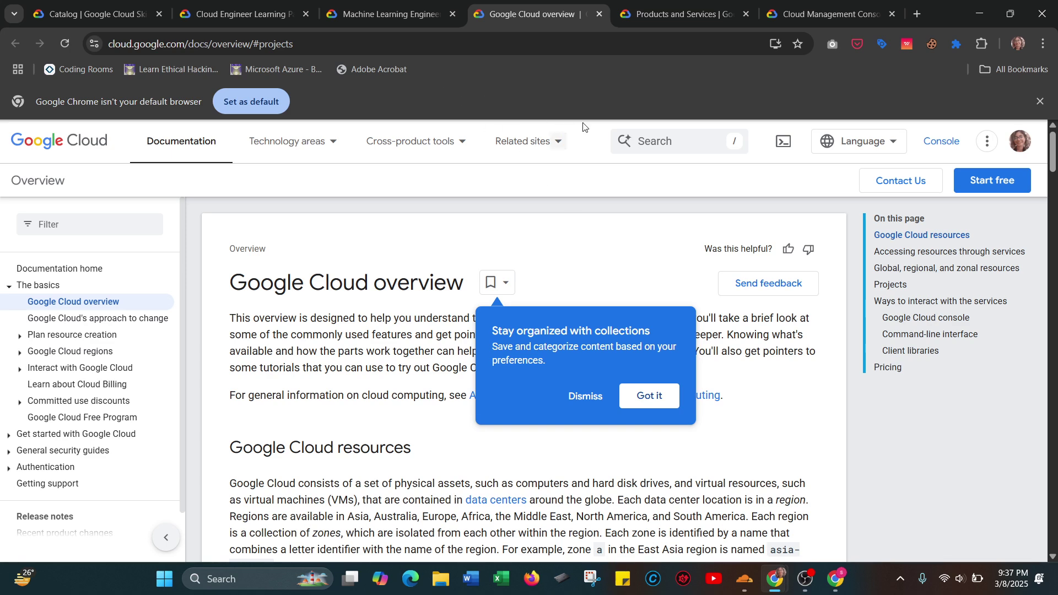
Read the Google Cloud overview documentation on cloud resources and accessing them through services.
{"action": "scroll", "coordinate": [680, 255], "scroll_direction": "down", "scroll_amount": 4}
{"action": "scroll", "coordinate": [681, 255], "scroll_direction": "down", "scroll_amount": 2}
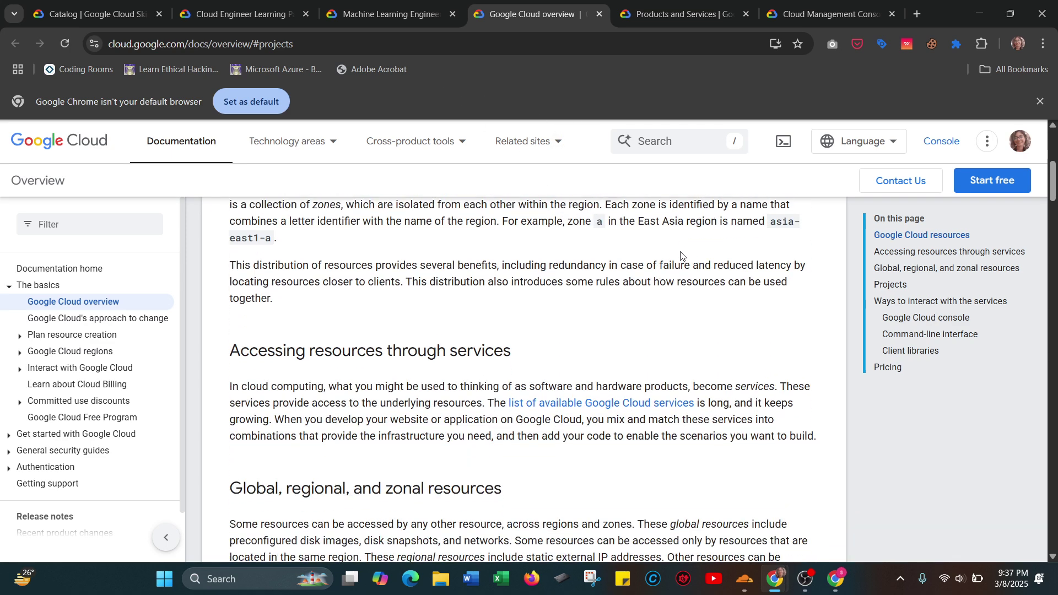